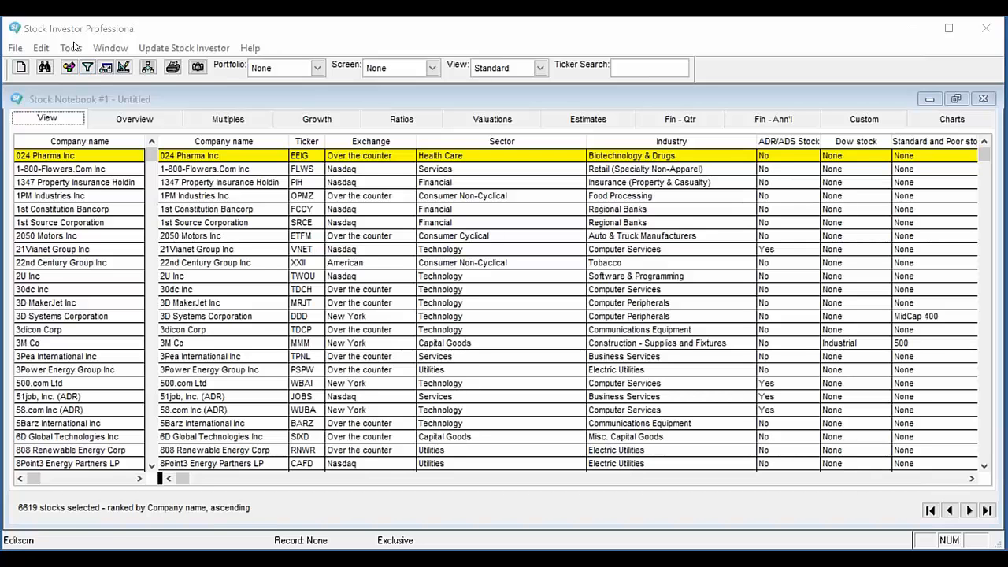
- Open the Screen Editor, load the predefined "*Templeton, John" screen and enlarge the editor to show more of its criteria
{"action": "left_click", "coordinate": [72, 49]}
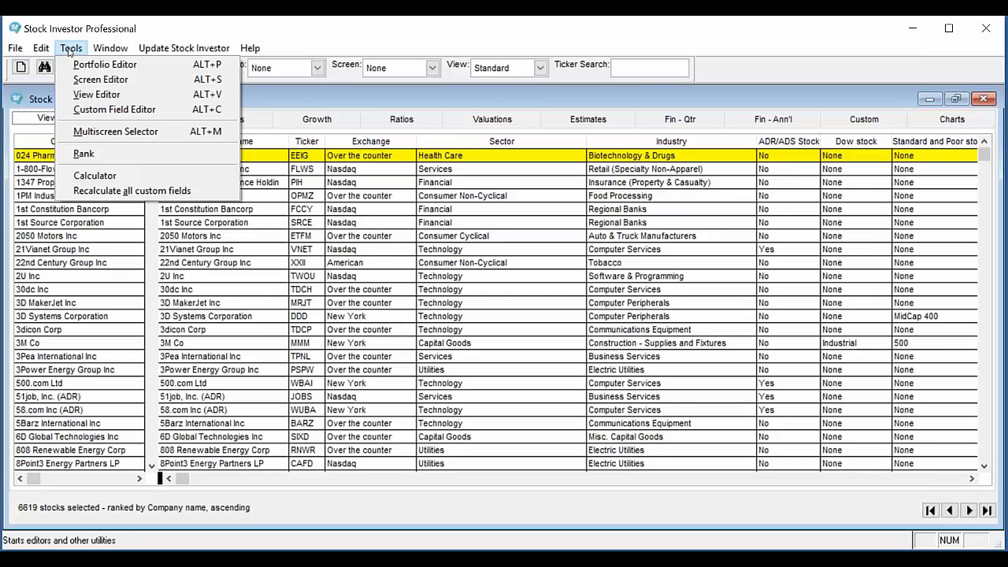
{"action": "left_click", "coordinate": [100, 80]}
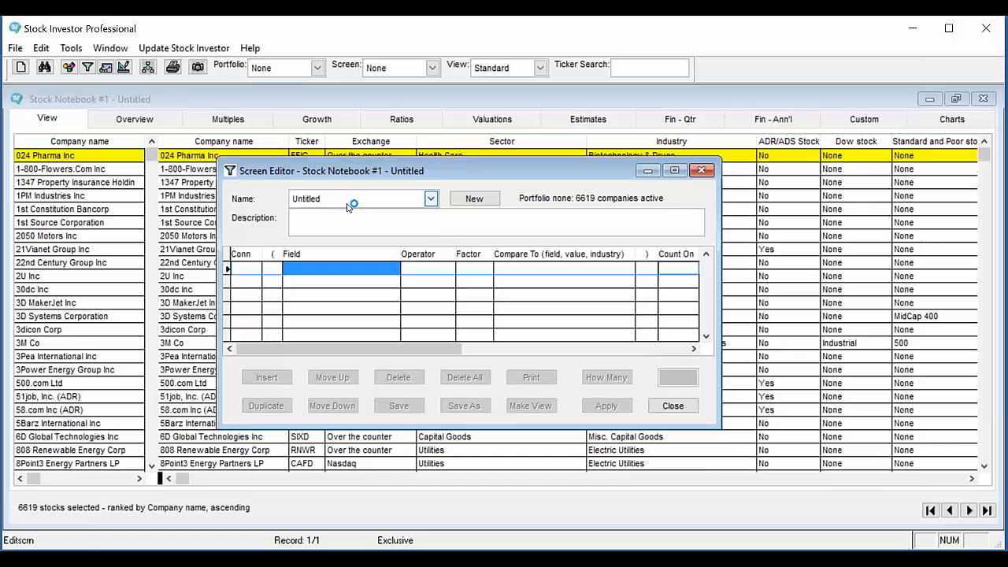
{"action": "left_click", "coordinate": [431, 199]}
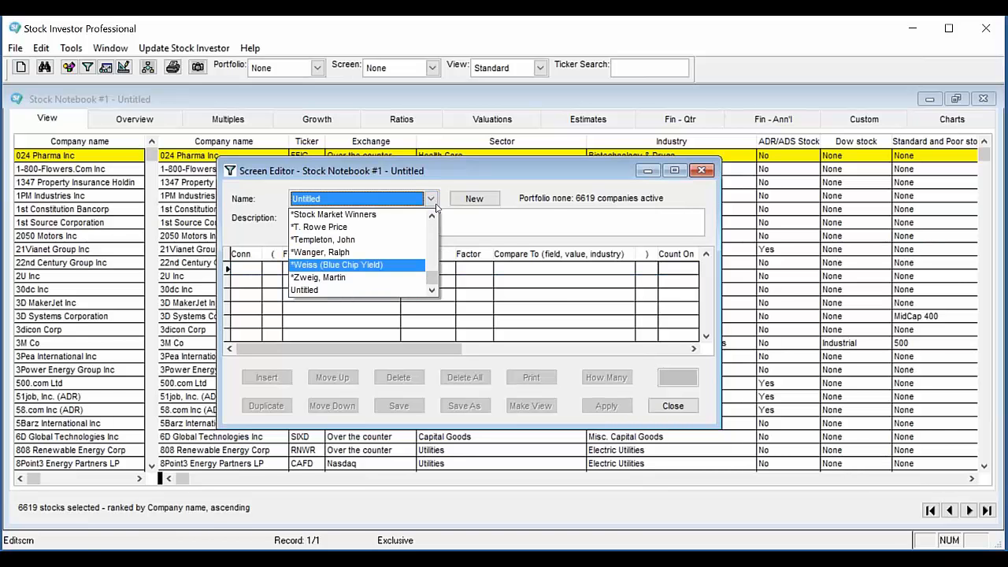
{"action": "left_click_drag", "start_coordinate": [431, 265], "coordinate": [433, 290]}
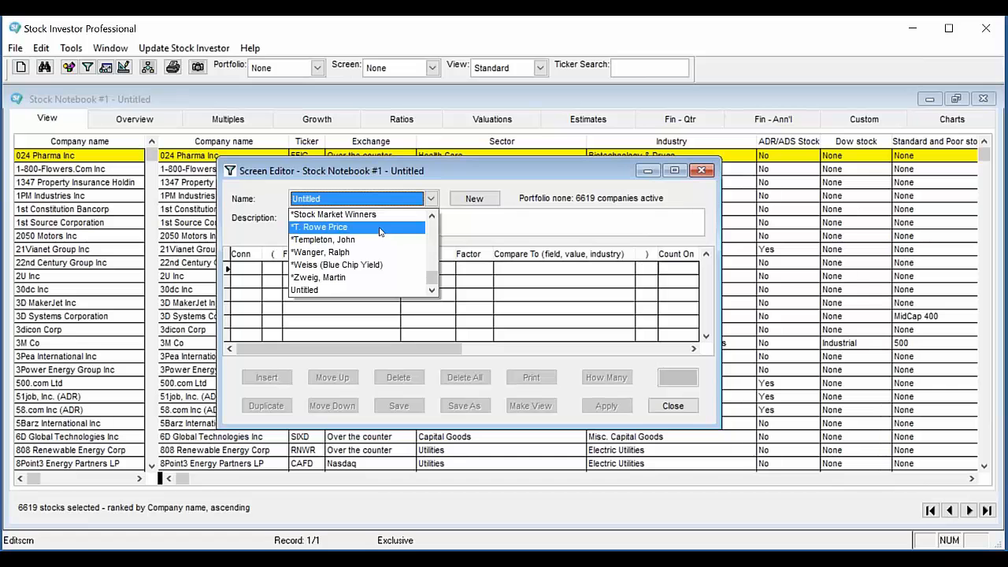
{"action": "mouse_move", "coordinate": [434, 279]}
{"action": "left_mouse_down"}
{"action": "mouse_move", "coordinate": [437, 224]}
{"action": "mouse_move", "coordinate": [431, 285]}
{"action": "left_mouse_up"}
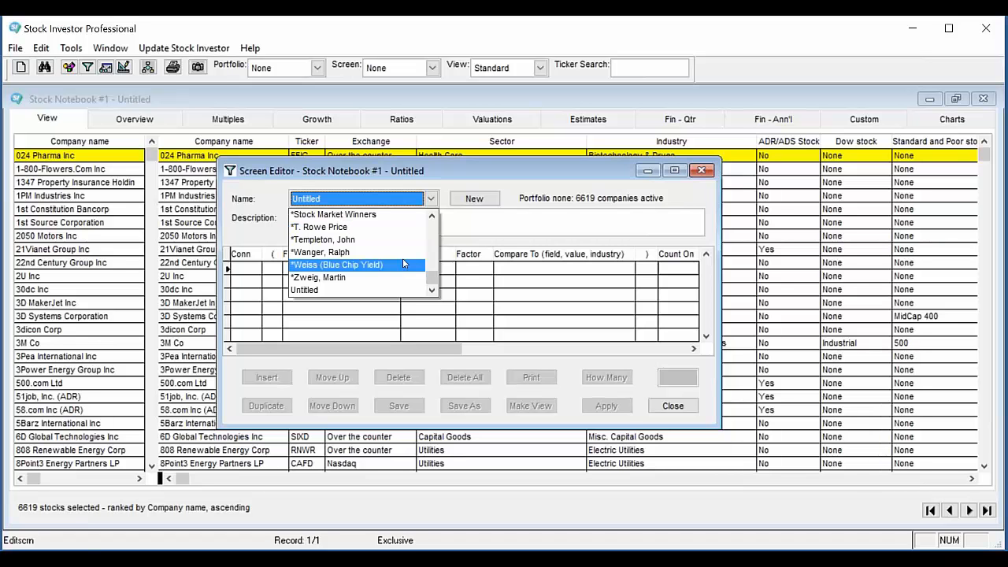
{"action": "left_click", "coordinate": [365, 241]}
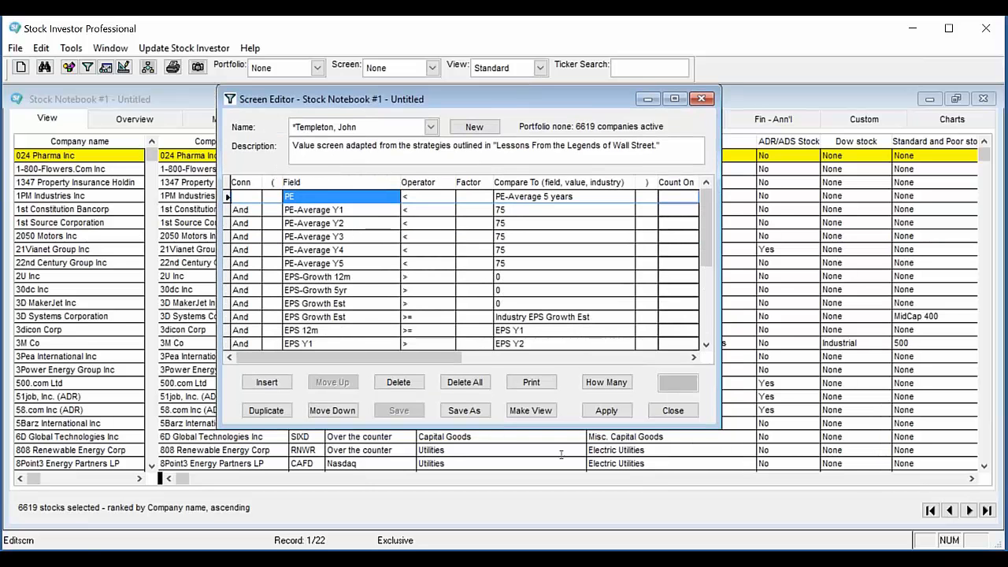
{"action": "left_click_drag", "start_coordinate": [556, 430], "coordinate": [553, 525]}
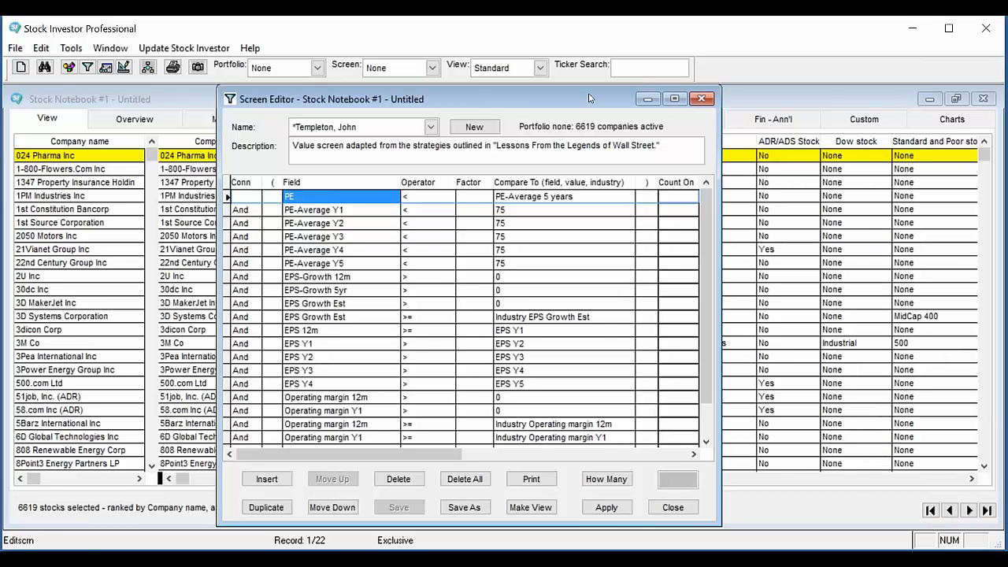
- Check the start of the predefined screens list, then create a new blank screen and reposition the Screen Editor
{"action": "left_click", "coordinate": [433, 133]}
{"action": "scroll", "coordinate": [425, 181], "scroll_direction": "up", "scroll_amount": 5}
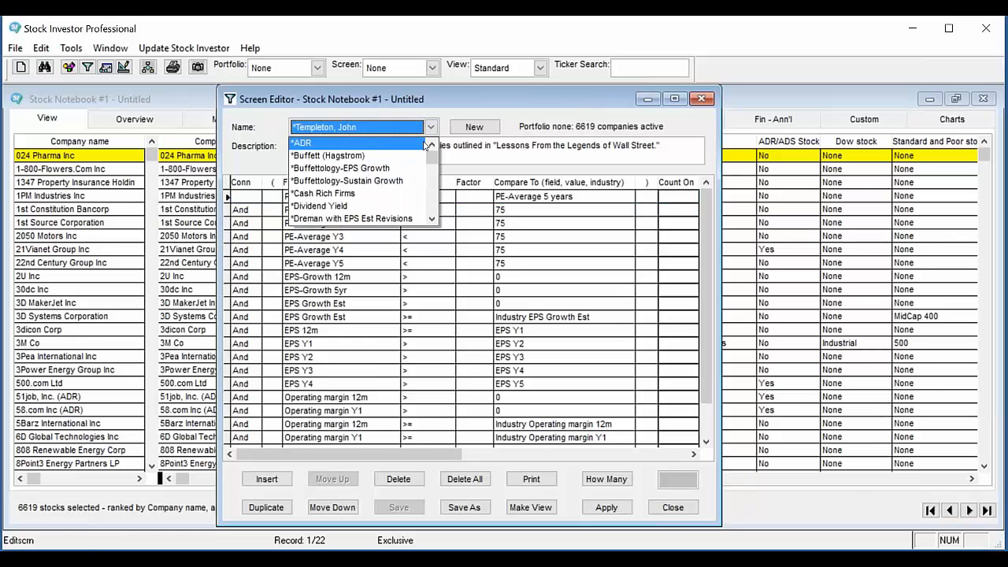
{"action": "left_click", "coordinate": [476, 129]}
{"action": "left_click", "coordinate": [477, 129]}
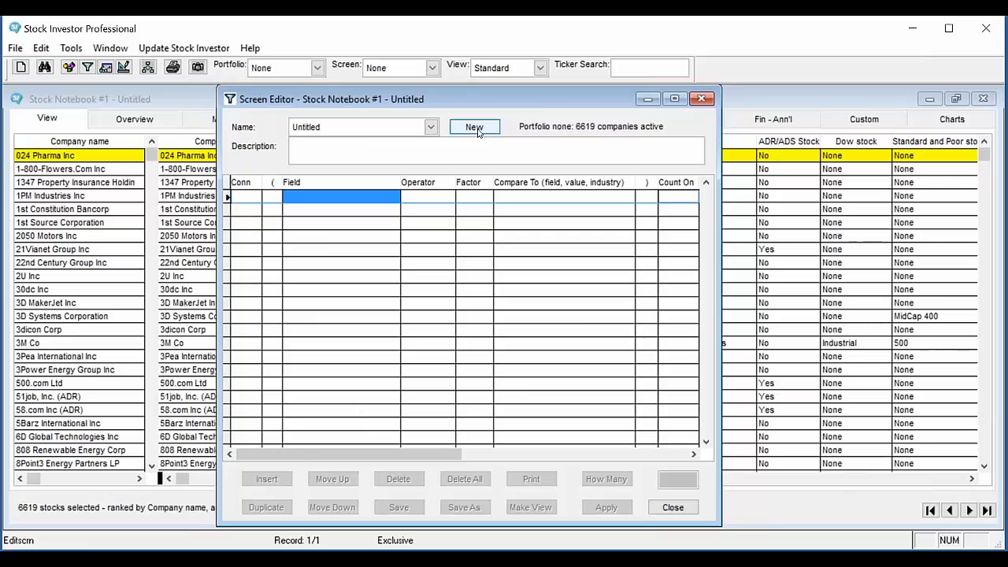
{"action": "mouse_move", "coordinate": [540, 98]}
{"action": "left_mouse_down"}
{"action": "mouse_move", "coordinate": [532, 160]}
{"action": "mouse_move", "coordinate": [512, 116]}
{"action": "left_mouse_up"}
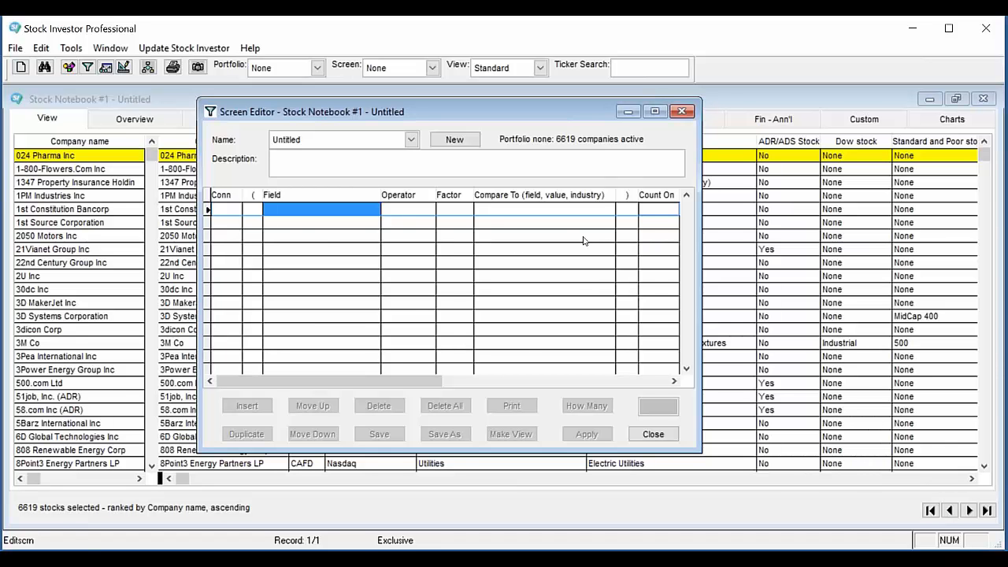
{"action": "left_click", "coordinate": [229, 209]}
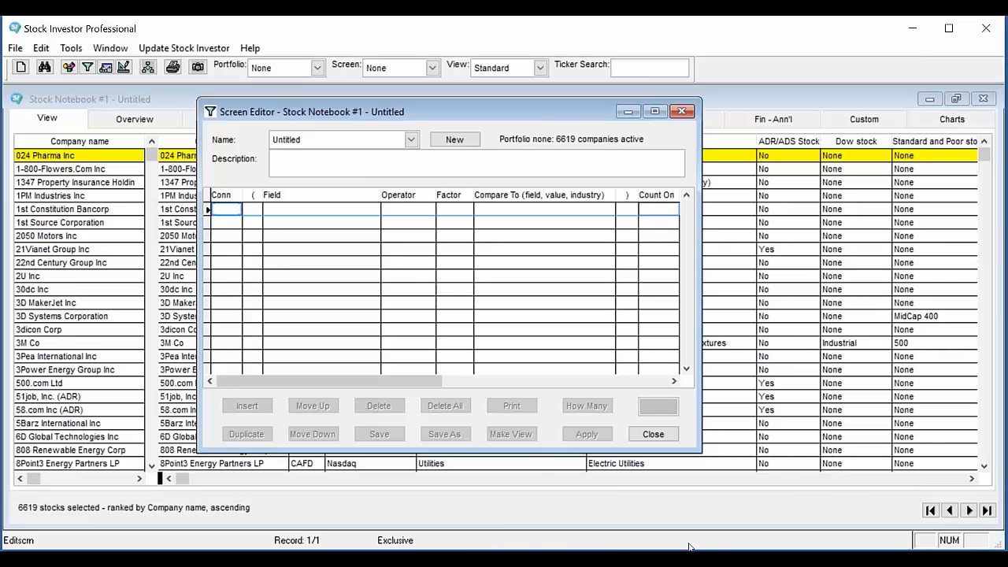
- Switch to the browser and open the SI News Archive from the Important Links on the Stock Investor Pro page
{"action": "left_click", "coordinate": [450, 559]}
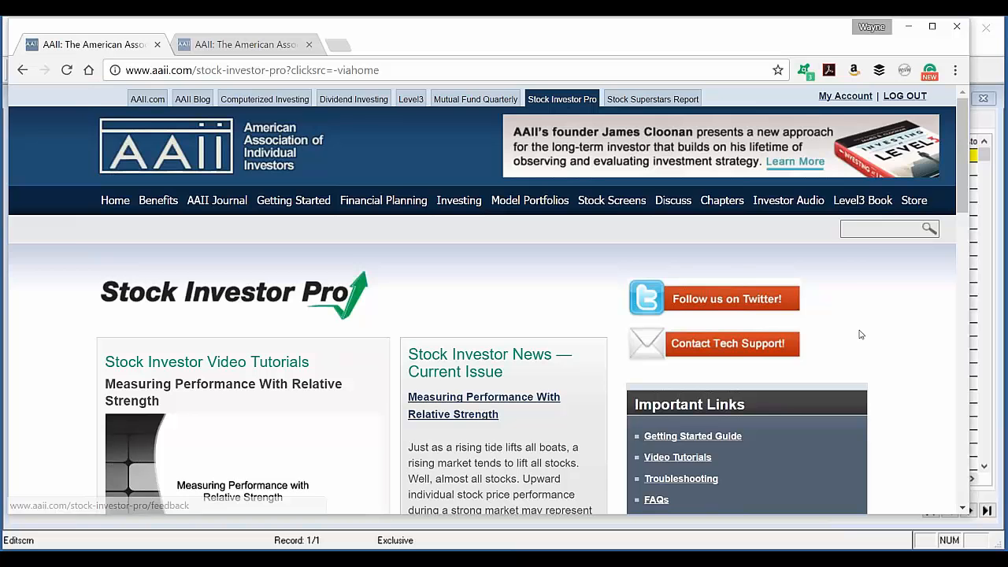
{"action": "scroll", "coordinate": [858, 334], "scroll_direction": "down", "scroll_amount": 3}
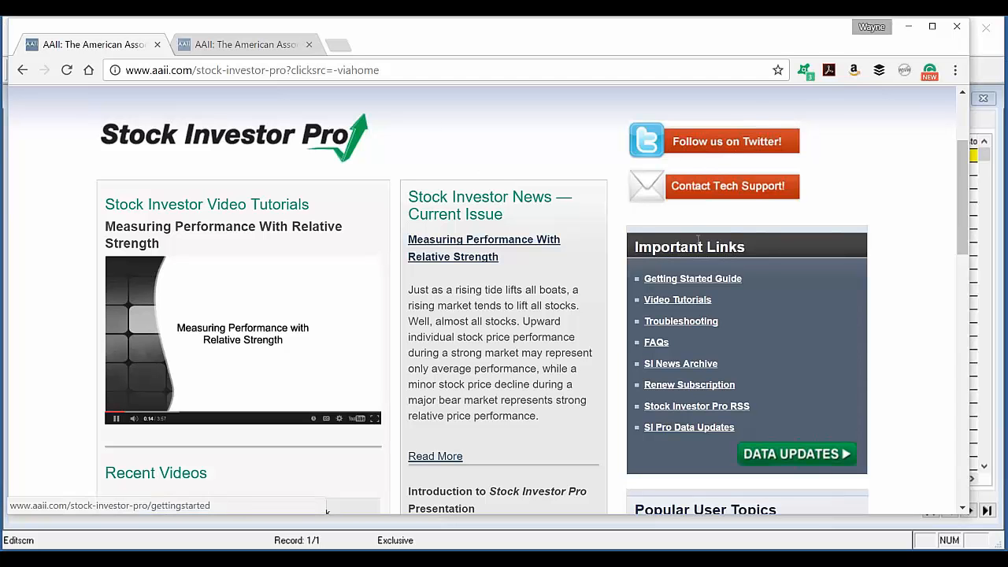
{"action": "left_click_drag", "start_coordinate": [634, 247], "coordinate": [772, 249]}
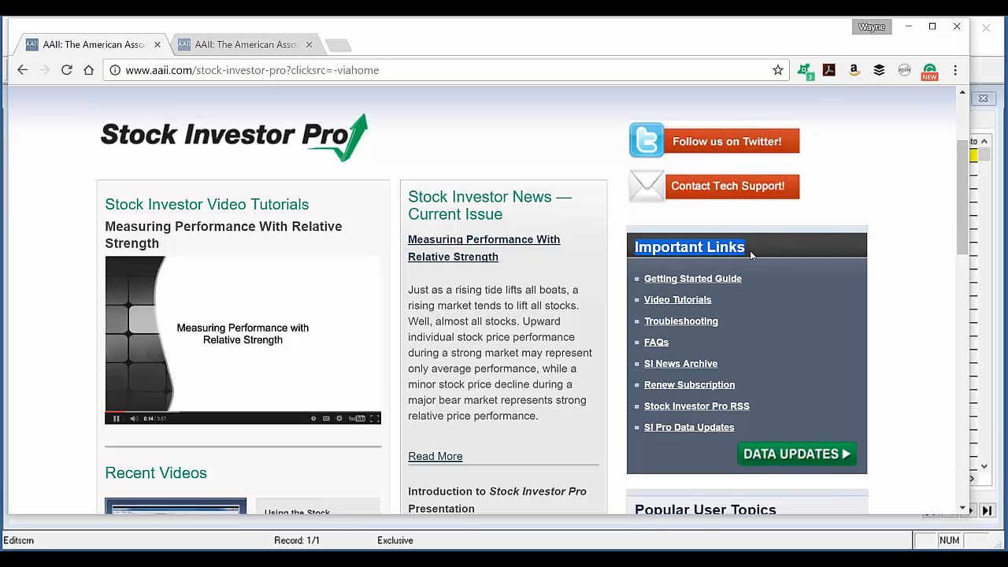
{"action": "left_click", "coordinate": [684, 366]}
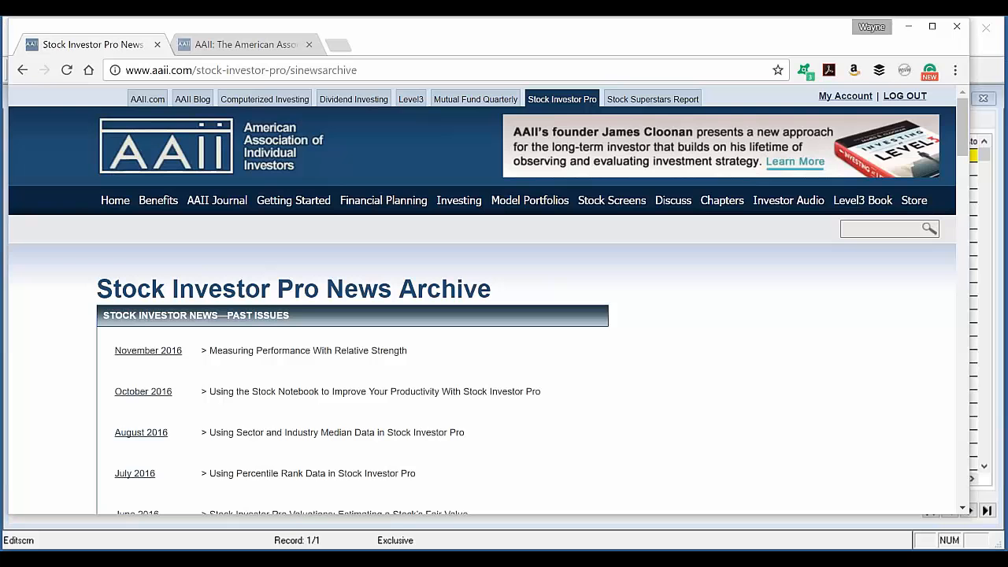
- Find the February 2014 article on creating advanced screens with the 'Or' function and parentheses, and return to Stock Investor Professional
{"action": "scroll", "coordinate": [488, 299], "scroll_direction": "down", "scroll_amount": 8}
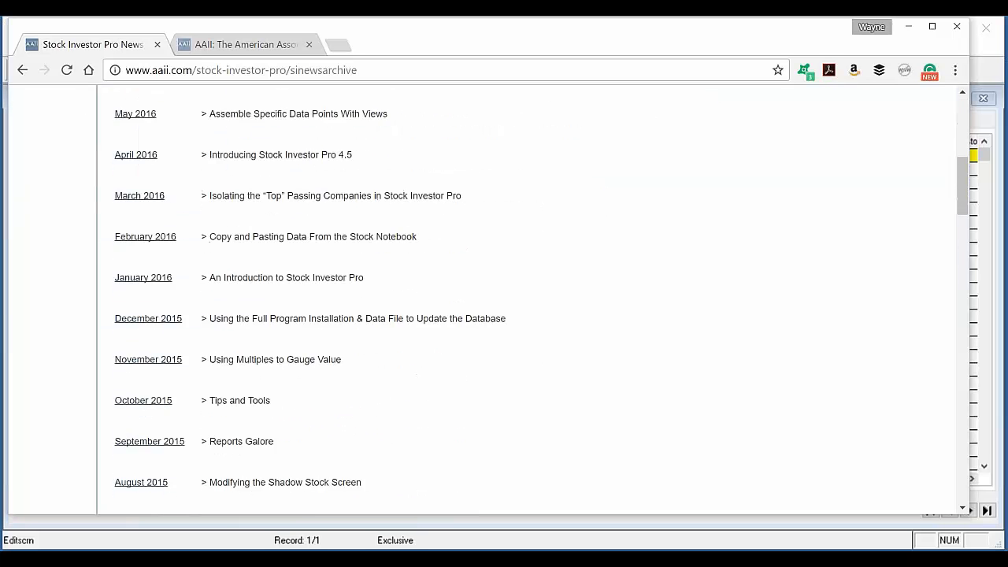
{"action": "scroll", "coordinate": [645, 366], "scroll_direction": "down", "scroll_amount": 6}
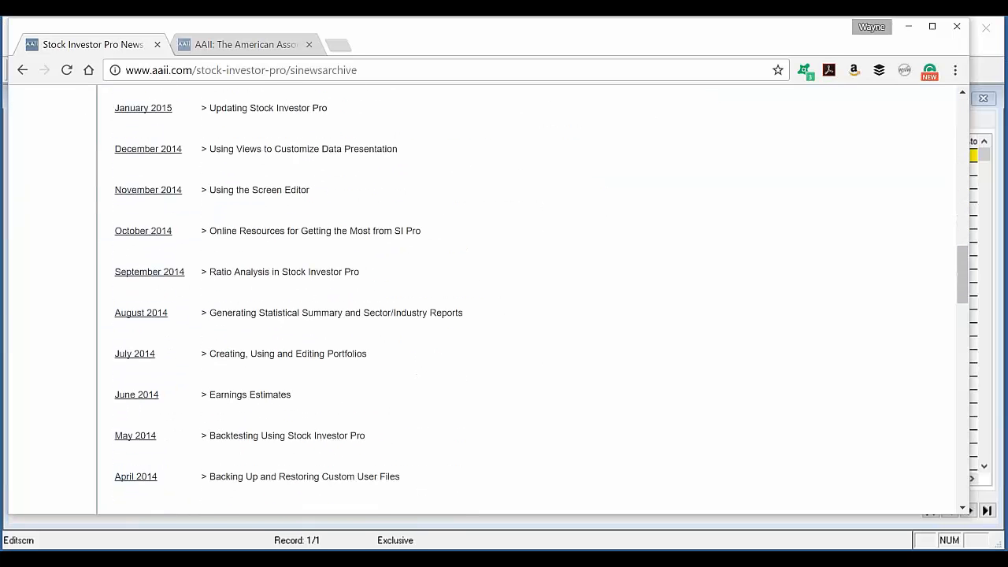
{"action": "scroll", "coordinate": [644, 365], "scroll_direction": "down", "scroll_amount": 5}
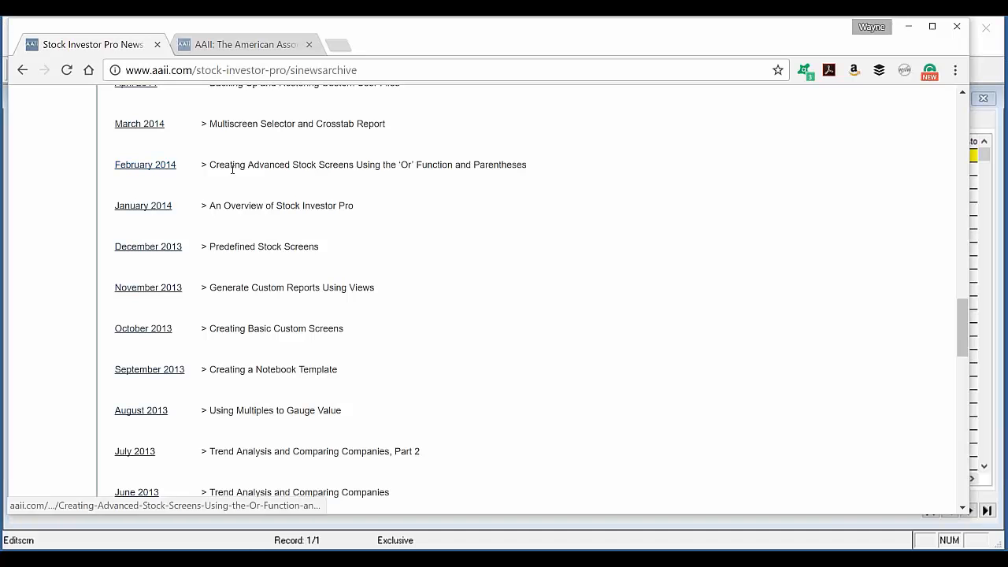
{"action": "left_click_drag", "start_coordinate": [210, 165], "coordinate": [527, 165]}
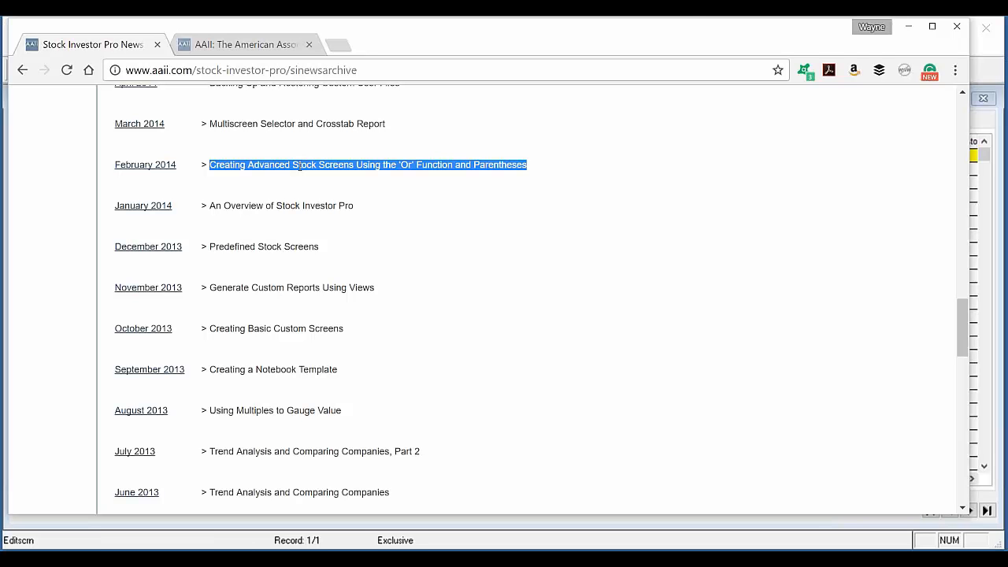
{"action": "left_click", "coordinate": [910, 29]}
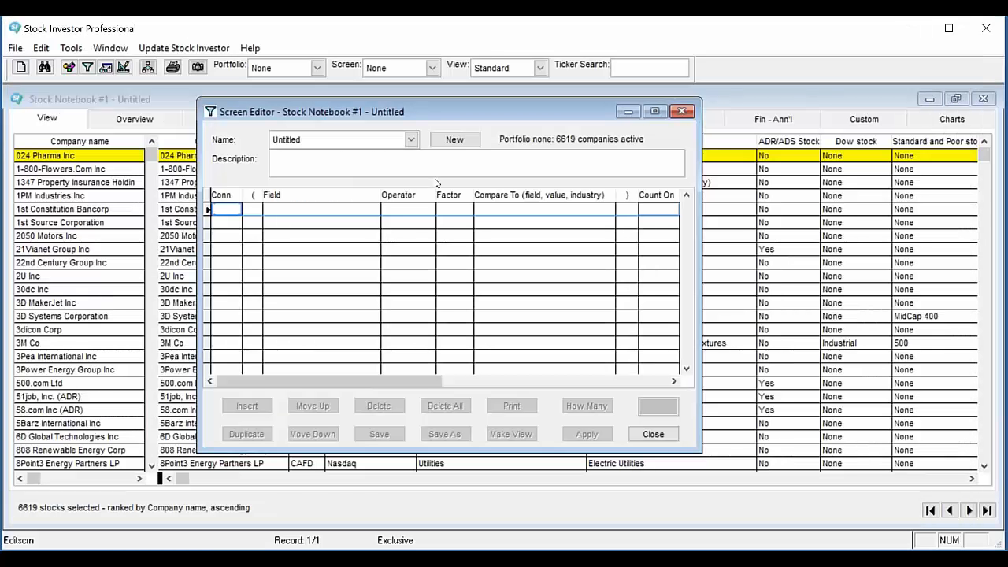
- Open the field category list for the first criterion of the new screen
{"action": "left_click", "coordinate": [276, 213]}
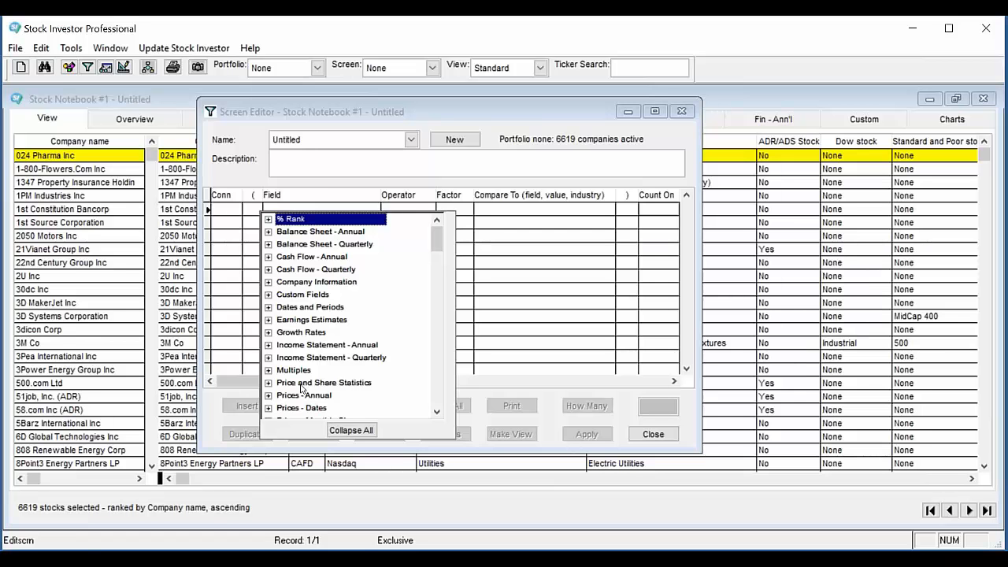
{"action": "mouse_move", "coordinate": [444, 242]}
{"action": "left_mouse_down"}
{"action": "mouse_move", "coordinate": [437, 400]}
{"action": "mouse_move", "coordinate": [451, 227]}
{"action": "left_mouse_up"}
- Open the help contents and expand the alphabetical listing under Field Definitions
{"action": "left_click", "coordinate": [251, 48]}
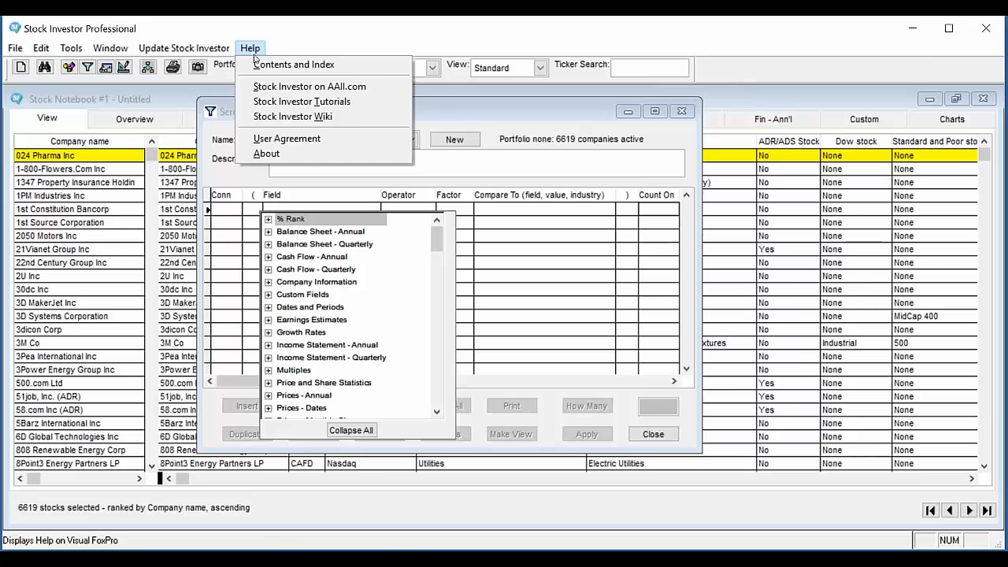
{"action": "left_click", "coordinate": [297, 68]}
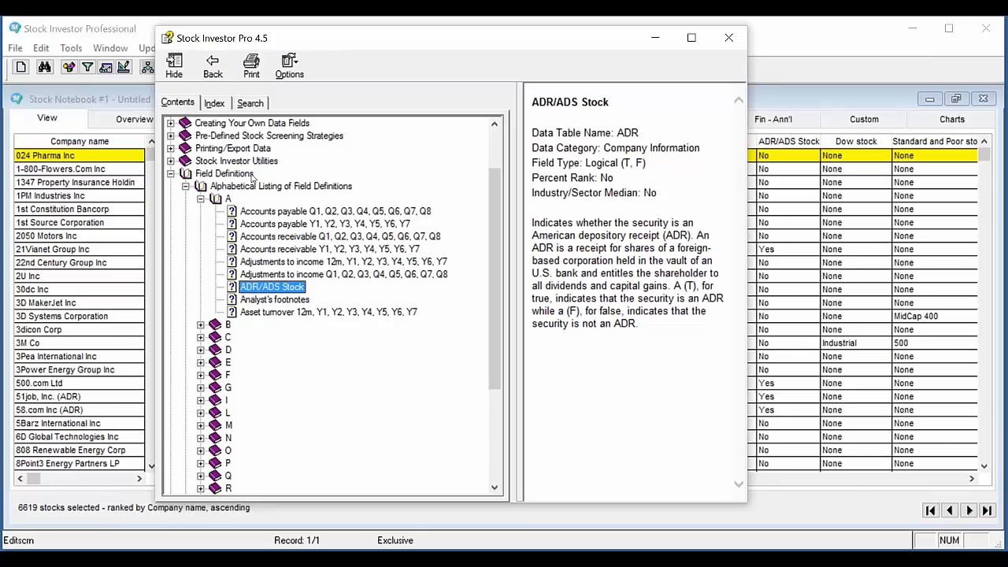
{"action": "left_click", "coordinate": [171, 173]}
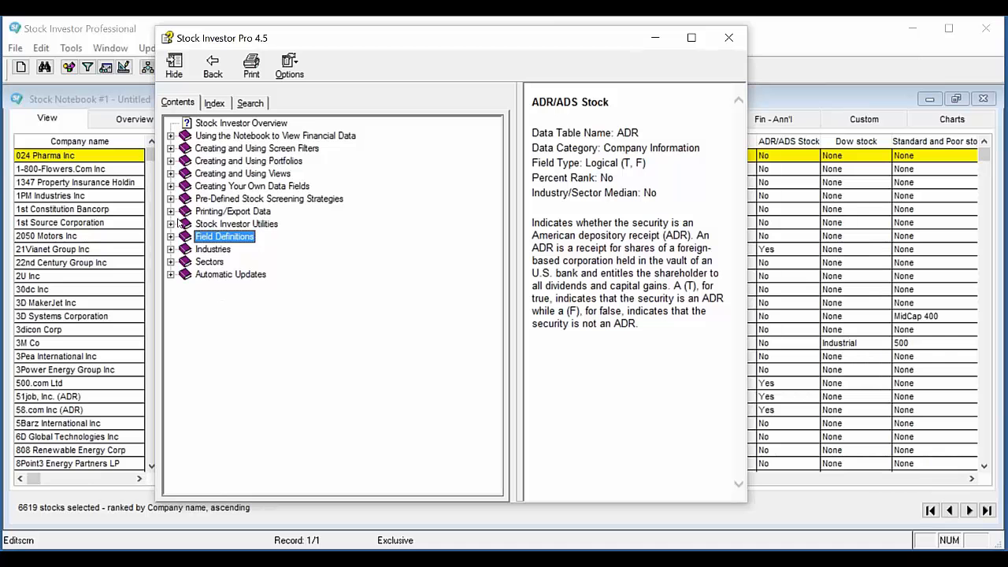
{"action": "left_click", "coordinate": [171, 236]}
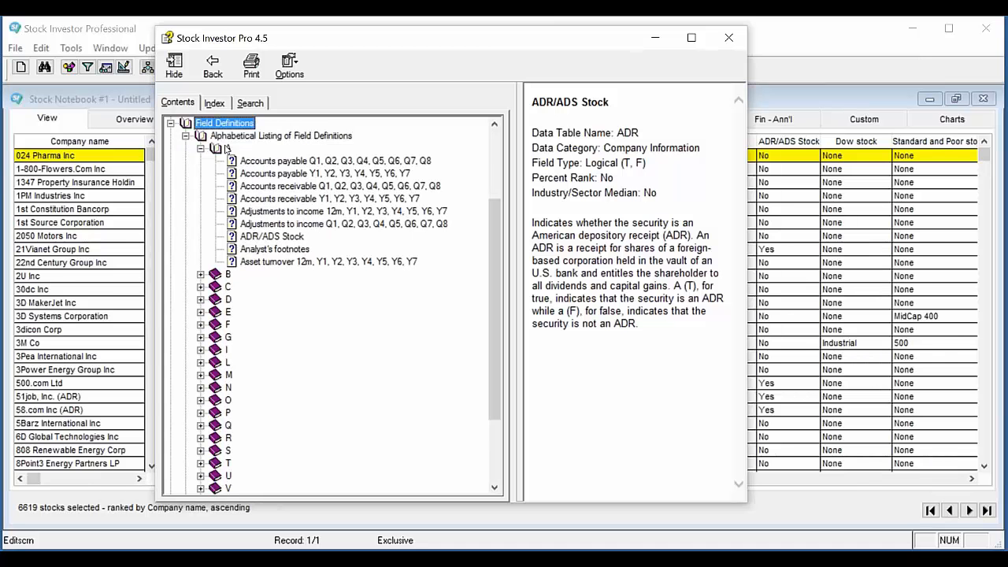
{"action": "left_click", "coordinate": [185, 136]}
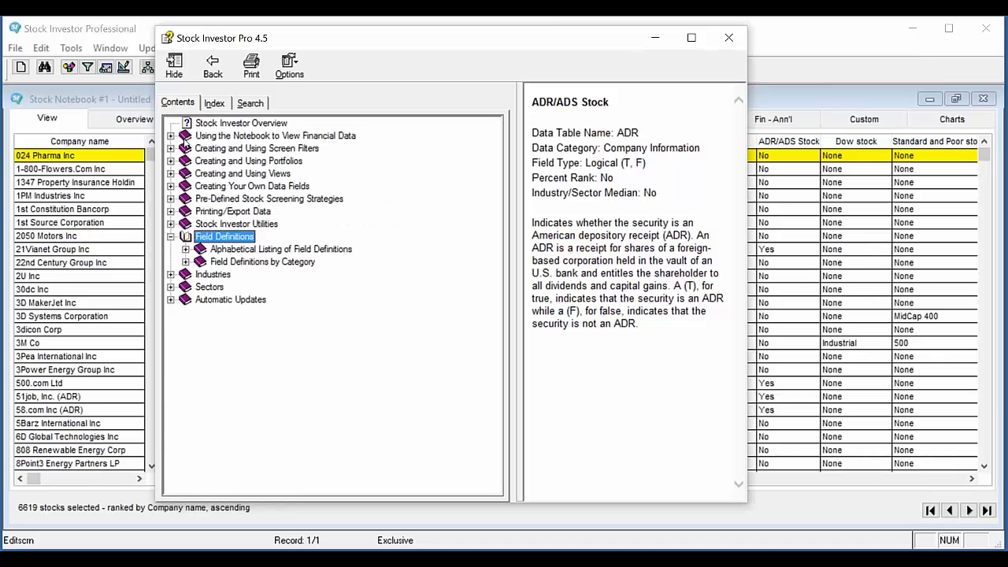
{"action": "left_click", "coordinate": [186, 249]}
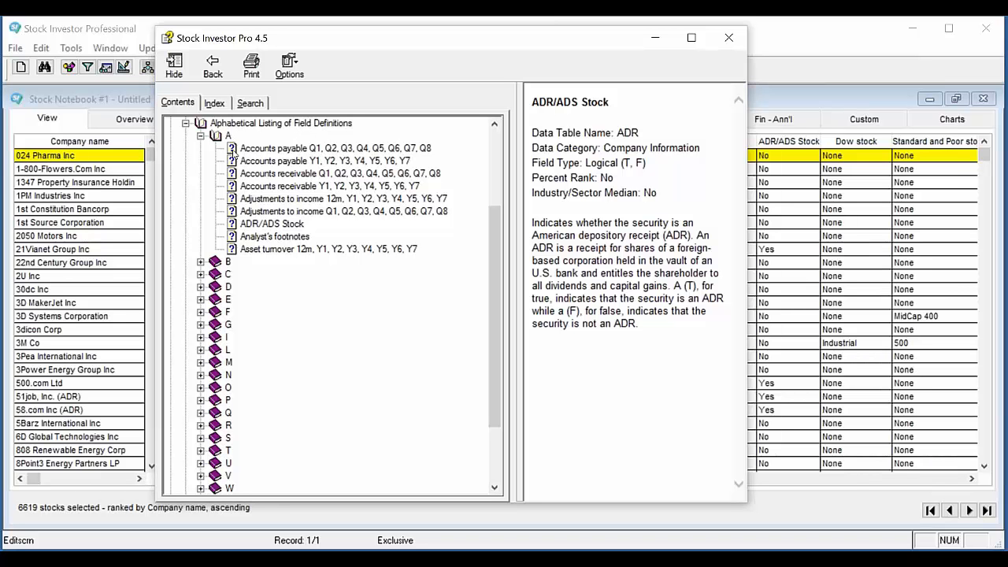
- Read the ADR/ADS Stock field definition, including its data category, and put the help window away
{"action": "left_click", "coordinate": [255, 227]}
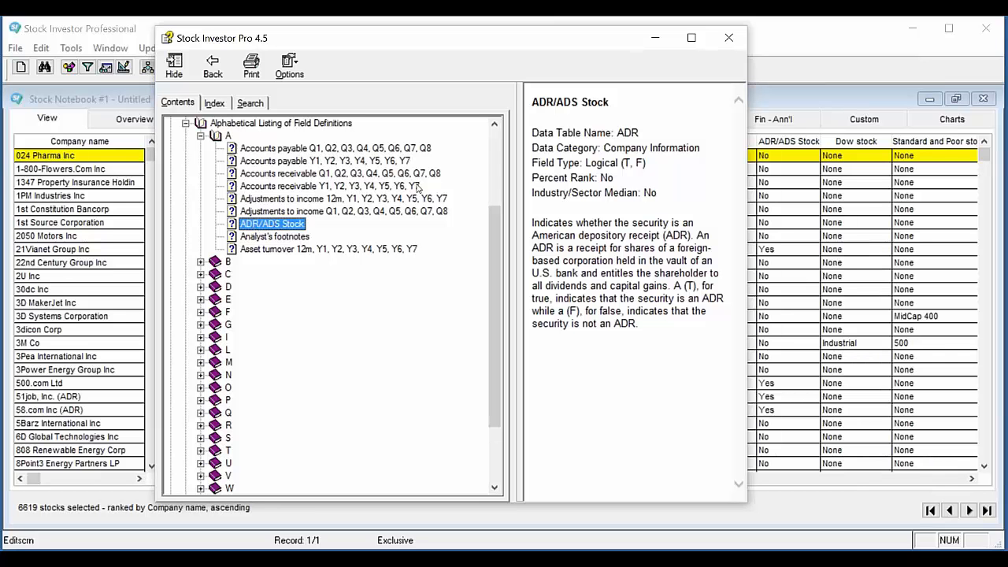
{"action": "left_click_drag", "start_coordinate": [530, 98], "coordinate": [667, 326]}
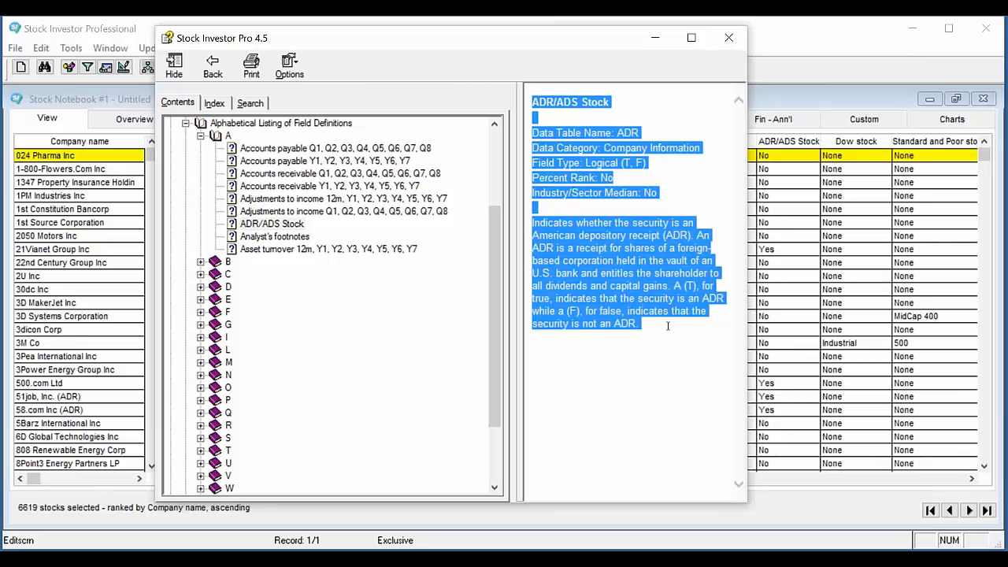
{"action": "left_click", "coordinate": [668, 326]}
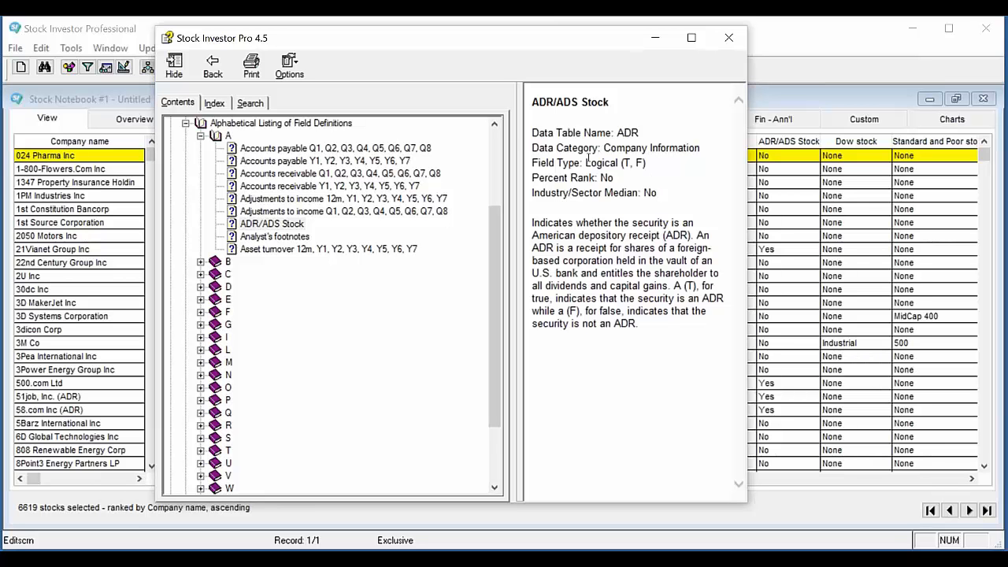
{"action": "left_click_drag", "start_coordinate": [533, 148], "coordinate": [690, 148]}
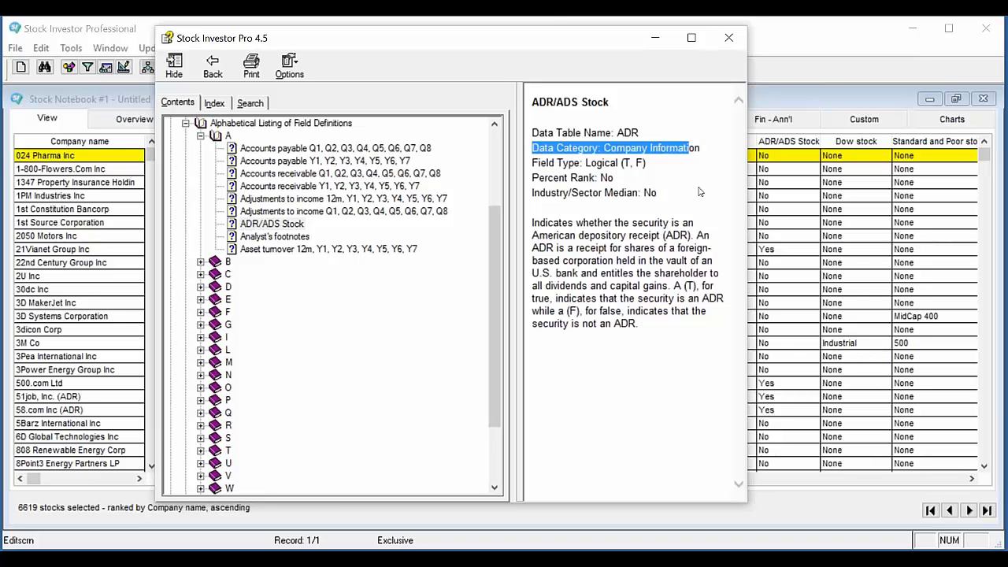
{"action": "left_click", "coordinate": [629, 149]}
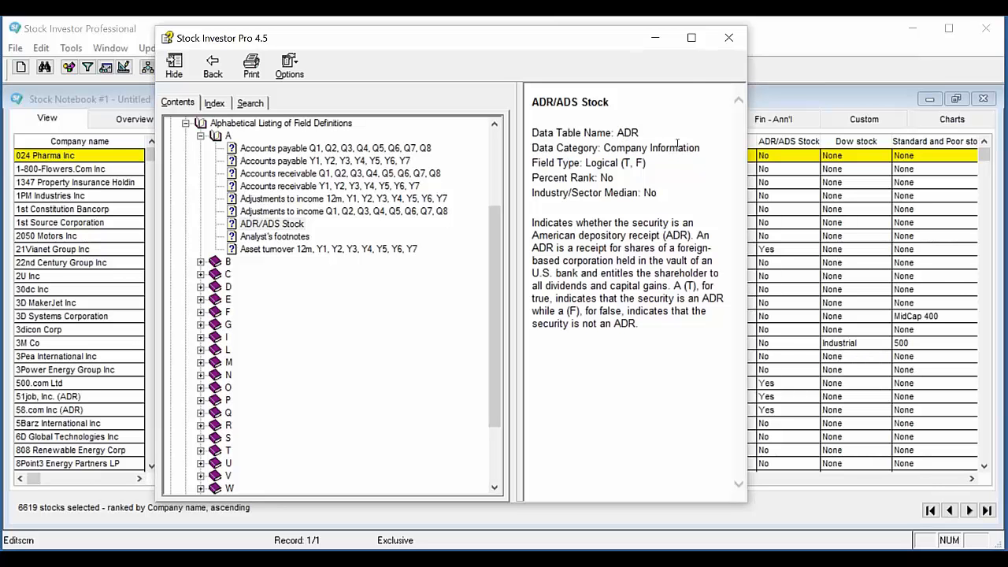
{"action": "left_click", "coordinate": [656, 37]}
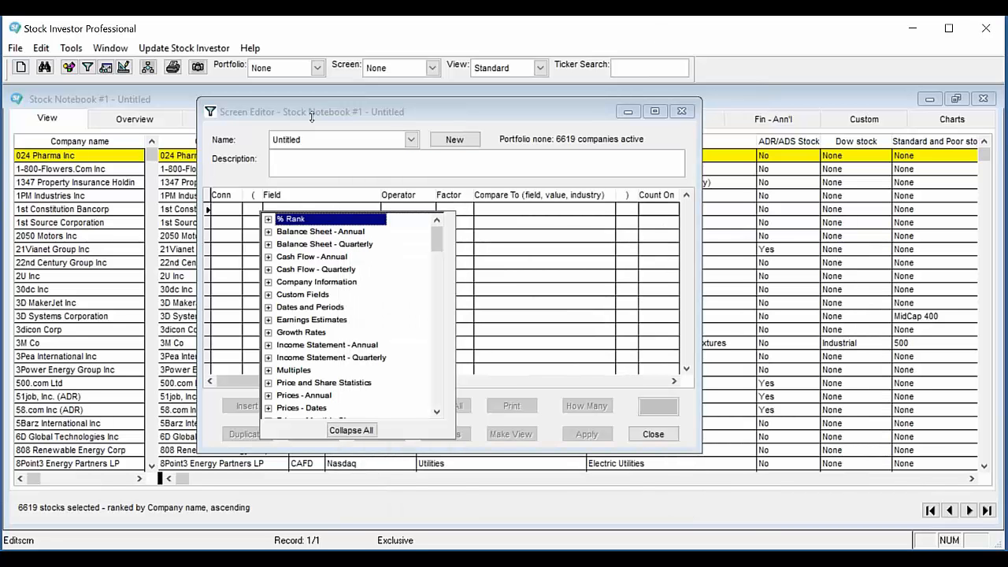
- Set the first criterion's field to ADR/ADS Stock from the Company Information category
{"action": "left_click", "coordinate": [267, 282]}
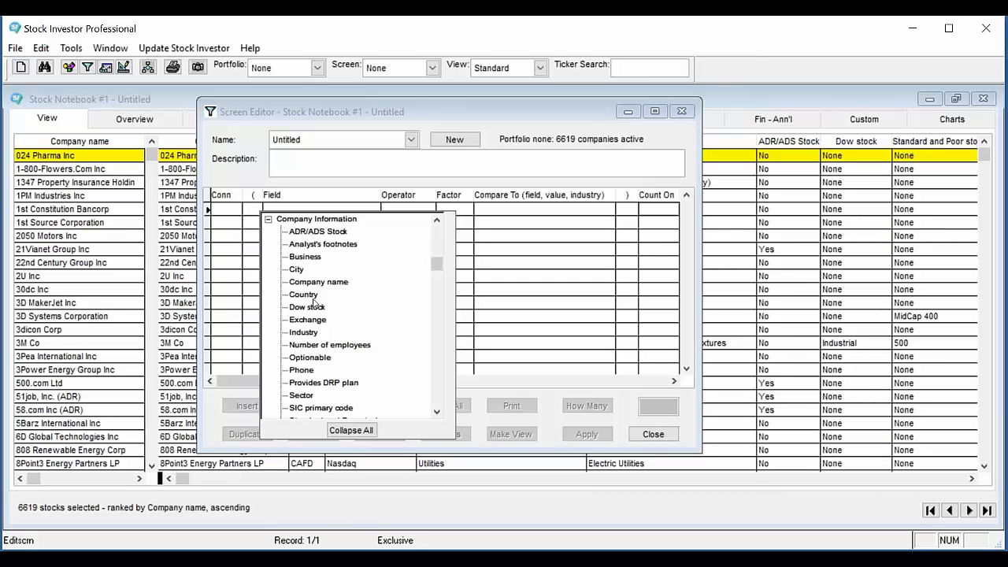
{"action": "left_click", "coordinate": [324, 233]}
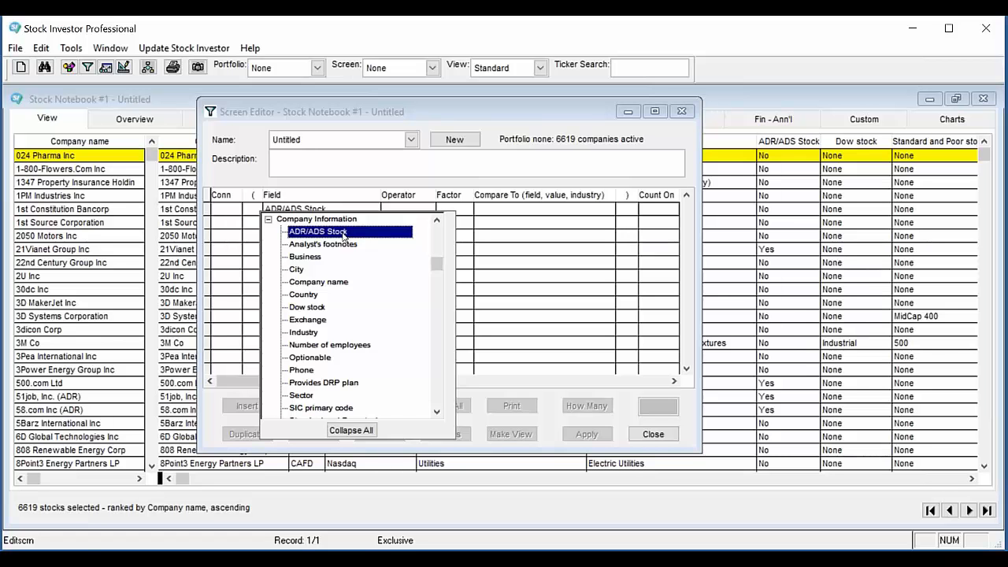
- Complete the ADR/ADS Stock criterion with the Is False operator and count how many companies pass
{"action": "left_click", "coordinate": [344, 234]}
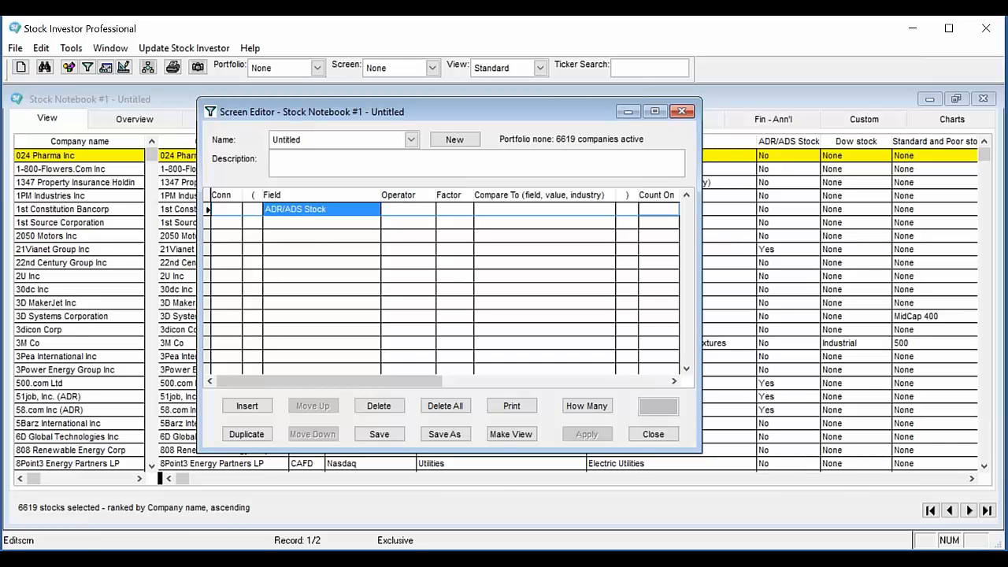
{"action": "left_click", "coordinate": [408, 209]}
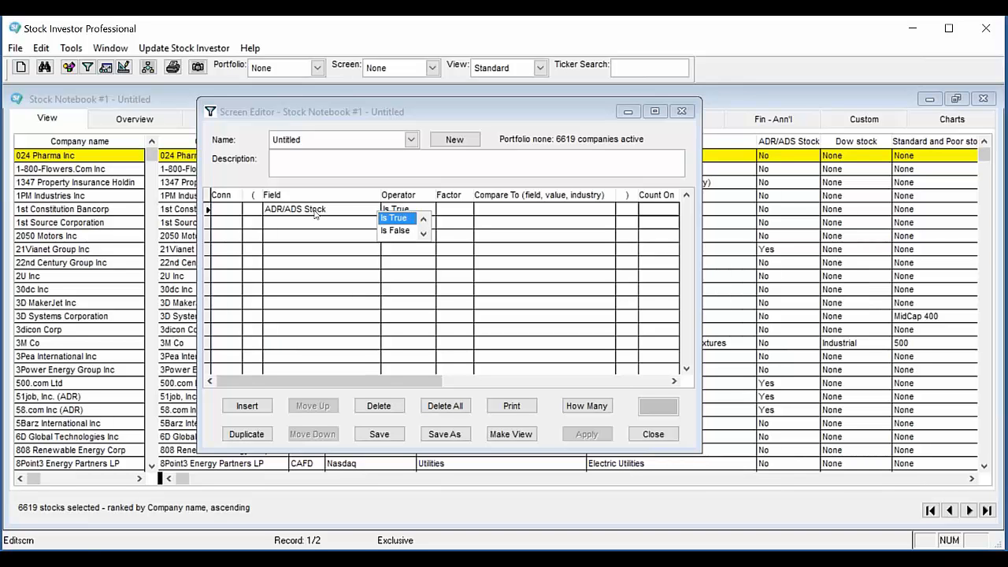
{"action": "left_click", "coordinate": [407, 231]}
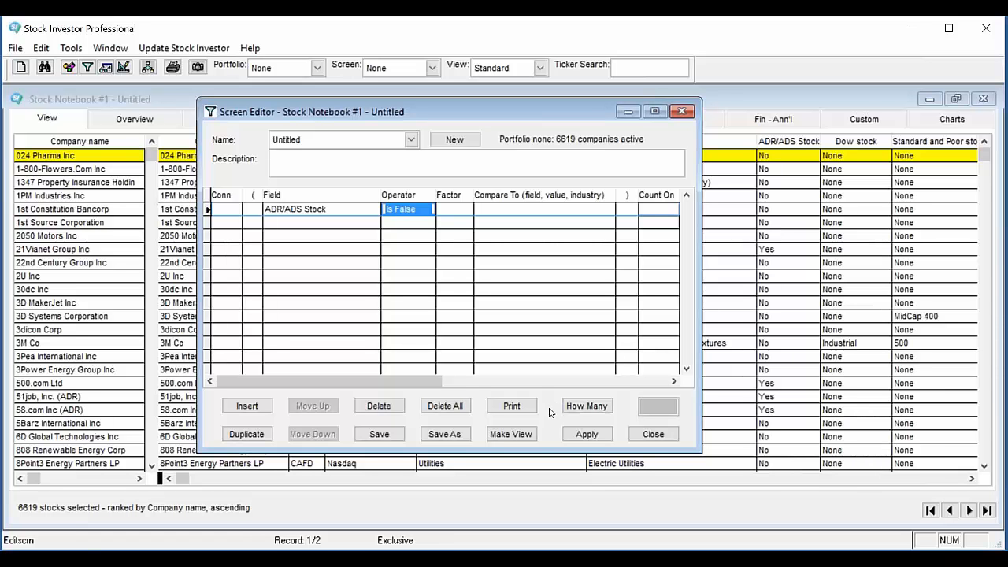
{"action": "left_click", "coordinate": [590, 407]}
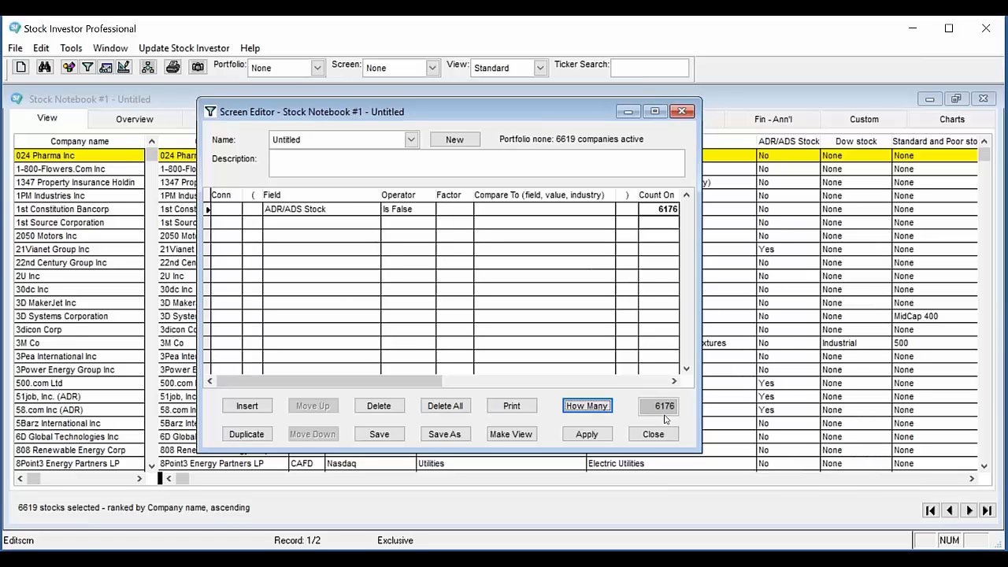
{"action": "left_click_drag", "start_coordinate": [654, 406], "coordinate": [687, 406]}
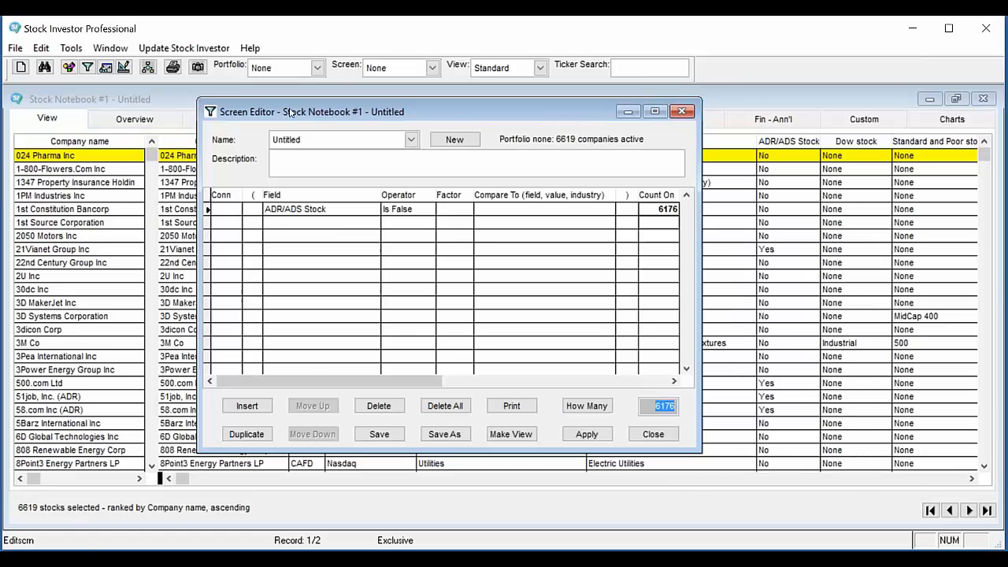
- Check the number of selected stocks in the notebook behind the Screen Editor, and return to the editor
{"action": "left_click_drag", "start_coordinate": [290, 112], "coordinate": [483, 121]}
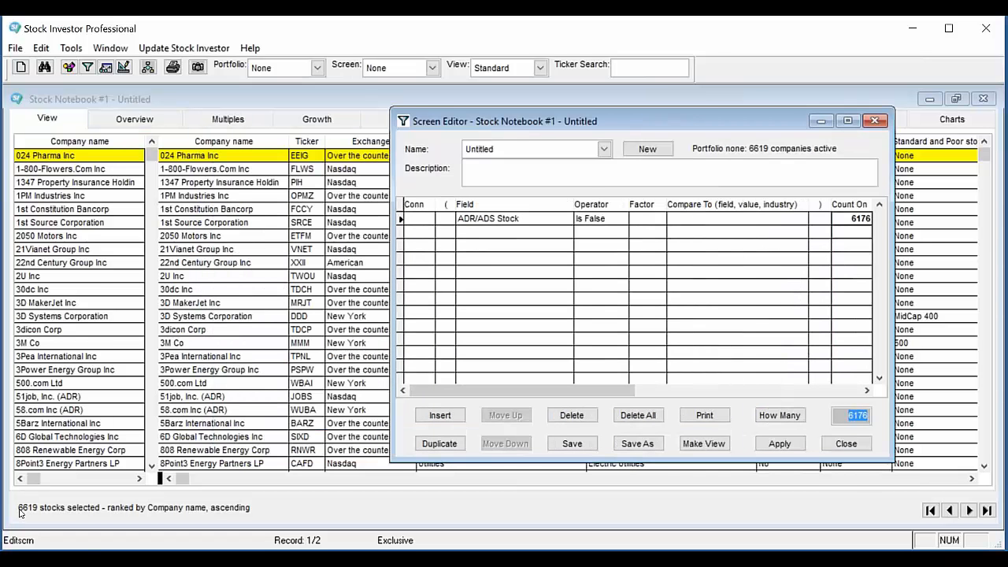
{"action": "key", "text": "Escape"}
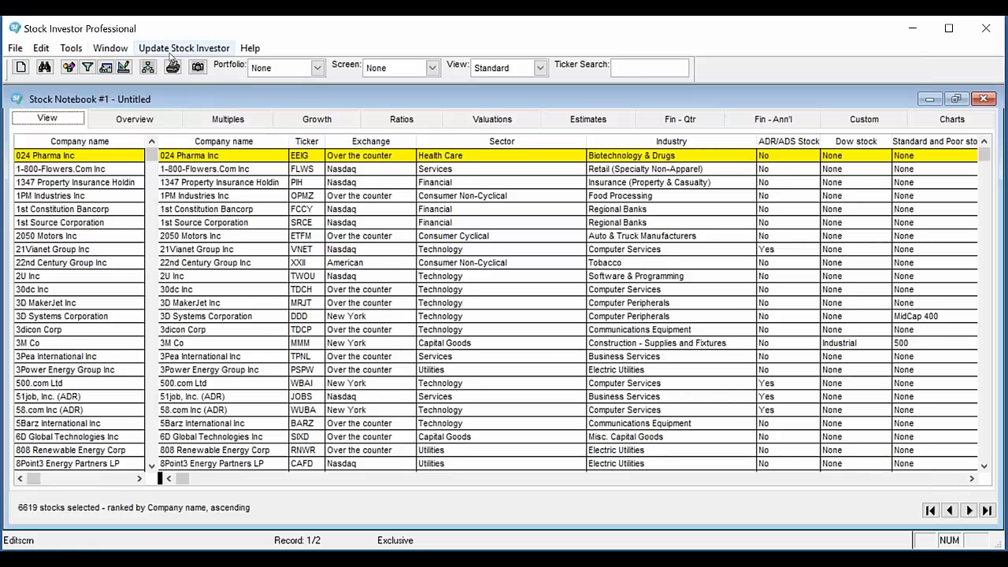
{"action": "left_click", "coordinate": [111, 50]}
{"action": "left_click", "coordinate": [124, 72]}
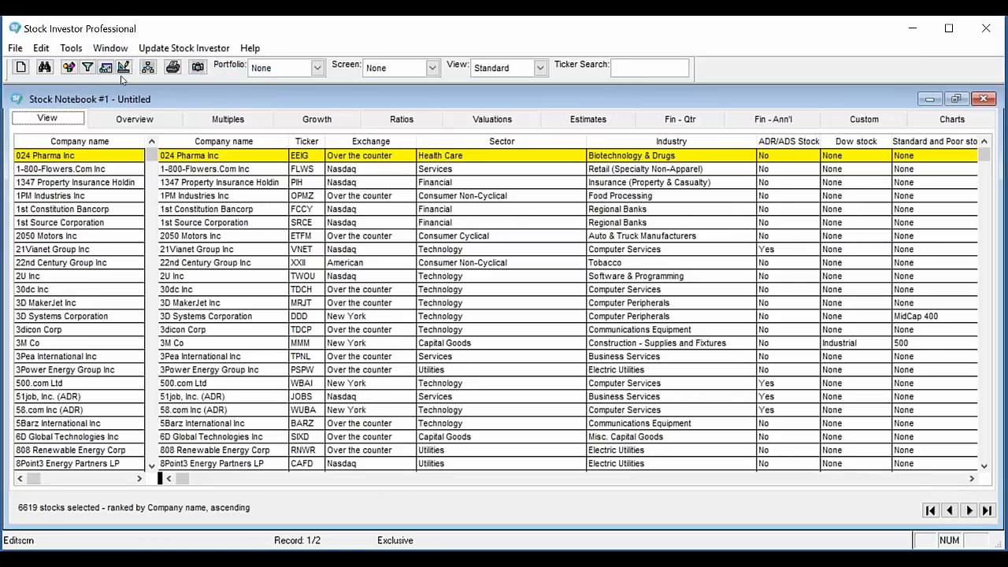
{"action": "left_click", "coordinate": [110, 48]}
{"action": "left_click", "coordinate": [118, 86]}
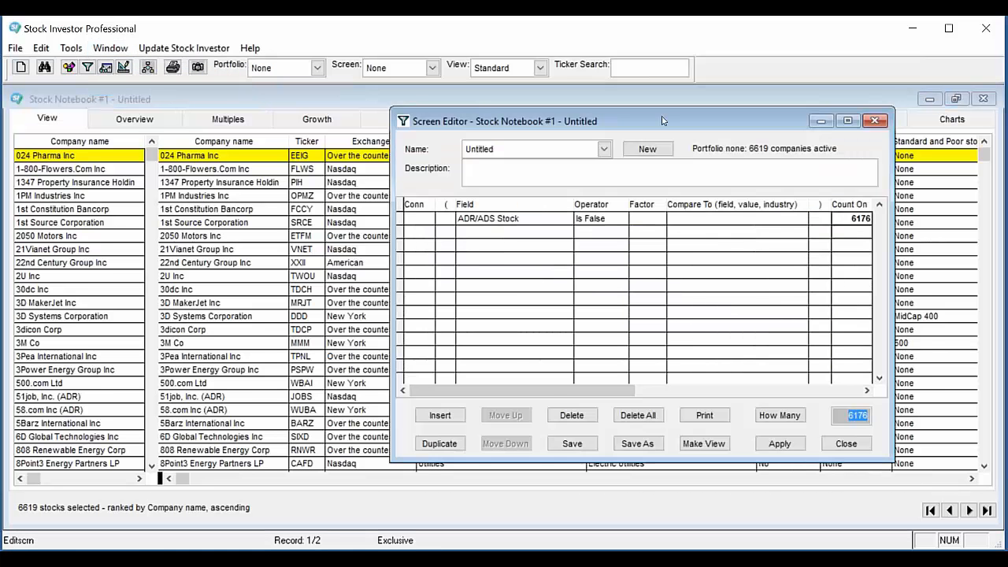
{"action": "left_click_drag", "start_coordinate": [662, 107], "coordinate": [500, 117]}
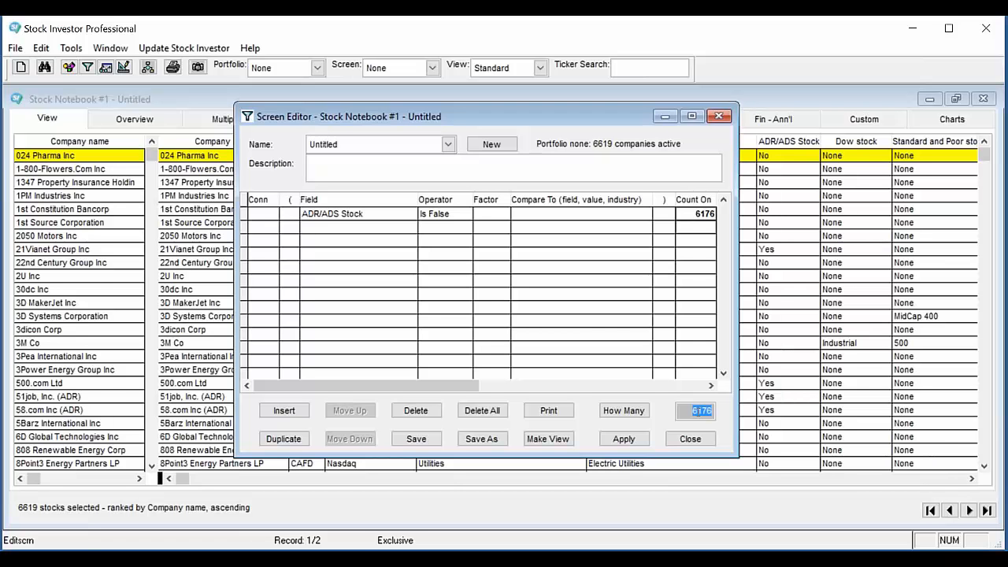
- Apply the ADR/ADS screen to the stock notebook, check its selected stock count, and bring the Screen Editor back
{"action": "left_click", "coordinate": [630, 440]}
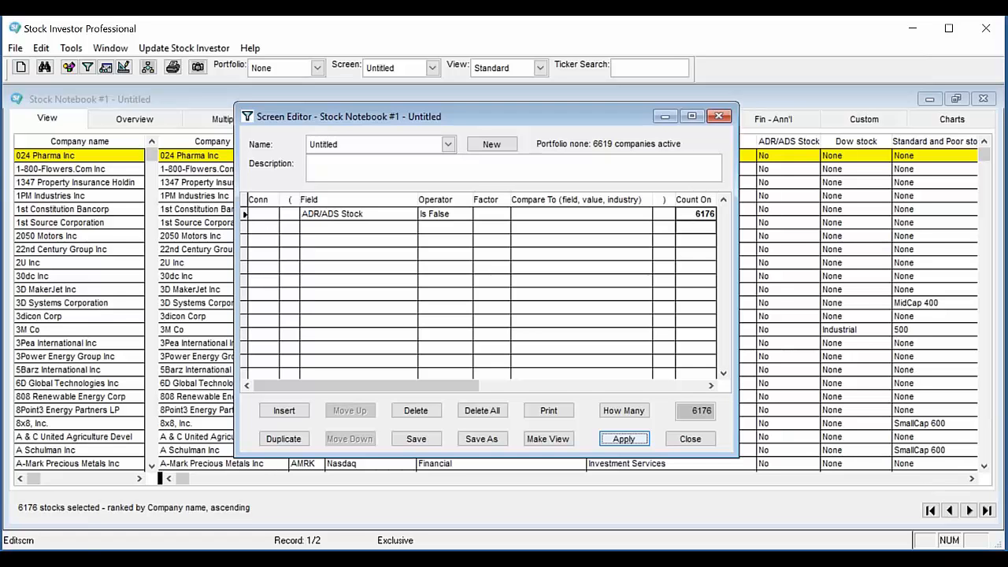
{"action": "left_click", "coordinate": [640, 443]}
{"action": "left_click", "coordinate": [144, 103]}
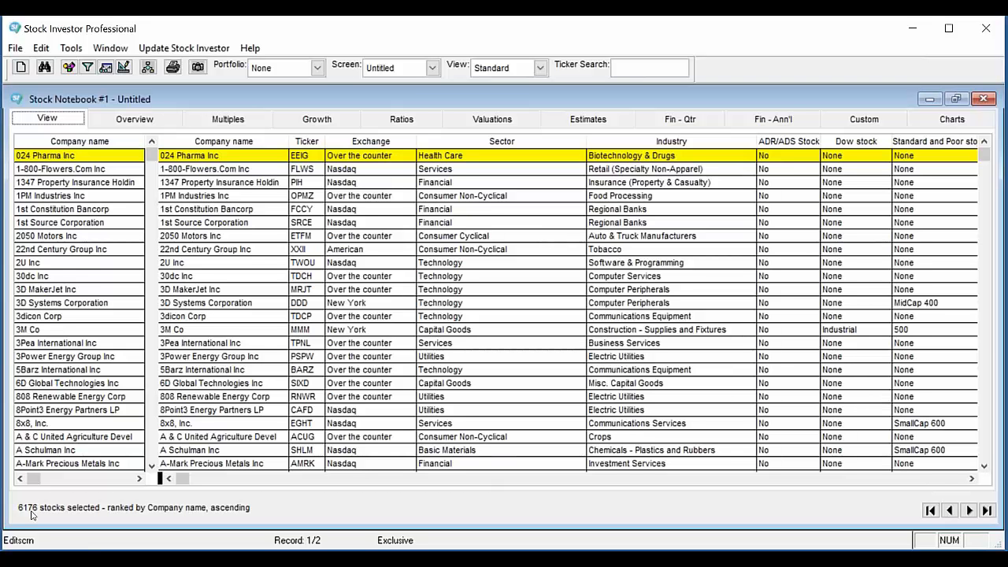
{"action": "left_click", "coordinate": [112, 49]}
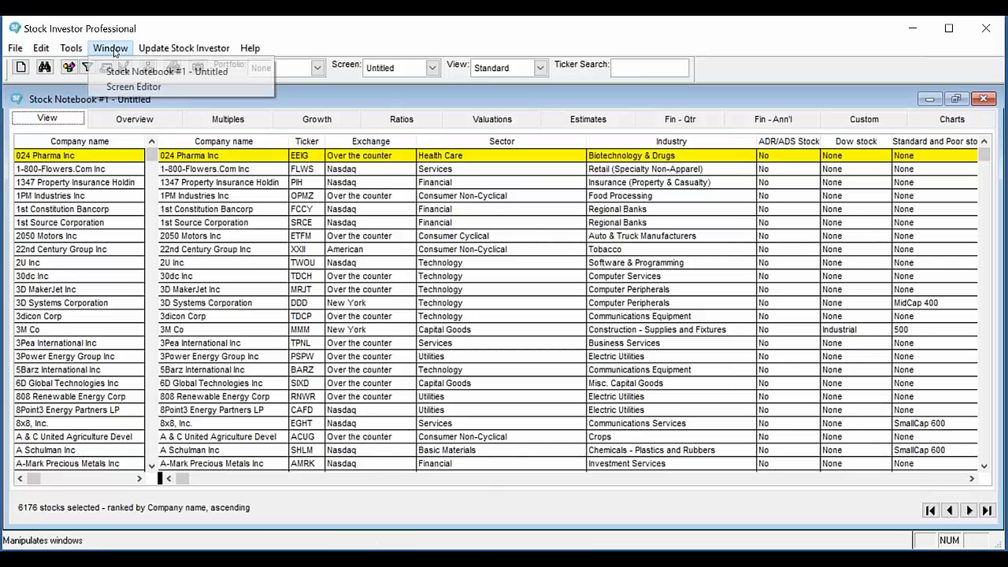
{"action": "left_click", "coordinate": [134, 86]}
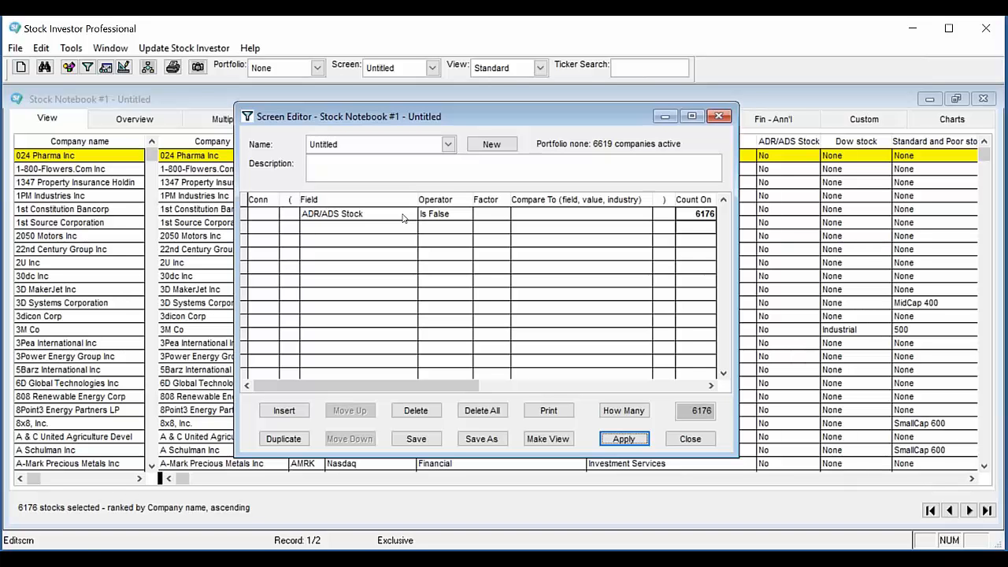
- Add a second criterion joined with And, using the % Rank-Rel Strength 26 week field and the >= operator
{"action": "left_click", "coordinate": [313, 231]}
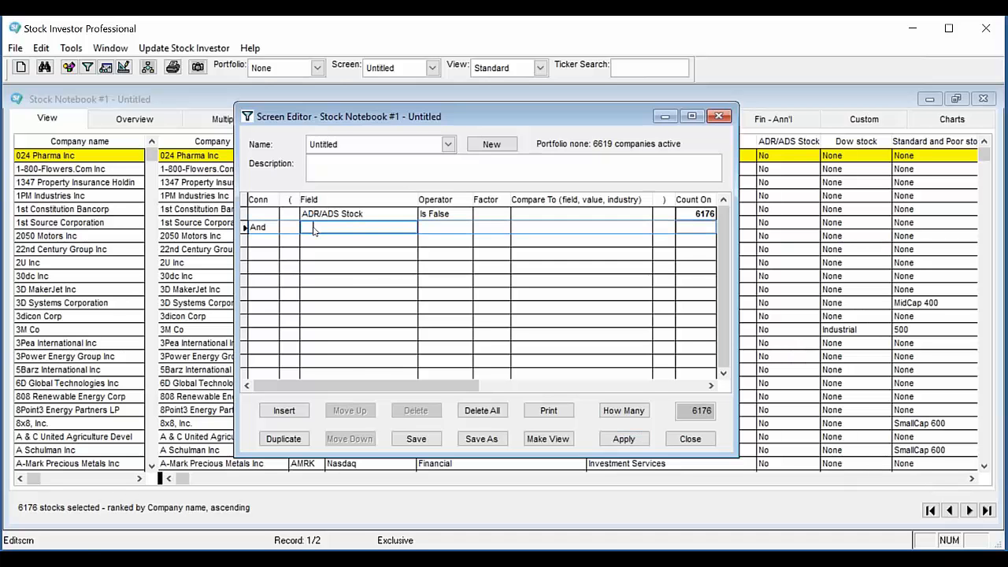
{"action": "left_click", "coordinate": [311, 227]}
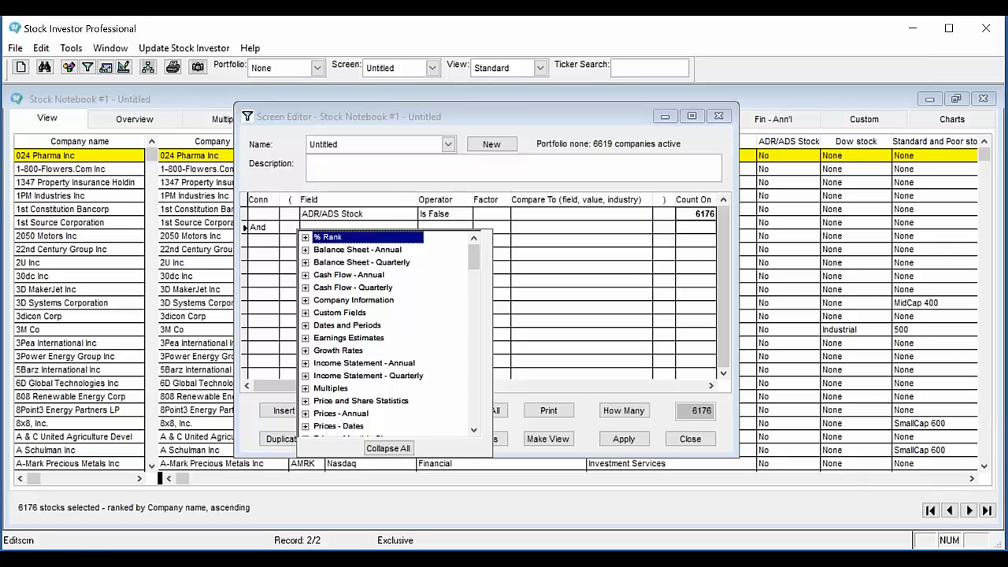
{"action": "left_click", "coordinate": [305, 237]}
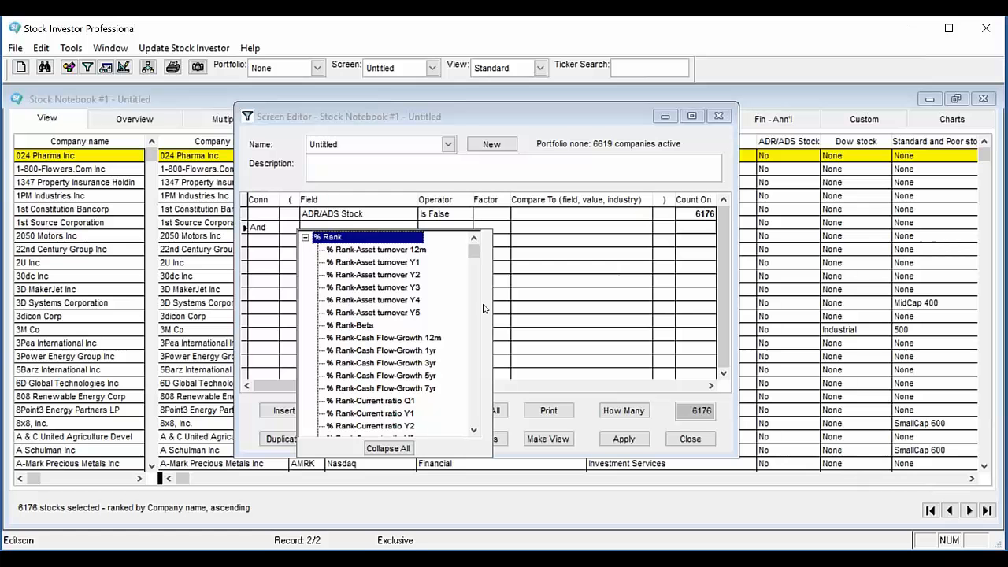
{"action": "left_click", "coordinate": [474, 274]}
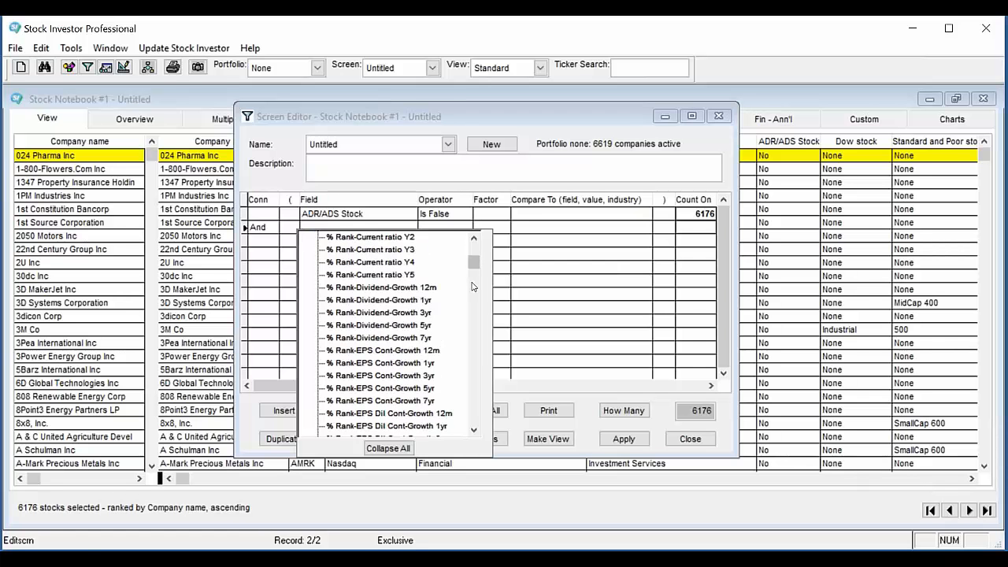
{"action": "left_click_drag", "start_coordinate": [474, 266], "coordinate": [470, 376]}
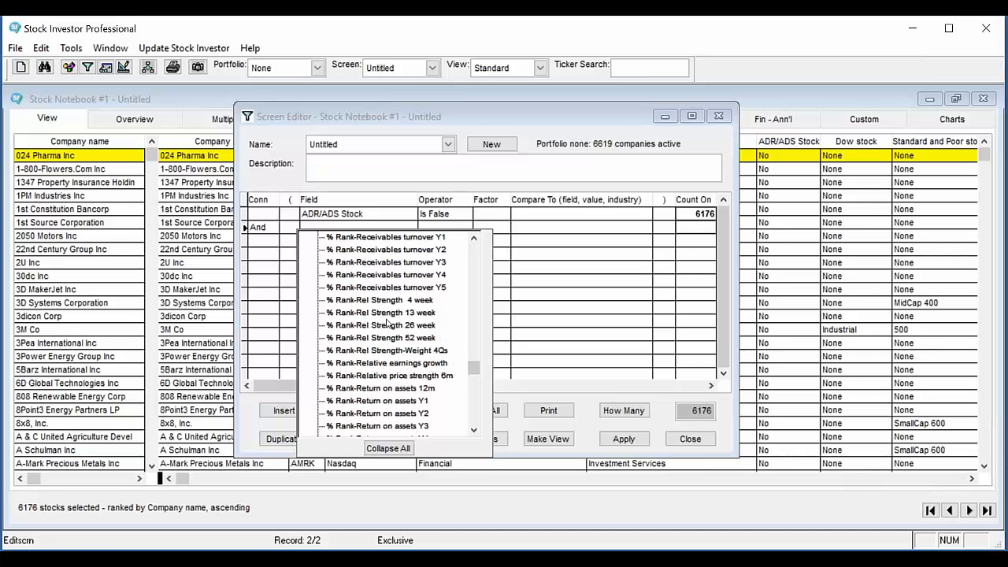
{"action": "left_click_drag", "start_coordinate": [480, 374], "coordinate": [482, 250]}
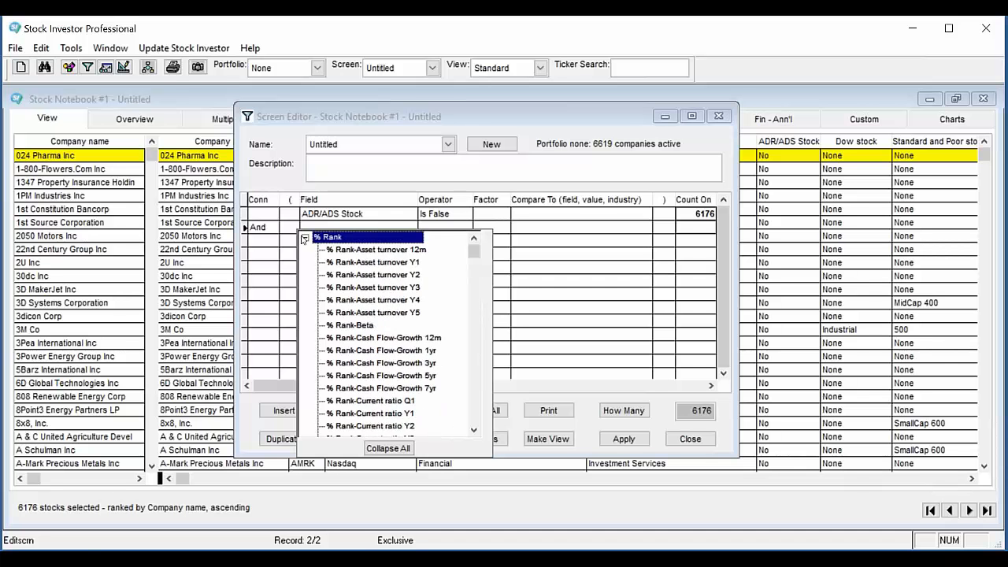
{"action": "left_click", "coordinate": [305, 237]}
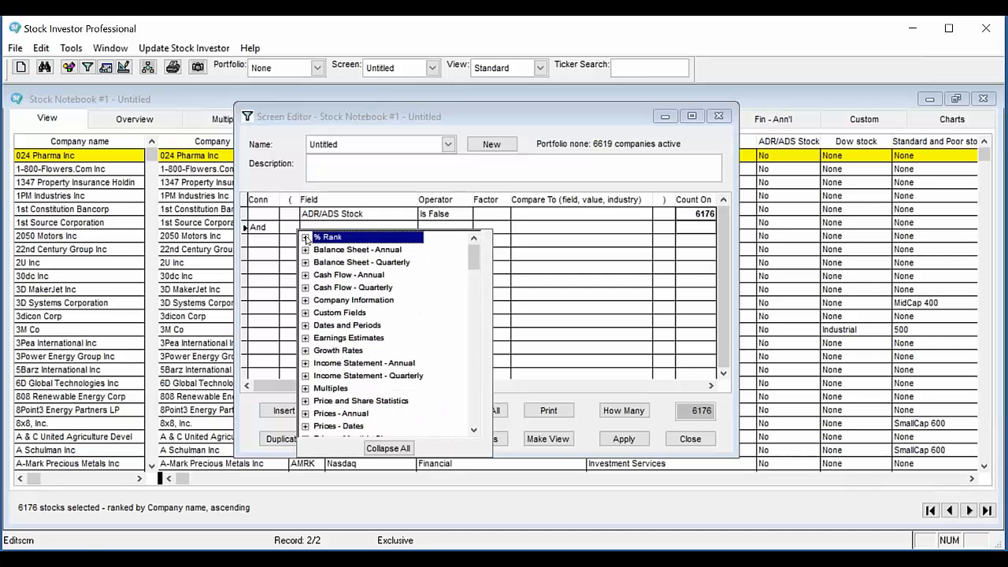
{"action": "left_click", "coordinate": [307, 238]}
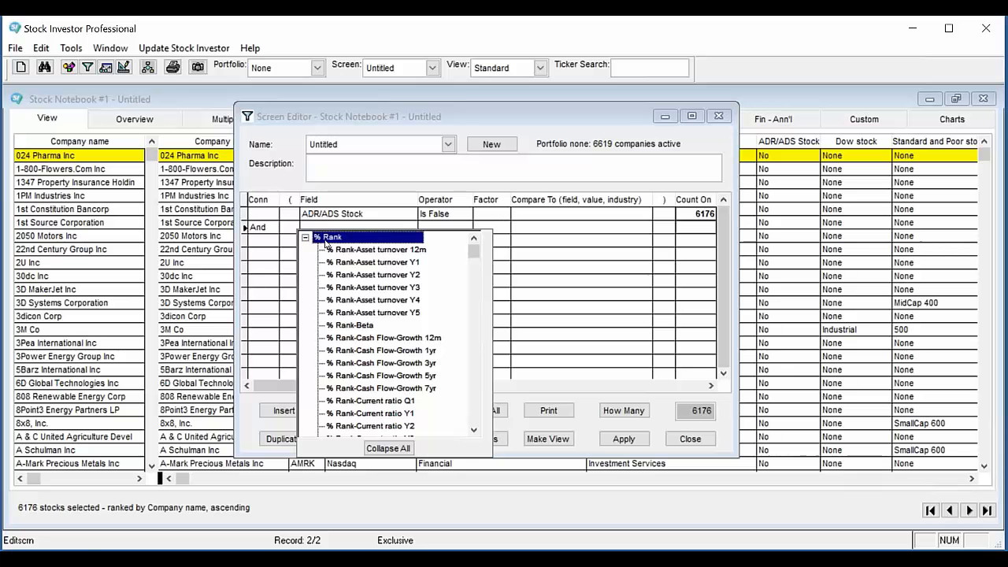
{"action": "left_click_drag", "start_coordinate": [474, 250], "coordinate": [472, 368]}
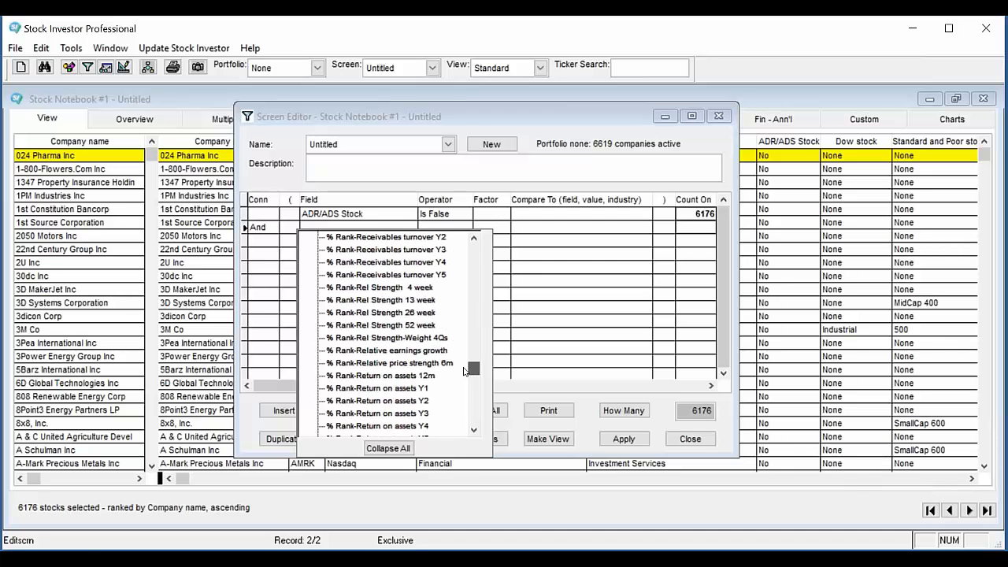
{"action": "left_click", "coordinate": [427, 315]}
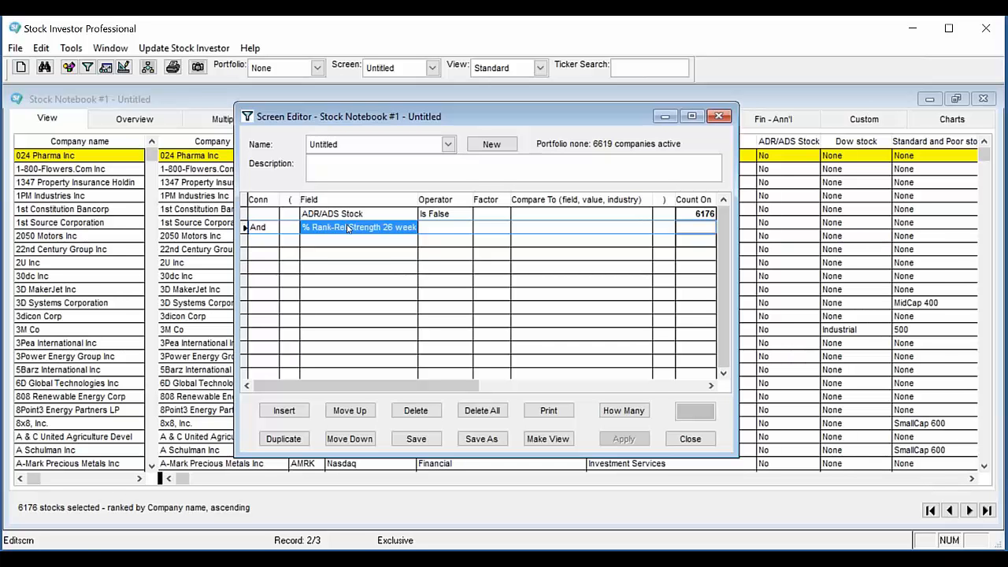
{"action": "left_click", "coordinate": [437, 229]}
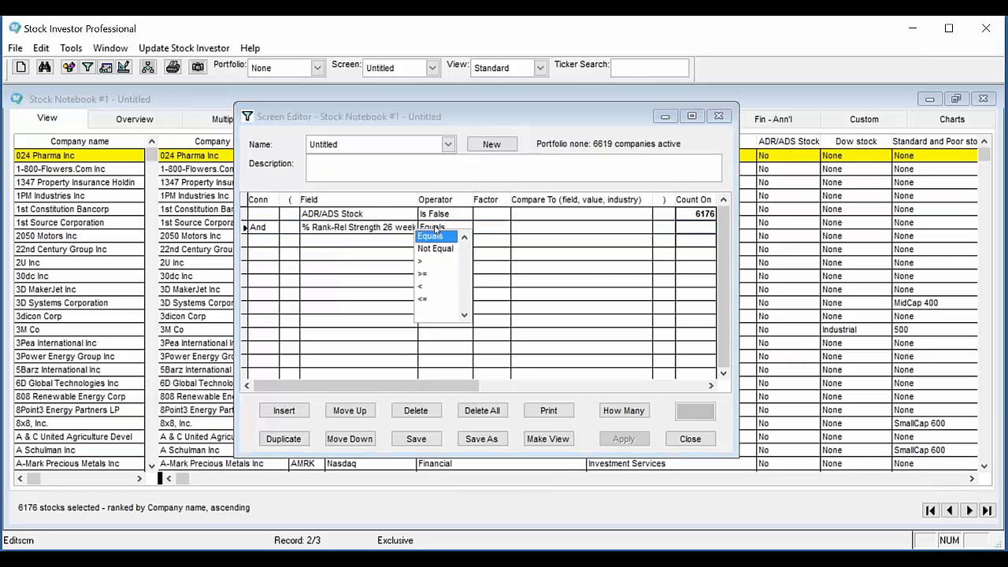
{"action": "left_click", "coordinate": [426, 276]}
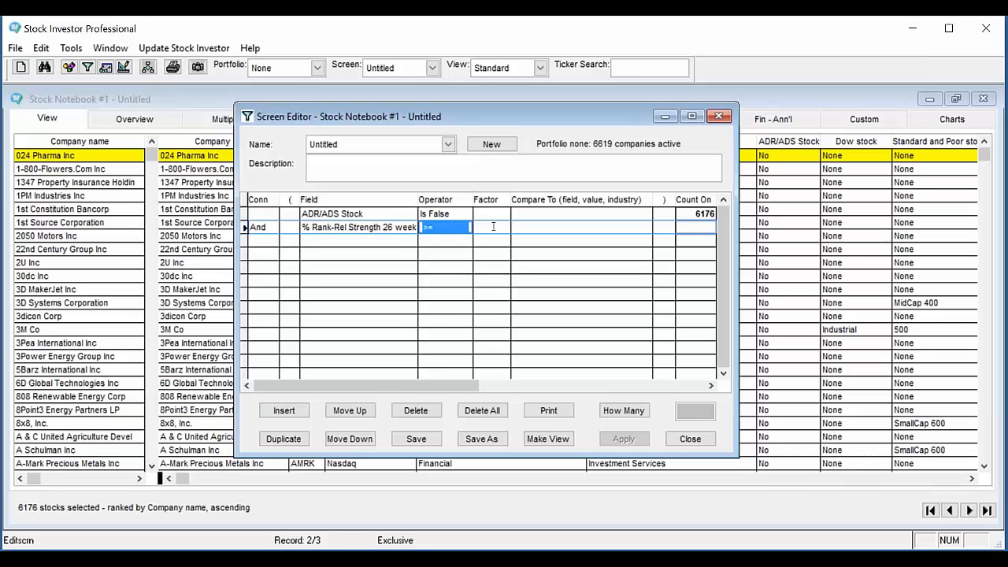
- Try a factor of 75 on the % Rank-Rel Strength 26 week criterion and count the passing companies
{"action": "left_click", "coordinate": [494, 227]}
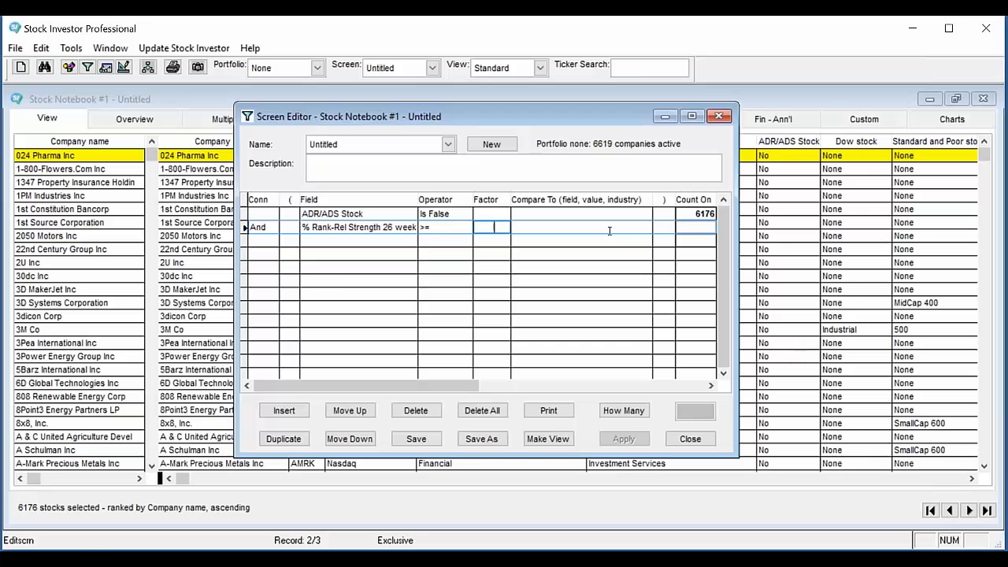
{"action": "type", "text": "75"}
{"action": "key", "text": "Tab"}
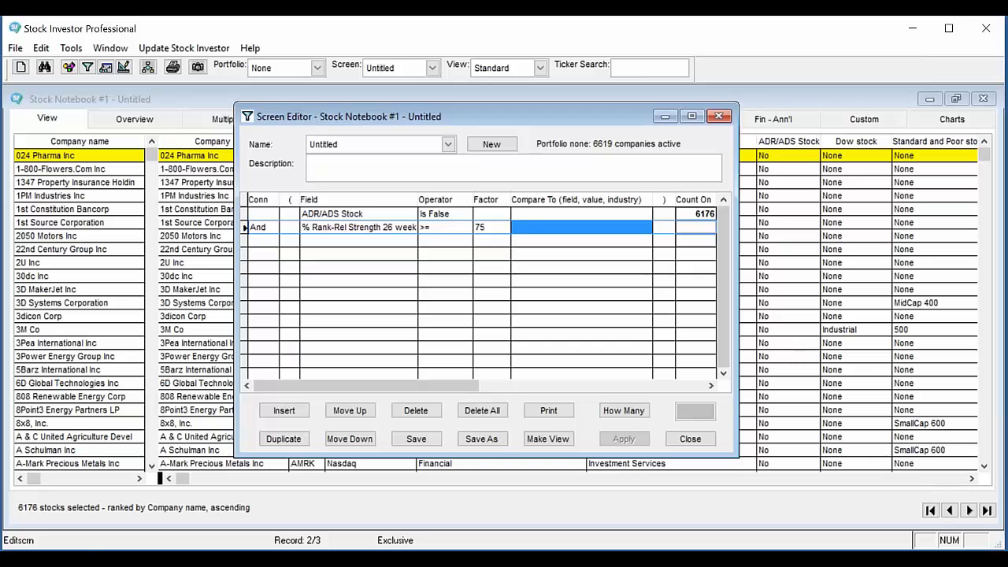
{"action": "left_click", "coordinate": [640, 412]}
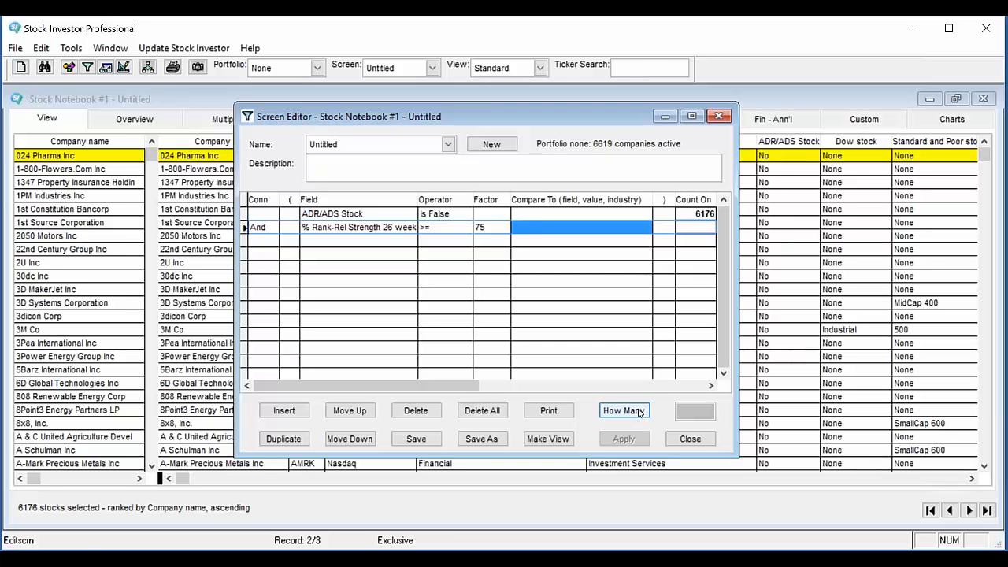
{"action": "left_click", "coordinate": [631, 410]}
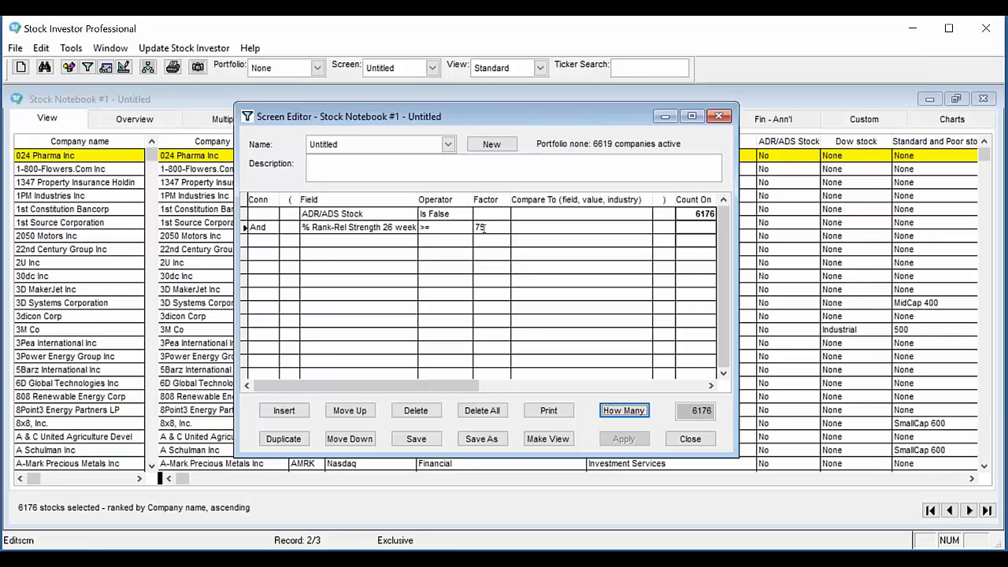
- Clear the factor of the % Rank-Rel Strength 26 week criterion
{"action": "left_click", "coordinate": [483, 228]}
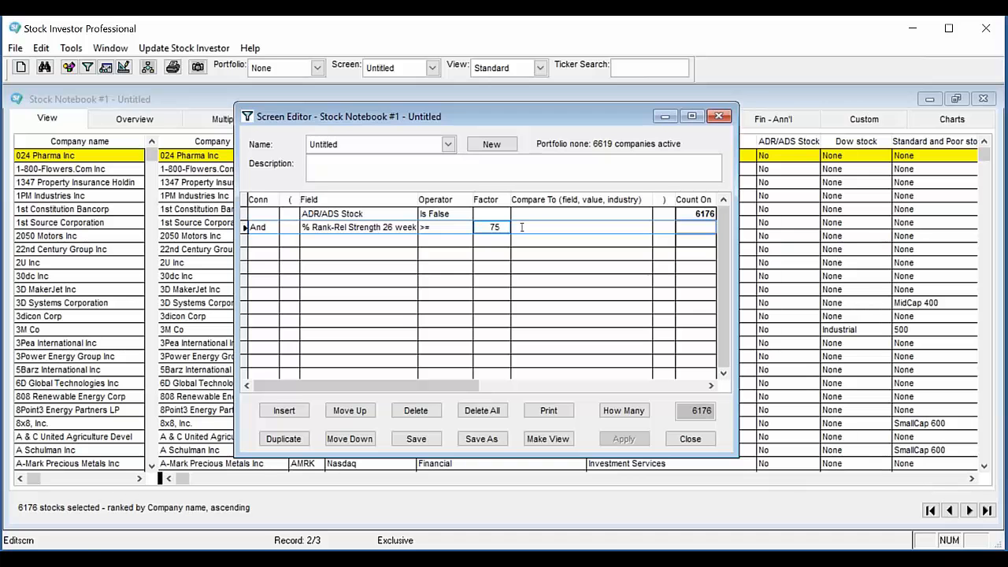
{"action": "left_click_drag", "start_coordinate": [489, 227], "coordinate": [540, 229]}
{"action": "key", "text": "Delete"}
{"action": "key", "text": "Tab"}
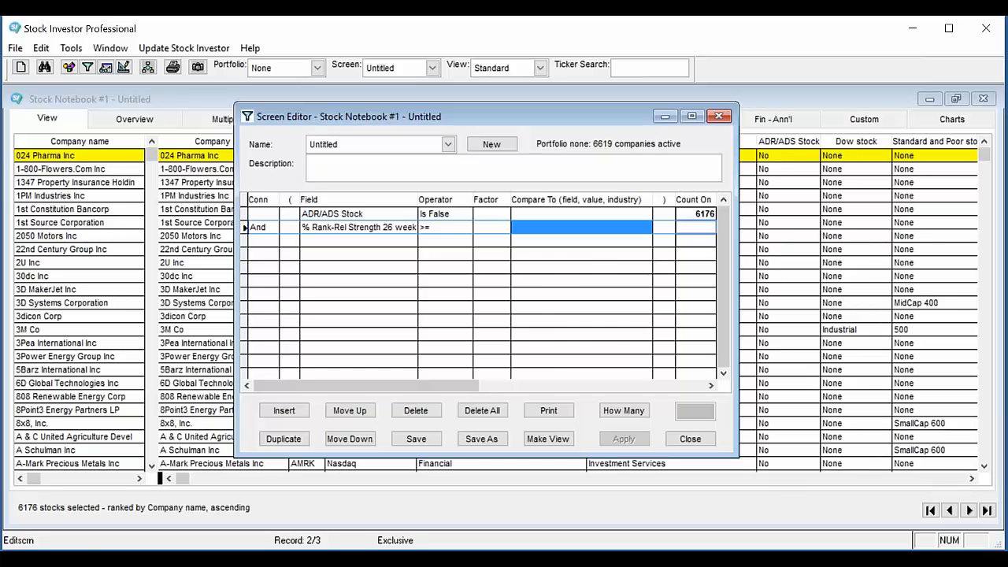
- Set the Compare To value of the % Rank-Rel Strength 26 week criterion to 75
{"action": "left_click", "coordinate": [543, 228]}
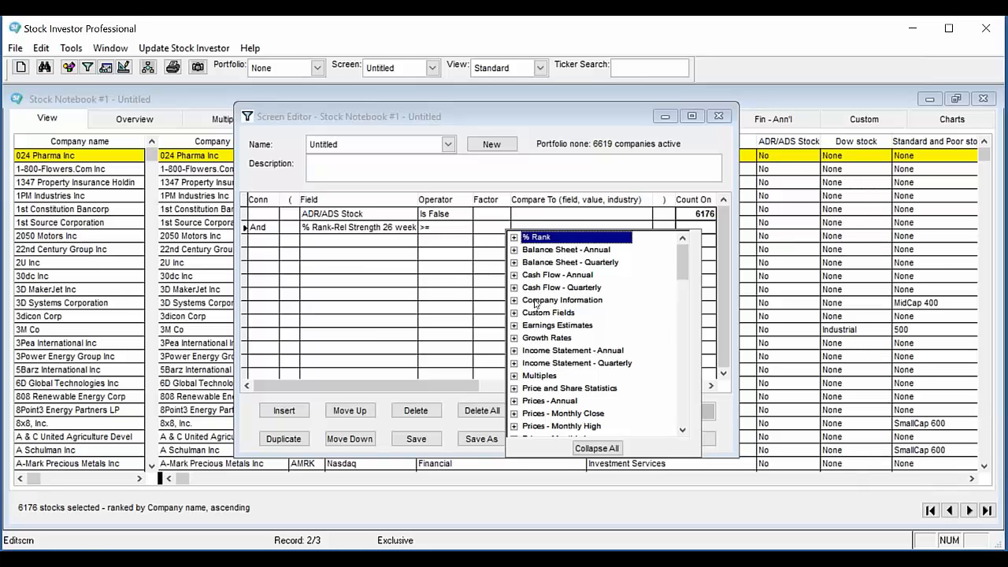
{"action": "left_click", "coordinate": [539, 227]}
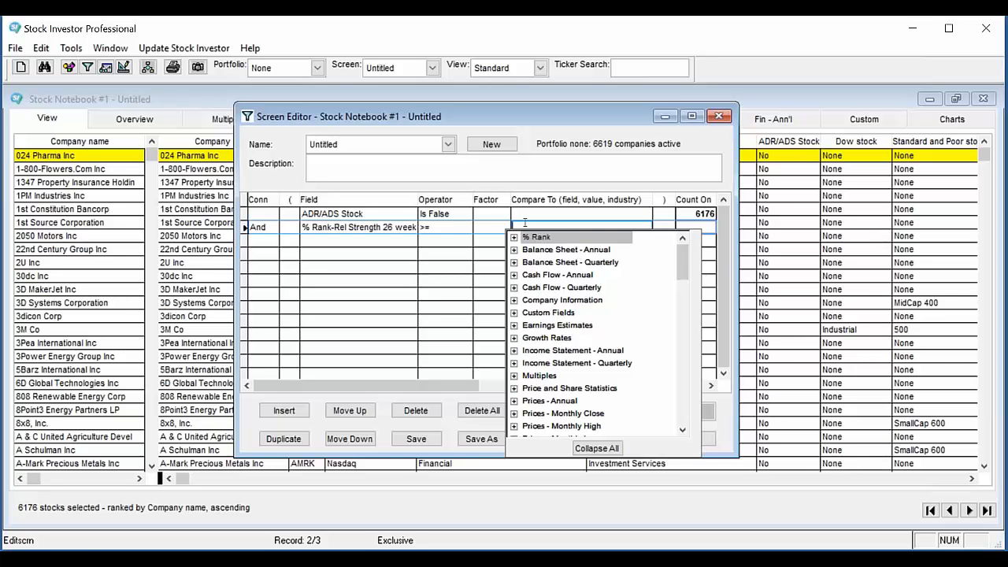
{"action": "type", "text": "75"}
{"action": "key", "text": "Tab"}
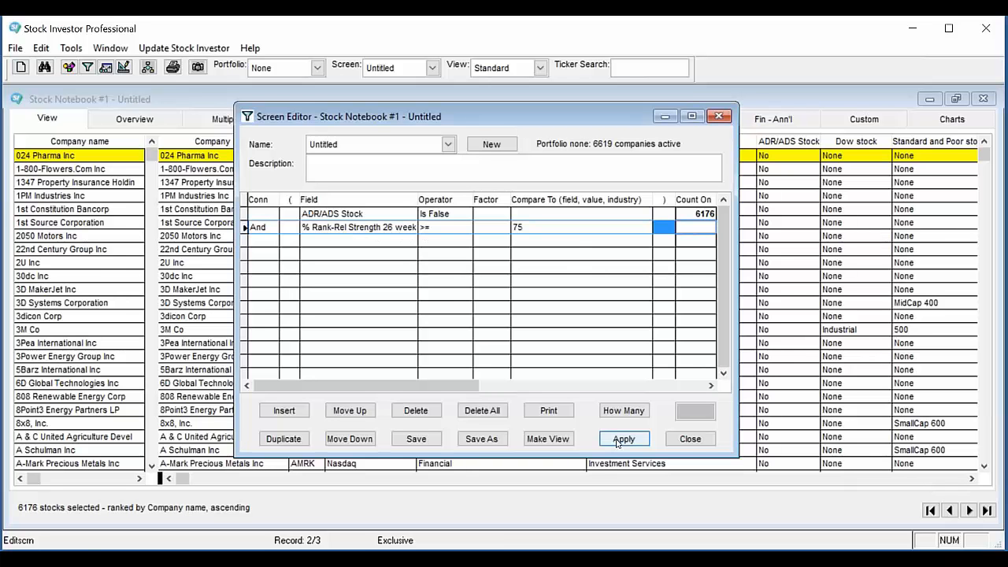
- Count the companies passing both criteria and apply the screen to the stock notebook
{"action": "left_click", "coordinate": [623, 410]}
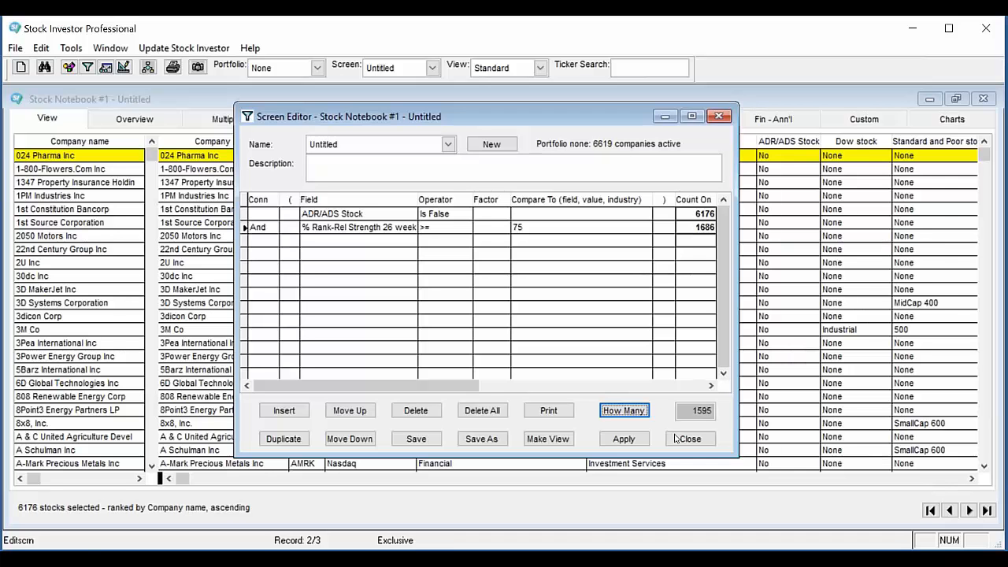
{"action": "left_click", "coordinate": [636, 440]}
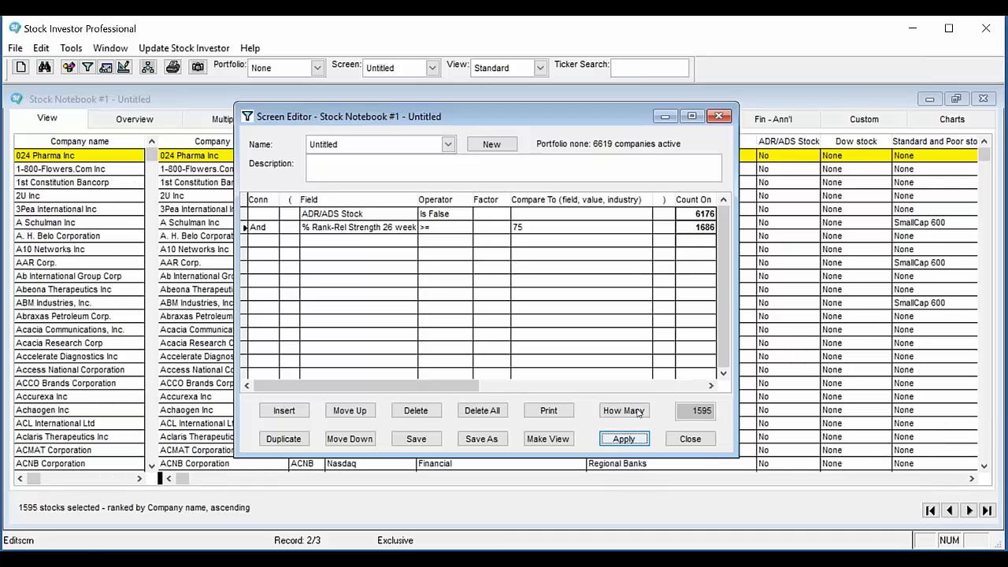
{"action": "left_click_drag", "start_coordinate": [693, 410], "coordinate": [721, 407]}
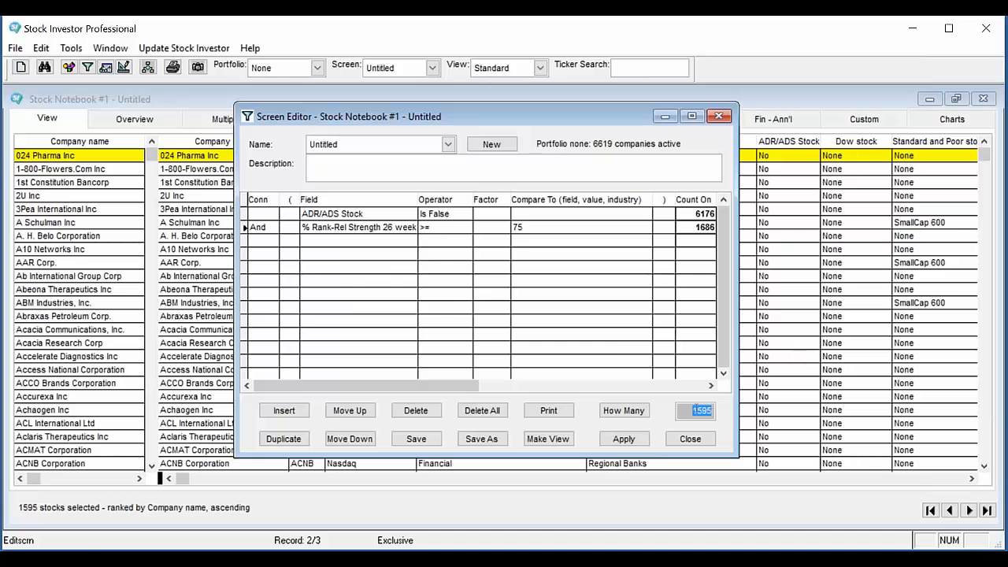
- Check the filtered company list in the stock notebook and return to the Screen Editor
{"action": "left_click", "coordinate": [32, 512]}
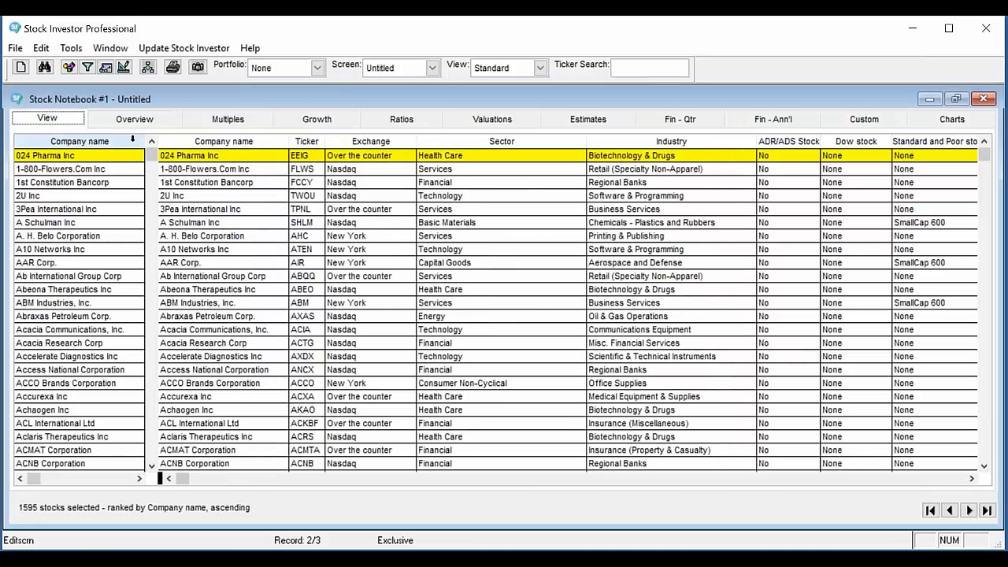
{"action": "left_click", "coordinate": [110, 49]}
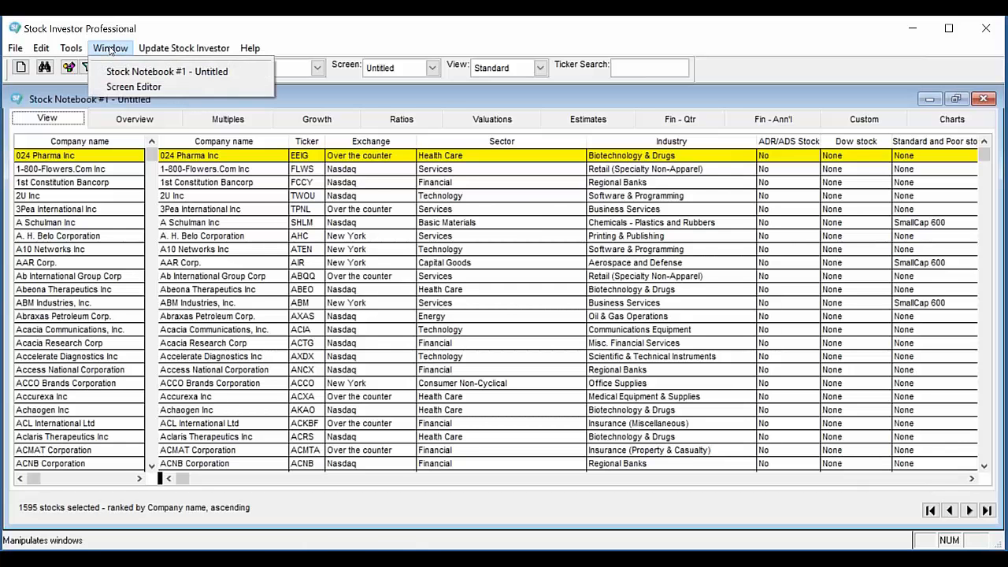
{"action": "left_click", "coordinate": [119, 87]}
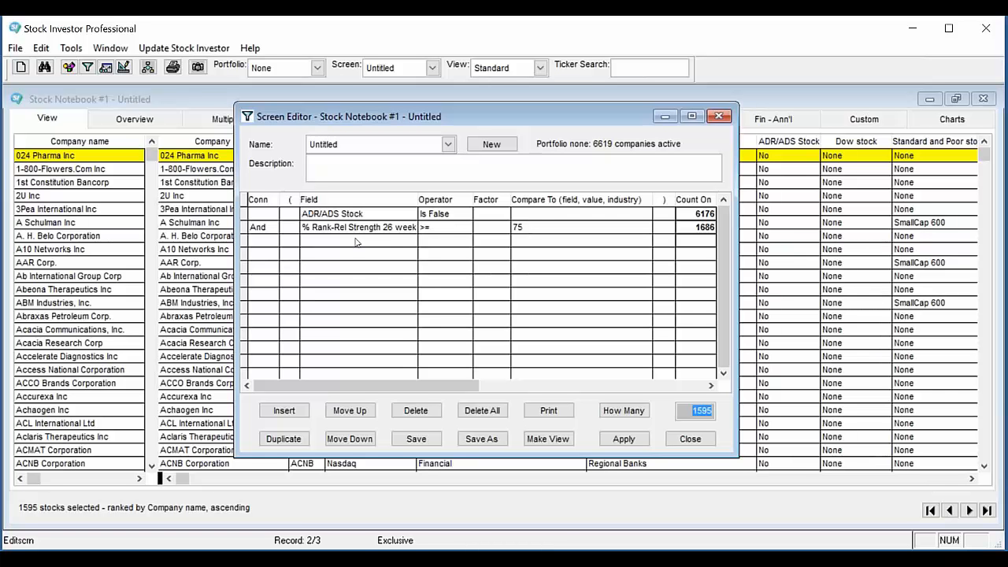
- Add a third criterion joined with And, using the % Rank-Price/Book field and the <= operator
{"action": "left_click", "coordinate": [313, 251]}
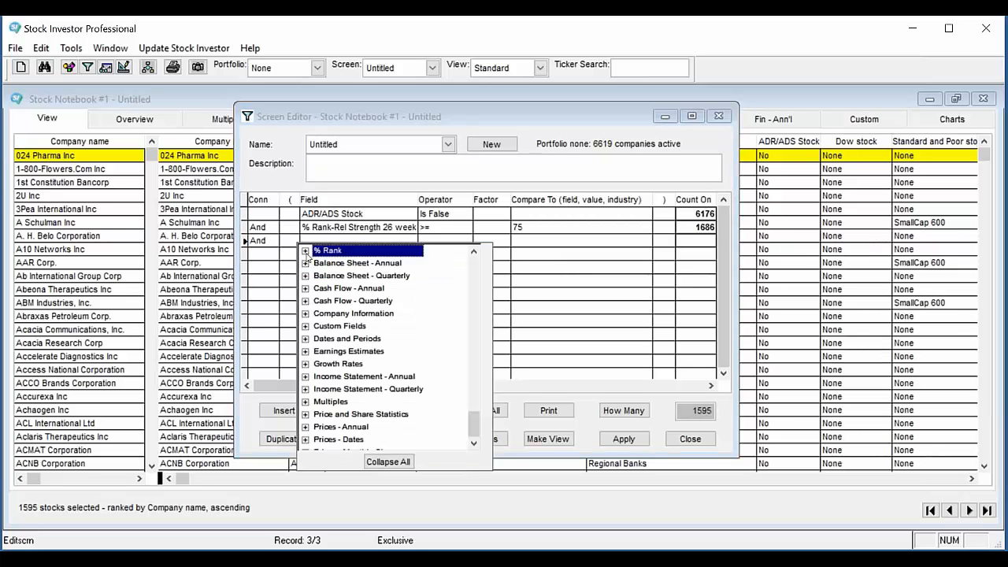
{"action": "left_click", "coordinate": [305, 251]}
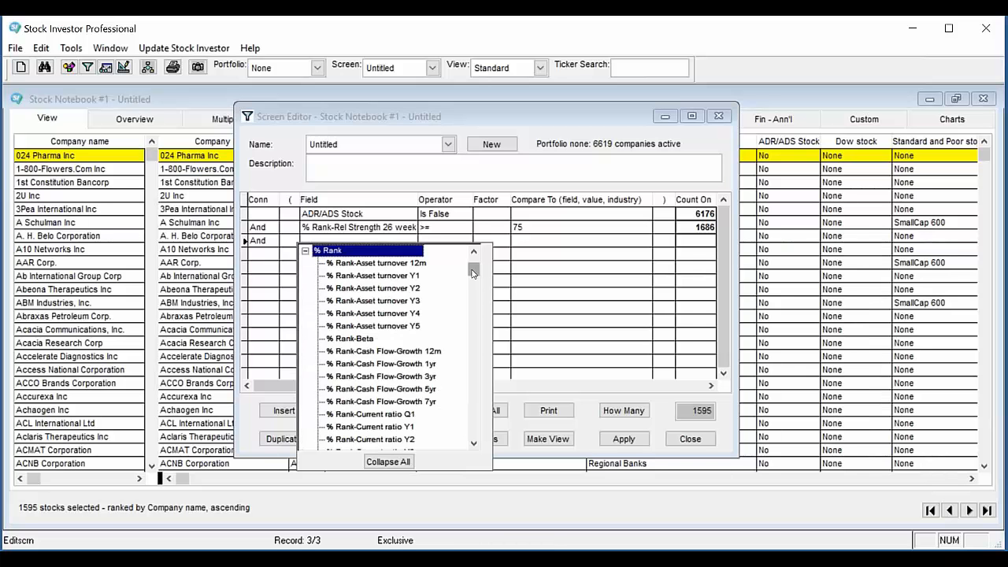
{"action": "left_click_drag", "start_coordinate": [473, 272], "coordinate": [471, 360]}
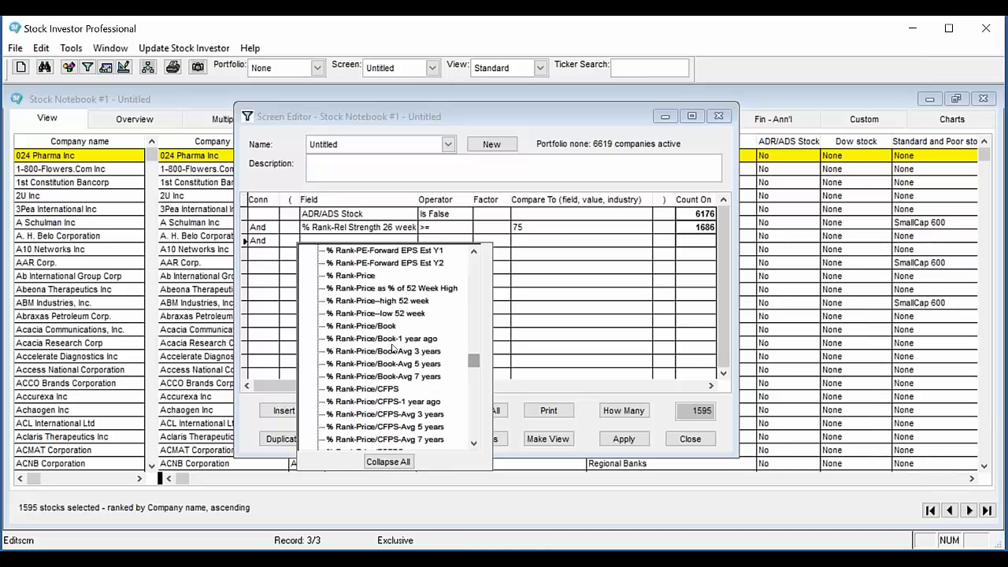
{"action": "left_click", "coordinate": [386, 326]}
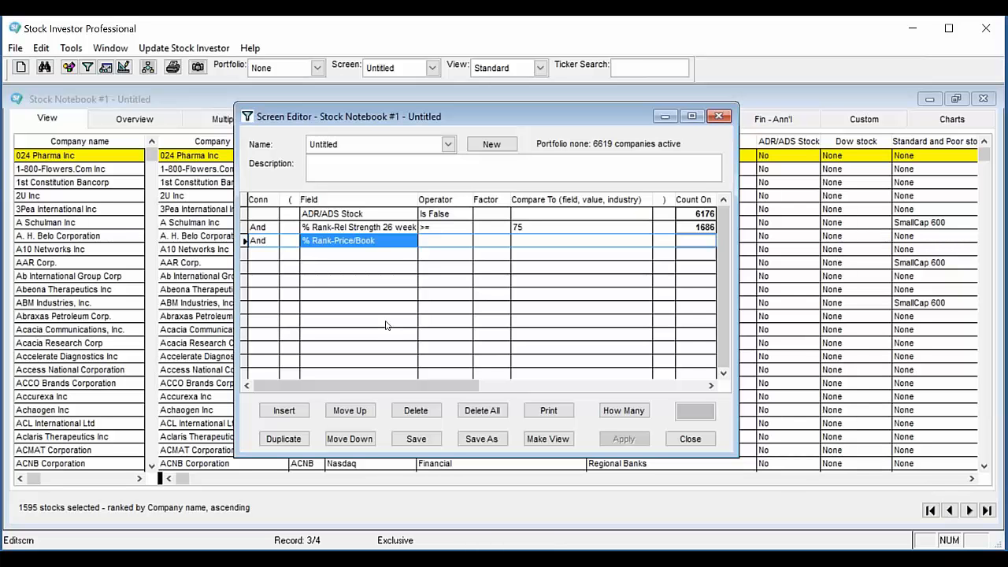
{"action": "left_click", "coordinate": [435, 244]}
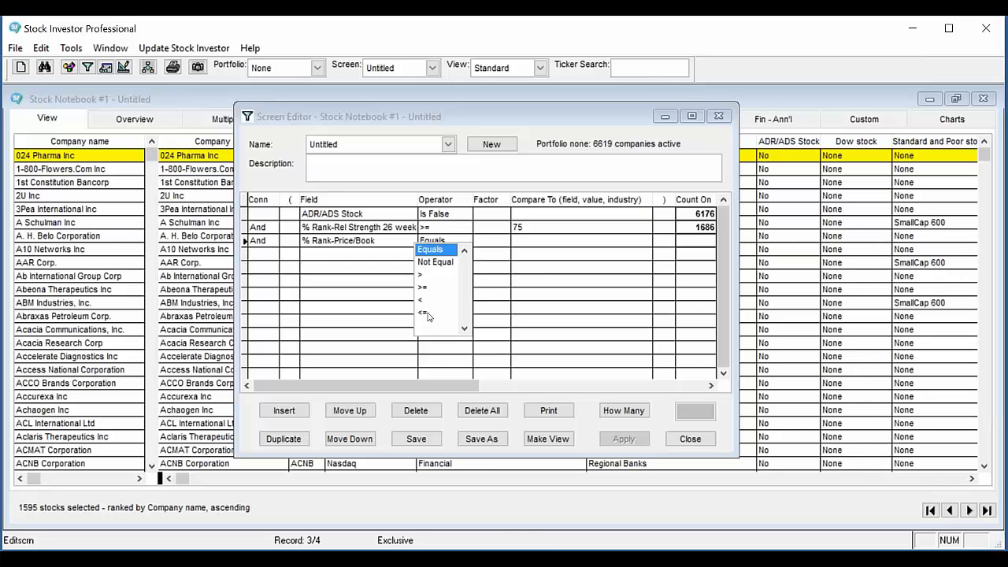
{"action": "left_click", "coordinate": [427, 314]}
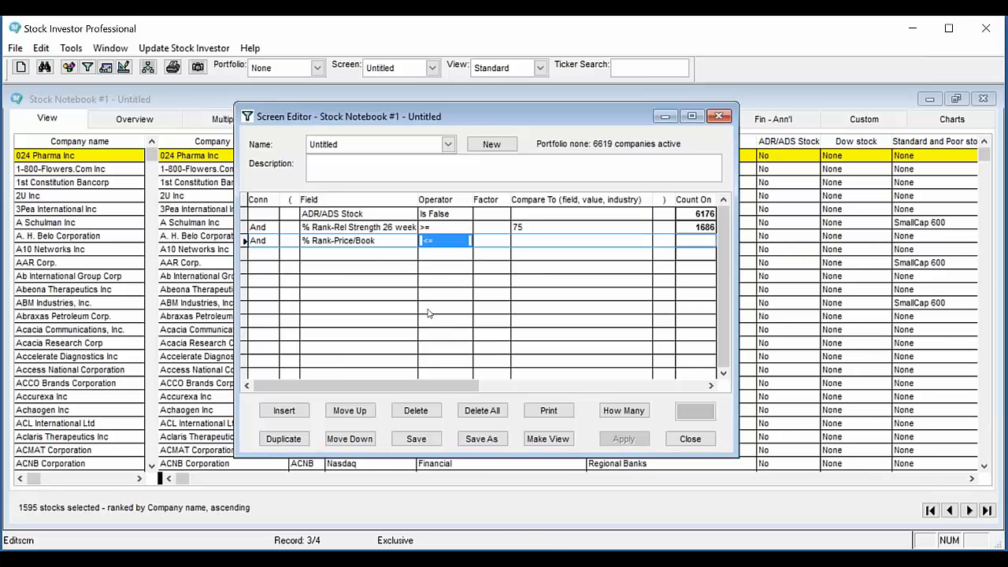
- Set the Compare To value of the % Rank-Price/Book criterion to 25, and count and apply the screen
{"action": "left_click", "coordinate": [509, 240]}
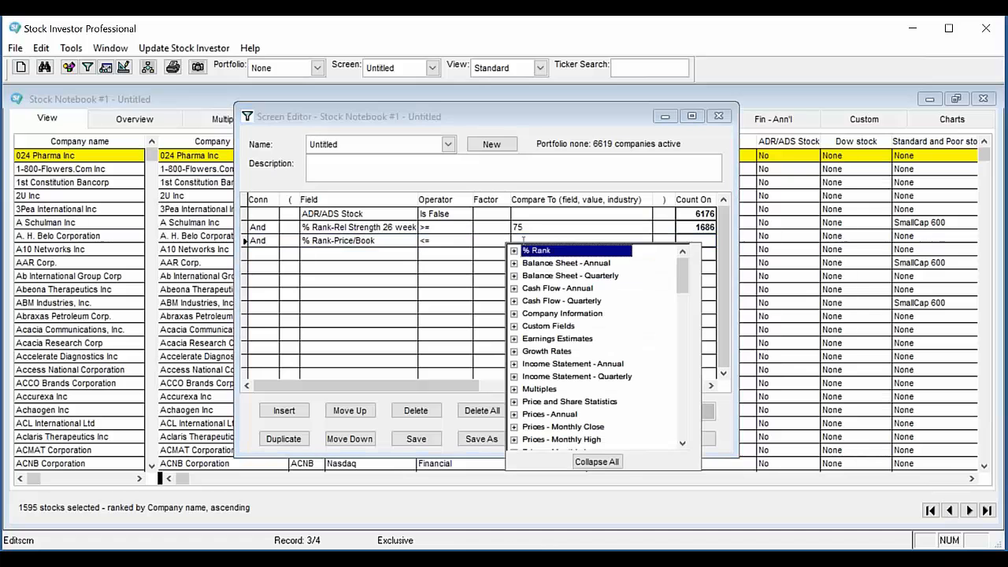
{"action": "left_click", "coordinate": [526, 238]}
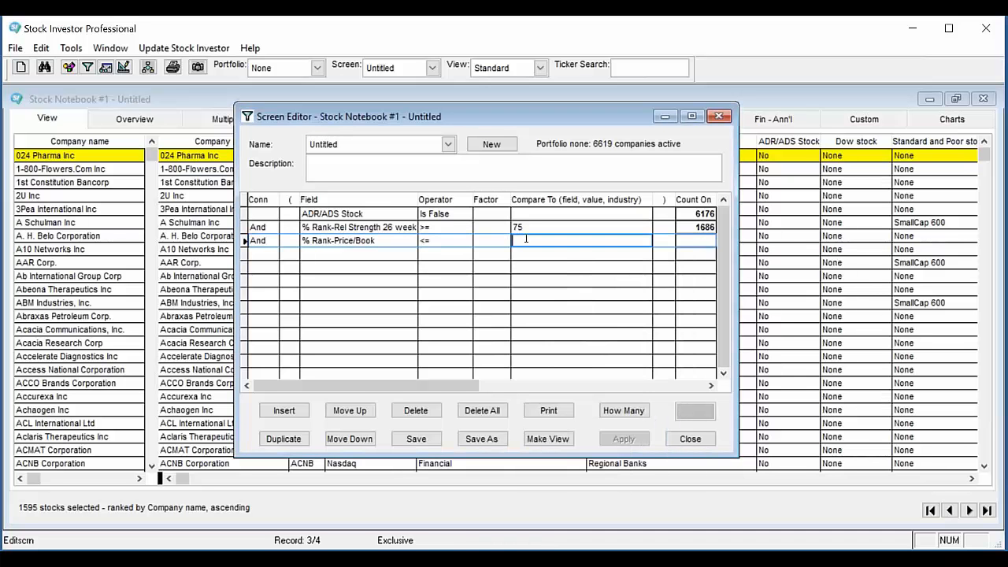
{"action": "type", "text": "25"}
{"action": "key", "text": "Tab"}
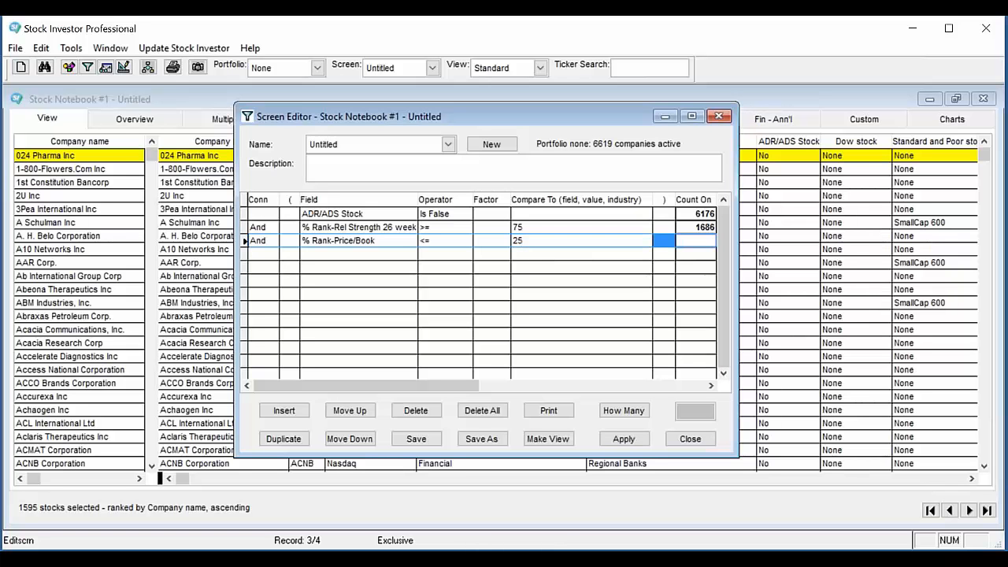
{"action": "left_click", "coordinate": [617, 412]}
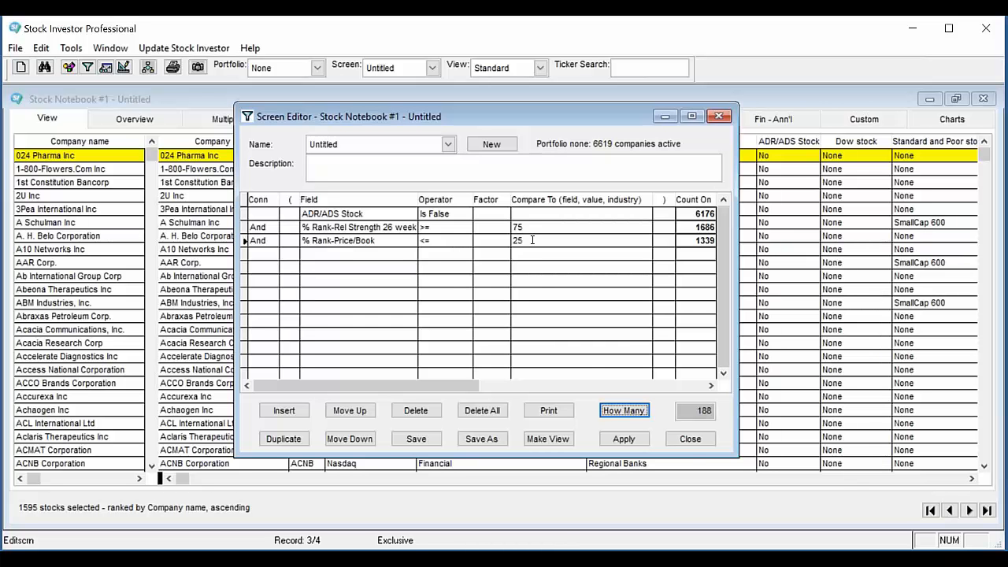
{"action": "left_click", "coordinate": [624, 439]}
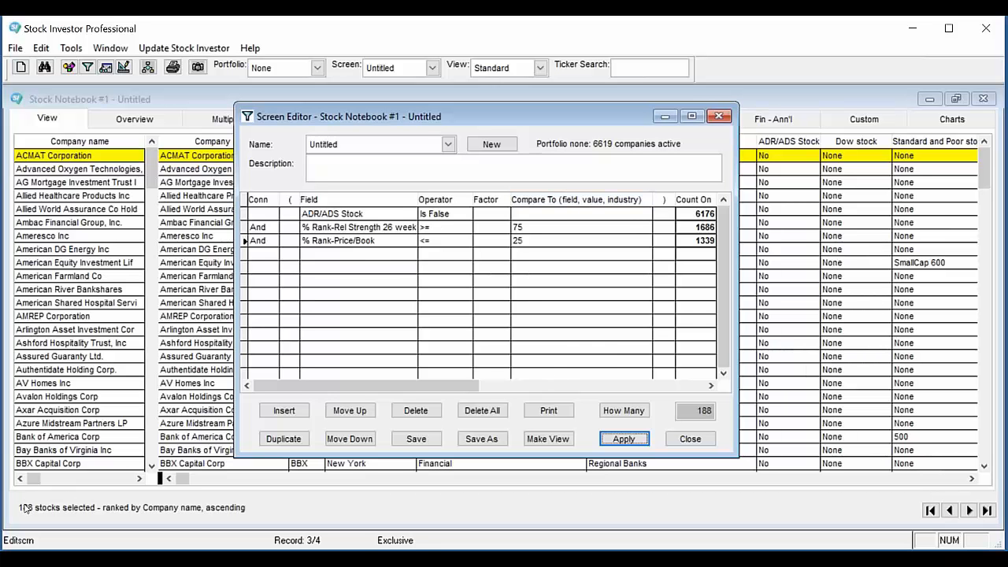
- Try the >= operator with a Compare To value of 75 on the % Rank-Price/Book criterion and count the passing companies
{"action": "left_click", "coordinate": [425, 242]}
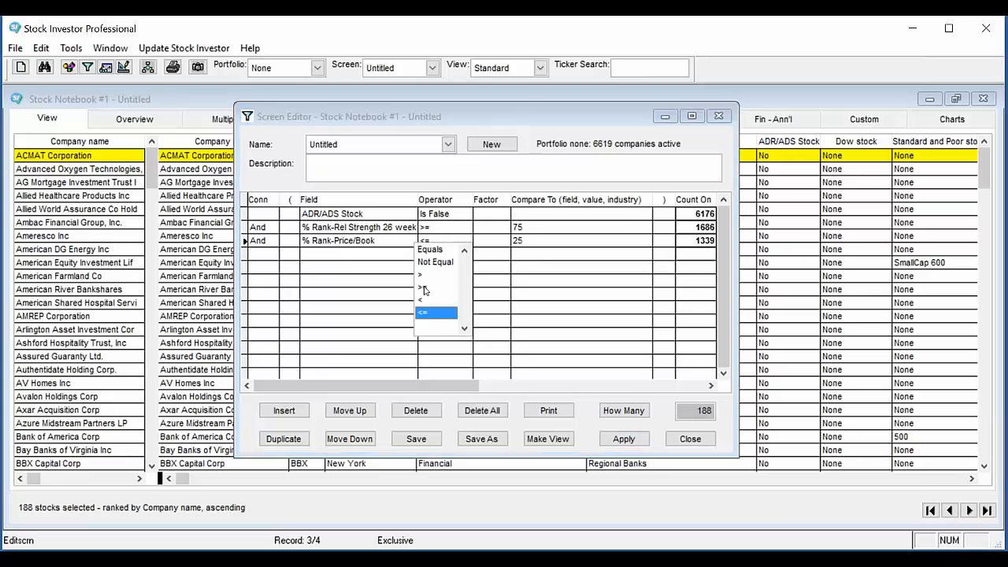
{"action": "left_click", "coordinate": [425, 288]}
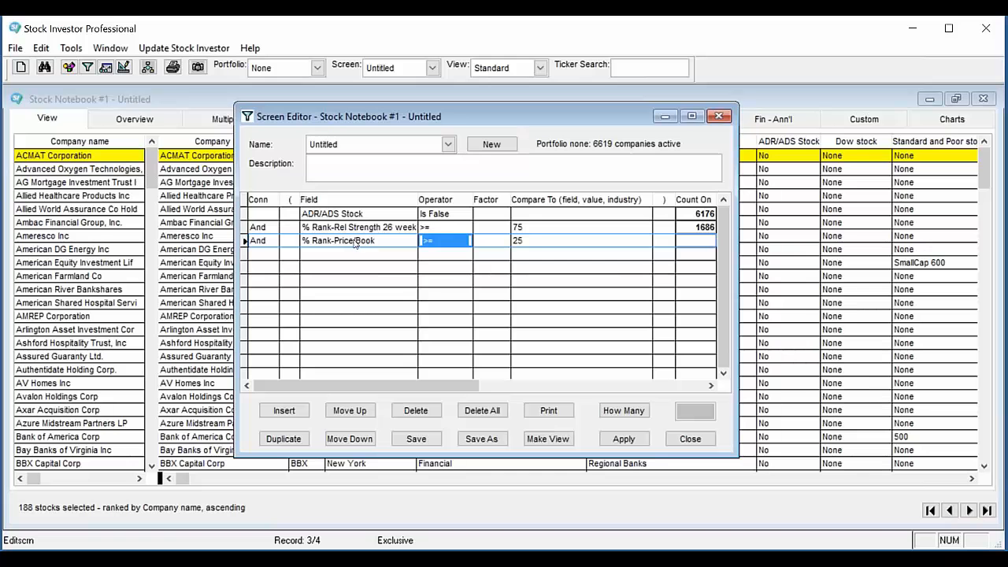
{"action": "key", "text": "Tab"}
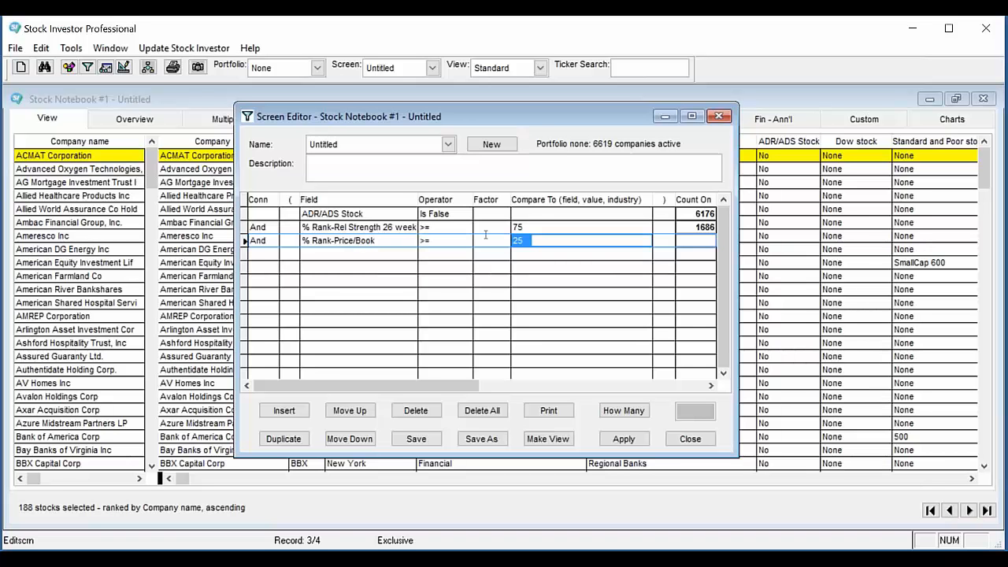
{"action": "type", "text": "75"}
{"action": "left_click", "coordinate": [630, 411]}
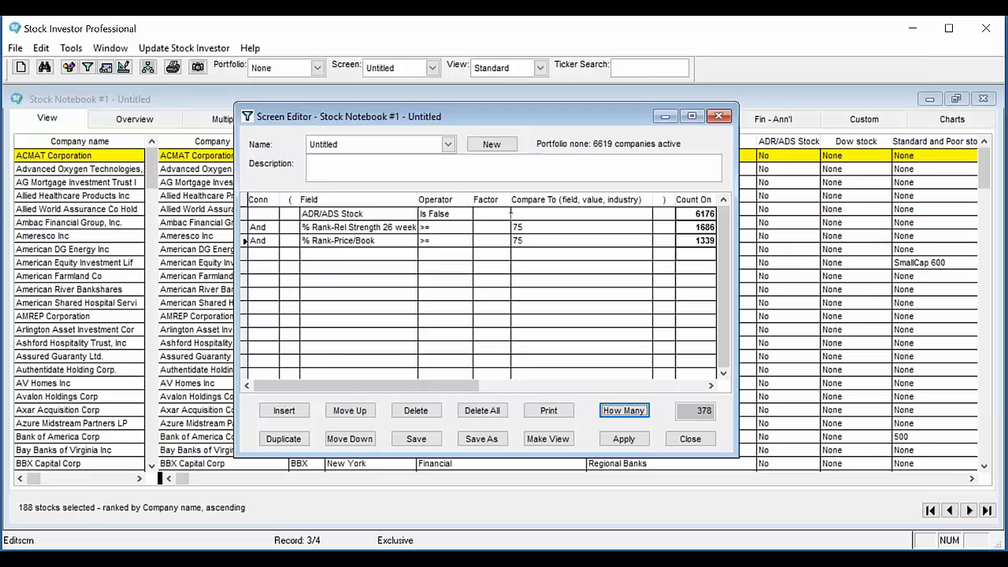
- Set the % Rank-Price/Book criterion back to the <= operator with a Compare To value of 25
{"action": "left_click", "coordinate": [426, 241]}
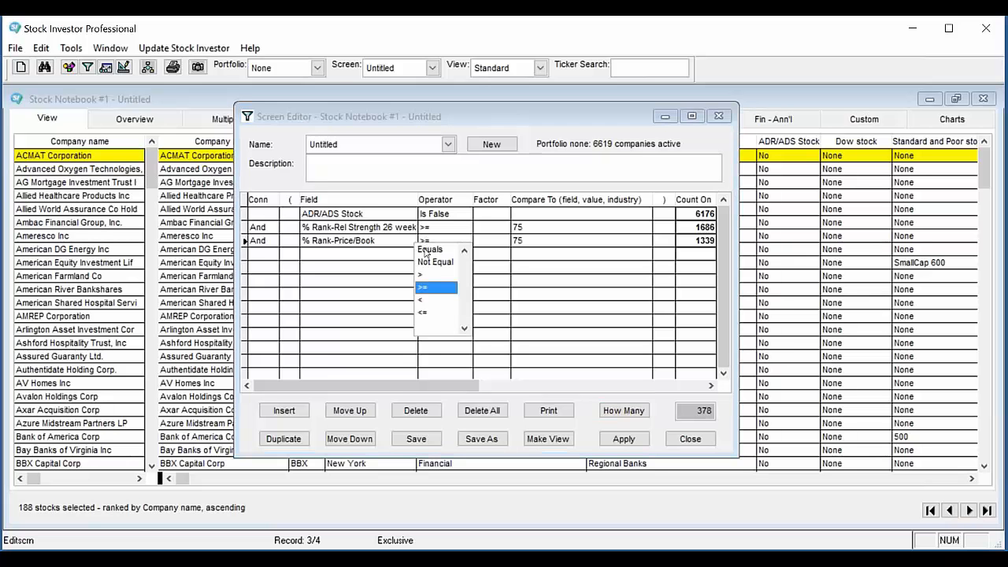
{"action": "left_click", "coordinate": [423, 315]}
{"action": "left_click", "coordinate": [523, 240]}
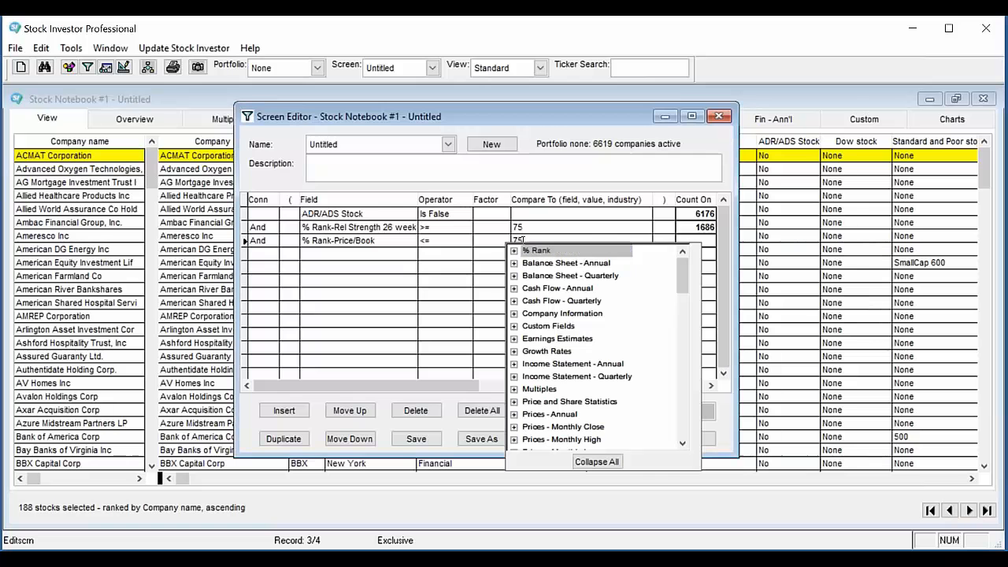
{"action": "type", "text": "25"}
{"action": "key", "text": "Tab"}
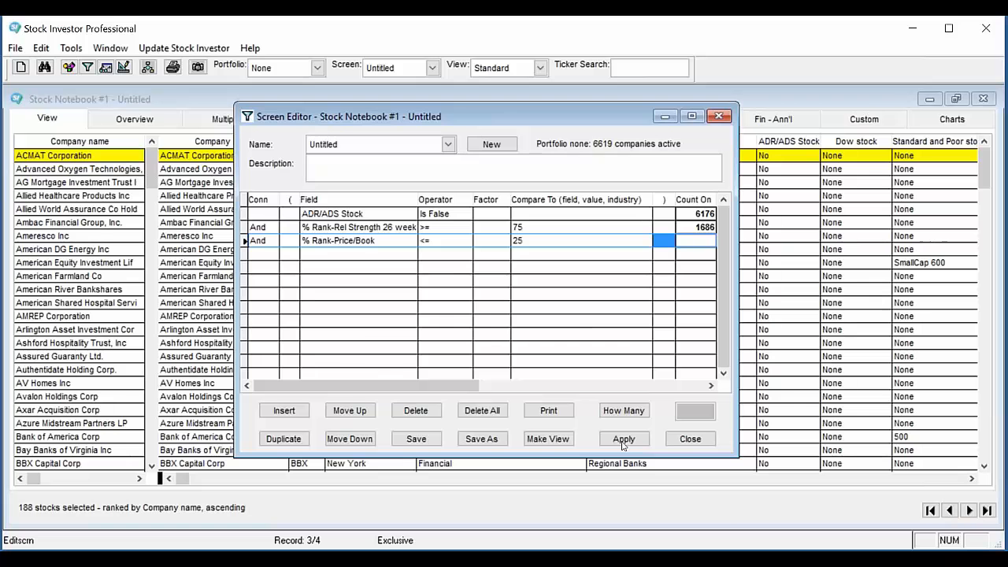
- Start a fourth criterion joined with And and expand the Multiples category of its field choices
{"action": "left_click", "coordinate": [324, 252]}
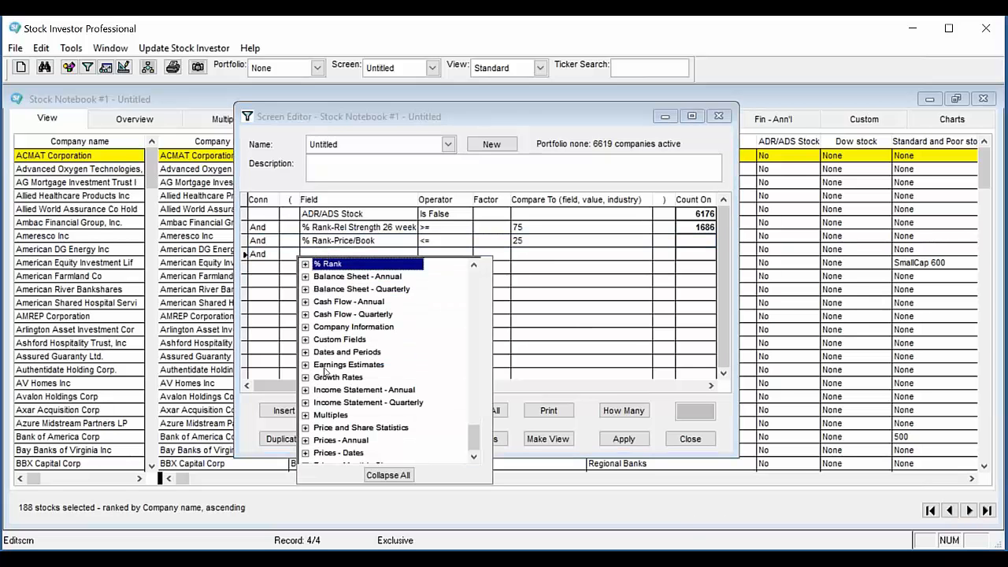
{"action": "left_click", "coordinate": [307, 415]}
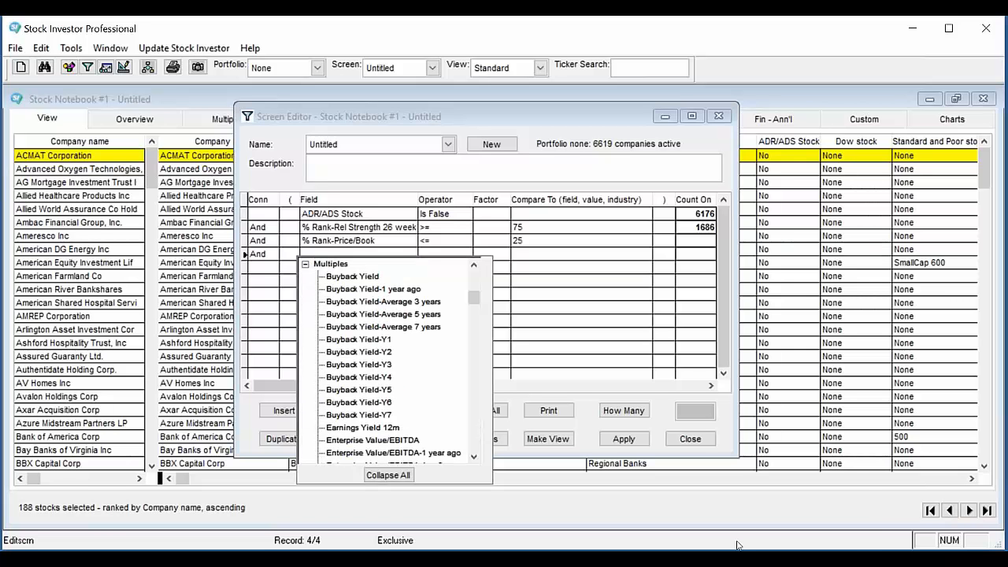
- Look up the definition and data category of PE to Div Adj EPS Est growth in the help's alphabetical field definitions
{"action": "mouse_move", "coordinate": [803, 566]}
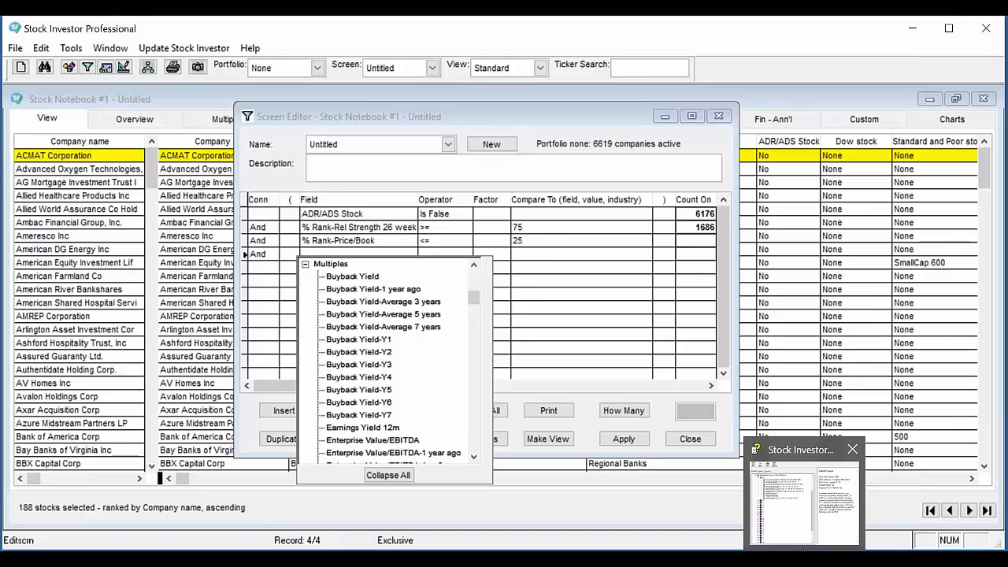
{"action": "mouse_move", "coordinate": [804, 504]}
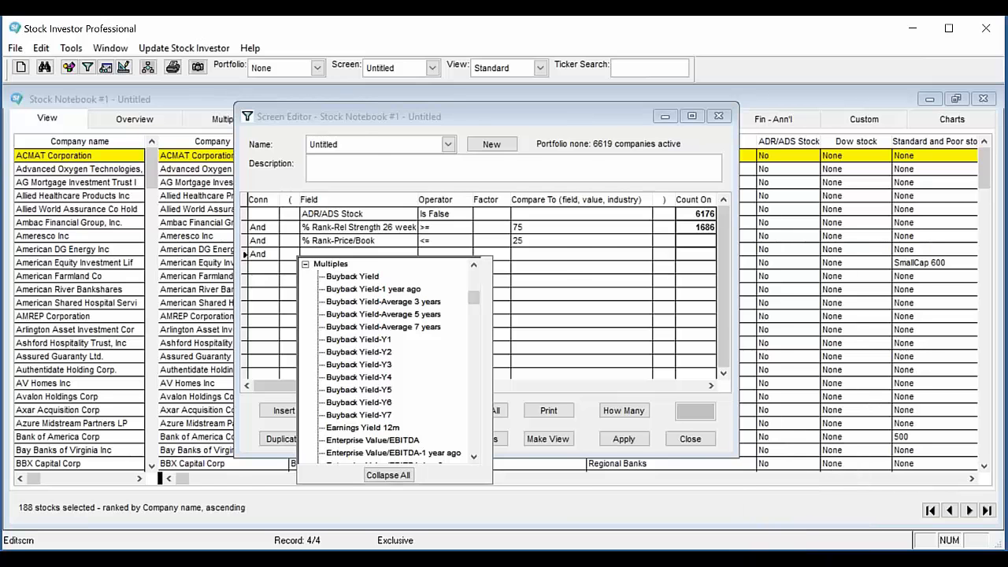
{"action": "key", "text": "alt+Tab"}
{"action": "left_click", "coordinate": [200, 136]}
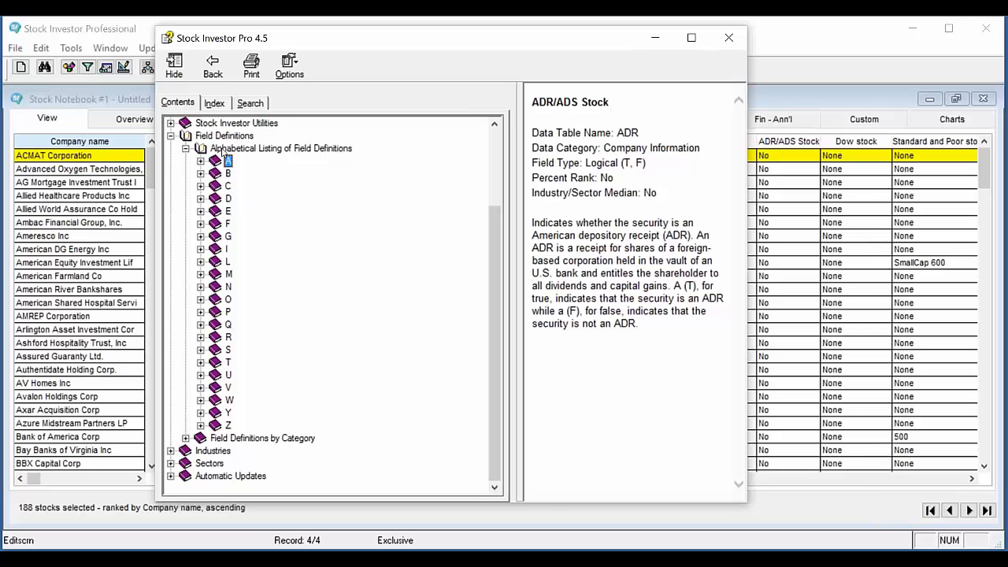
{"action": "left_click", "coordinate": [201, 312]}
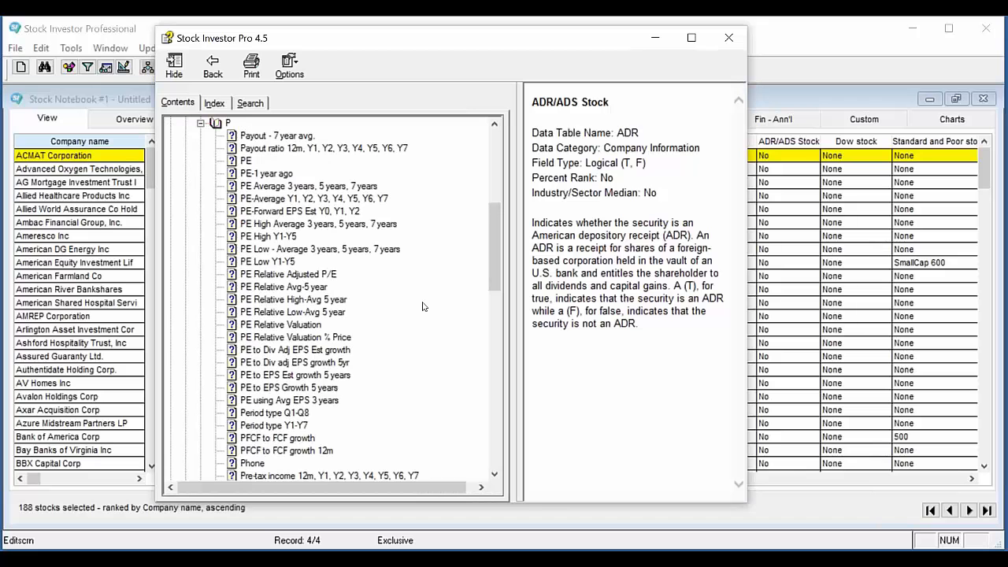
{"action": "left_click", "coordinate": [266, 364]}
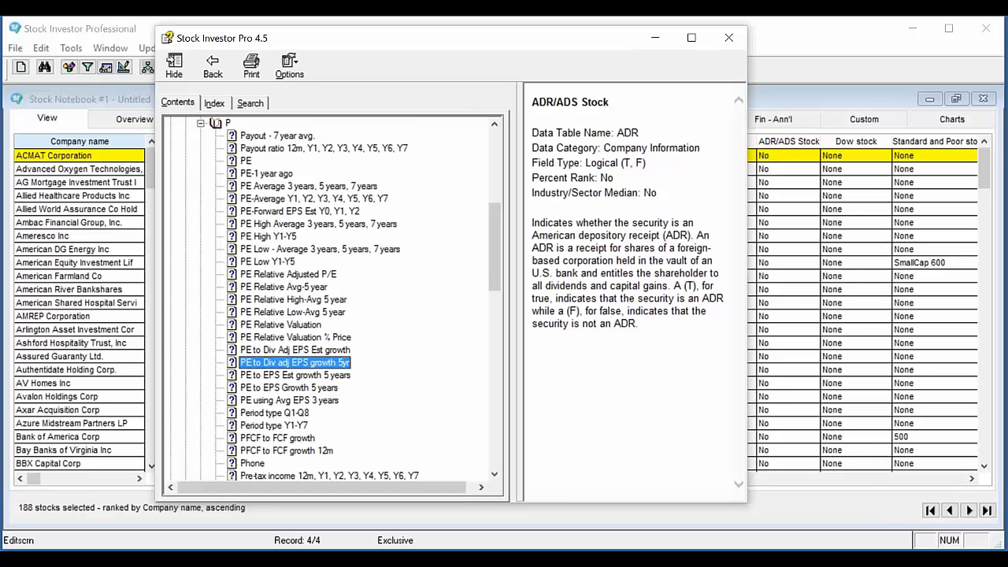
{"action": "left_click", "coordinate": [298, 352]}
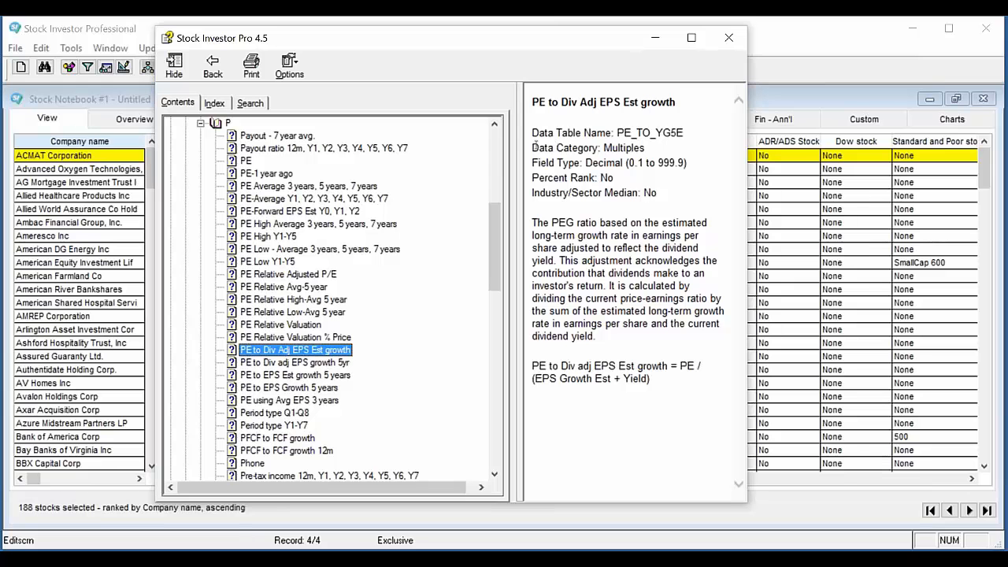
{"action": "left_click_drag", "start_coordinate": [534, 147], "coordinate": [646, 149]}
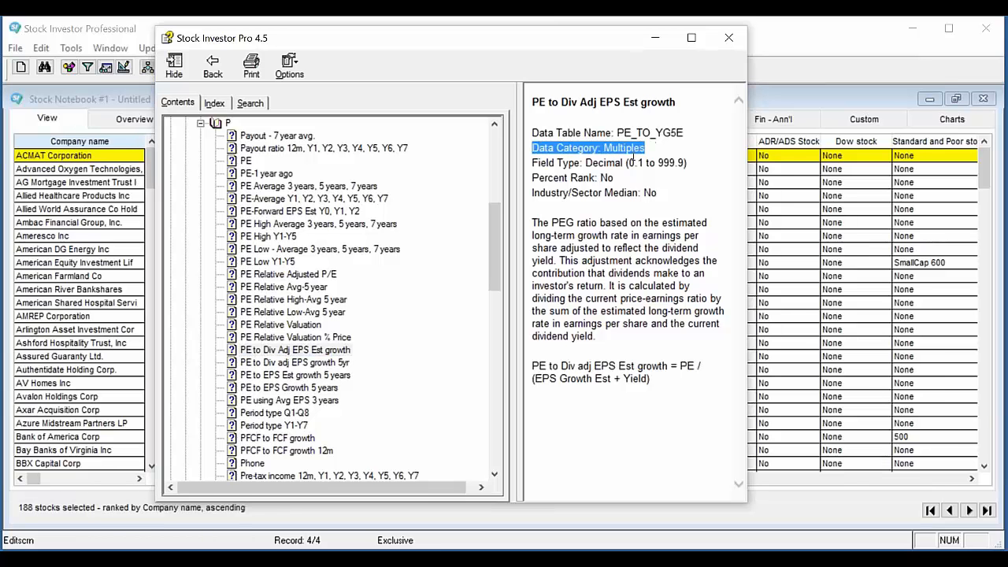
{"action": "left_click", "coordinate": [655, 37]}
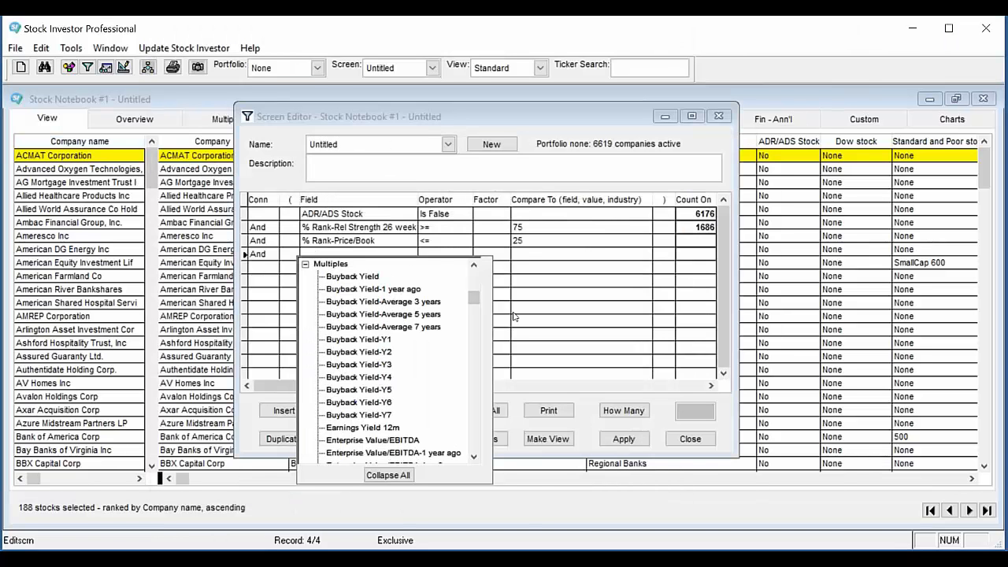
- Set the fourth criterion's field to PE to Div adj EPS Est growth with the < operator
{"action": "left_click_drag", "start_coordinate": [478, 302], "coordinate": [467, 362]}
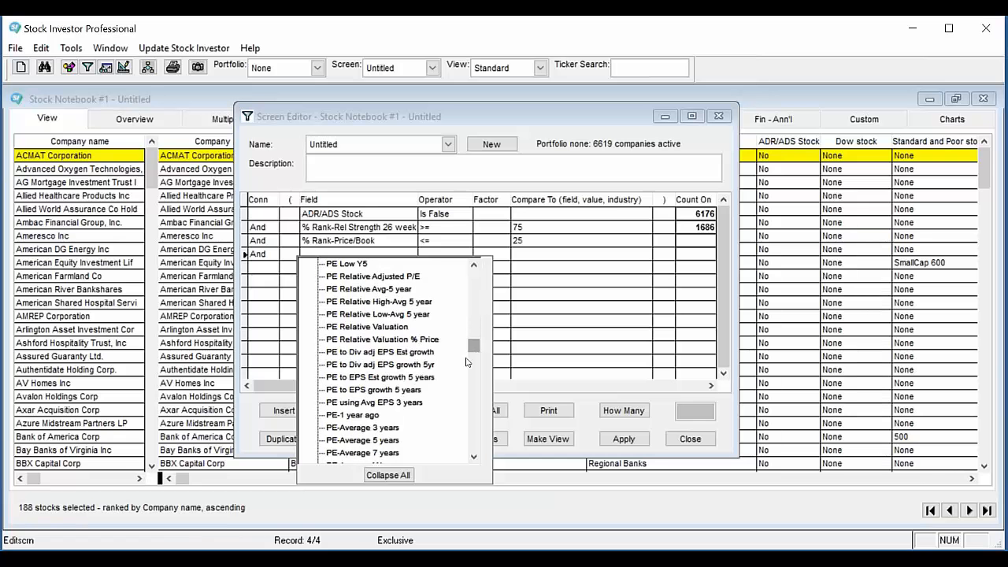
{"action": "left_click", "coordinate": [400, 356]}
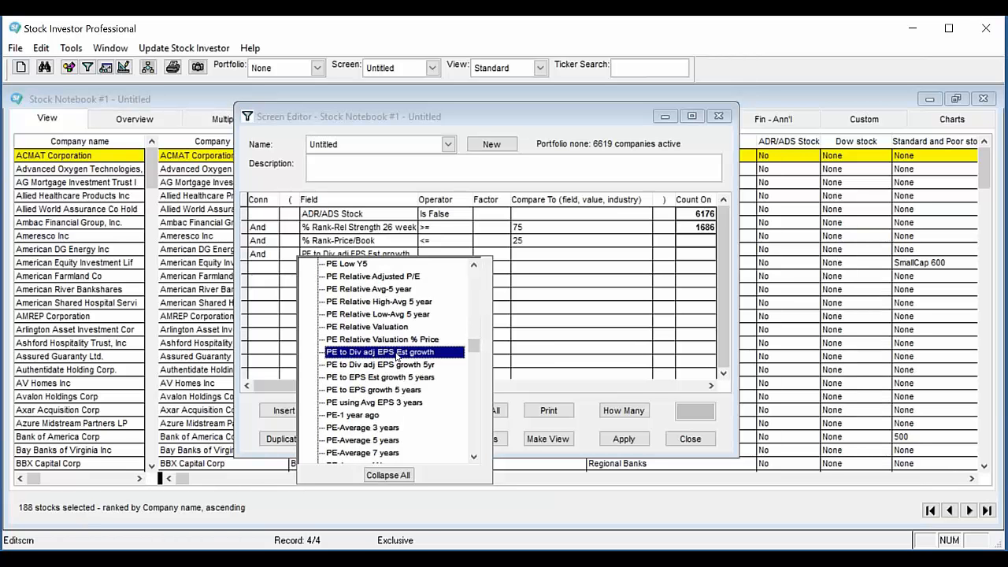
{"action": "left_click", "coordinate": [412, 356]}
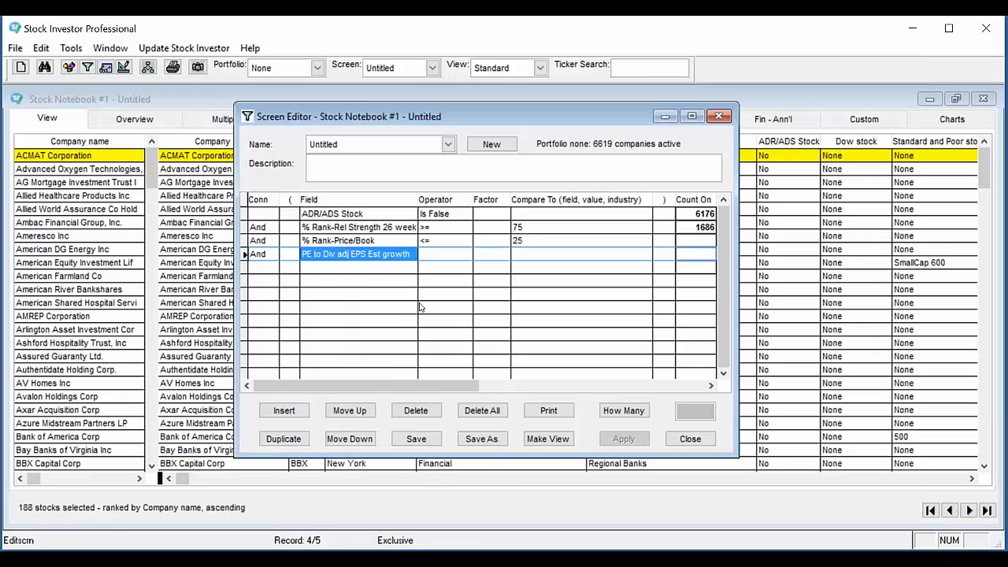
{"action": "left_click", "coordinate": [429, 258]}
{"action": "left_click", "coordinate": [430, 260]}
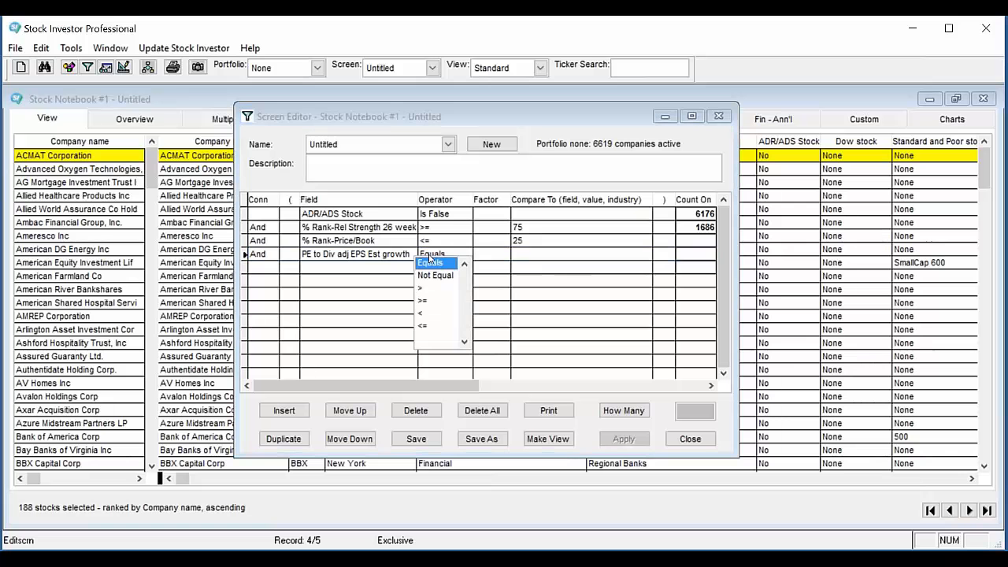
{"action": "left_click", "coordinate": [426, 314]}
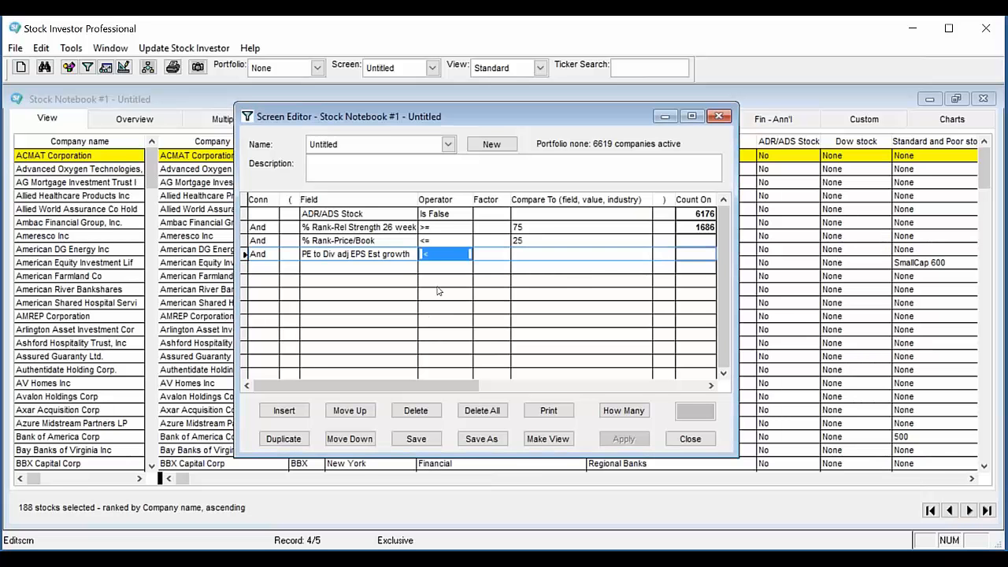
- Give the PE to Div adj EPS Est growth criterion a 0.5 factor and the Universal median as Compare To, and widen the Compare To column
{"action": "left_click", "coordinate": [487, 253]}
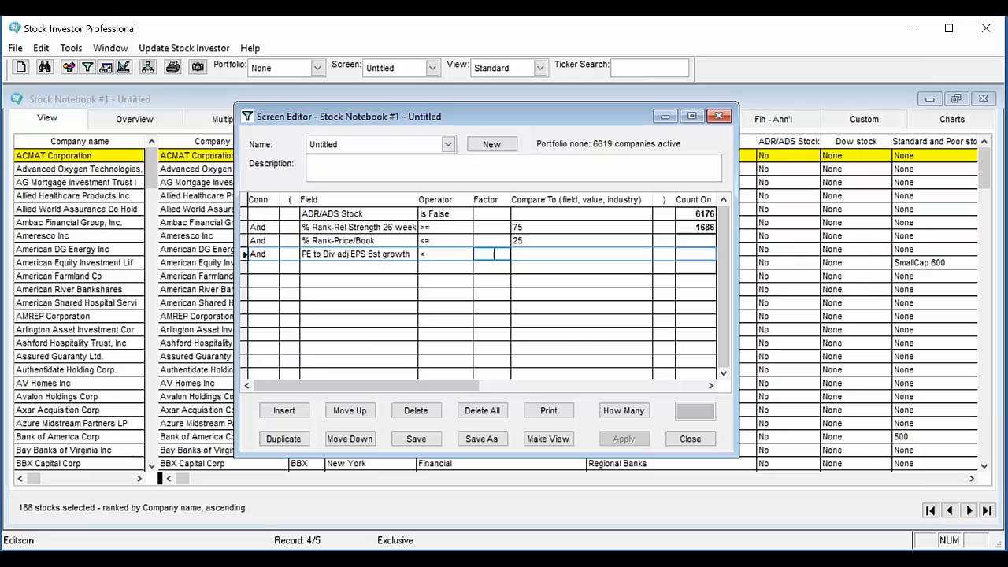
{"action": "type", "text": "0.5"}
{"action": "left_click", "coordinate": [520, 253]}
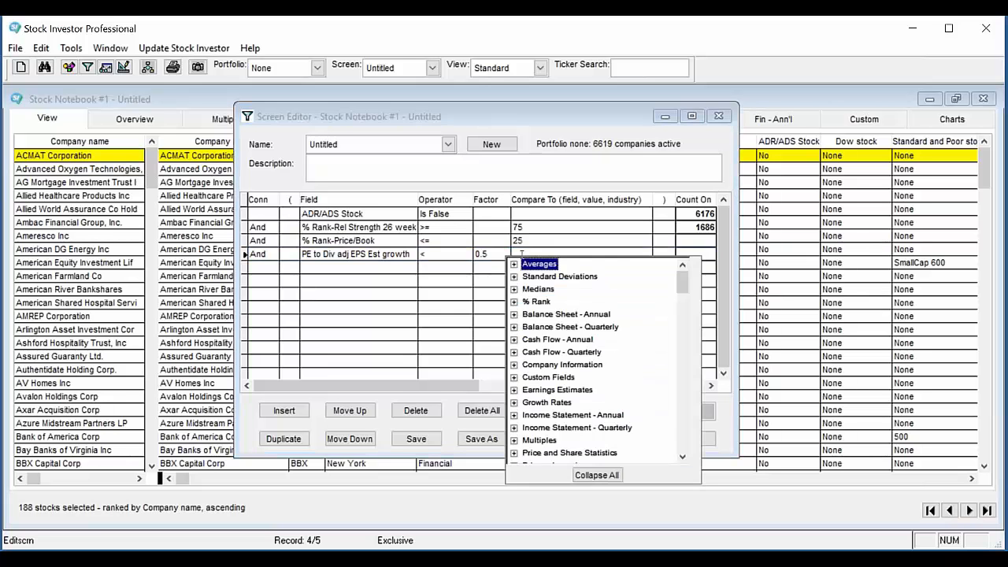
{"action": "left_click", "coordinate": [514, 289]}
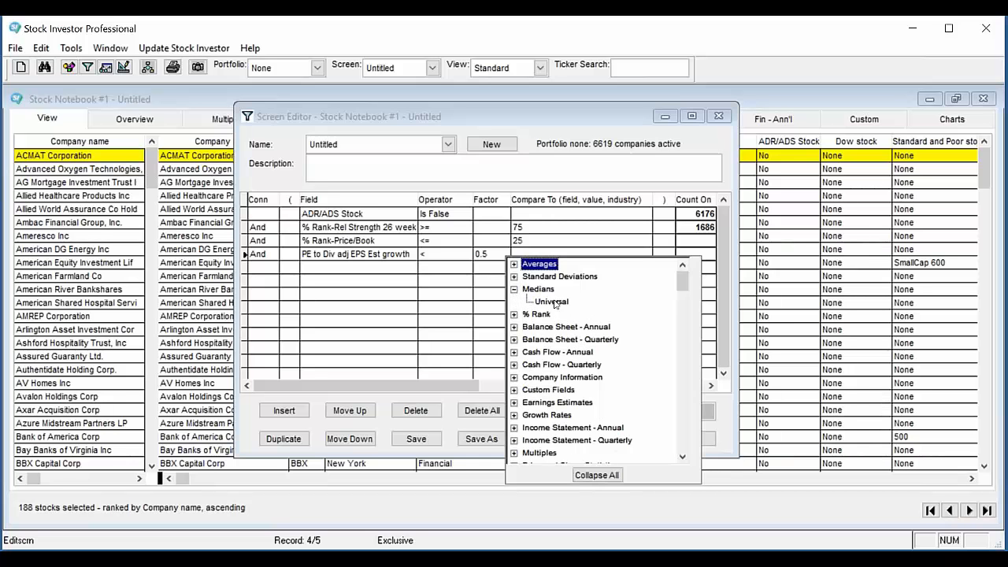
{"action": "left_click", "coordinate": [558, 303]}
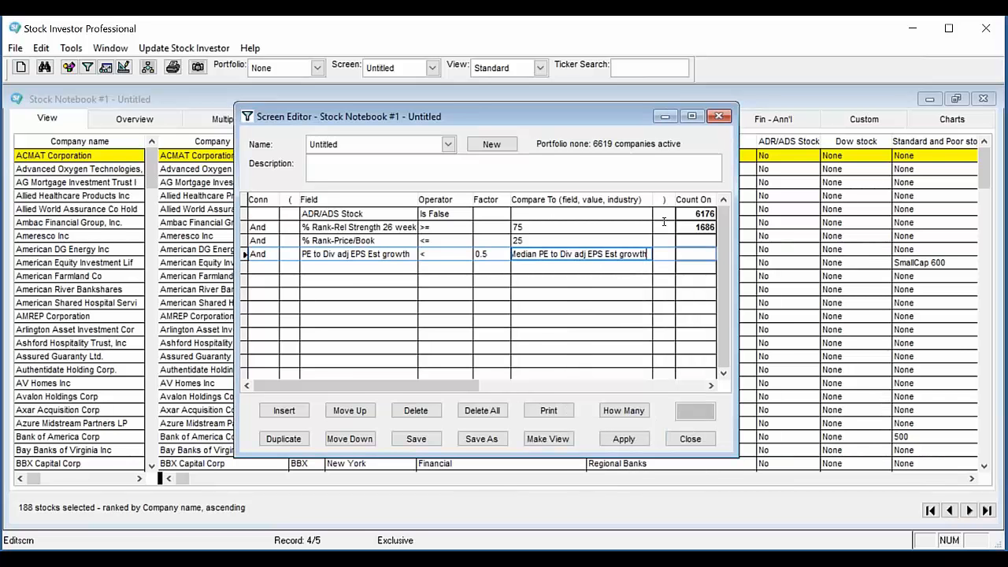
{"action": "left_click_drag", "start_coordinate": [653, 202], "coordinate": [669, 202]}
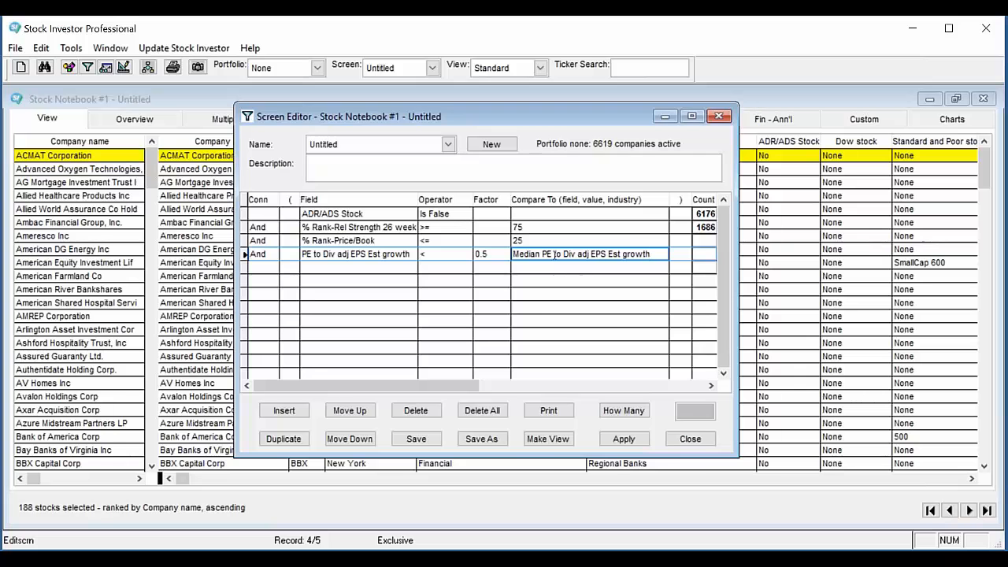
- Examine the Medians and Averages choices available for the fourth criterion's Compare To entry
{"action": "left_click", "coordinate": [554, 255]}
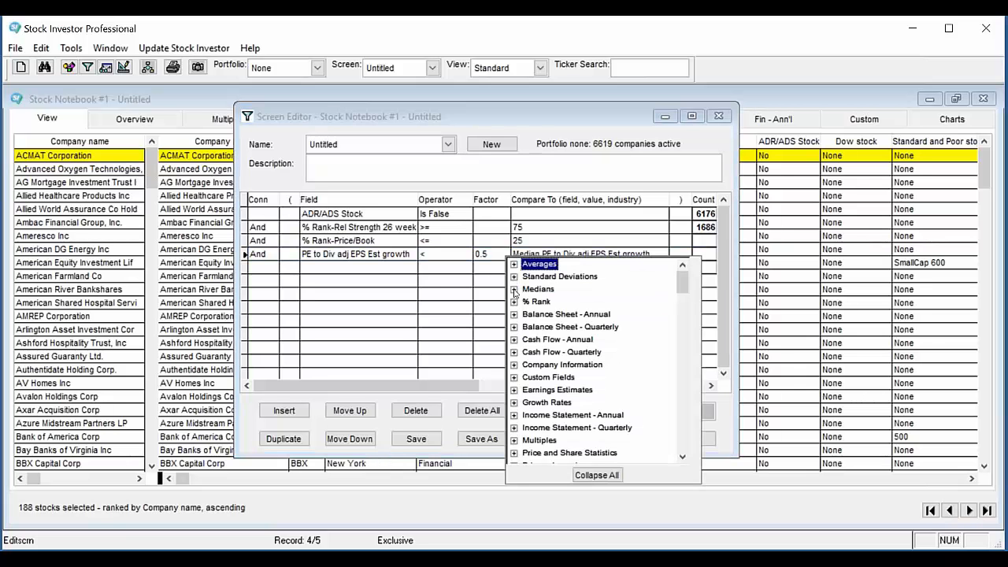
{"action": "left_click", "coordinate": [514, 290]}
{"action": "left_click", "coordinate": [514, 265]}
{"action": "left_click", "coordinate": [514, 265]}
{"action": "left_click", "coordinate": [528, 254]}
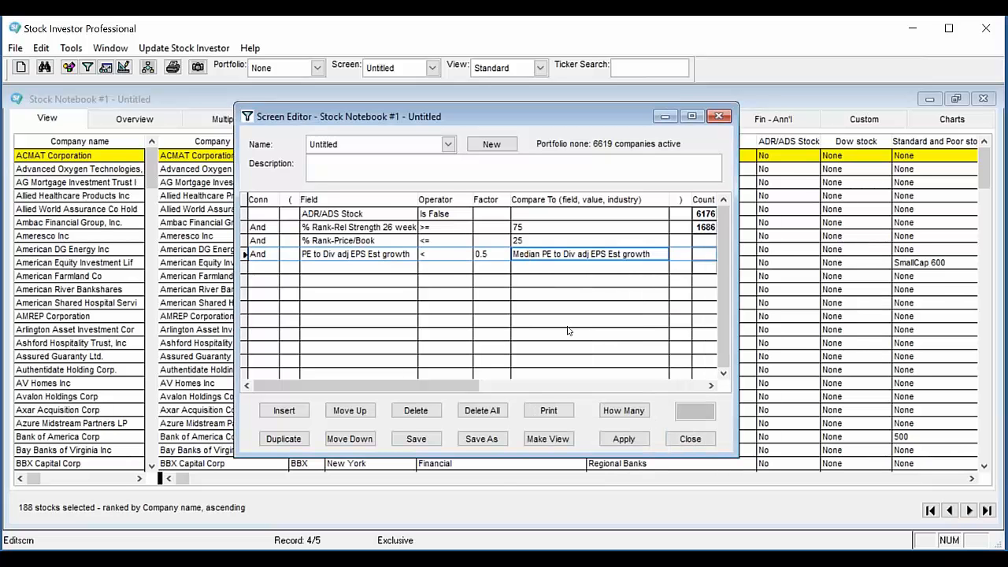
- Count the companies passing all four criteria, apply the screen and clear the Screen Editor away from the resulting stock list
{"action": "left_click", "coordinate": [634, 412]}
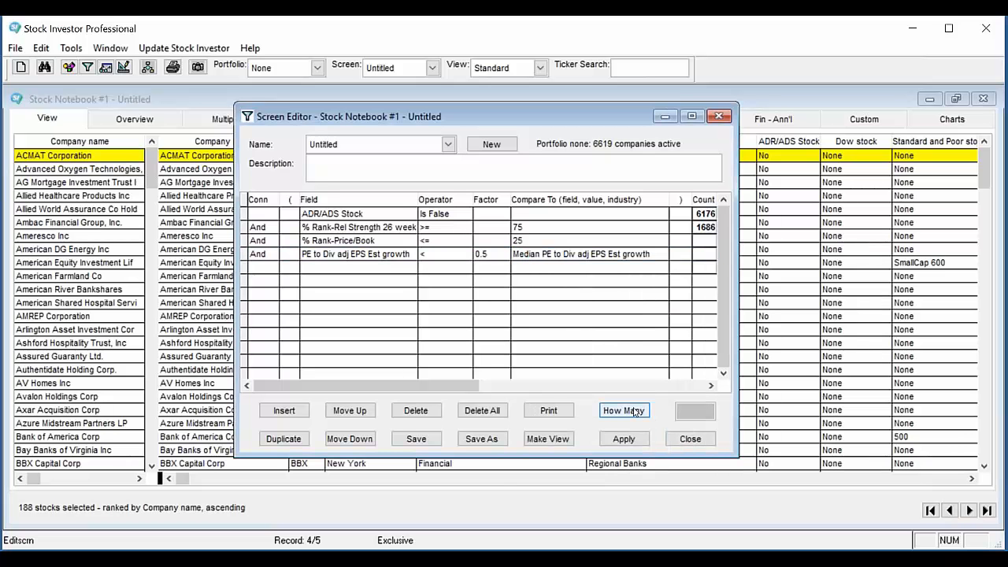
{"action": "left_click", "coordinate": [635, 411]}
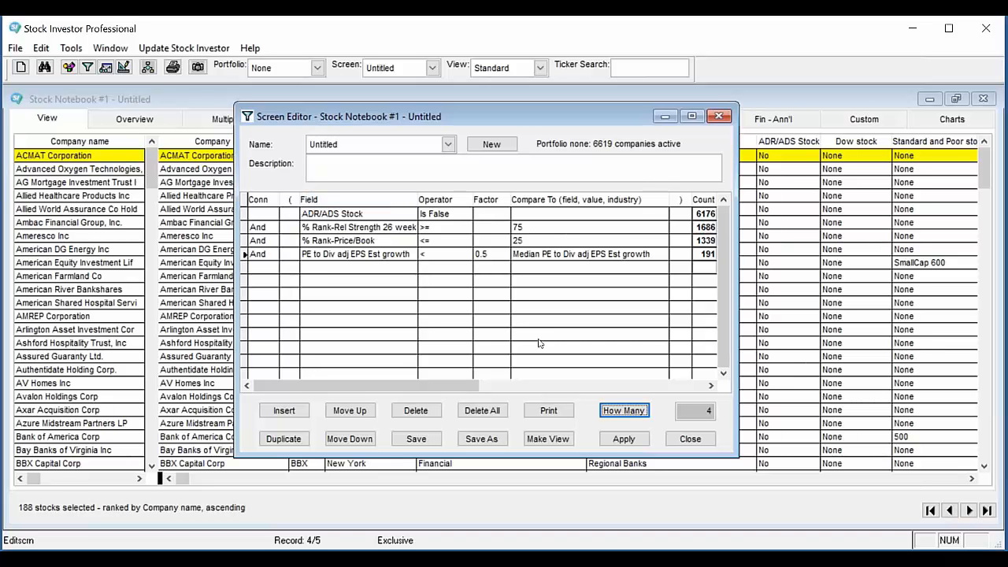
{"action": "left_click", "coordinate": [638, 438]}
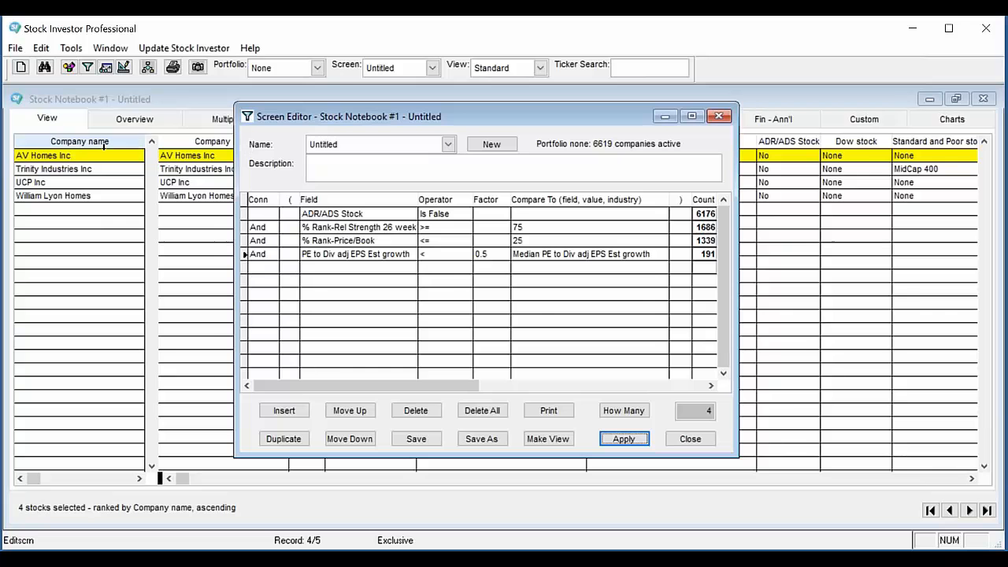
{"action": "left_click_drag", "start_coordinate": [449, 121], "coordinate": [505, 169]}
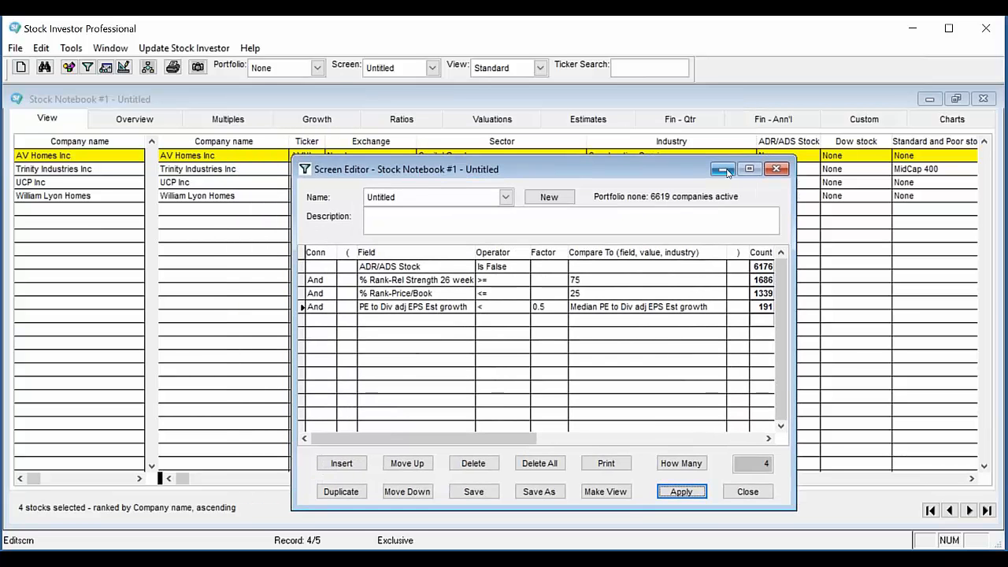
{"action": "left_click", "coordinate": [774, 165]}
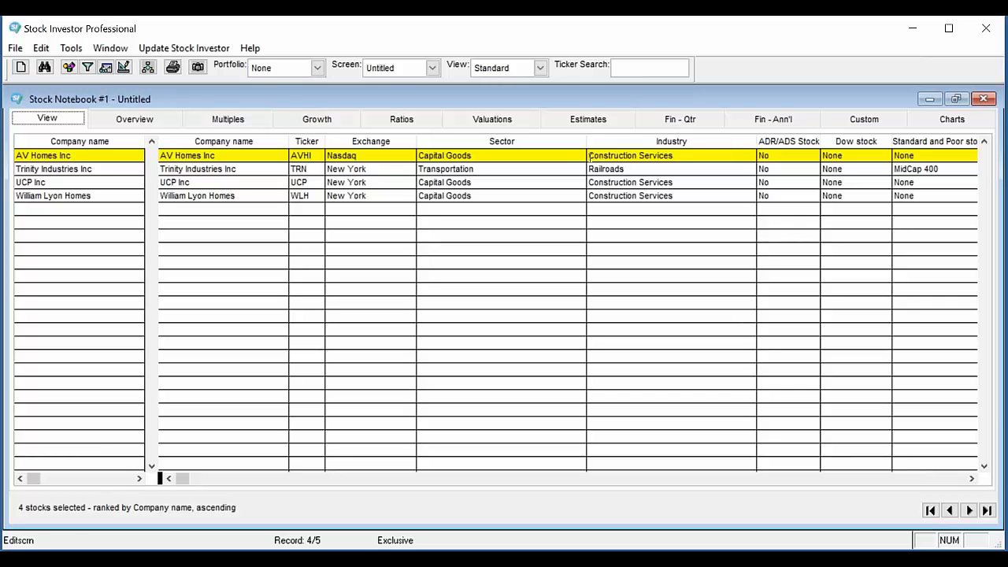
- Bring back the Screen Editor and move it so the filtered company names stay visible beside it
{"action": "left_click", "coordinate": [101, 50]}
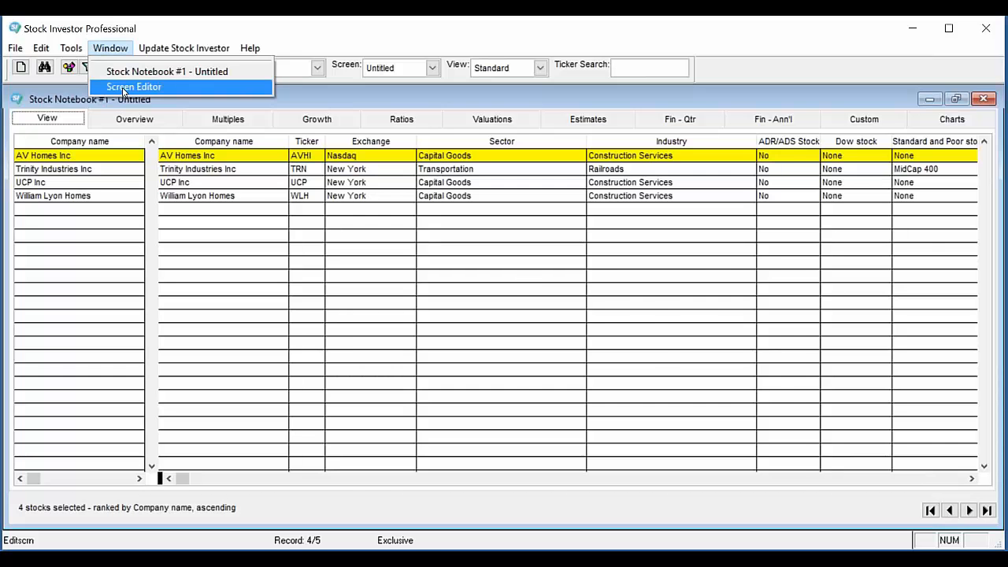
{"action": "left_click", "coordinate": [123, 92]}
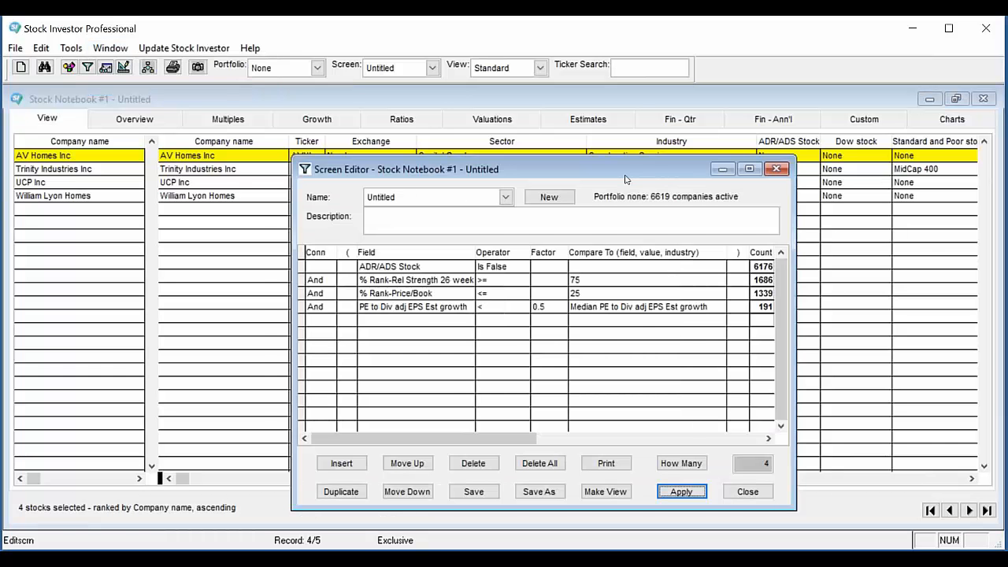
{"action": "left_click_drag", "start_coordinate": [616, 168], "coordinate": [588, 143]}
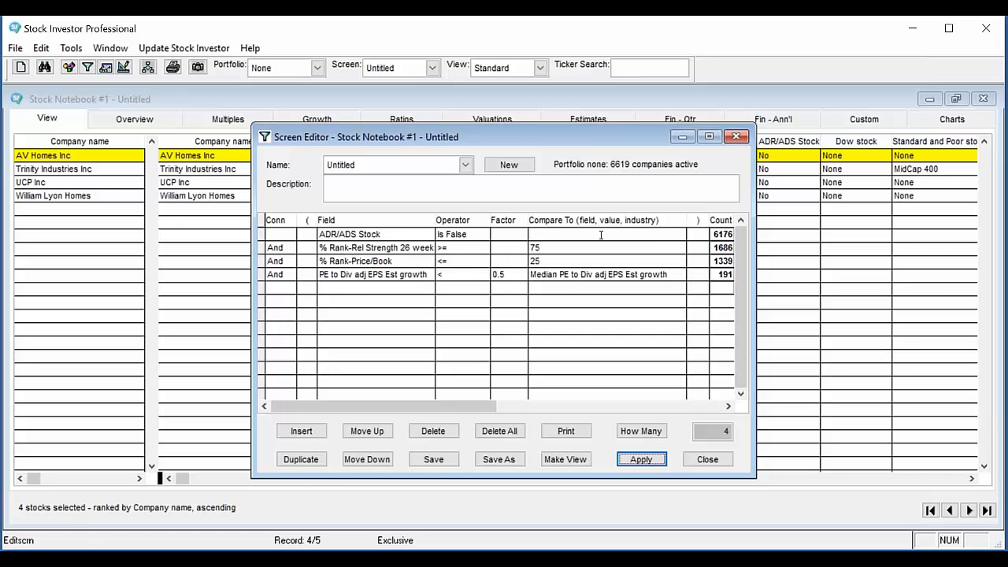
{"action": "left_click_drag", "start_coordinate": [630, 139], "coordinate": [549, 114]}
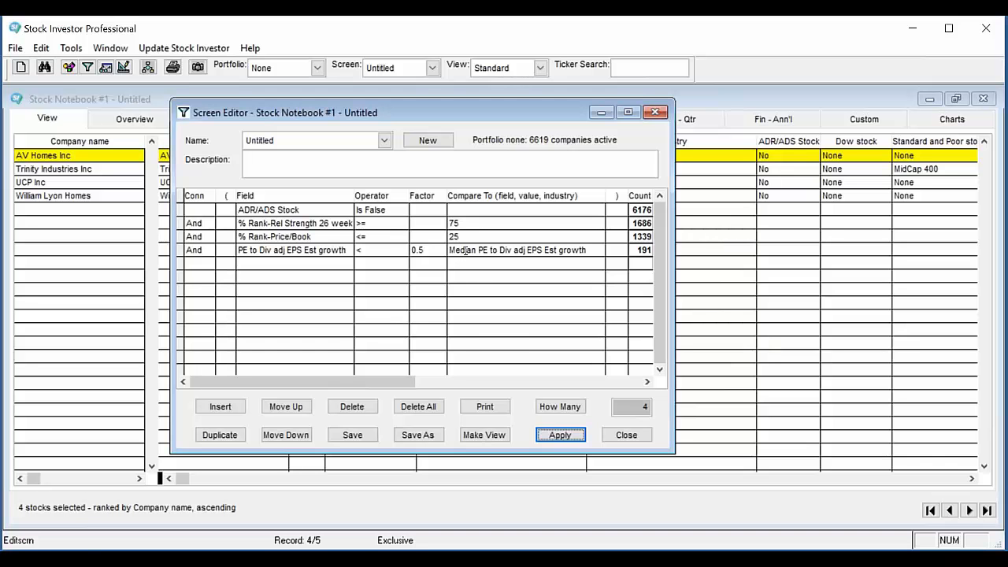
- Reselect the Universal median as Compare To for the PE to Div adj EPS Est growth criterion
{"action": "left_click", "coordinate": [466, 250]}
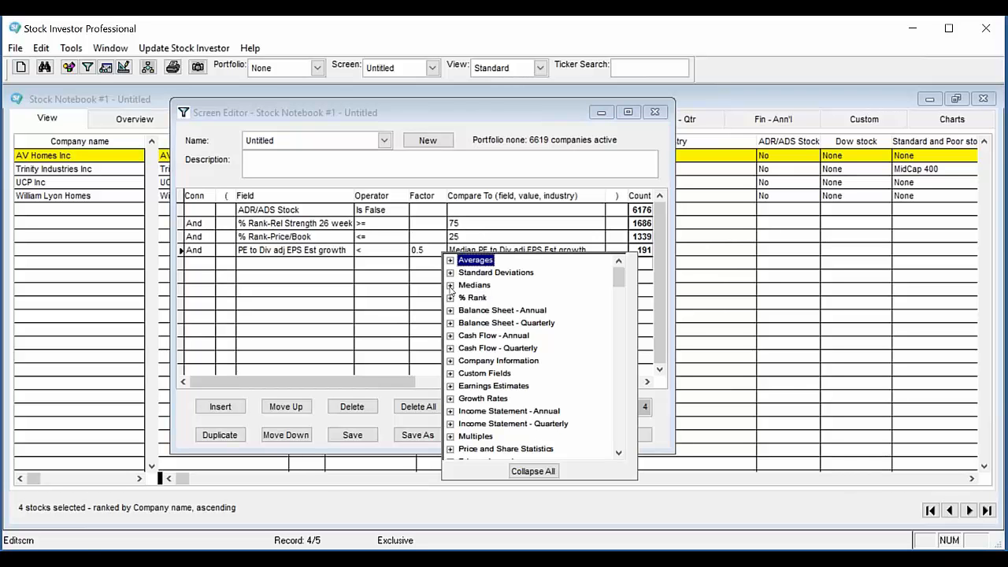
{"action": "left_click", "coordinate": [450, 286]}
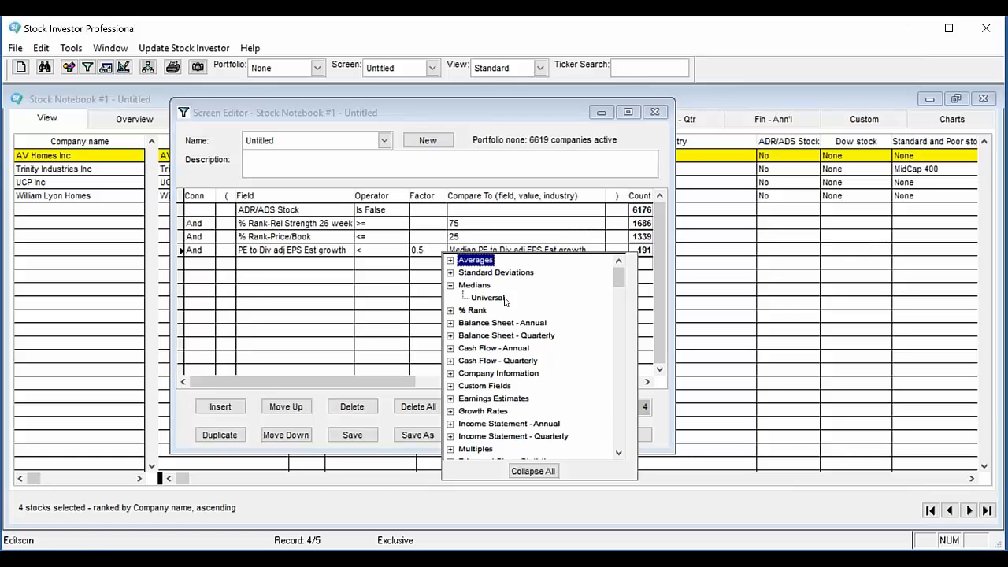
{"action": "left_click", "coordinate": [485, 297]}
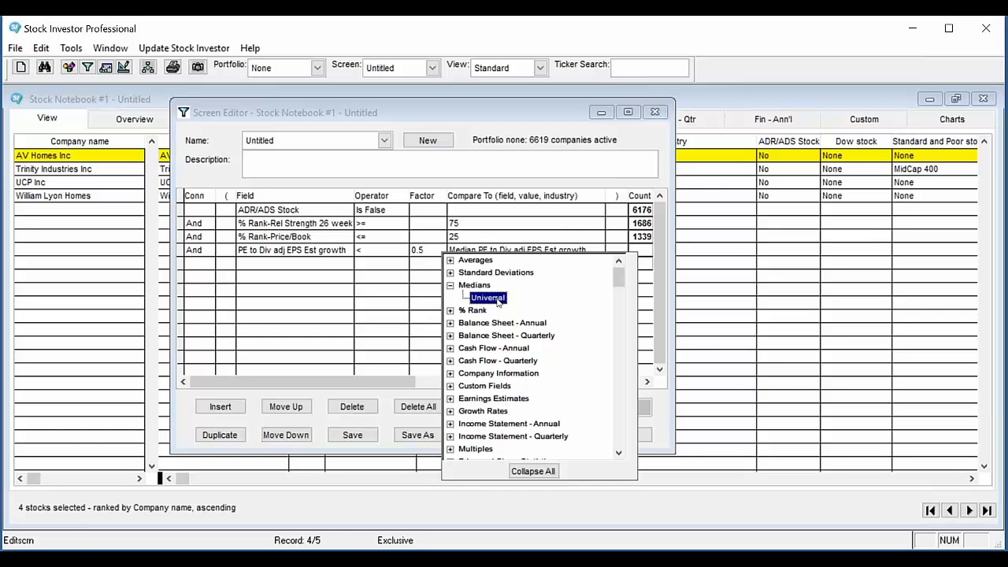
{"action": "double_click", "coordinate": [498, 302]}
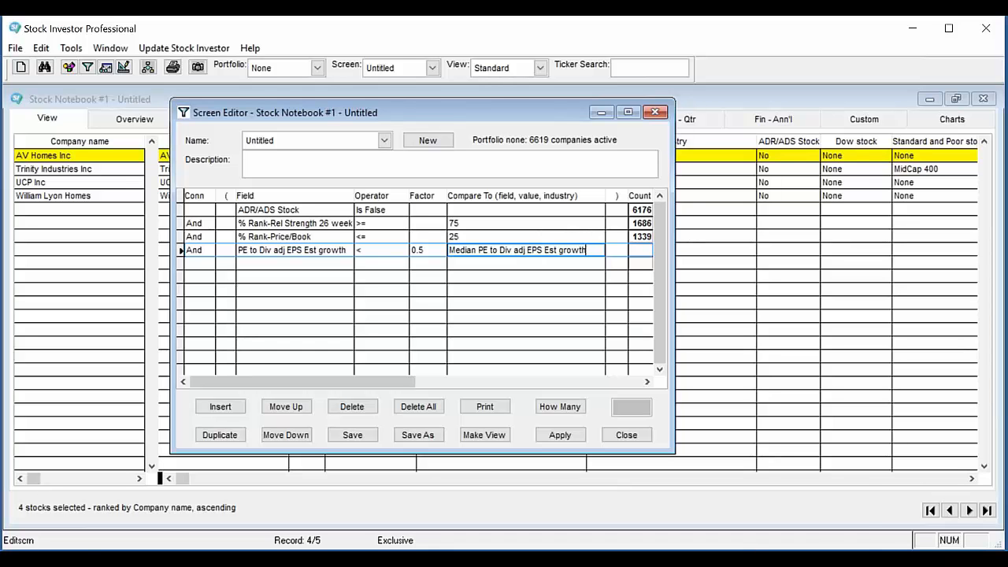
- Look up the PE definition in the help, checking its data category, percent rank and industry/sector median entries
{"action": "mouse_move", "coordinate": [804, 558]}
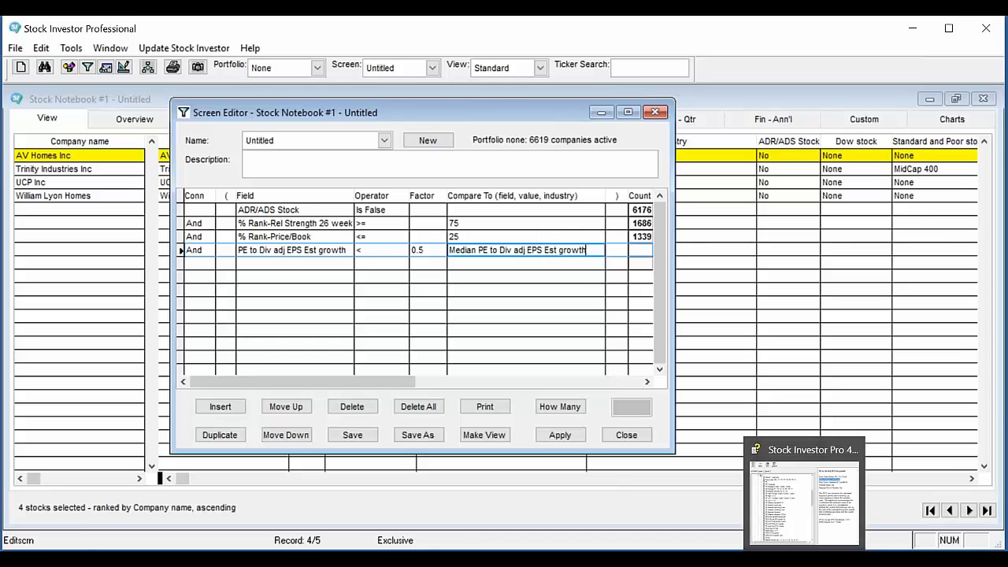
{"action": "left_click", "coordinate": [806, 517]}
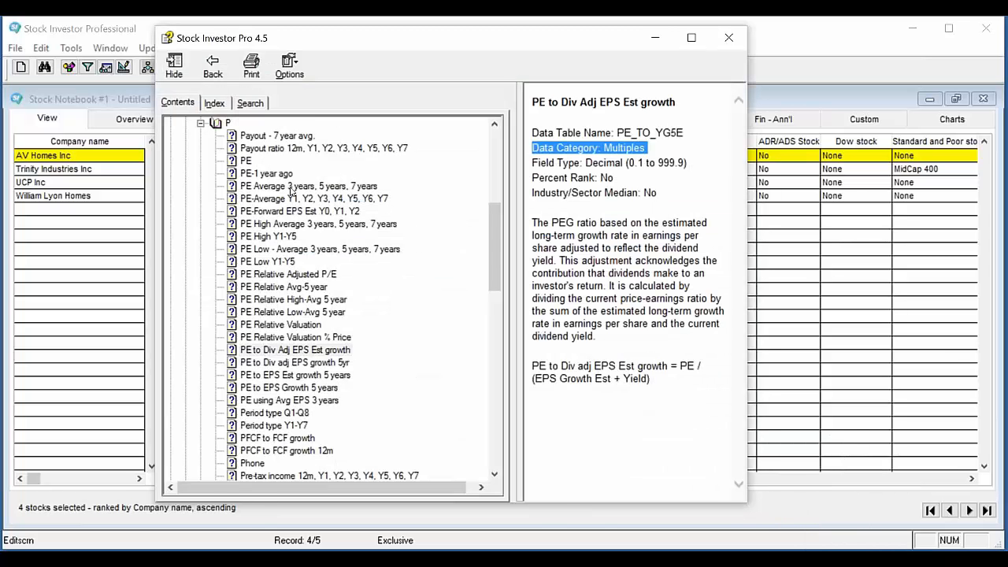
{"action": "left_click", "coordinate": [246, 161]}
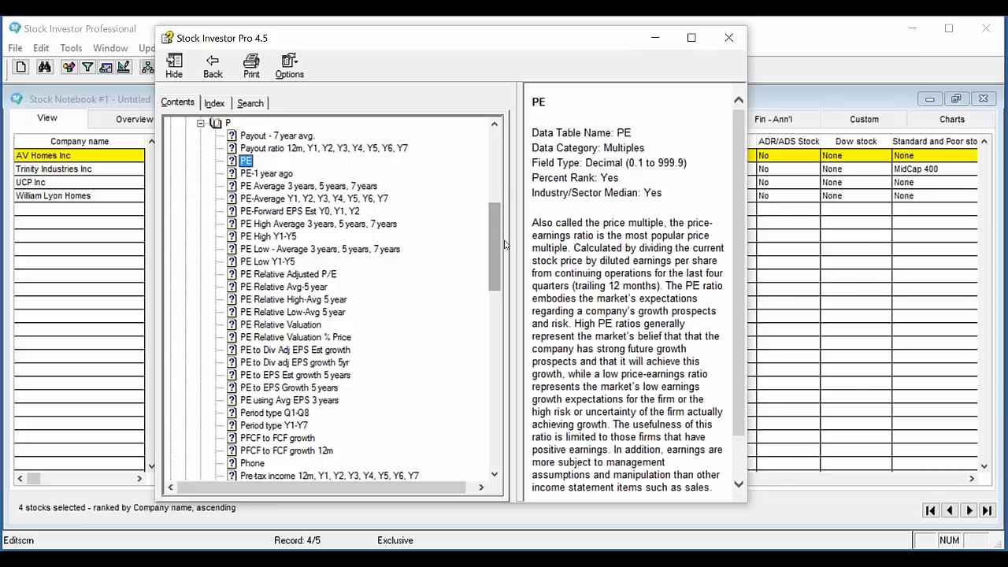
{"action": "scroll", "coordinate": [497, 189], "scroll_direction": "up", "scroll_amount": 3}
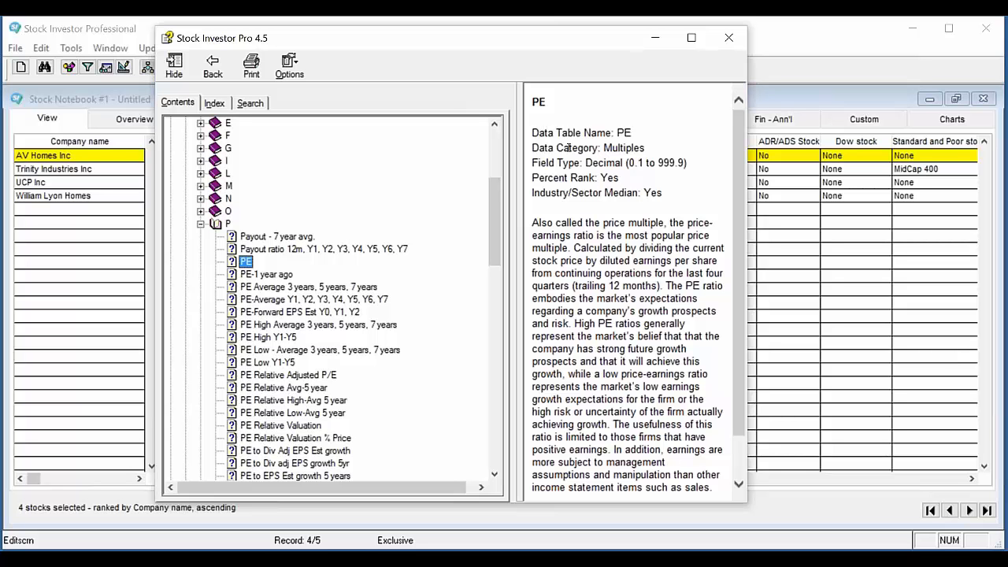
{"action": "left_click_drag", "start_coordinate": [533, 148], "coordinate": [648, 148]}
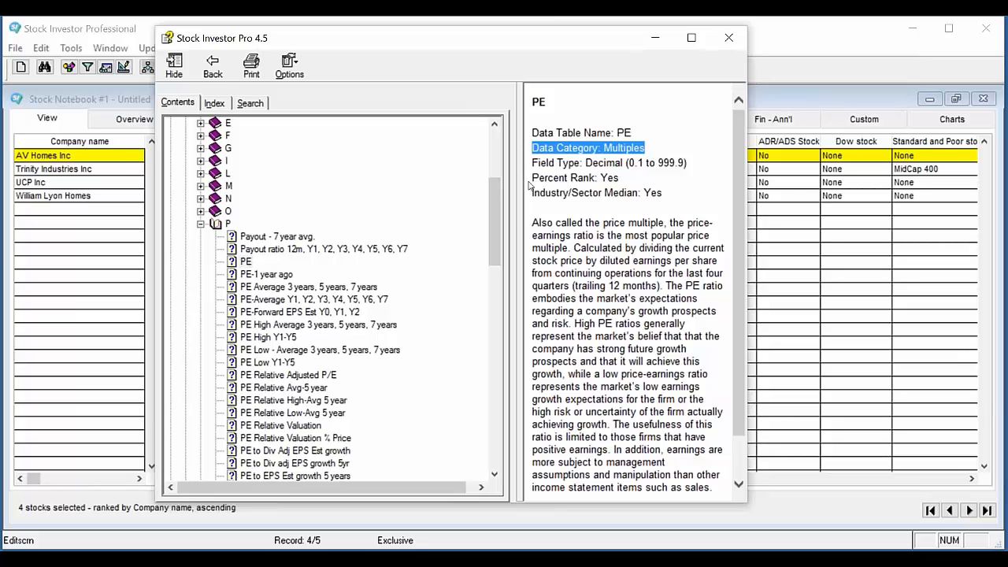
{"action": "left_click_drag", "start_coordinate": [532, 178], "coordinate": [621, 178]}
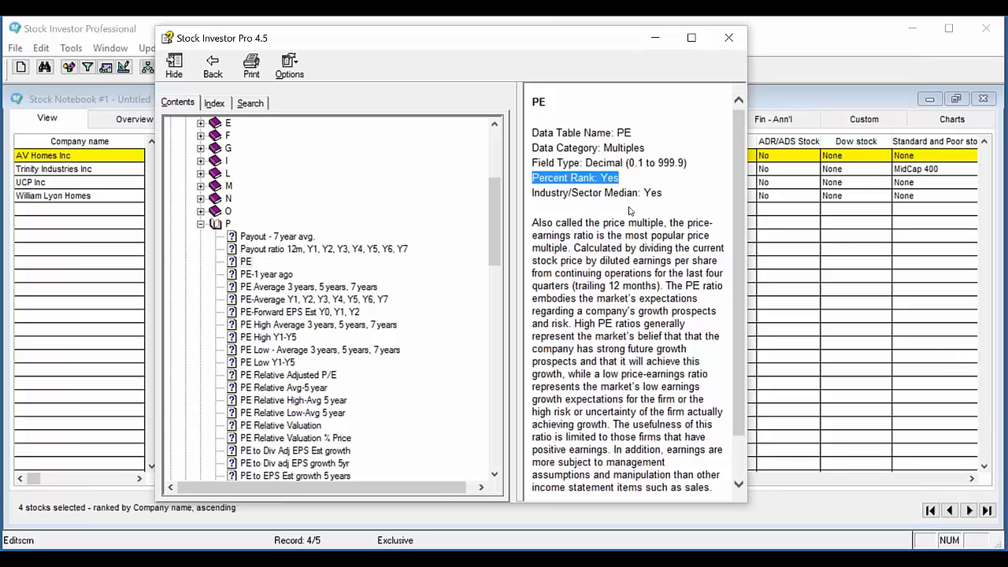
{"action": "left_click_drag", "start_coordinate": [533, 193], "coordinate": [665, 194]}
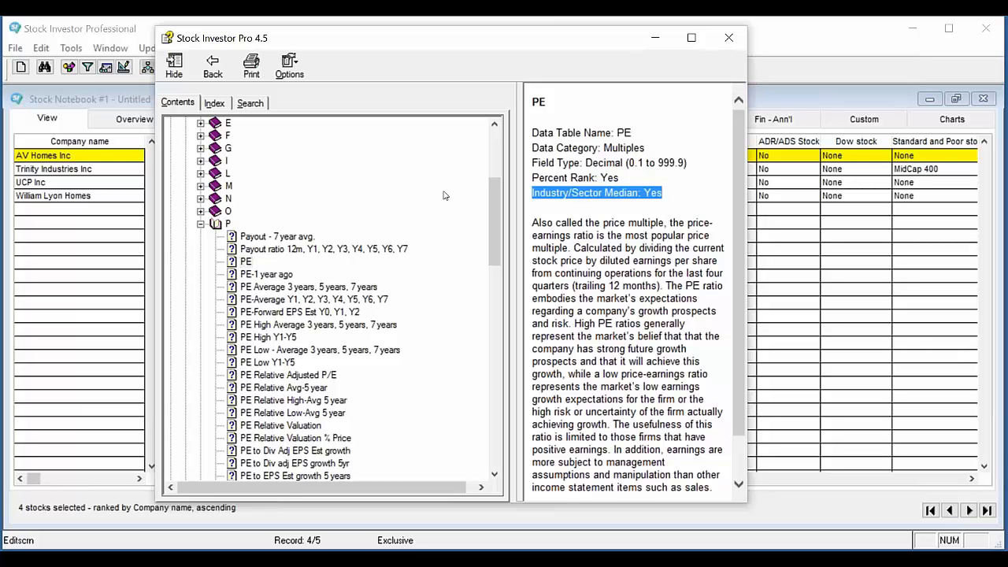
{"action": "left_click", "coordinate": [652, 39]}
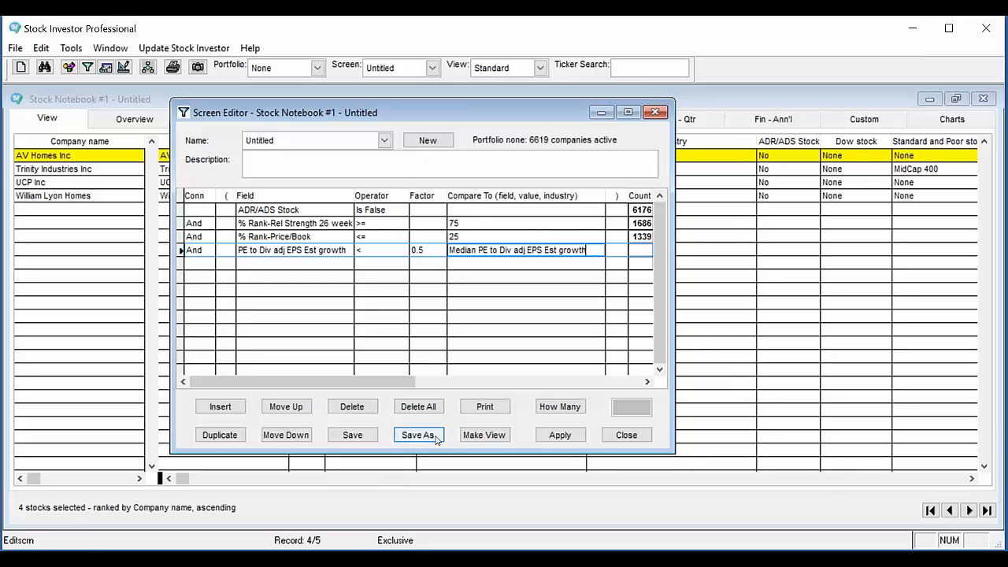
- Save the four-criterion screen under the name Test
{"action": "left_click", "coordinate": [402, 441]}
{"action": "left_click", "coordinate": [352, 434]}
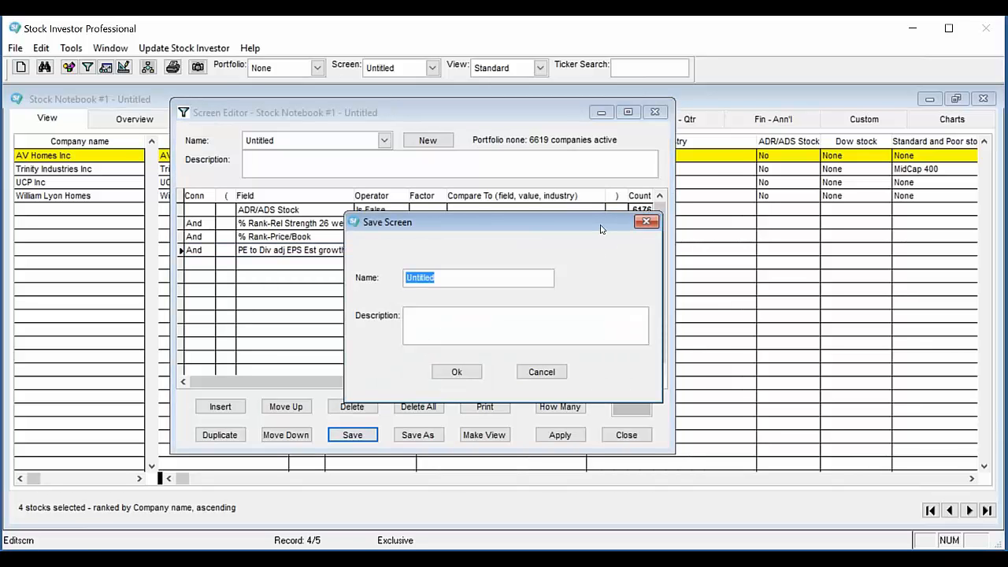
{"action": "type", "text": "Test"}
{"action": "left_click", "coordinate": [450, 372]}
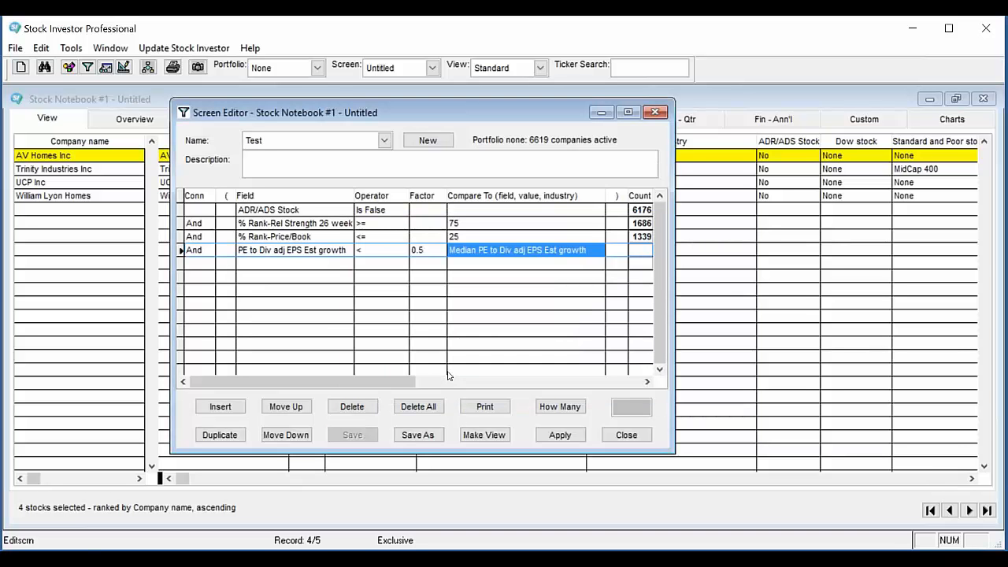
- Close the Screen Editor and reset the notebook's screen to None to list all stocks
{"action": "left_click", "coordinate": [663, 113]}
{"action": "left_click", "coordinate": [316, 68]}
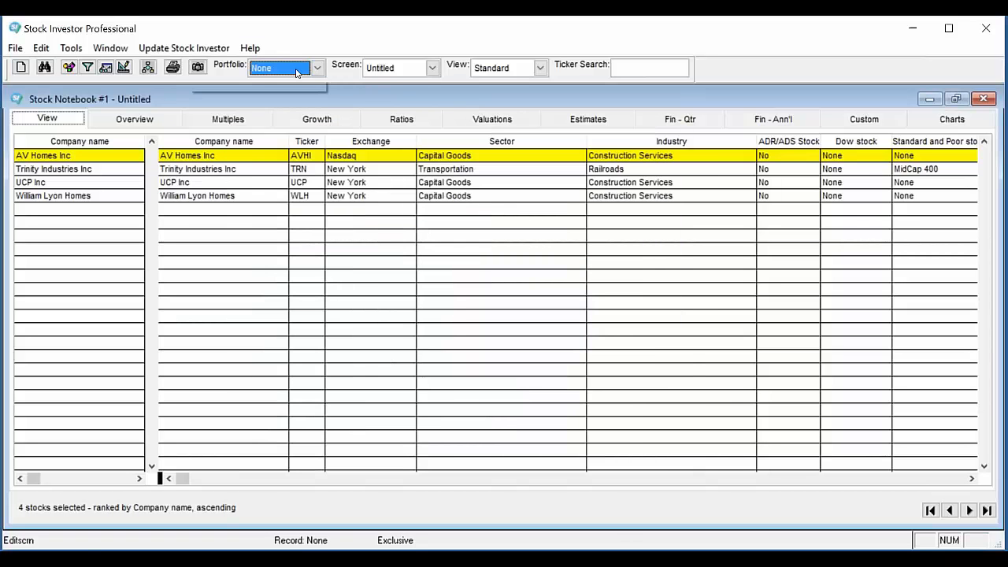
{"action": "left_click", "coordinate": [403, 70]}
{"action": "left_click", "coordinate": [432, 68]}
{"action": "scroll", "coordinate": [446, 130], "scroll_direction": "down", "scroll_amount": 3}
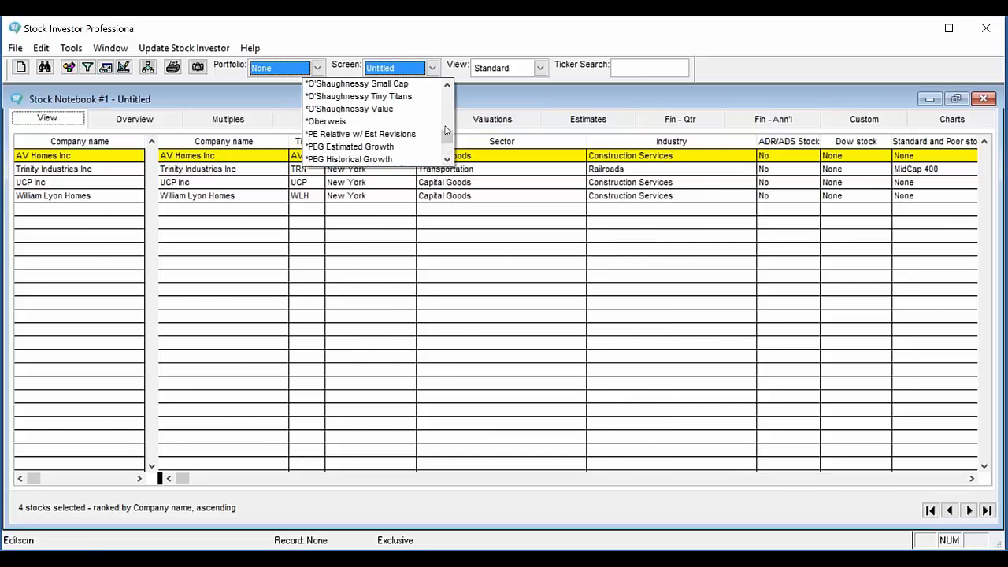
{"action": "scroll", "coordinate": [447, 130], "scroll_direction": "up", "scroll_amount": 5}
{"action": "left_click", "coordinate": [370, 83]}
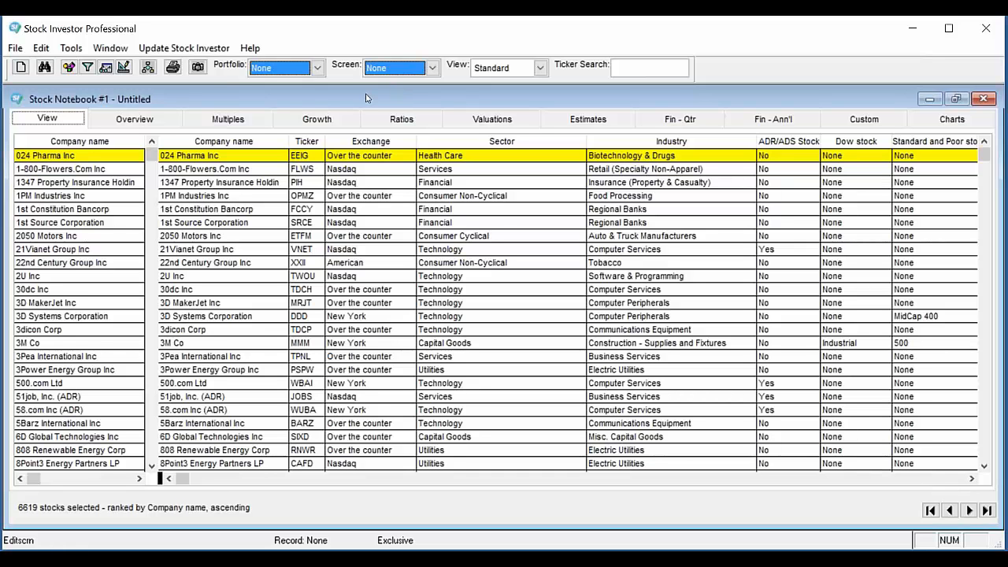
- Apply the saved Test screen to the stock notebook from its list of available screens
{"action": "left_click", "coordinate": [432, 68]}
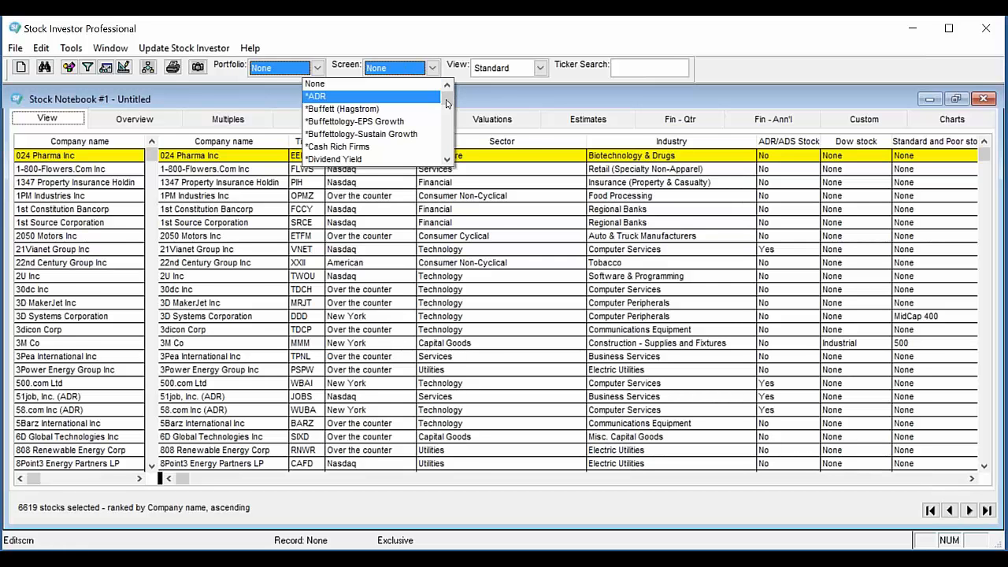
{"action": "mouse_move", "coordinate": [447, 103]}
{"action": "left_mouse_down"}
{"action": "mouse_move", "coordinate": [449, 129]}
{"action": "mouse_move", "coordinate": [448, 99]}
{"action": "left_mouse_up"}
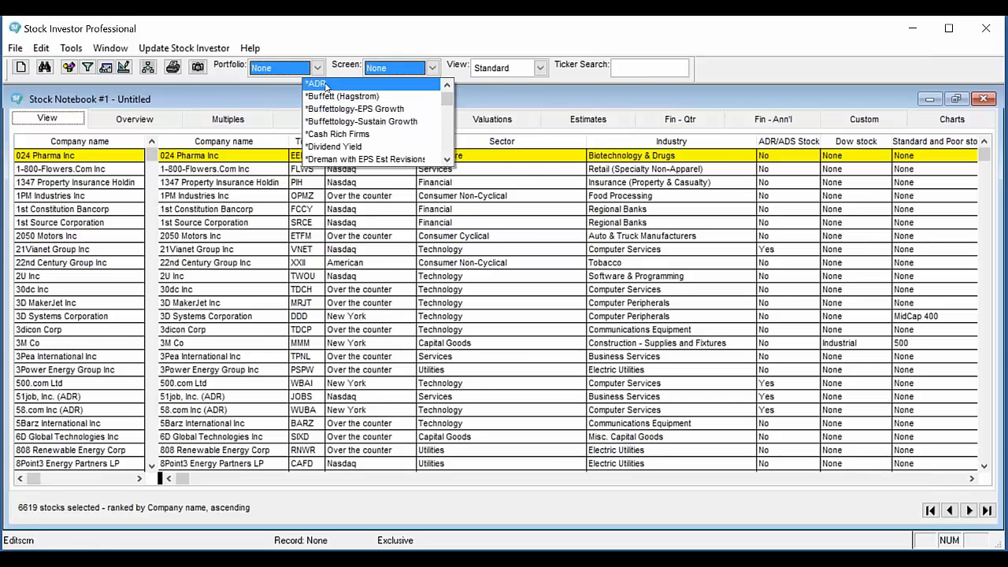
{"action": "scroll", "coordinate": [370, 126], "scroll_direction": "down", "scroll_amount": 5}
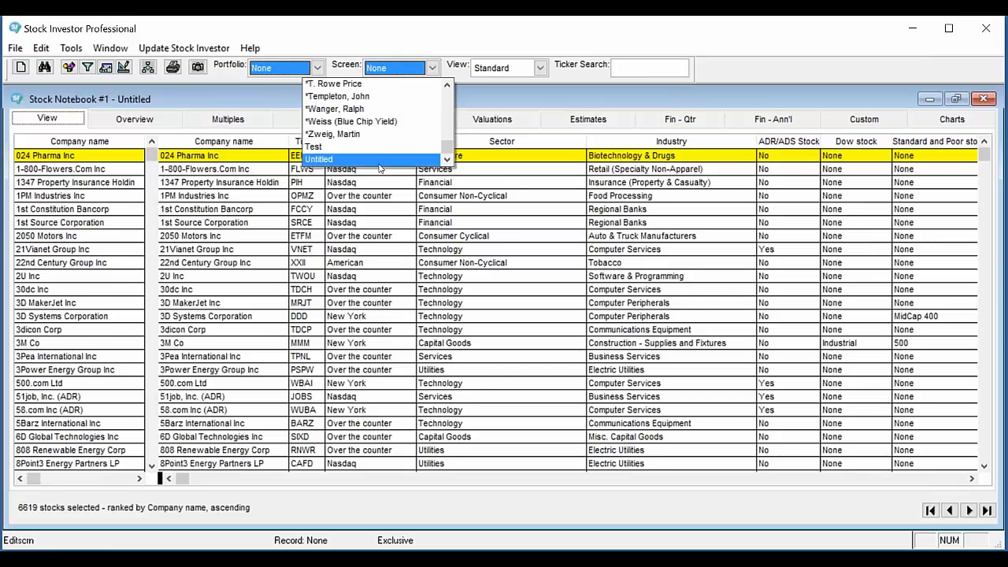
{"action": "left_click", "coordinate": [328, 150]}
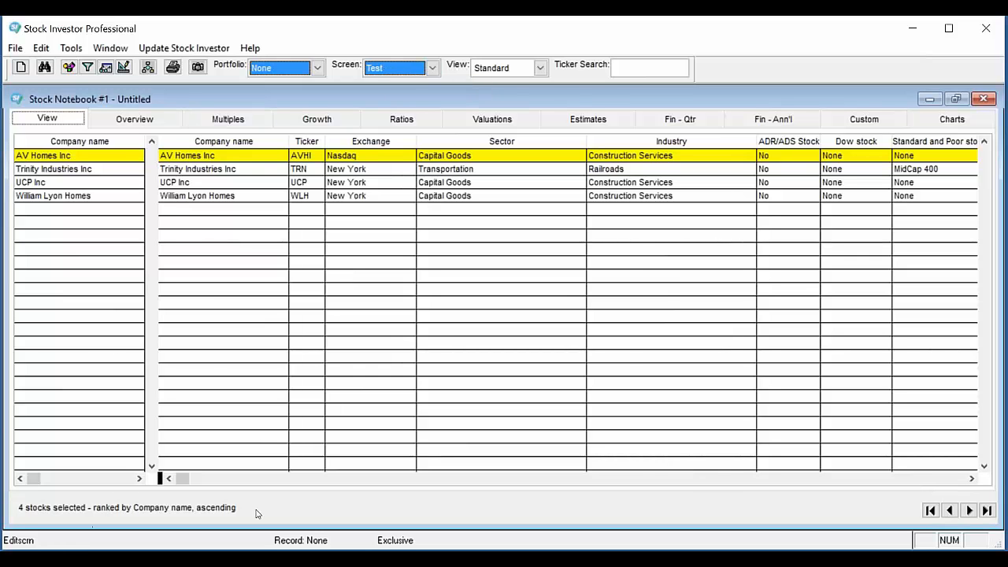
- Open the Test screen in the Screen Editor, then set the notebook's screen back to None
{"action": "left_click", "coordinate": [87, 68]}
{"action": "left_click", "coordinate": [432, 68]}
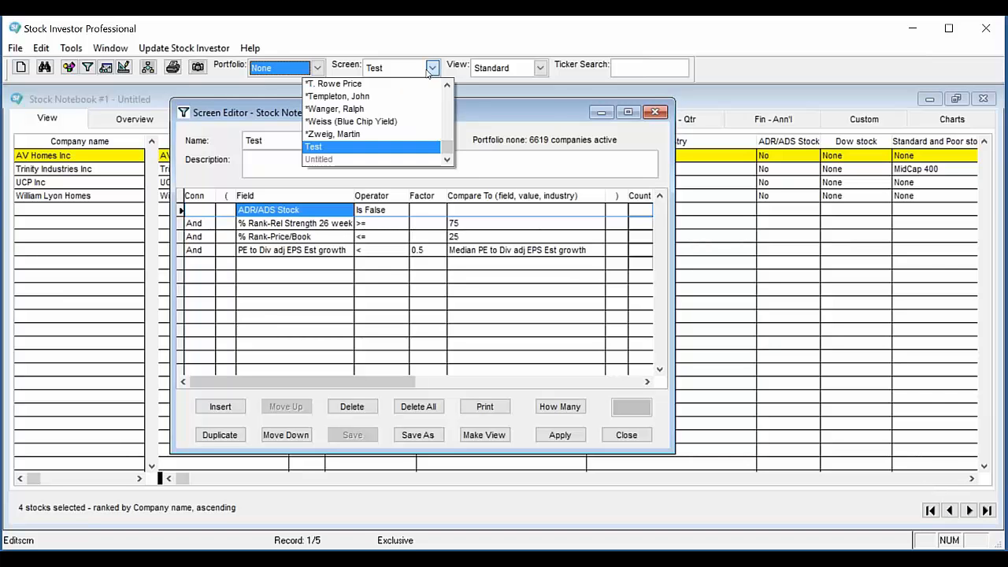
{"action": "scroll", "coordinate": [347, 118], "scroll_direction": "up", "scroll_amount": 10}
{"action": "left_click", "coordinate": [341, 85]}
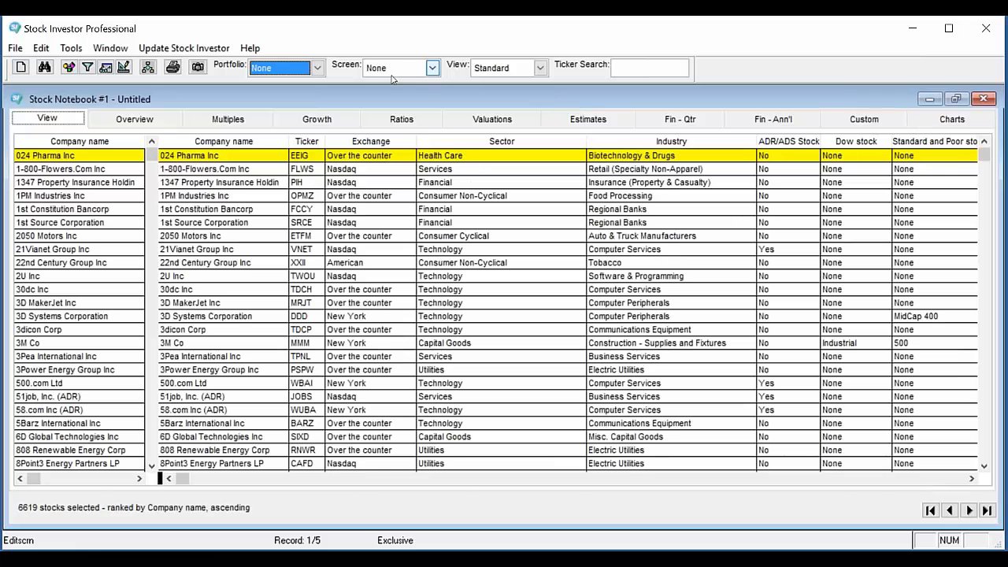
- Reopen the Screen Editor, load the *ADR screen and switch back to the saved Test screen
{"action": "left_click", "coordinate": [100, 48]}
{"action": "left_click", "coordinate": [124, 88]}
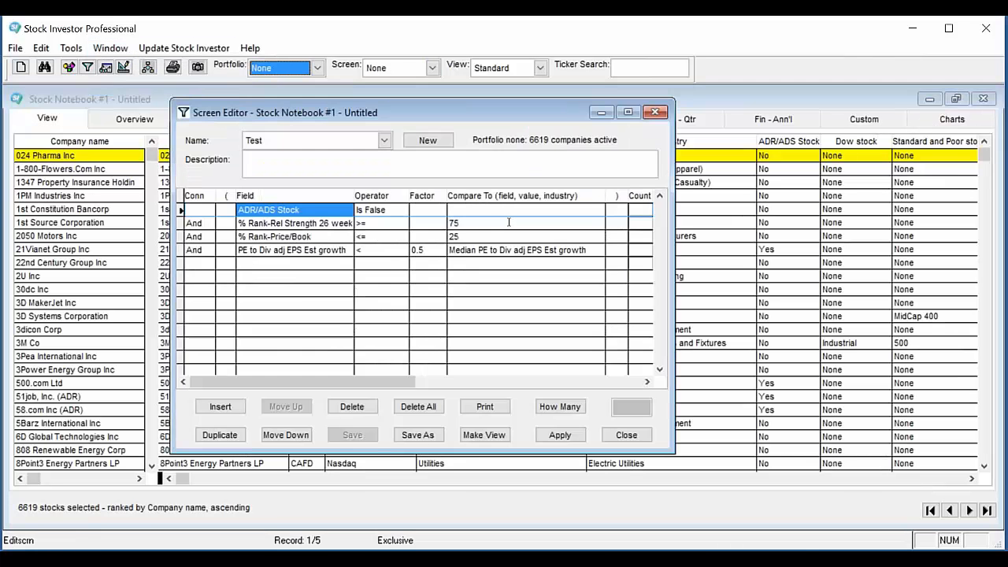
{"action": "left_click", "coordinate": [384, 140]}
{"action": "left_click_drag", "start_coordinate": [387, 218], "coordinate": [387, 240]}
{"action": "left_click", "coordinate": [368, 157]}
{"action": "left_click", "coordinate": [384, 141]}
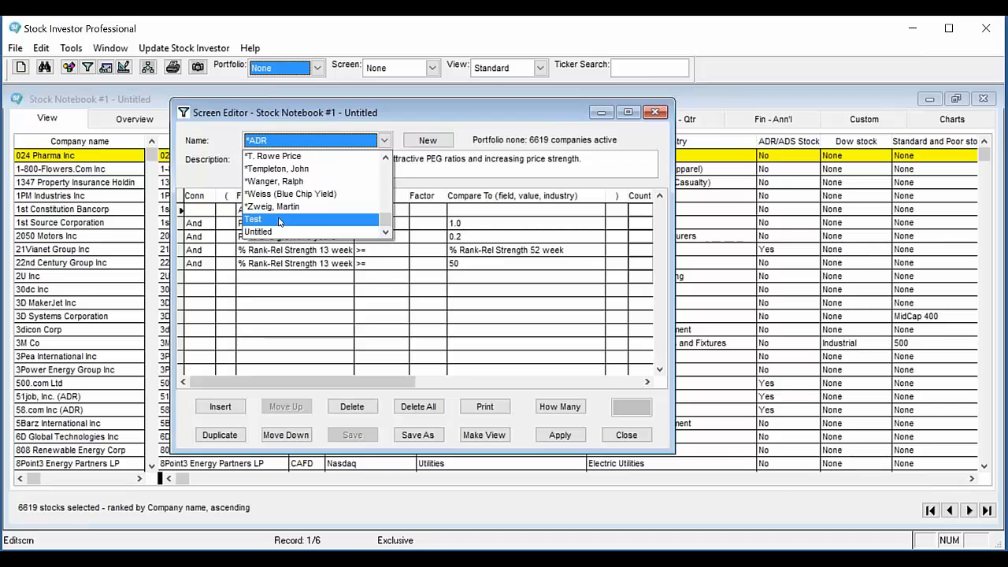
{"action": "left_click", "coordinate": [330, 219]}
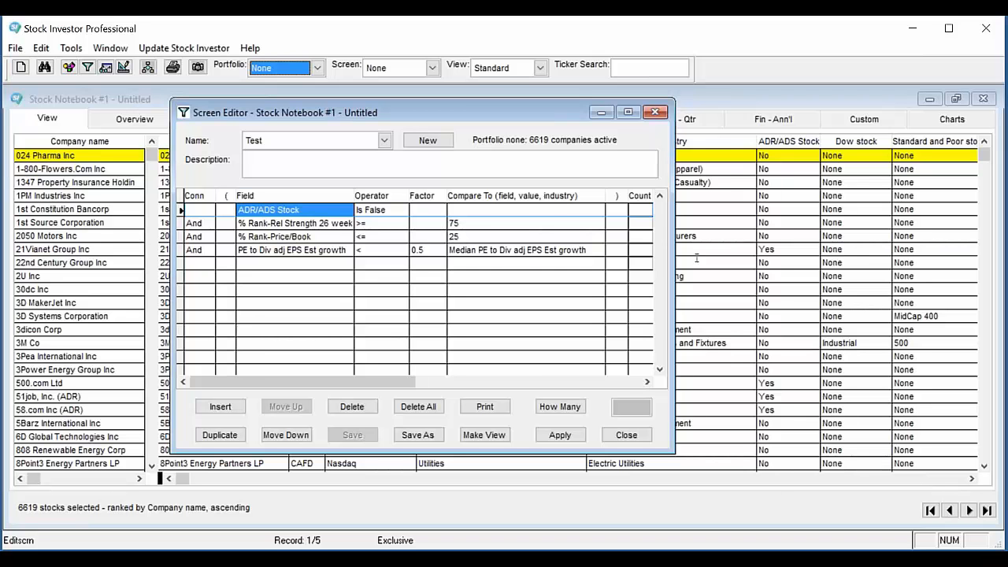
- Widen the Screen Editor to show the whole count column, count the companies passing Test and apply the screen
{"action": "left_click_drag", "start_coordinate": [675, 266], "coordinate": [723, 263]}
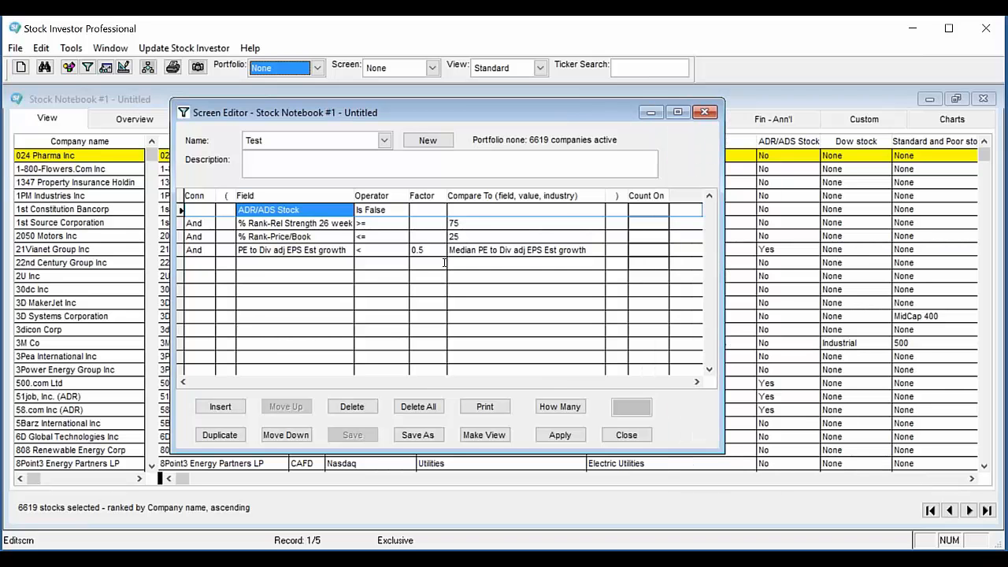
{"action": "left_click", "coordinate": [560, 407]}
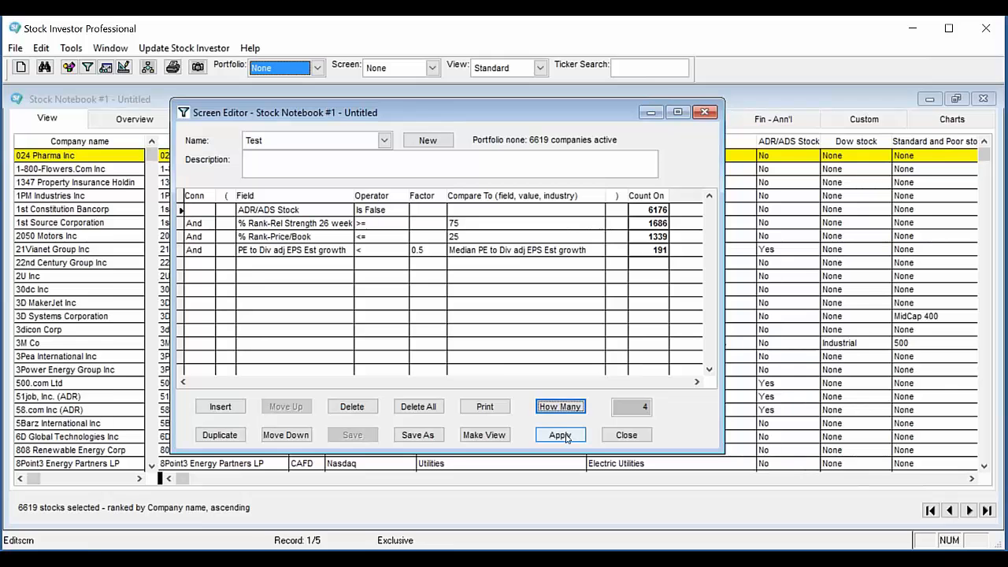
{"action": "left_click", "coordinate": [561, 436]}
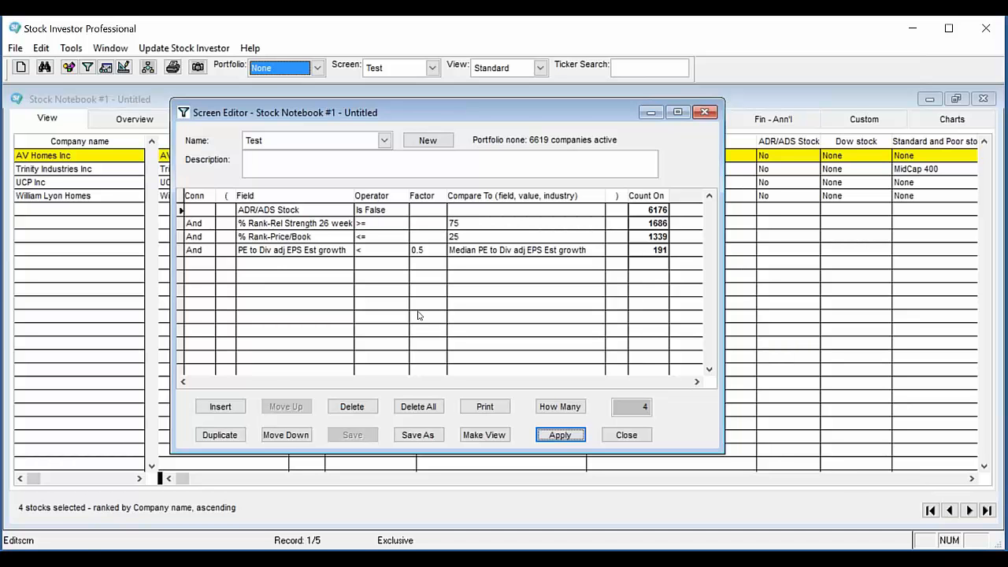
- Add a fifth criterion requiring the annual income statement's EPS-Diluted Continuing 12m > 0, and count the passing companies
{"action": "left_click", "coordinate": [254, 264]}
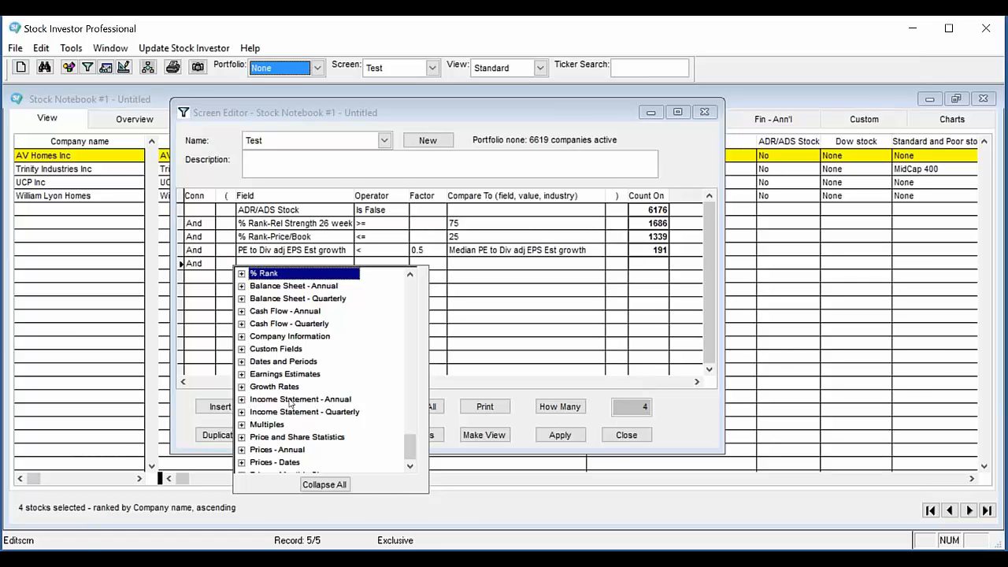
{"action": "left_click", "coordinate": [242, 400]}
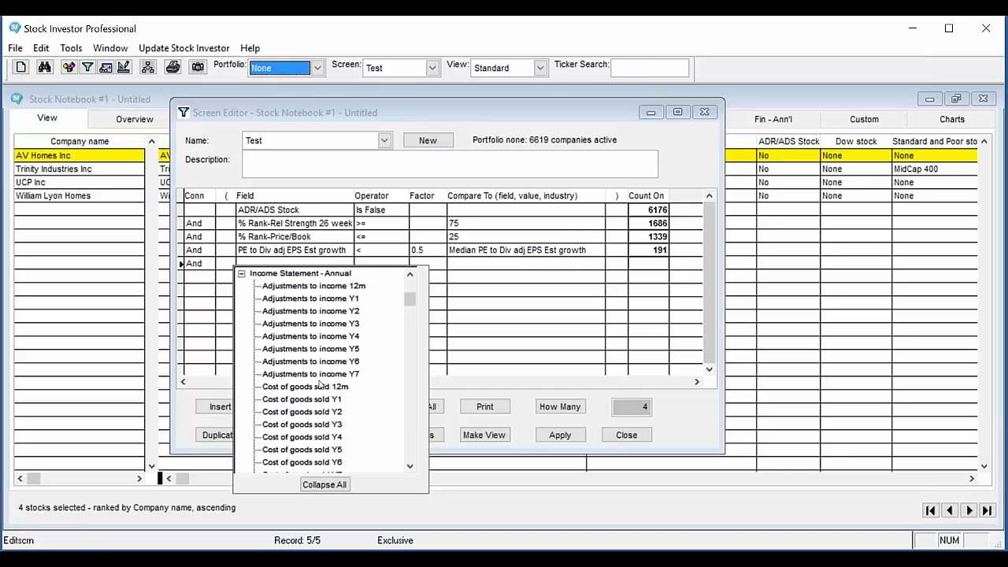
{"action": "left_click_drag", "start_coordinate": [410, 299], "coordinate": [408, 351]}
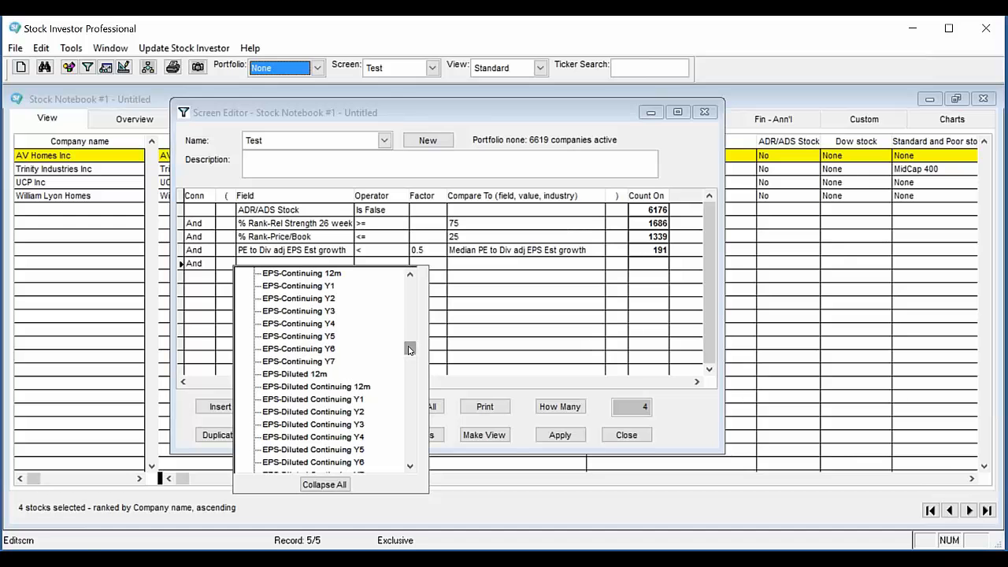
{"action": "double_click", "coordinate": [327, 386]}
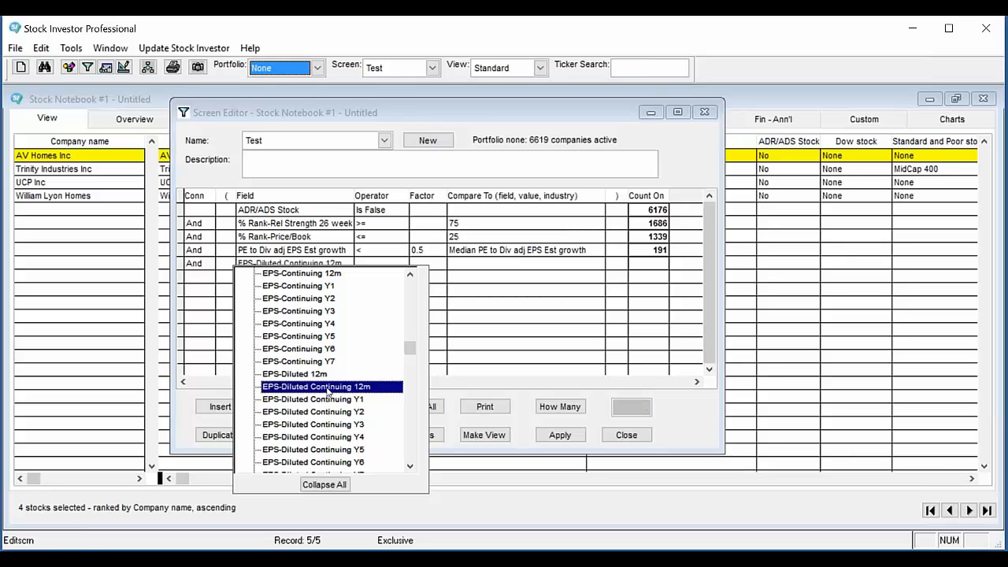
{"action": "left_click", "coordinate": [372, 268]}
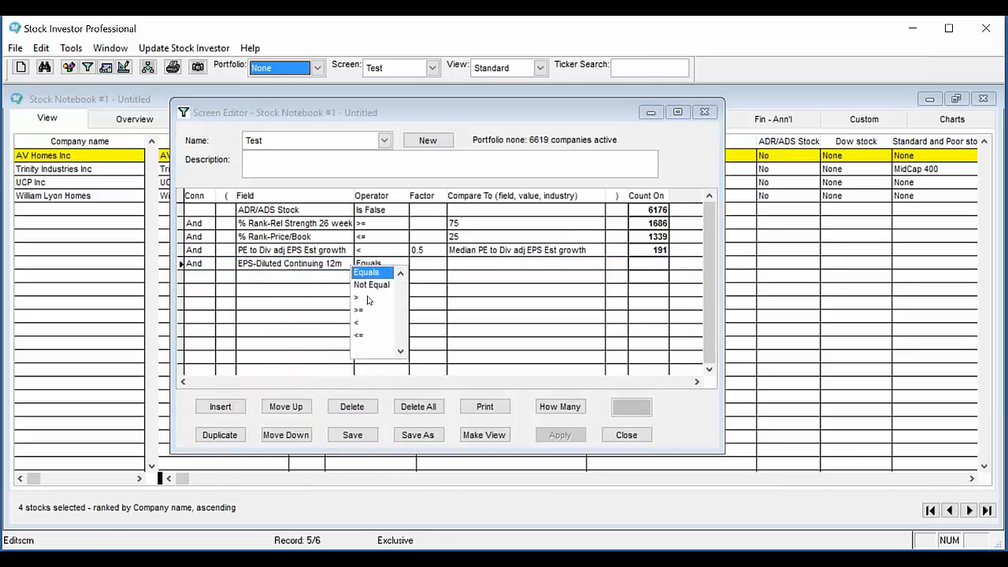
{"action": "left_click", "coordinate": [367, 298]}
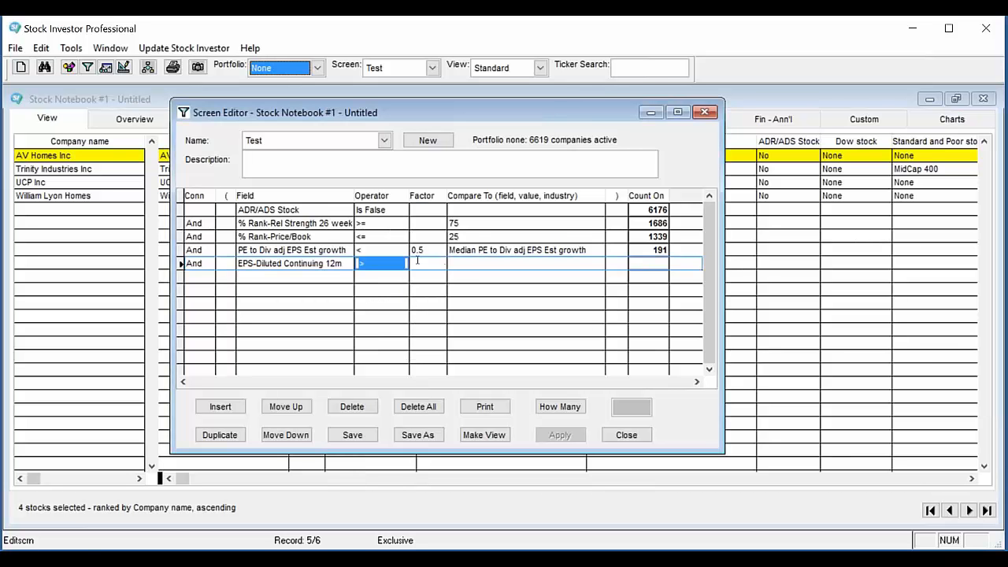
{"action": "left_click", "coordinate": [464, 263]}
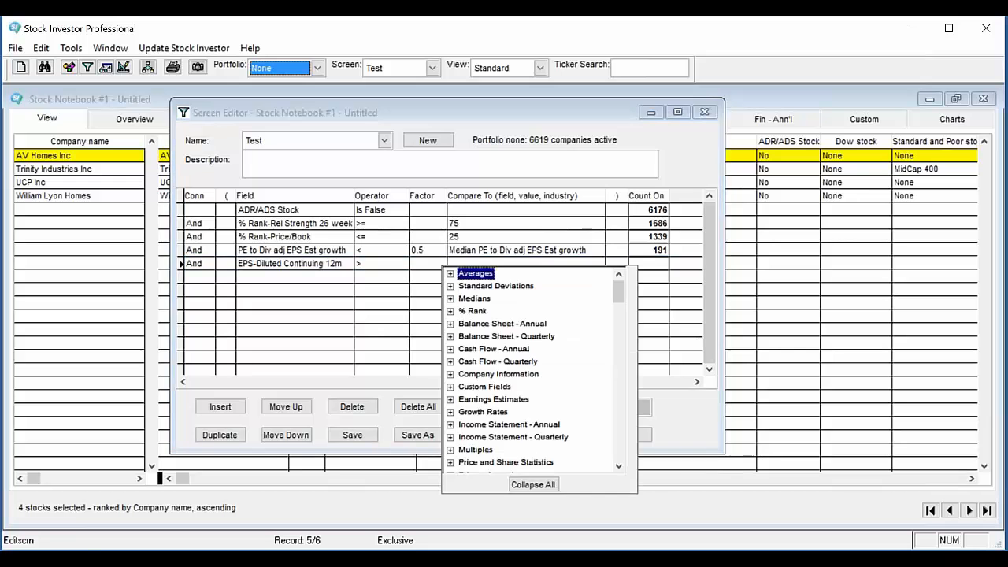
{"action": "left_click", "coordinate": [486, 263]}
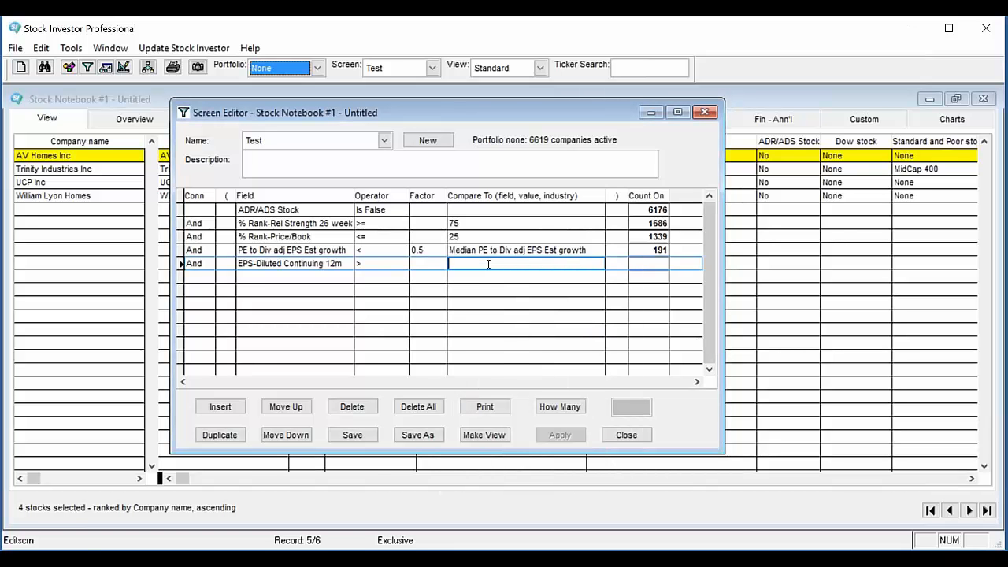
{"action": "type", "text": "0"}
{"action": "key", "text": "Tab"}
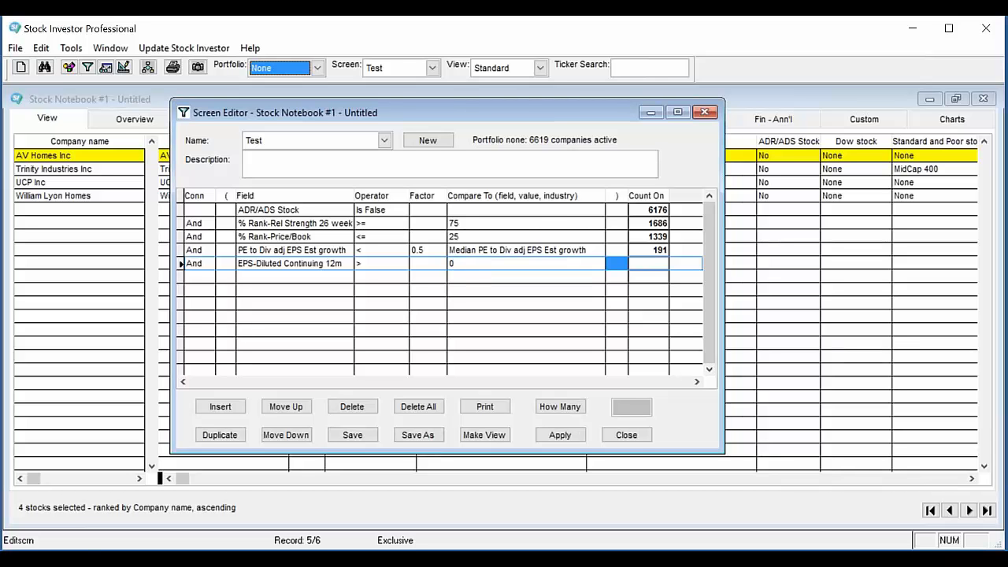
{"action": "left_click", "coordinate": [560, 407]}
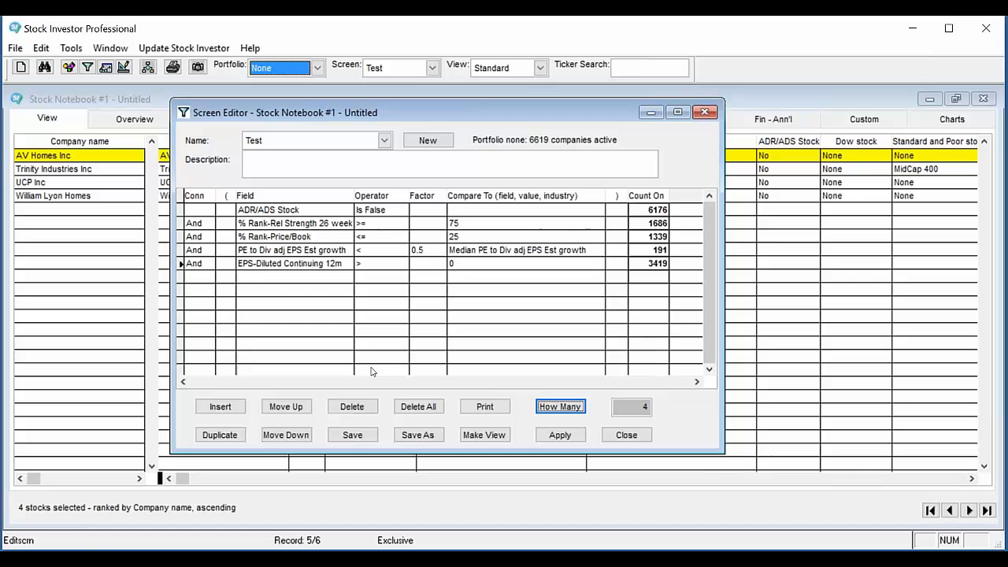
- Save the five-criterion screen as a new screen named Test II
{"action": "left_click", "coordinate": [417, 435]}
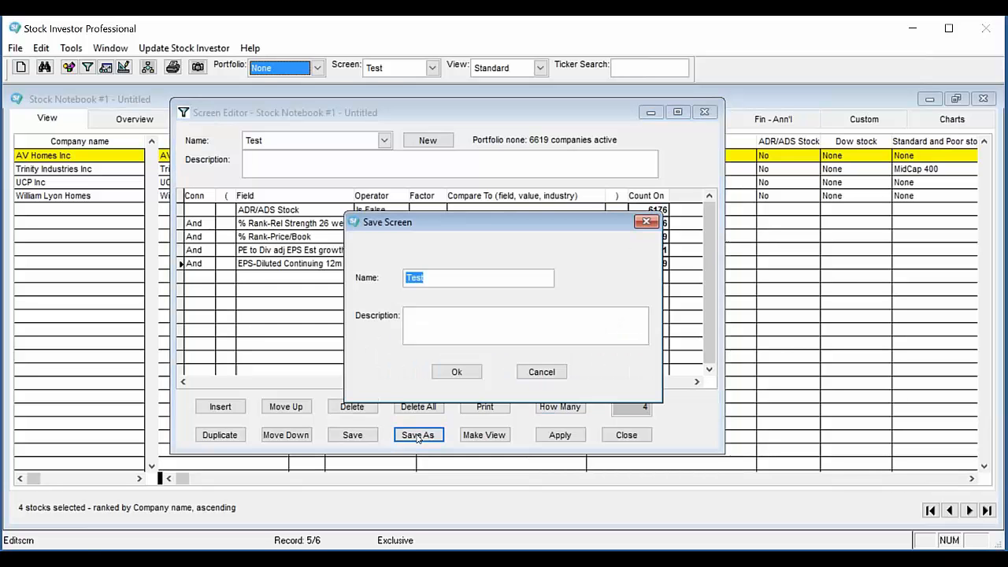
{"action": "left_click", "coordinate": [480, 277]}
{"action": "type", "text": "II"}
{"action": "left_click", "coordinate": [459, 373]}
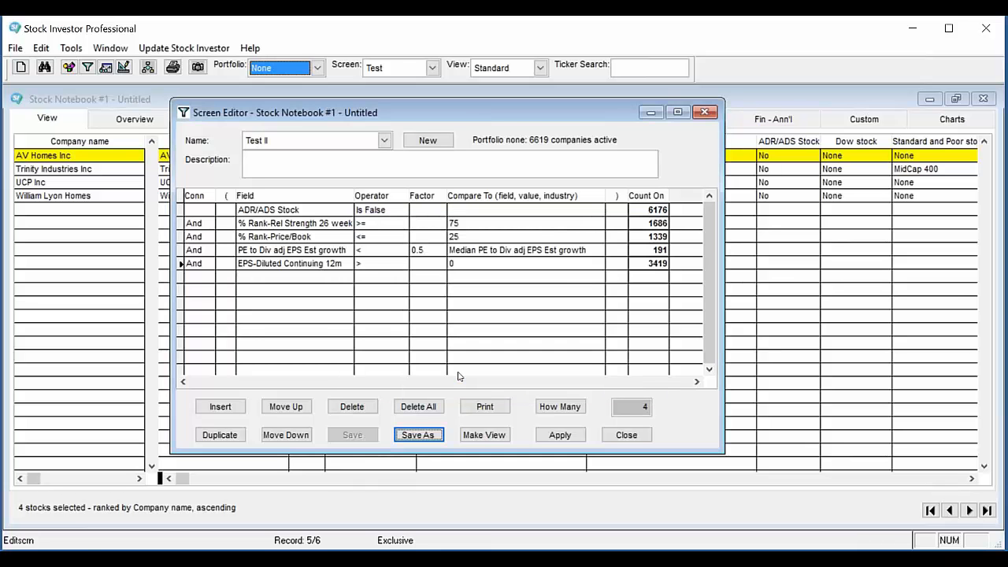
- Load the original Test screen in the editor to compare its criteria with Test II
{"action": "left_click", "coordinate": [385, 140]}
{"action": "left_click", "coordinate": [365, 218]}
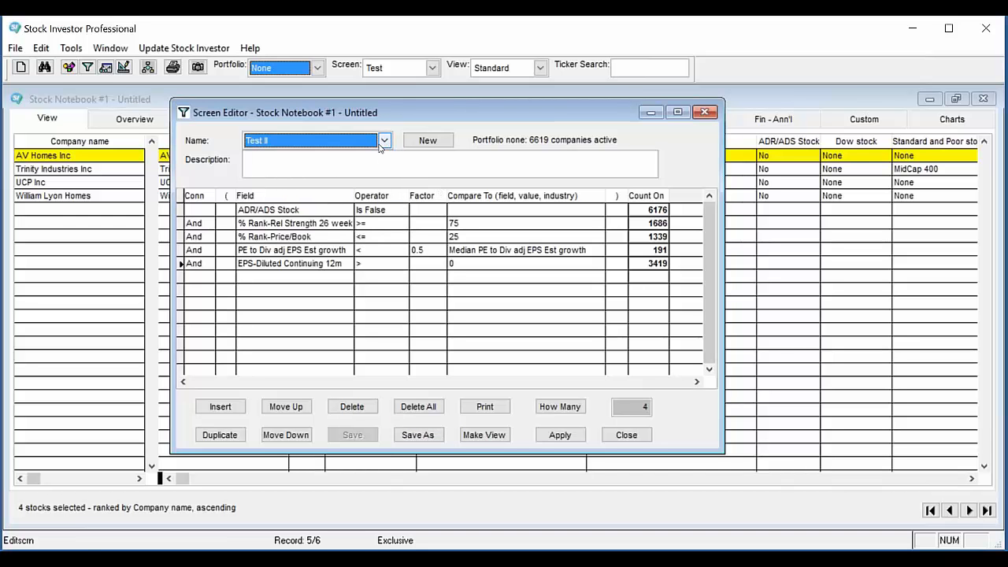
{"action": "left_click", "coordinate": [384, 140]}
{"action": "left_click", "coordinate": [340, 207]}
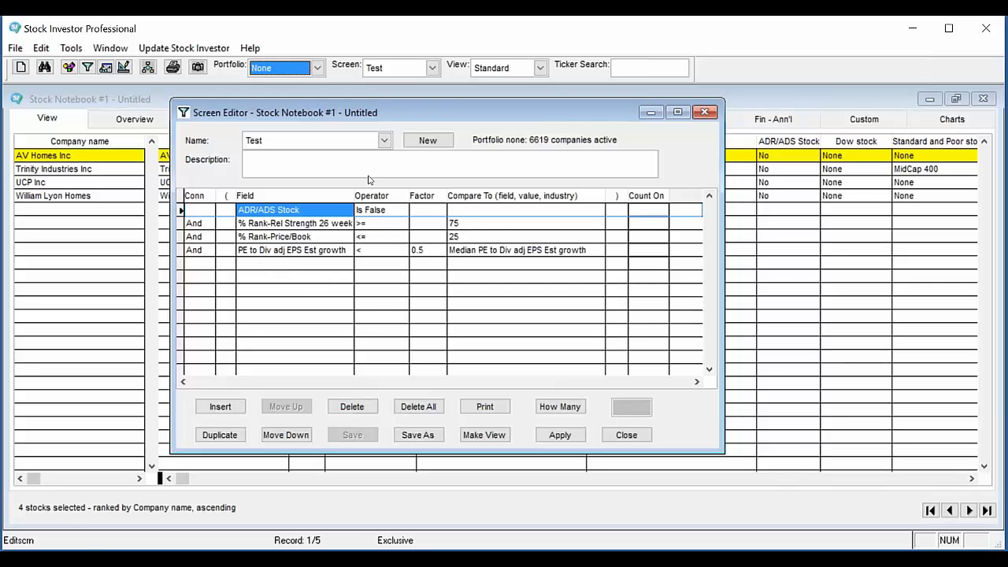
- Load the Test II screen, count its passing companies and apply it to the notebook
{"action": "left_click", "coordinate": [385, 140]}
{"action": "left_click", "coordinate": [333, 219]}
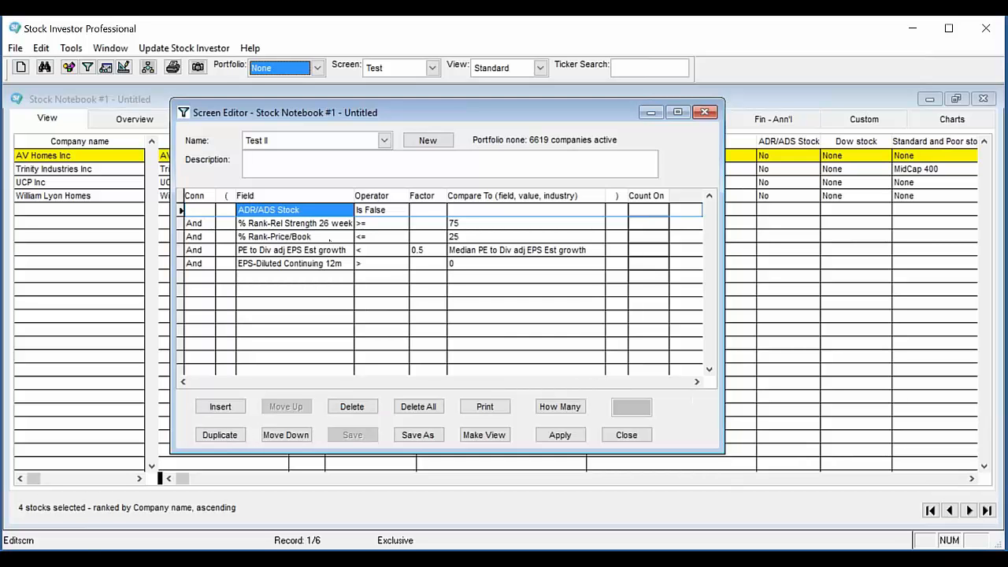
{"action": "left_click", "coordinate": [575, 410]}
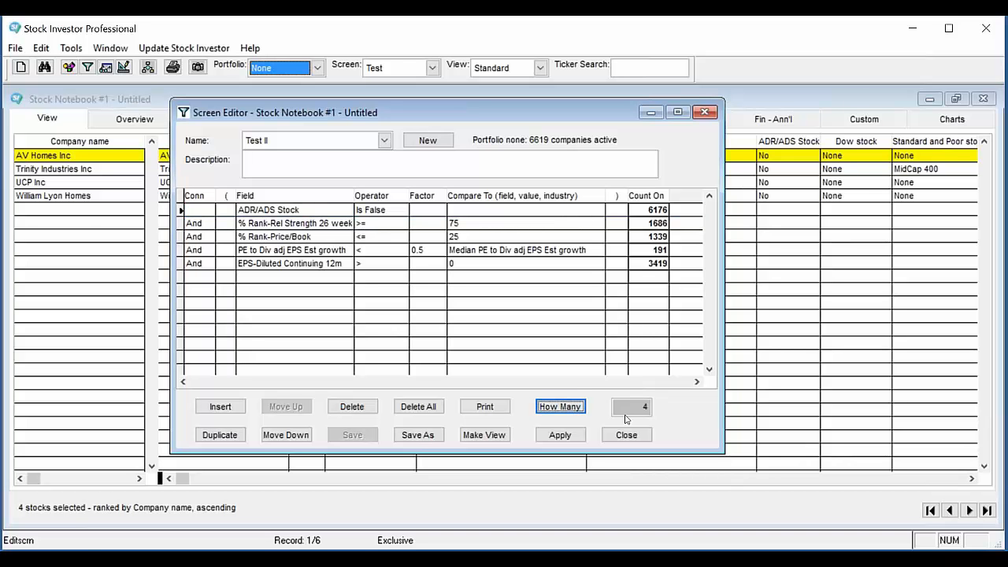
{"action": "left_click", "coordinate": [584, 436]}
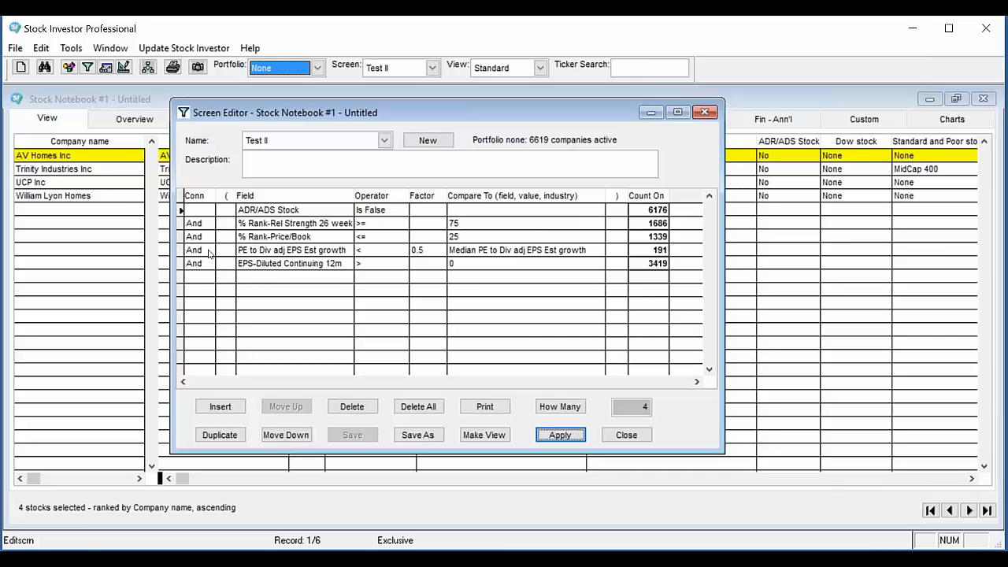
- Move the PE to Div adj EPS Est growth criterion up to the first row of the Test II screen
{"action": "left_click", "coordinate": [273, 252]}
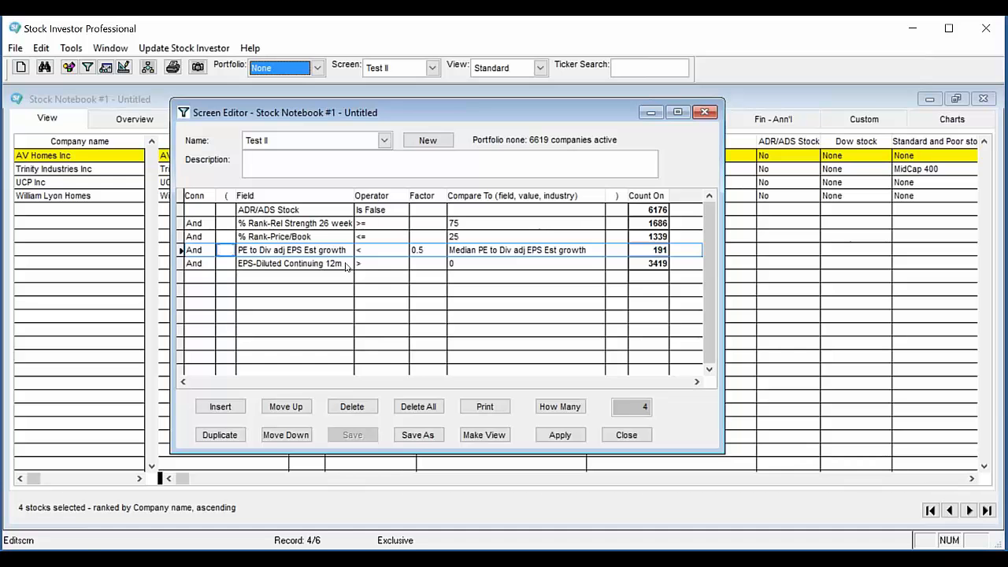
{"action": "left_click", "coordinate": [299, 408]}
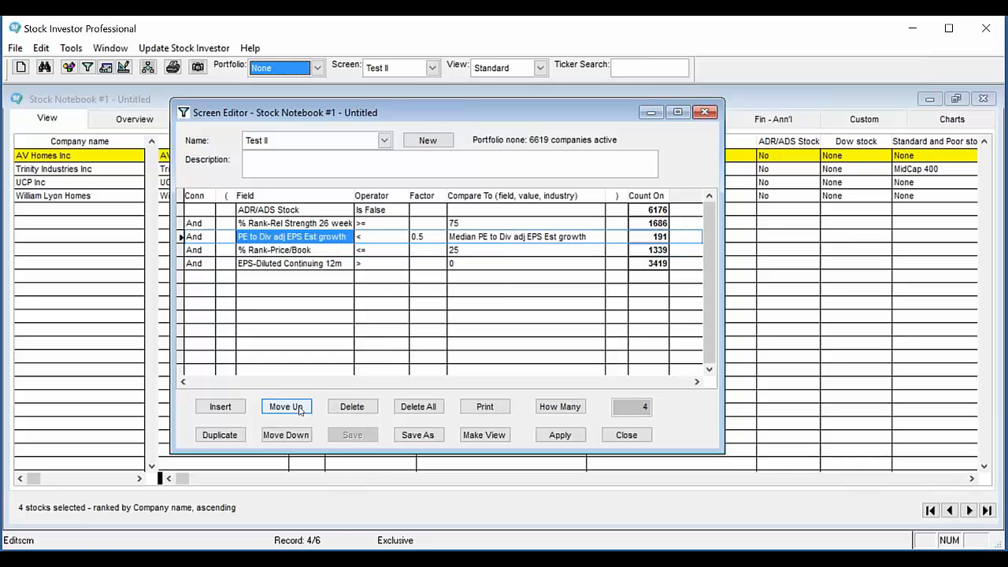
{"action": "left_click", "coordinate": [300, 408]}
{"action": "left_click", "coordinate": [299, 408]}
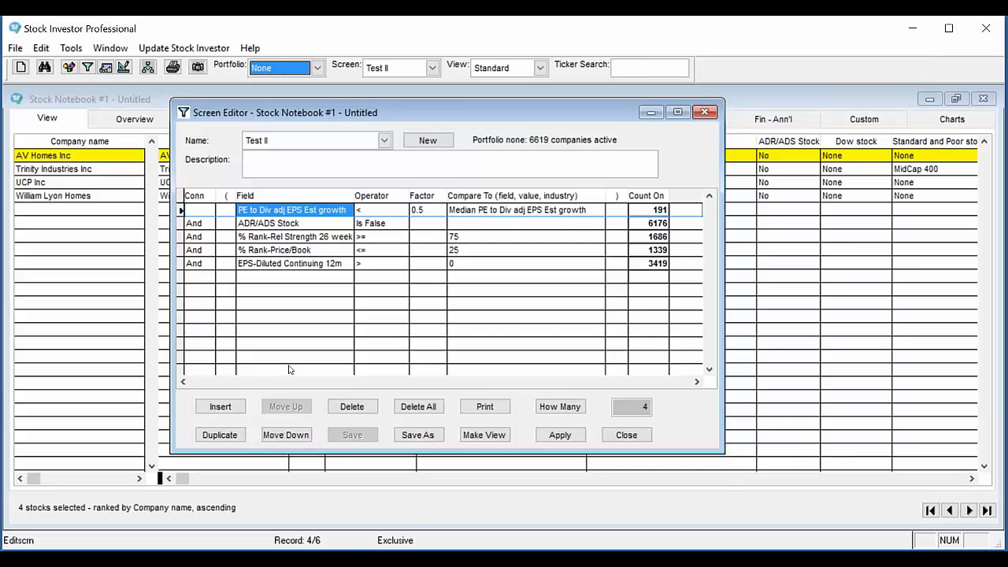
- Move the PE to Div adj EPS Est growth criterion down to the last row and back up to the first row
{"action": "left_click", "coordinate": [300, 434]}
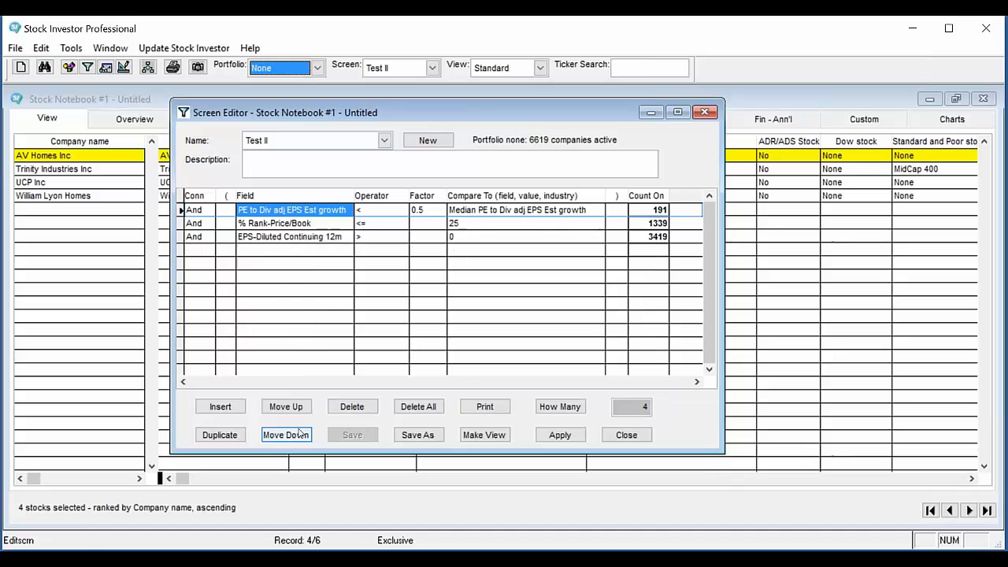
{"action": "left_click", "coordinate": [299, 434]}
{"action": "left_click", "coordinate": [299, 434]}
{"action": "left_click", "coordinate": [299, 434]}
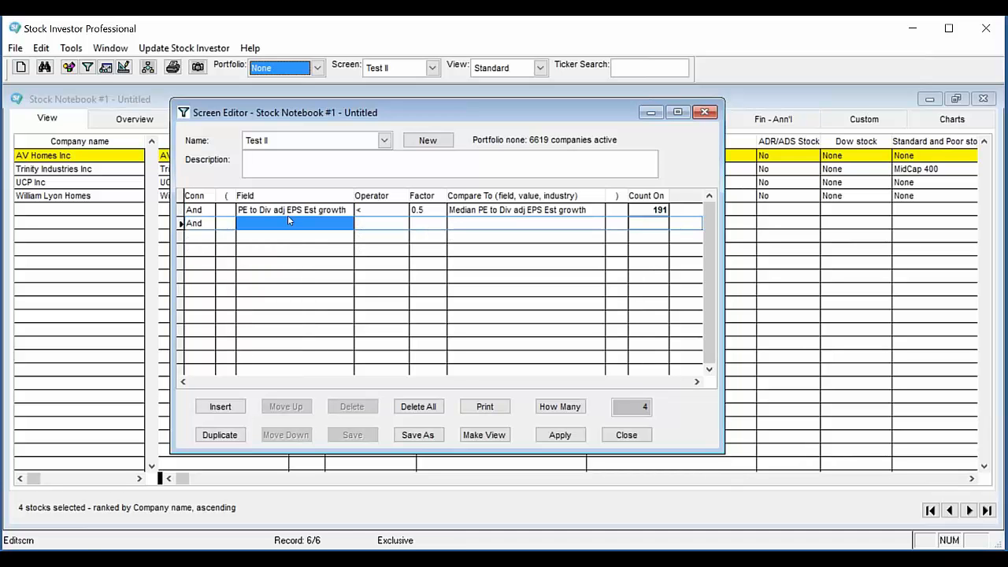
{"action": "left_click", "coordinate": [233, 210]}
{"action": "left_click", "coordinate": [283, 407]}
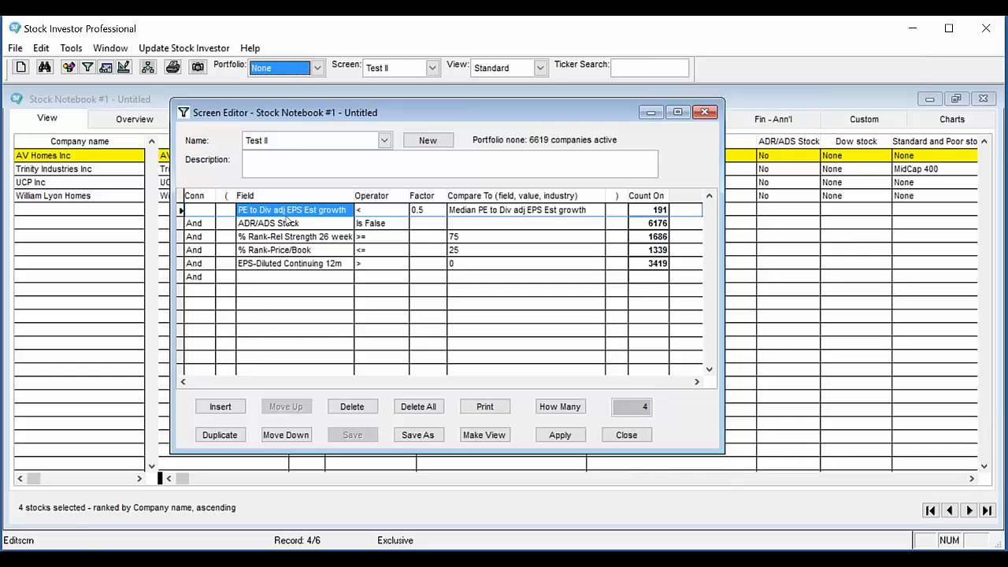
- Move the ADR/ADS Stock criterion down below the EPS-Diluted Continuing 12m criterion in the Test II screen
{"action": "left_click", "coordinate": [227, 263]}
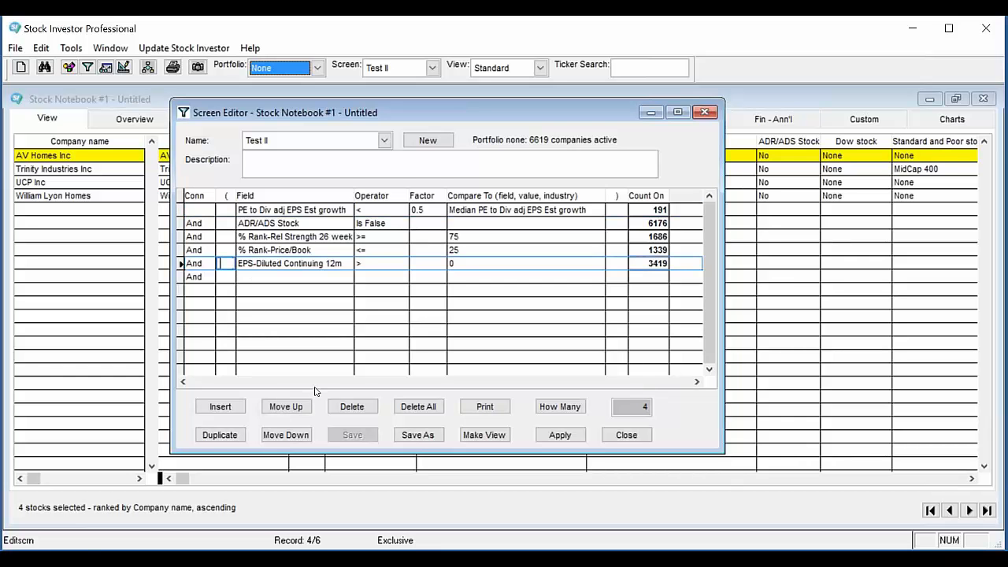
{"action": "left_click", "coordinate": [291, 223]}
{"action": "left_click", "coordinate": [291, 223]}
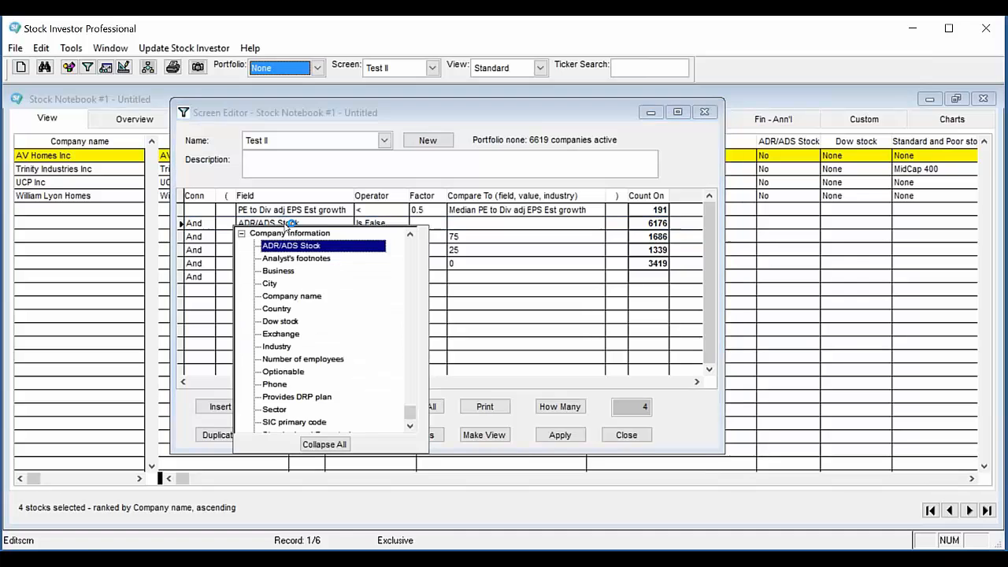
{"action": "left_click", "coordinate": [226, 224]}
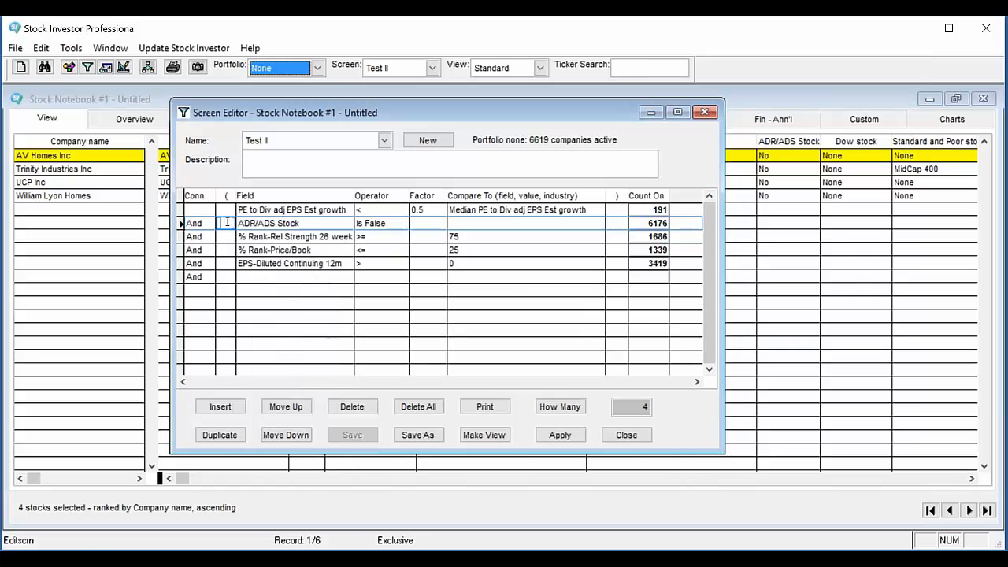
{"action": "left_click", "coordinate": [286, 435]}
{"action": "left_click", "coordinate": [286, 435]}
{"action": "left_click", "coordinate": [286, 435]}
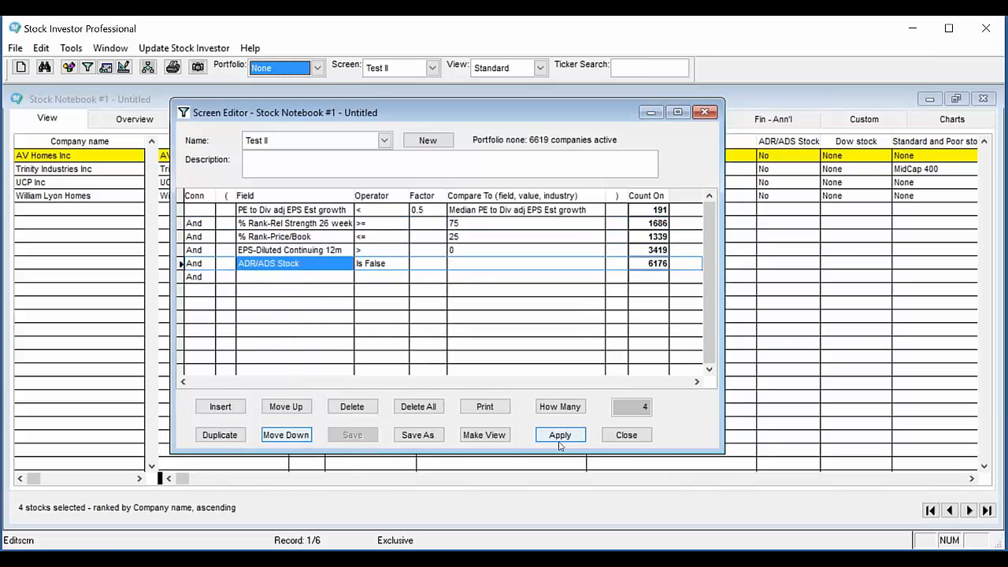
- Count the companies passing the reordered Test II screen and apply it to the notebook
{"action": "left_click", "coordinate": [561, 407]}
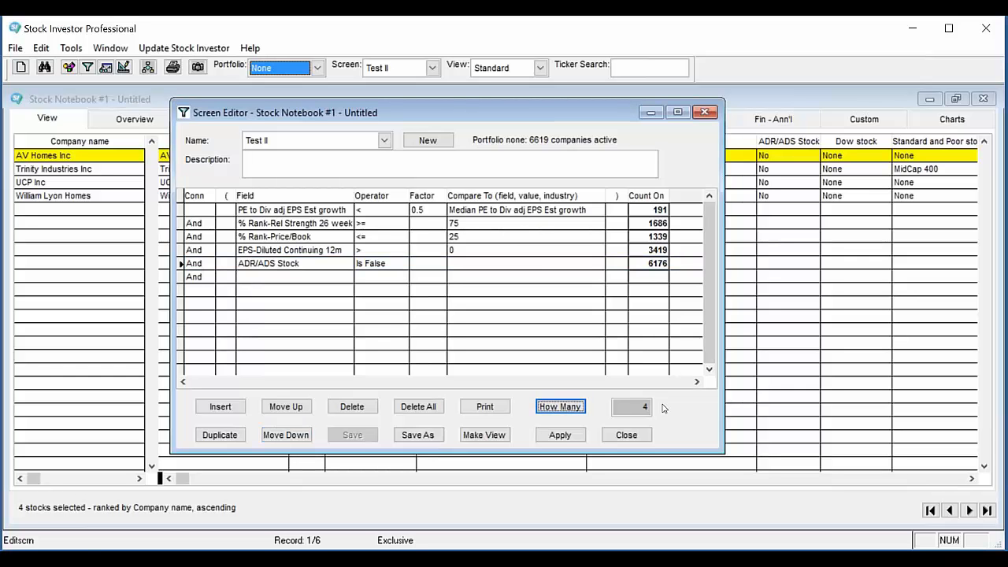
{"action": "left_click", "coordinate": [561, 436]}
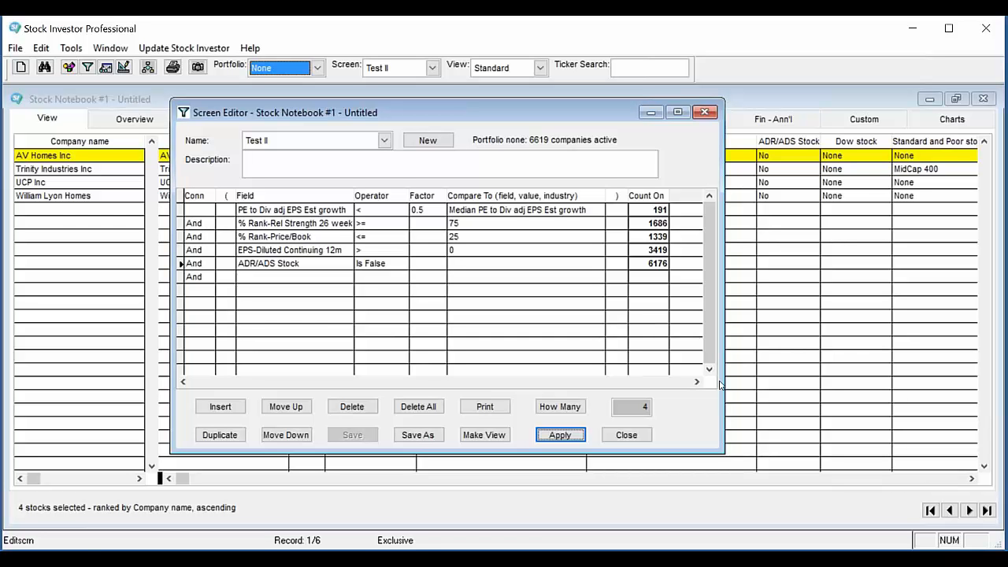
- Switch to the browser to view the February 2014 news archive entry on advanced screens using 'Or' and parentheses, and return to the Screen Editor
{"action": "key", "text": "alt+Tab"}
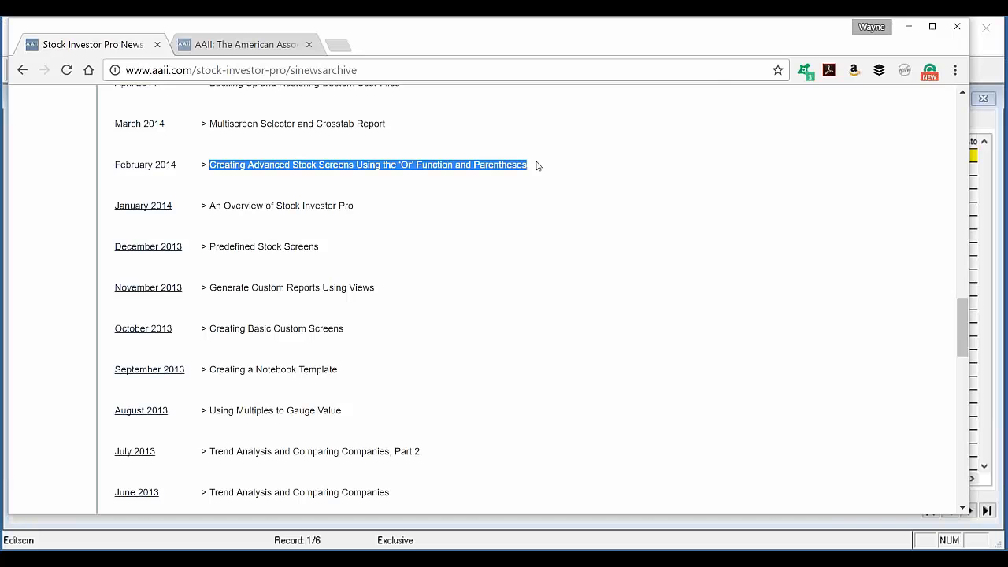
{"action": "left_click", "coordinate": [911, 28]}
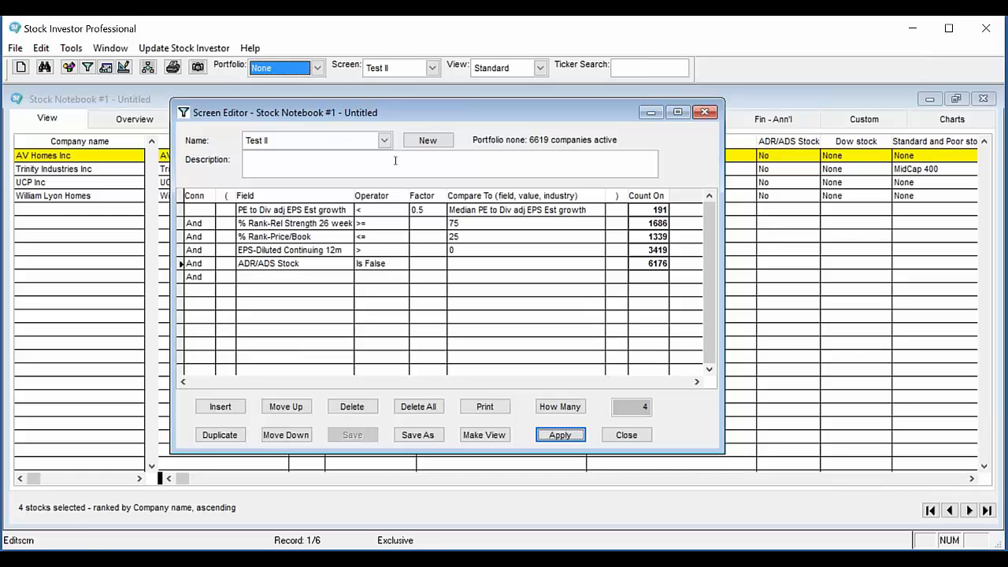
- Start a new screen whose first criterion is the Company Information field ADR/ADS Stock with the operator Is False
{"action": "left_click", "coordinate": [429, 143]}
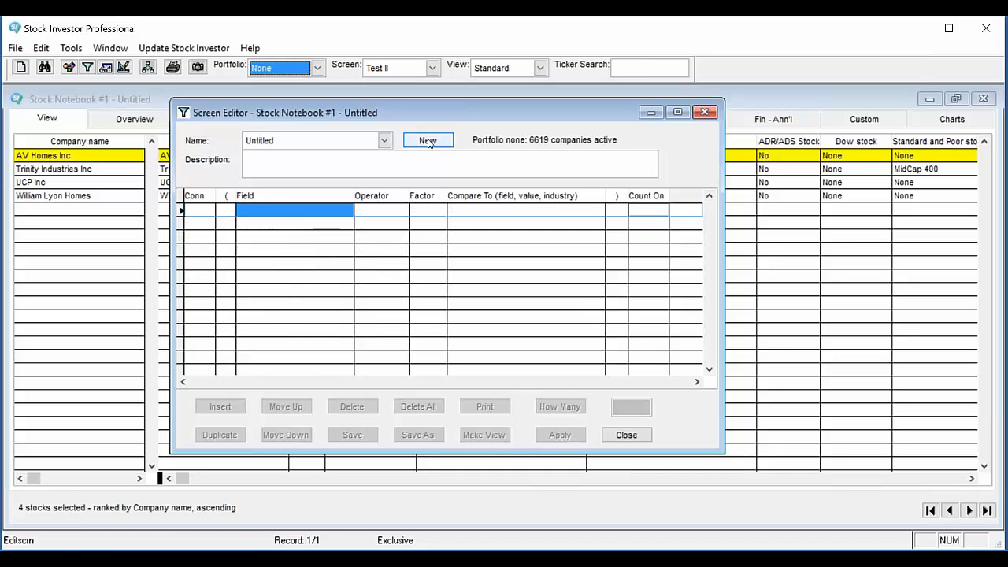
{"action": "left_click", "coordinate": [267, 209]}
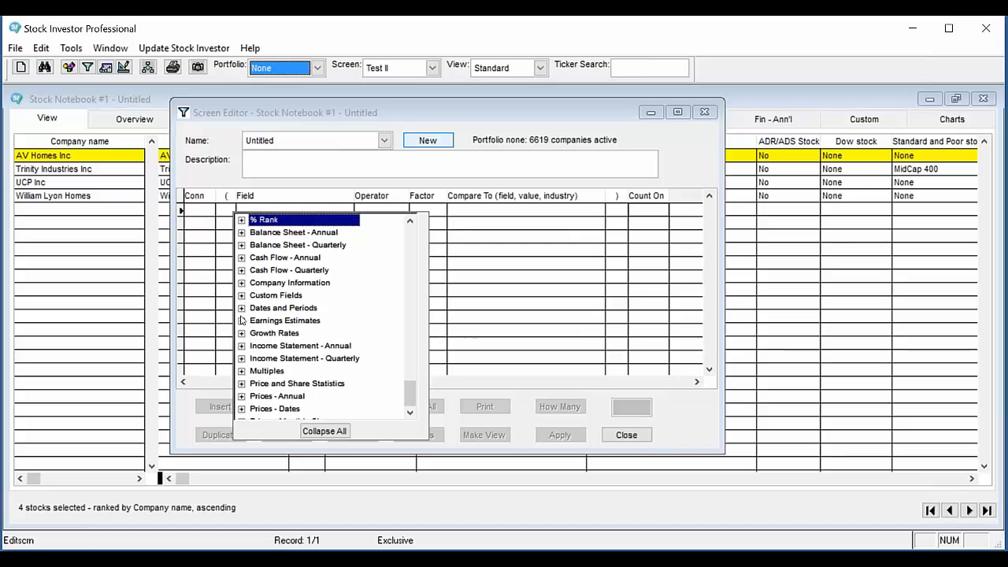
{"action": "left_click", "coordinate": [242, 284]}
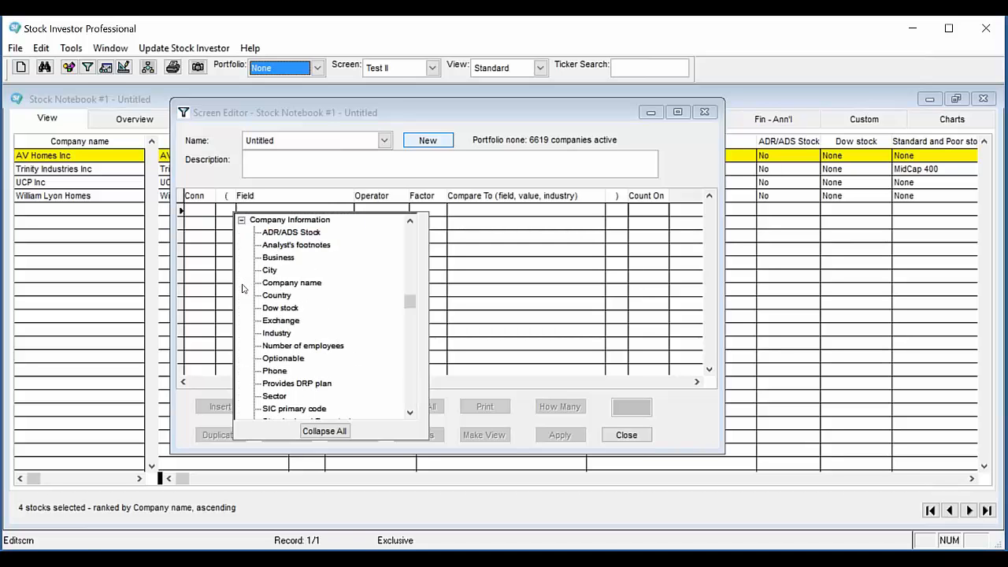
{"action": "left_click", "coordinate": [290, 233]}
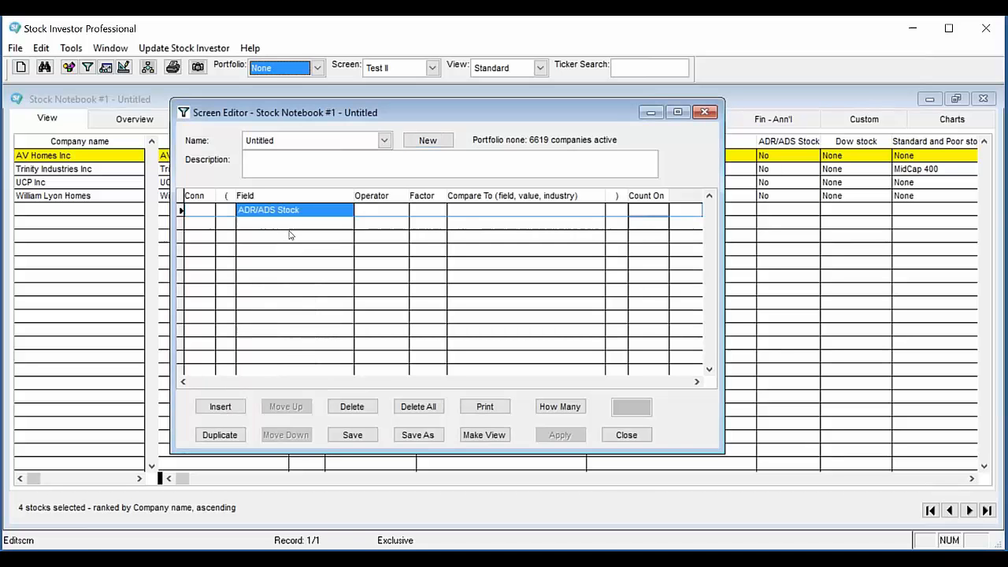
{"action": "left_click", "coordinate": [393, 211]}
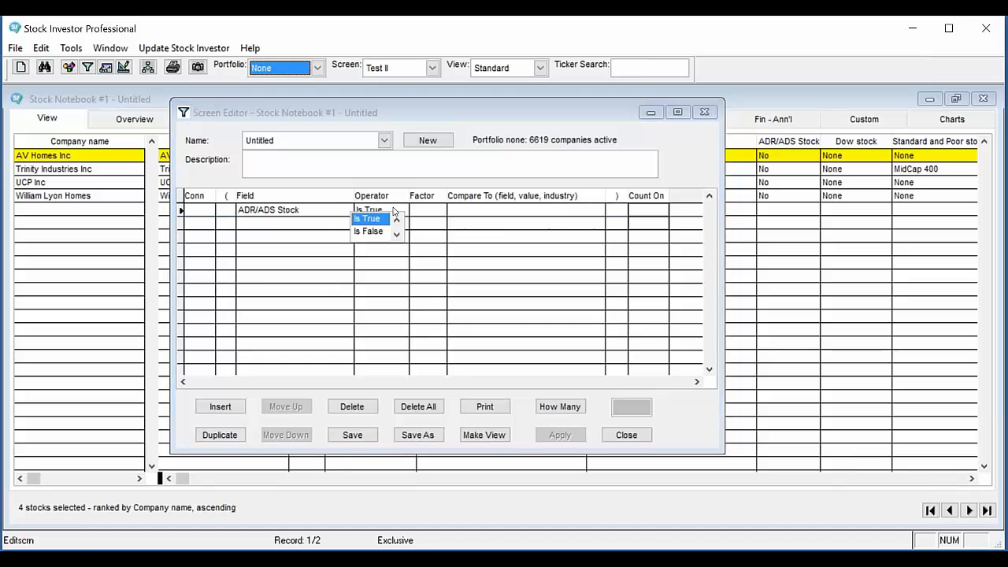
{"action": "left_click", "coordinate": [368, 232]}
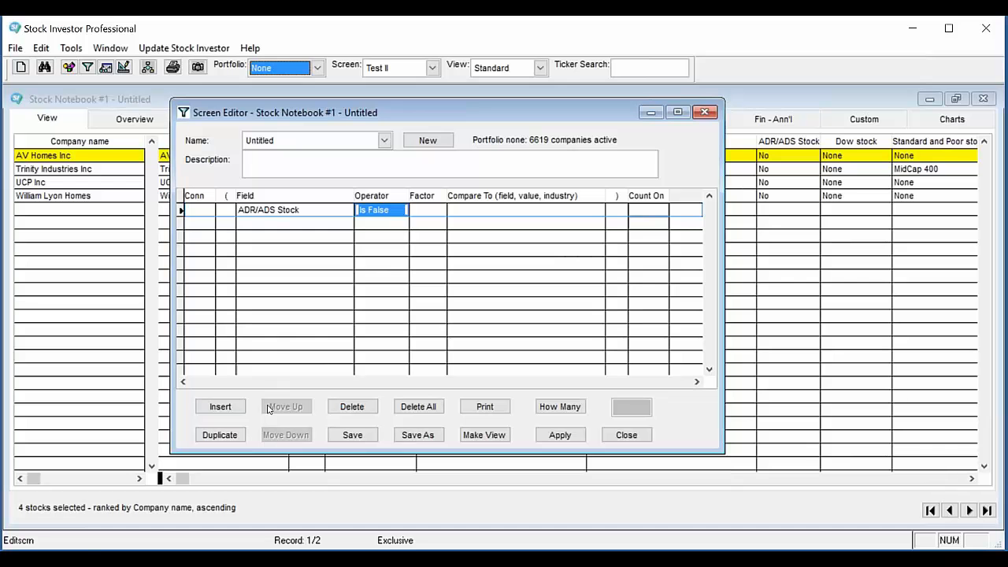
- Change a duplicate of the ADR/ADS Stock criterion to Industry Equals Beverages (Non-Alcoholic), and close the screen without saving it
{"action": "left_click", "coordinate": [221, 434]}
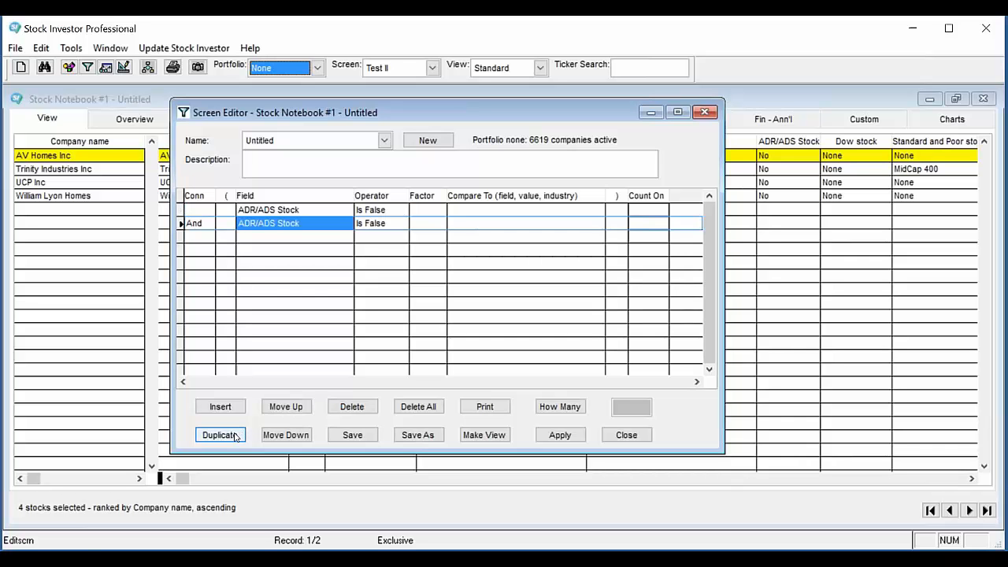
{"action": "left_click", "coordinate": [285, 226]}
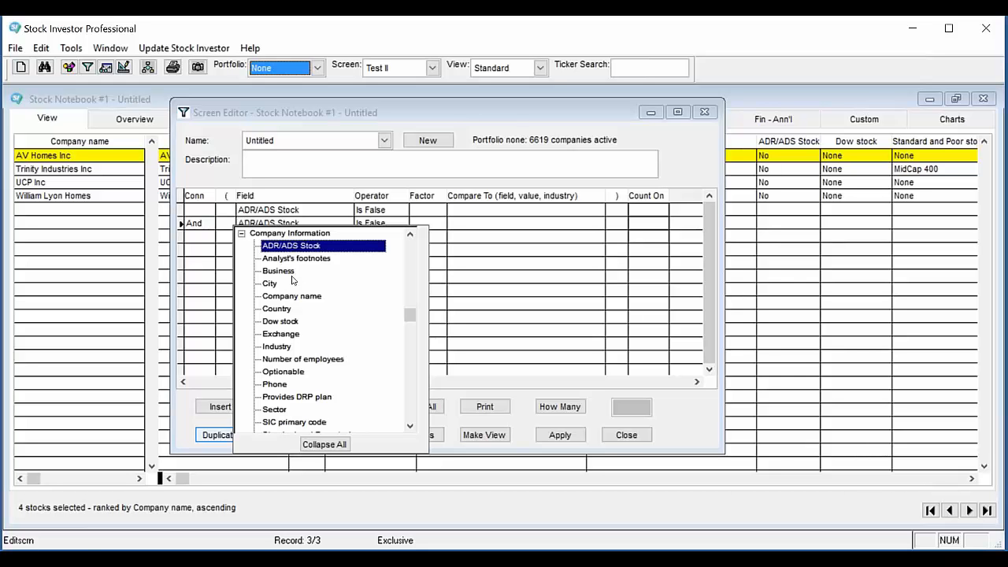
{"action": "left_click", "coordinate": [410, 428]}
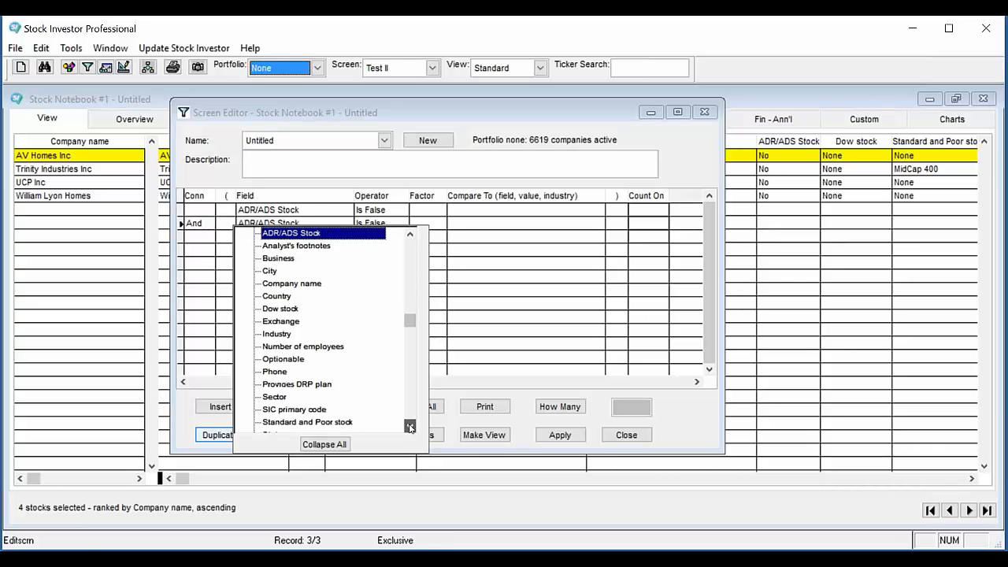
{"action": "left_click", "coordinate": [409, 428]}
{"action": "left_click", "coordinate": [410, 428]}
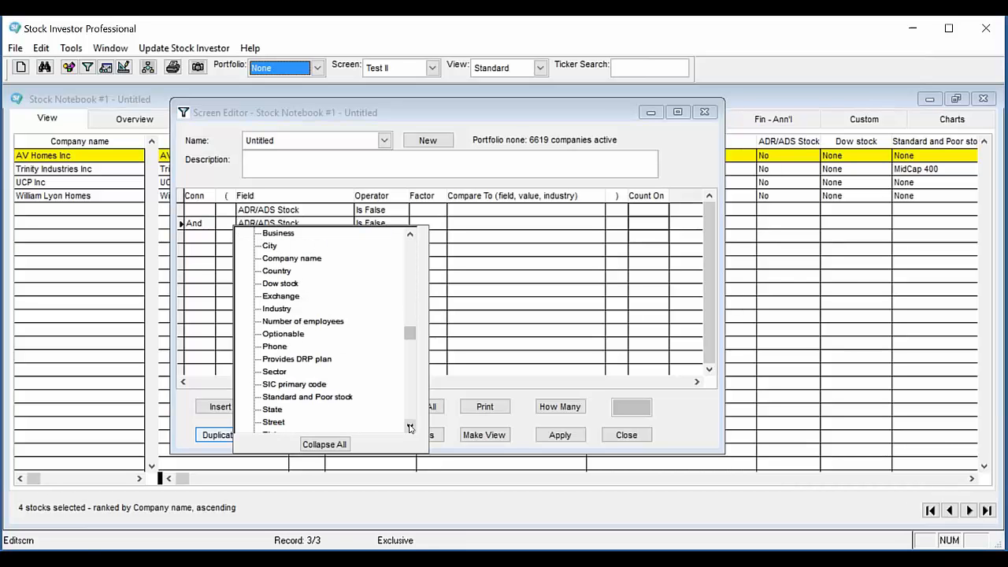
{"action": "left_click", "coordinate": [281, 309]}
{"action": "left_click", "coordinate": [371, 224]}
{"action": "left_click", "coordinate": [371, 224]}
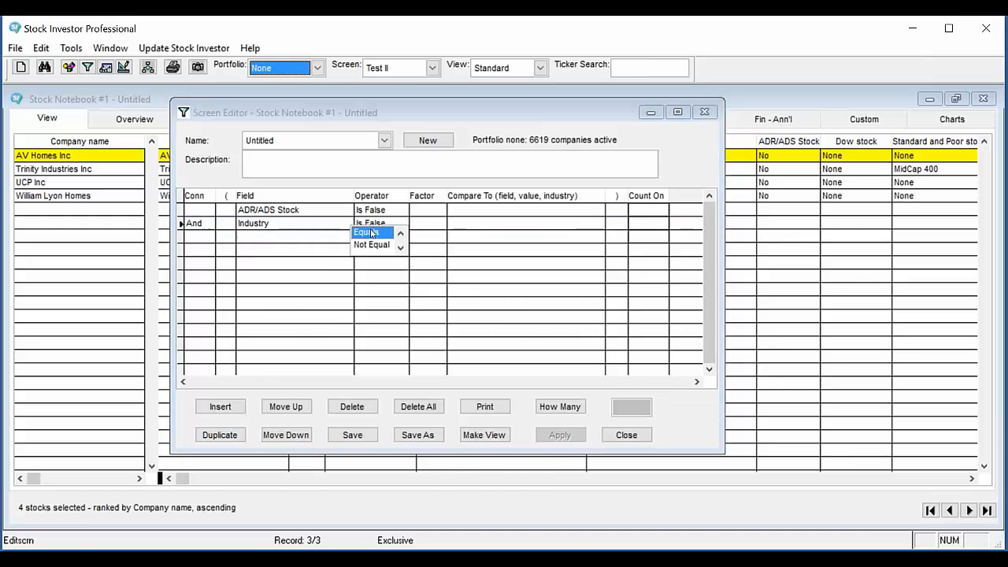
{"action": "left_click", "coordinate": [373, 236]}
{"action": "left_click", "coordinate": [459, 222]}
{"action": "left_click", "coordinate": [459, 222]}
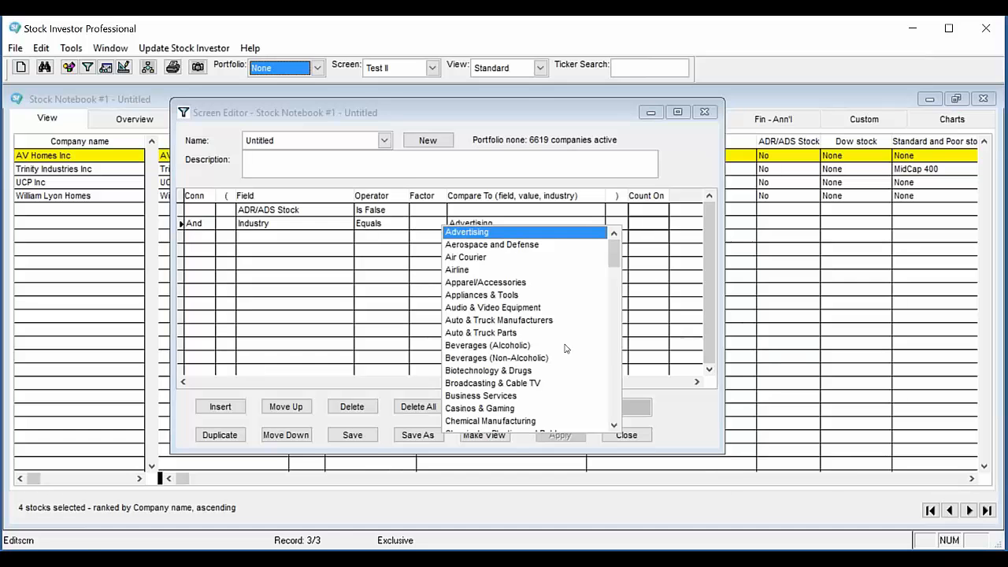
{"action": "left_click", "coordinate": [530, 359]}
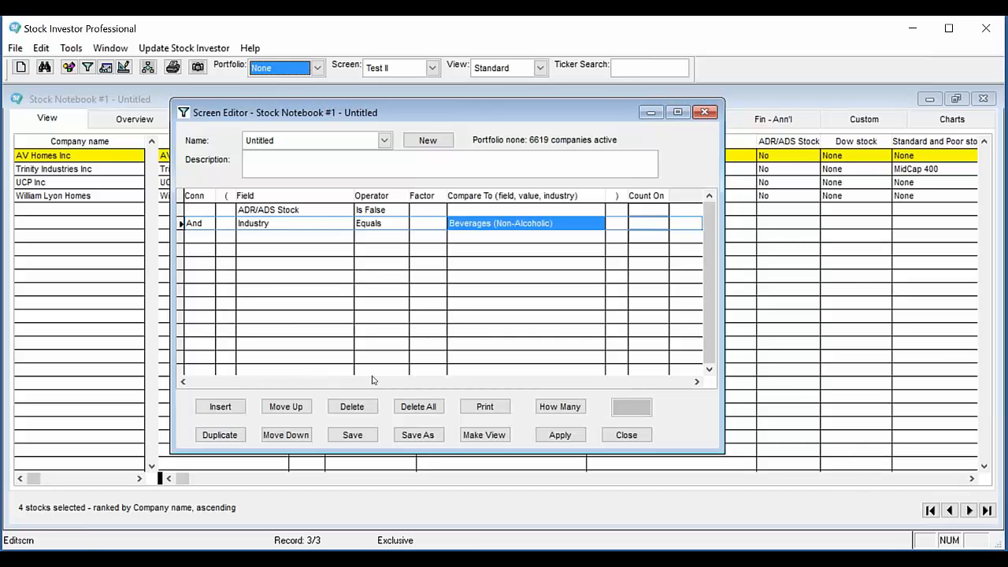
{"action": "left_click", "coordinate": [704, 114]}
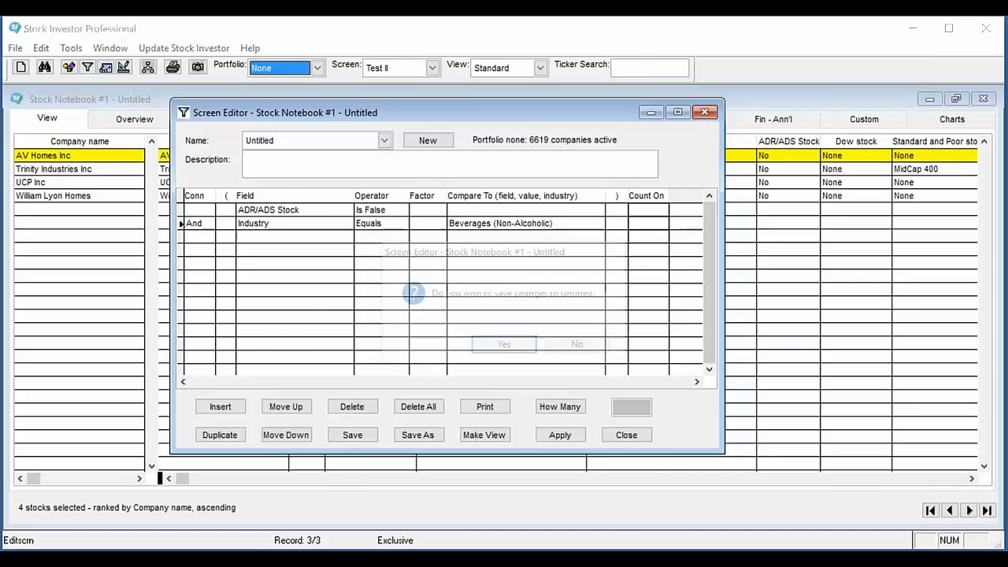
{"action": "left_click", "coordinate": [581, 347]}
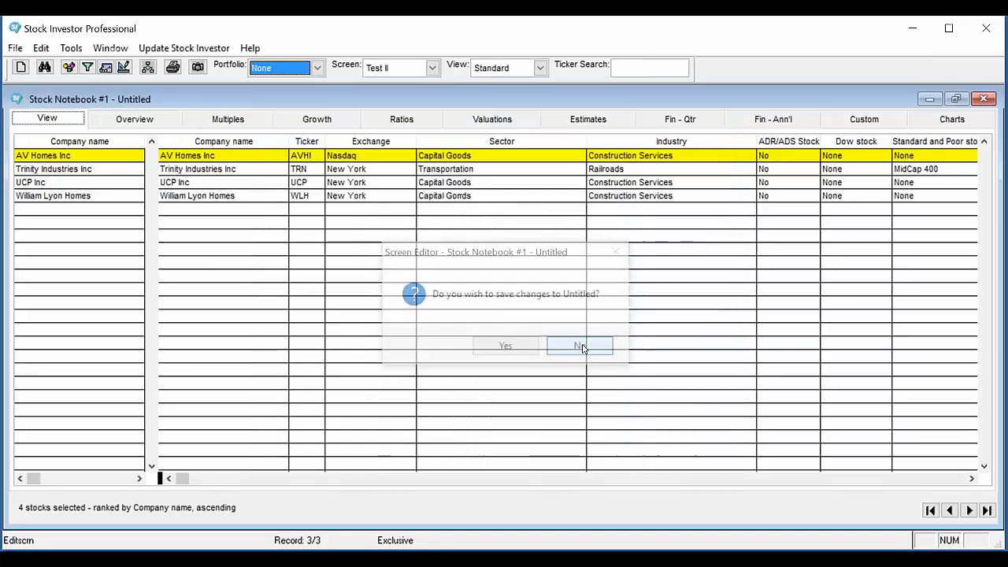
- Reopen the Test II screen, make a view from its criteria fields and save that view as Test
{"action": "left_click", "coordinate": [86, 67]}
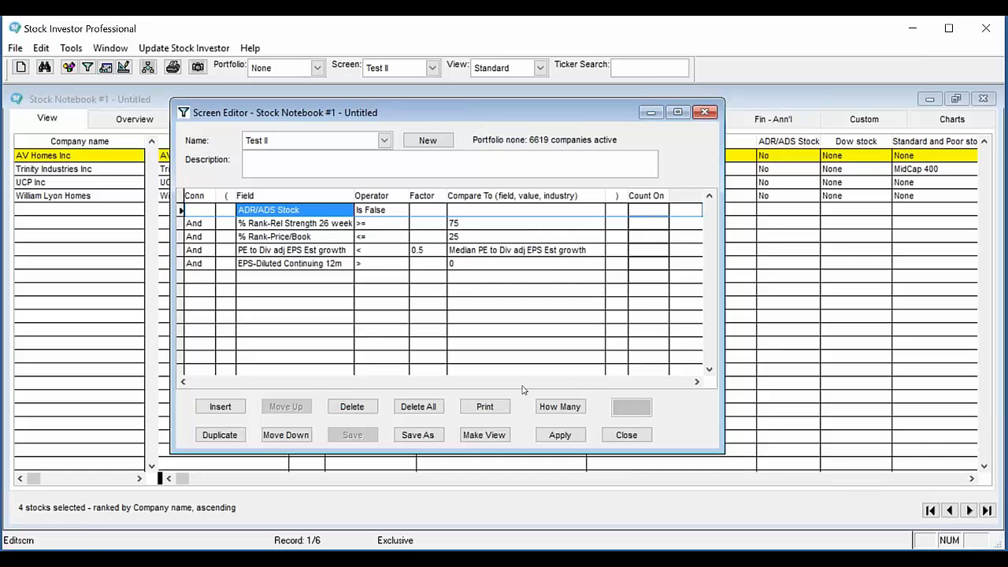
{"action": "left_click", "coordinate": [493, 435]}
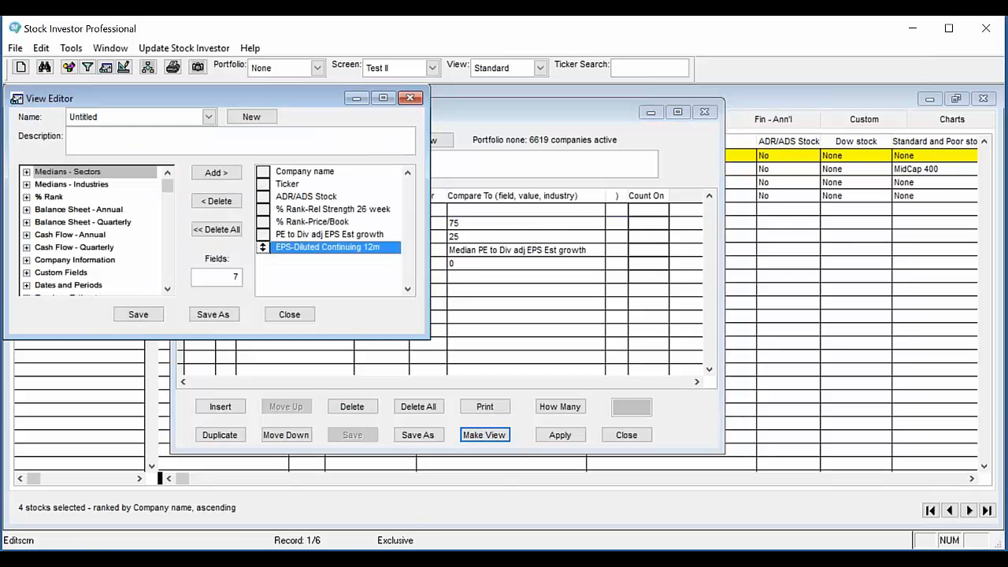
{"action": "left_click_drag", "start_coordinate": [317, 99], "coordinate": [846, 276]}
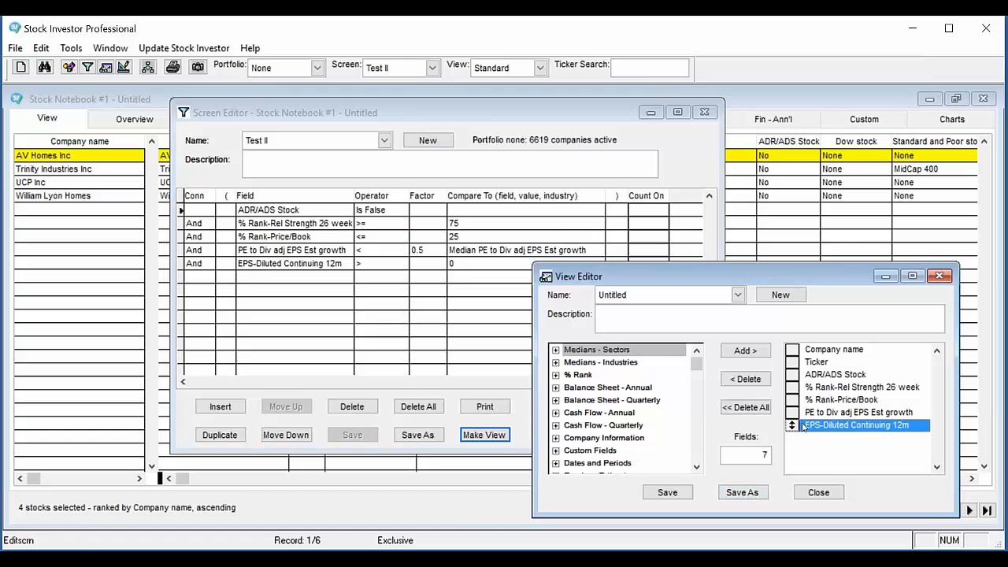
{"action": "left_click", "coordinate": [752, 493]}
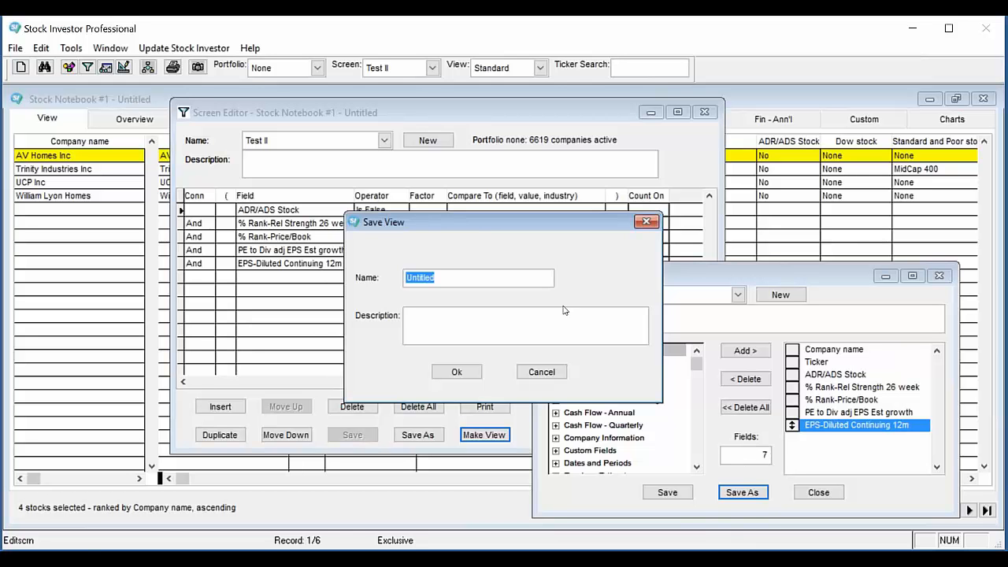
{"action": "type", "text": "Test"}
{"action": "left_click", "coordinate": [456, 372]}
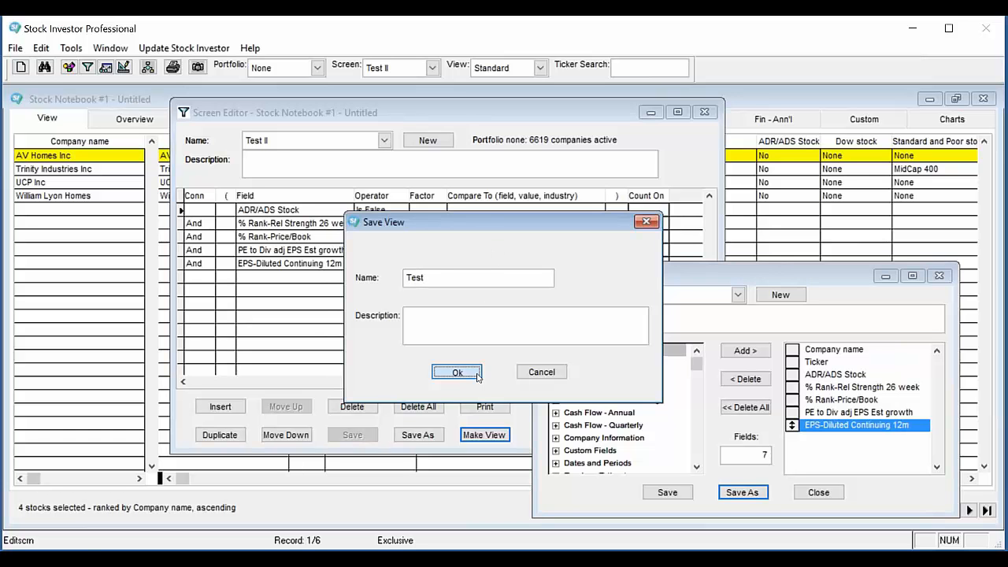
{"action": "left_click", "coordinate": [818, 493]}
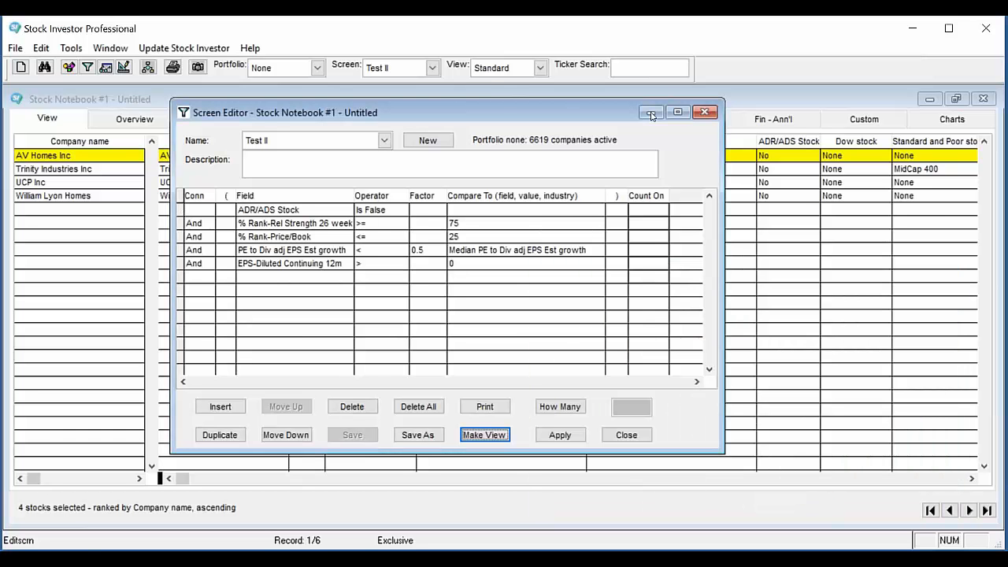
- Apply the Test II screen, put the Screen Editor out of the way and switch the notebook to the Test view
{"action": "left_click", "coordinate": [562, 436]}
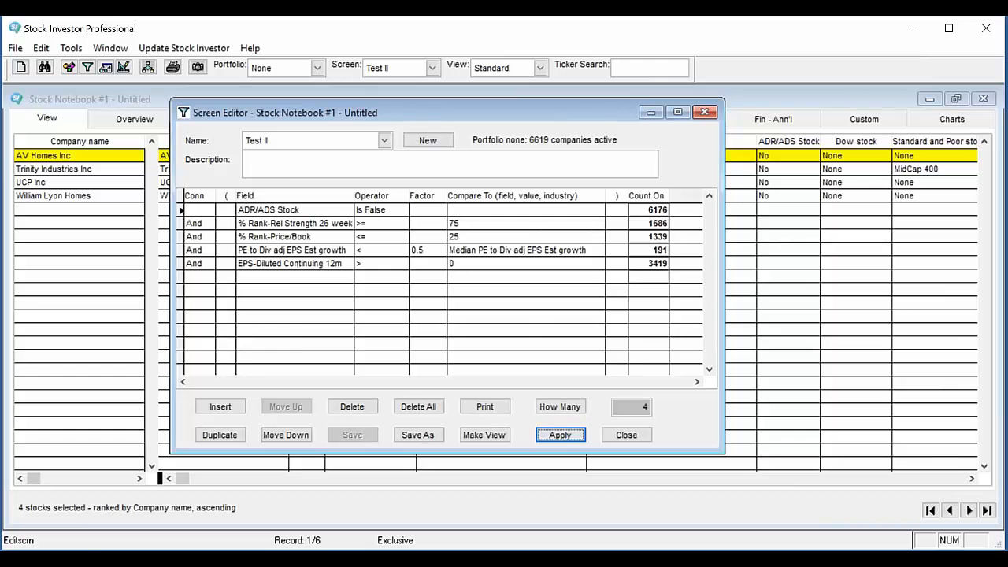
{"action": "left_click", "coordinate": [651, 112]}
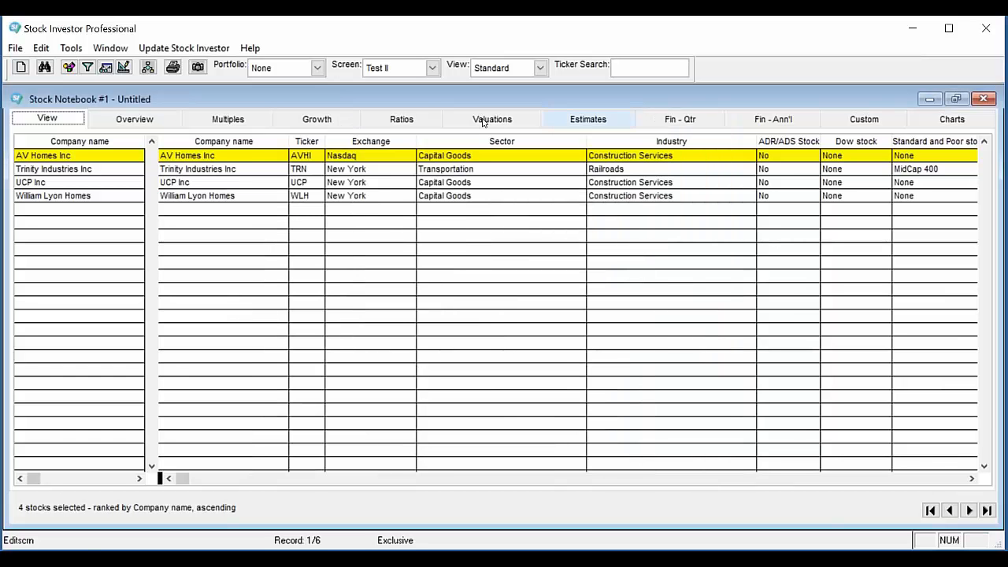
{"action": "left_click", "coordinate": [502, 71]}
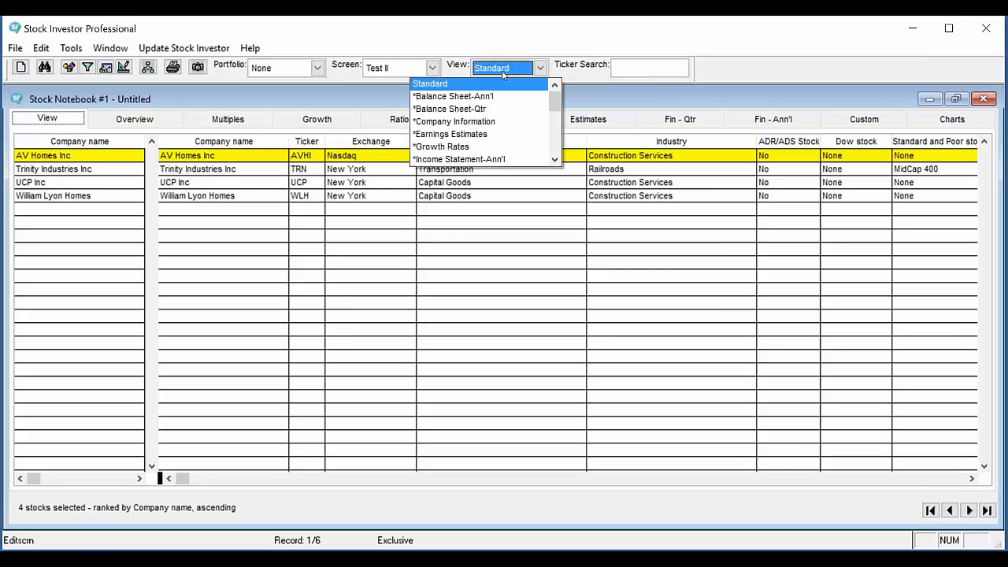
{"action": "left_click_drag", "start_coordinate": [557, 98], "coordinate": [557, 142]}
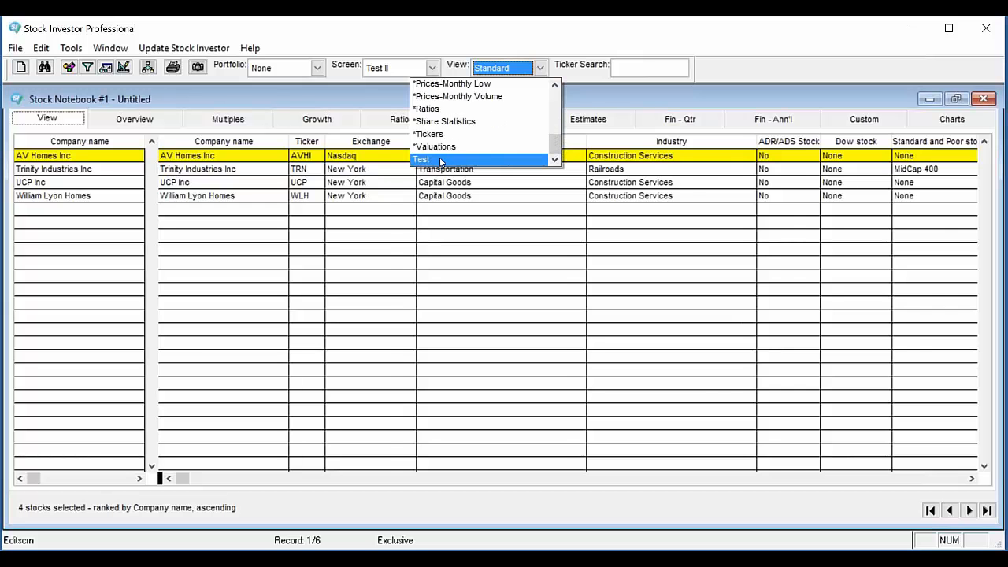
{"action": "left_click", "coordinate": [441, 159]}
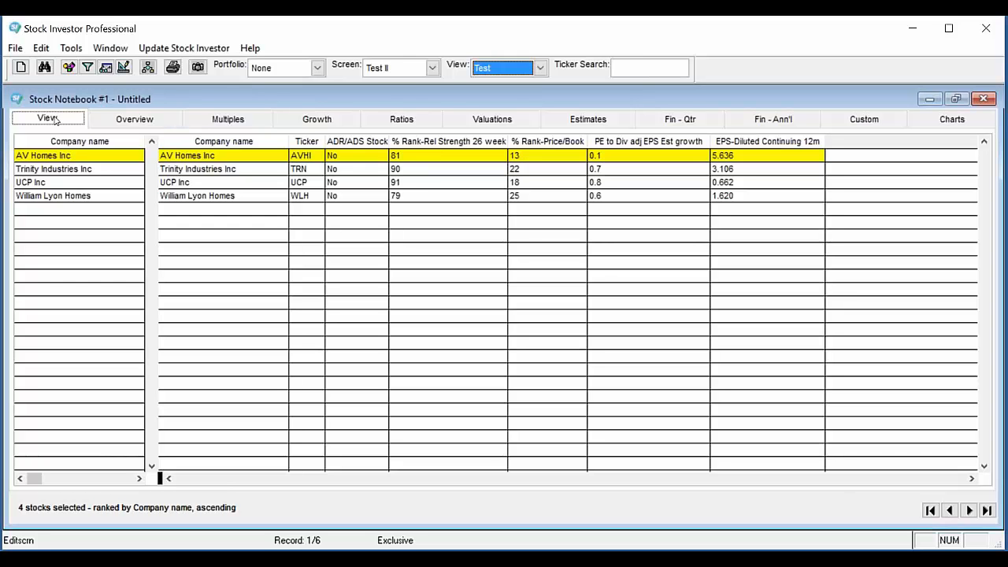
- Reset the notebook's screen to None and its view to Standard
{"action": "left_click", "coordinate": [432, 68]}
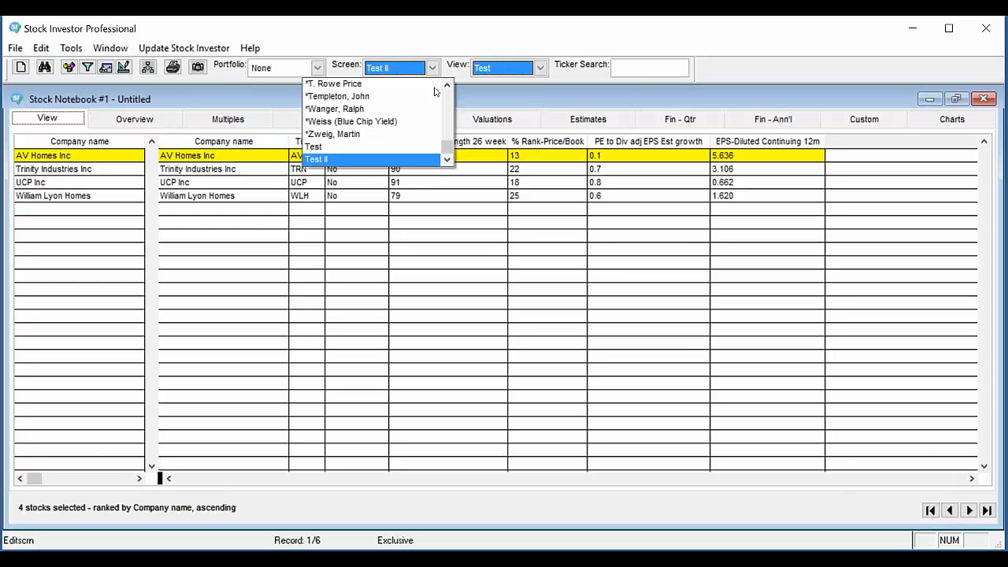
{"action": "left_click_drag", "start_coordinate": [447, 148], "coordinate": [452, 86]}
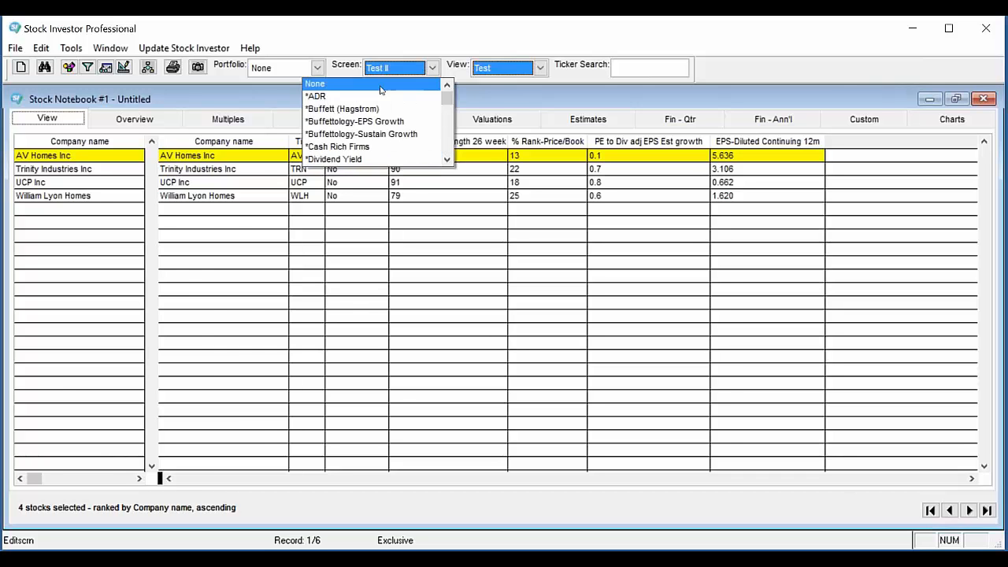
{"action": "left_click", "coordinate": [383, 87]}
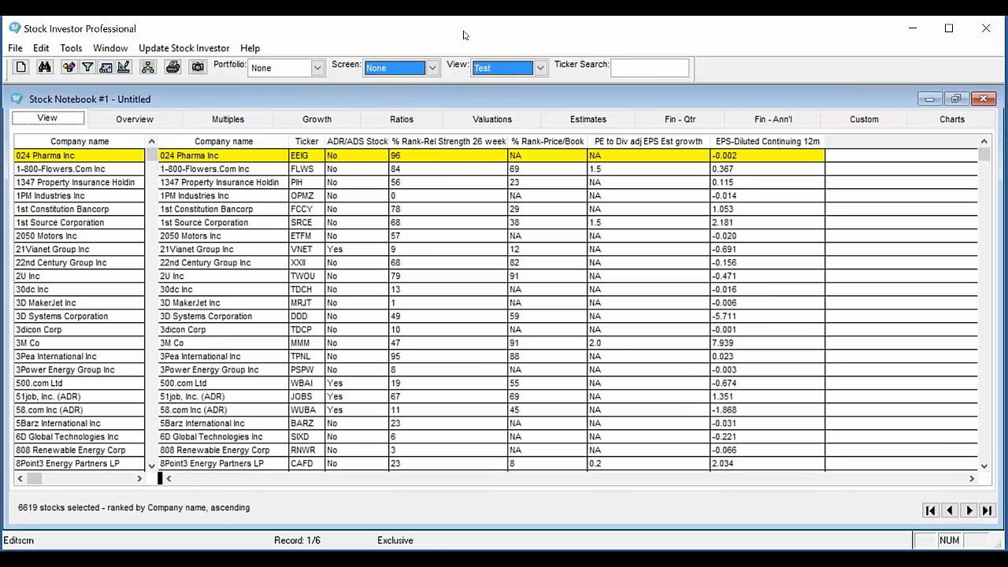
{"action": "left_click", "coordinate": [540, 68]}
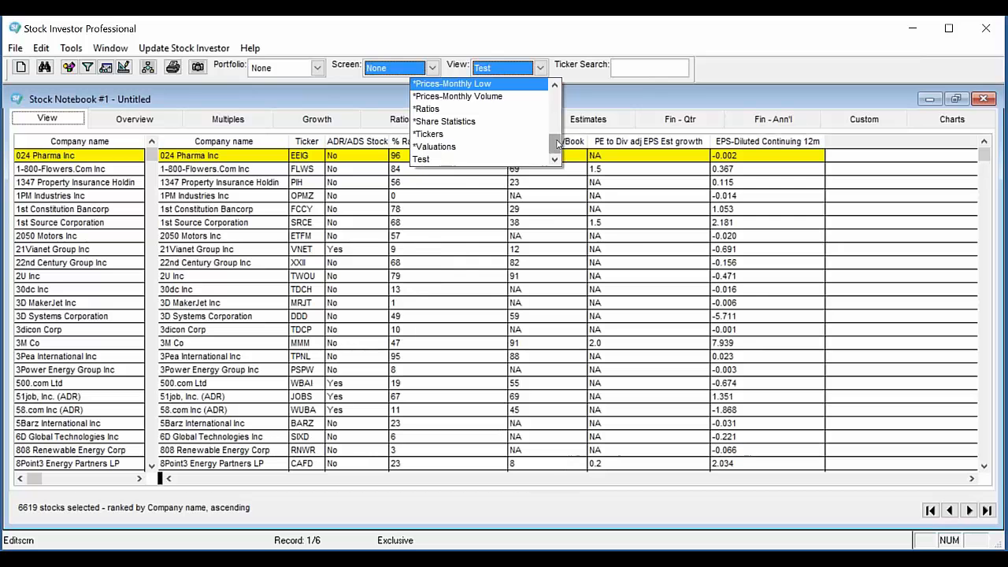
{"action": "left_click", "coordinate": [493, 85]}
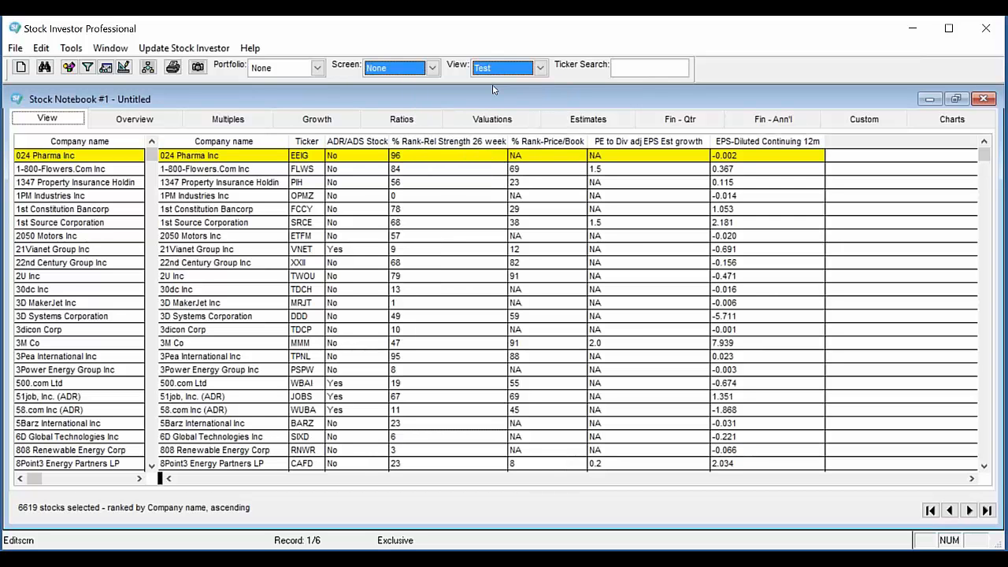
{"action": "left_click", "coordinate": [501, 69]}
{"action": "scroll", "coordinate": [540, 103], "scroll_direction": "up", "scroll_amount": 3}
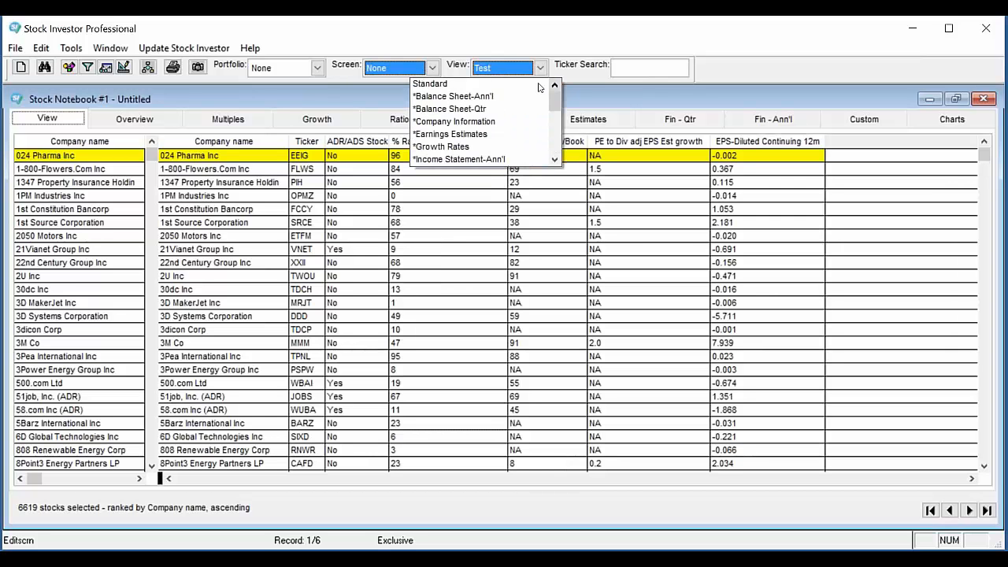
{"action": "left_click", "coordinate": [495, 85]}
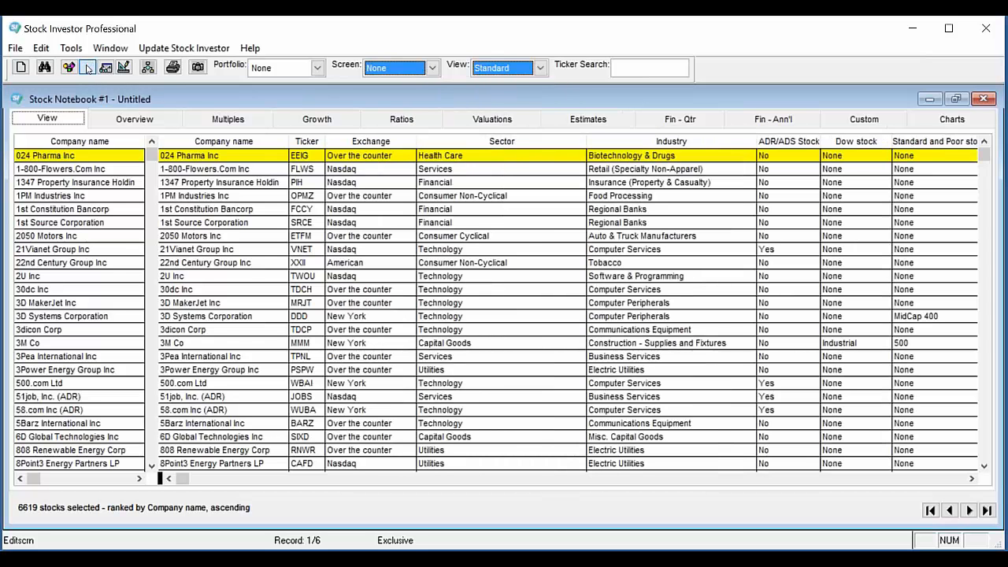
- Start a new screen whose first criterion uses the Company Information field State
{"action": "left_click", "coordinate": [88, 69]}
{"action": "left_click", "coordinate": [425, 140]}
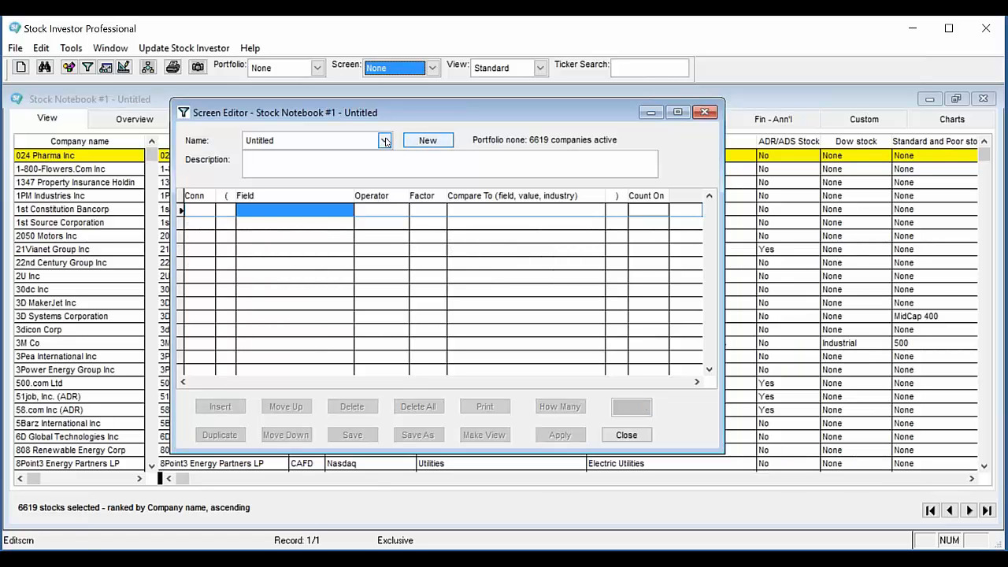
{"action": "left_click", "coordinate": [385, 141]}
{"action": "left_click", "coordinate": [393, 116]}
{"action": "left_click", "coordinate": [257, 210]}
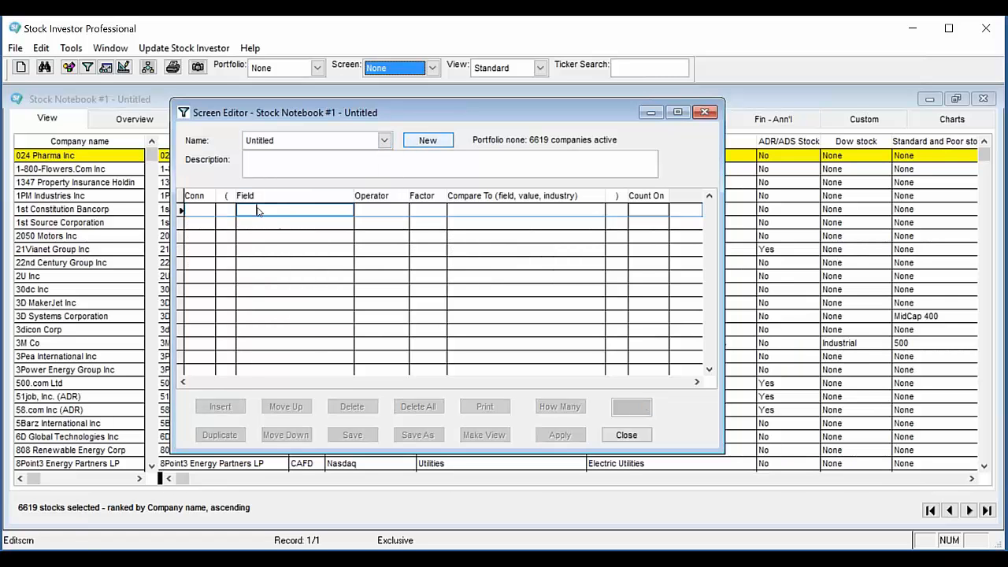
{"action": "left_click", "coordinate": [242, 283]}
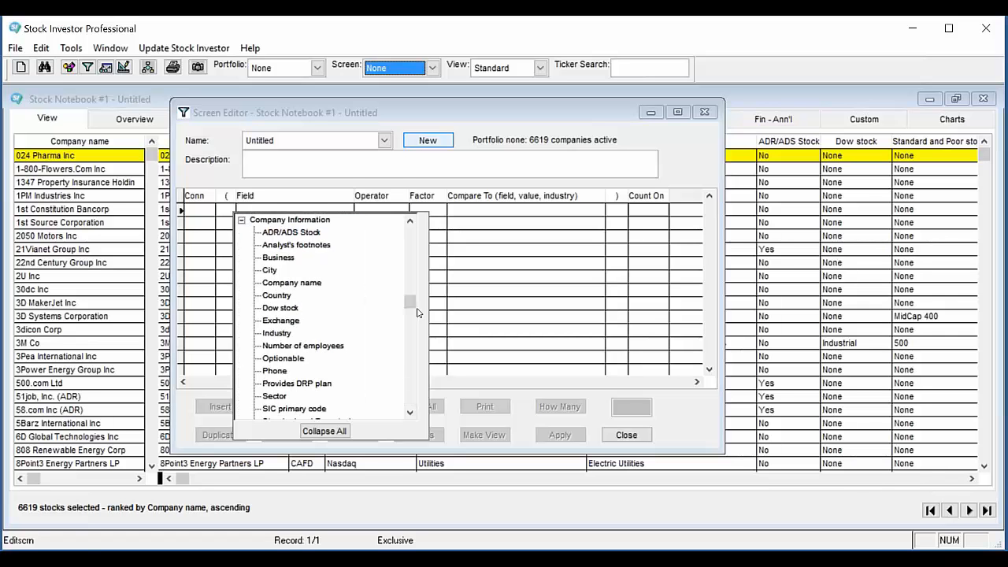
{"action": "left_click_drag", "start_coordinate": [410, 304], "coordinate": [415, 325]}
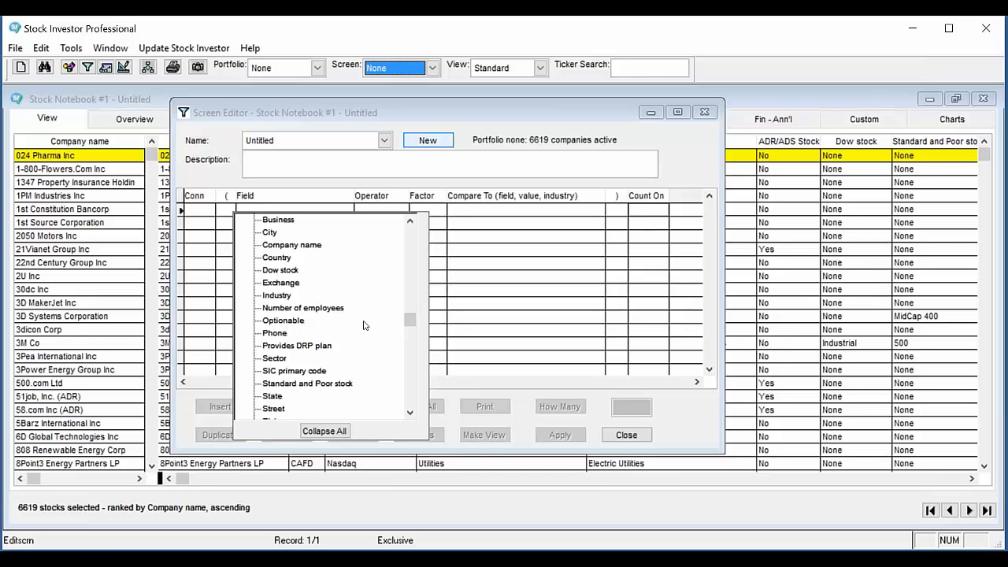
{"action": "double_click", "coordinate": [274, 397]}
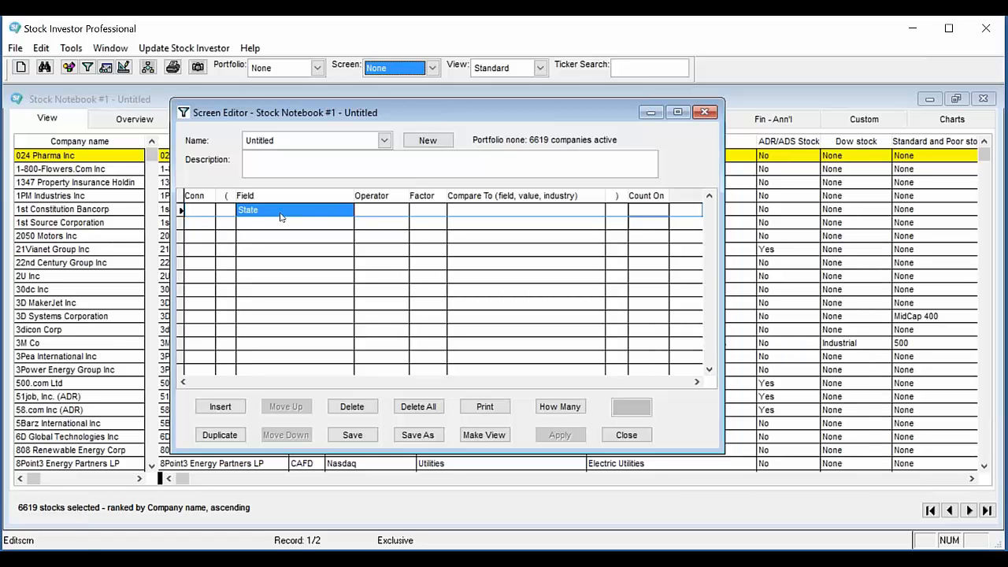
- Complete the State criterion with the operator Equals and the comparison value MI
{"action": "left_click", "coordinate": [381, 211]}
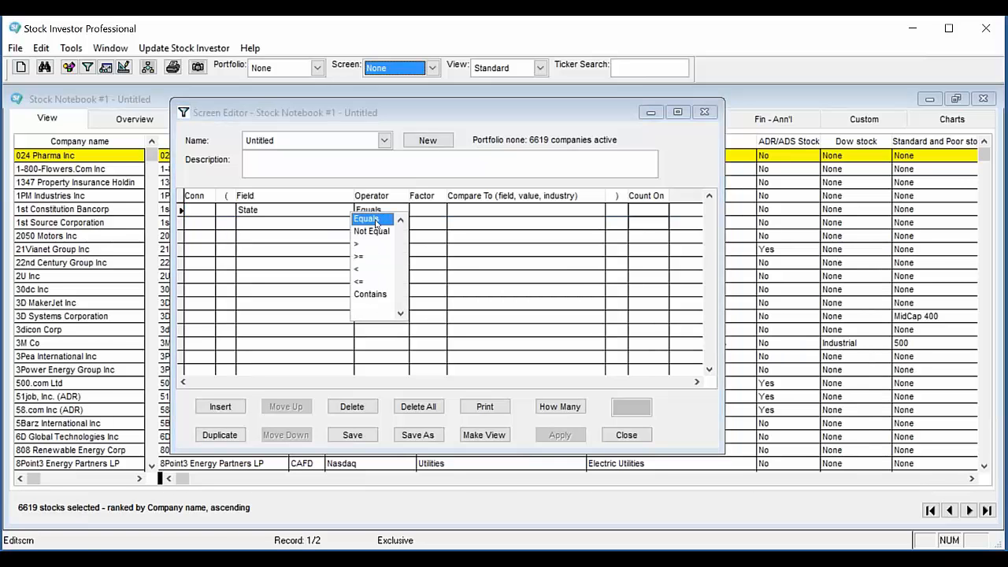
{"action": "left_click", "coordinate": [376, 222]}
{"action": "left_click", "coordinate": [479, 209]}
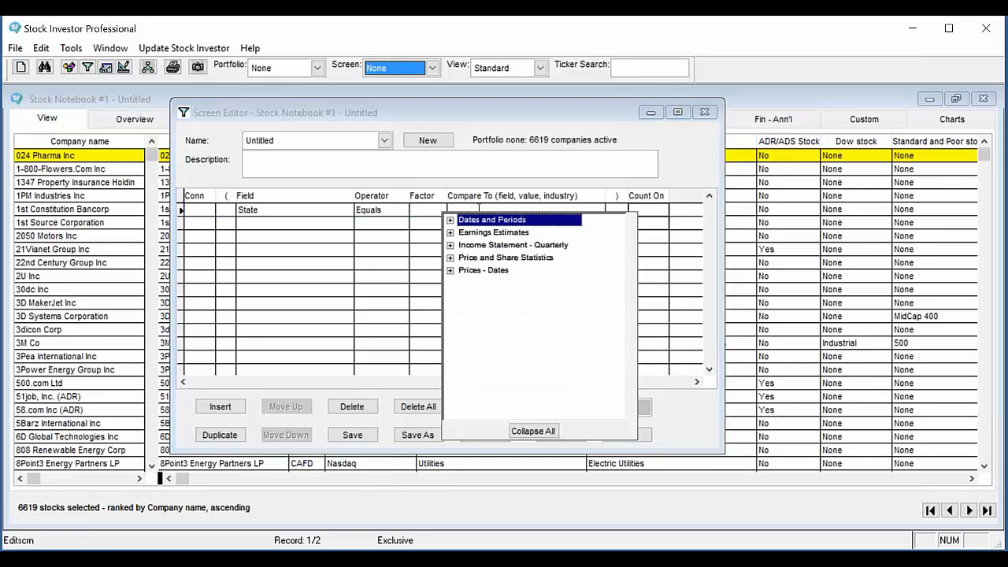
{"action": "key", "text": "Escape"}
{"action": "type", "text": "MI"}
{"action": "key", "text": "Tab"}
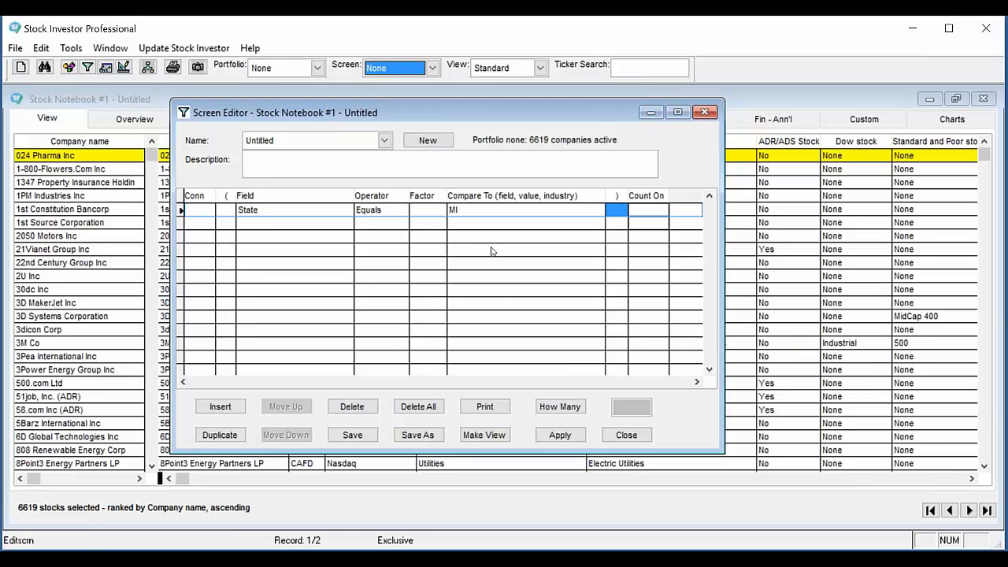
- Count the companies that pass the State criterion and apply the screen to the notebook
{"action": "left_click", "coordinate": [574, 407]}
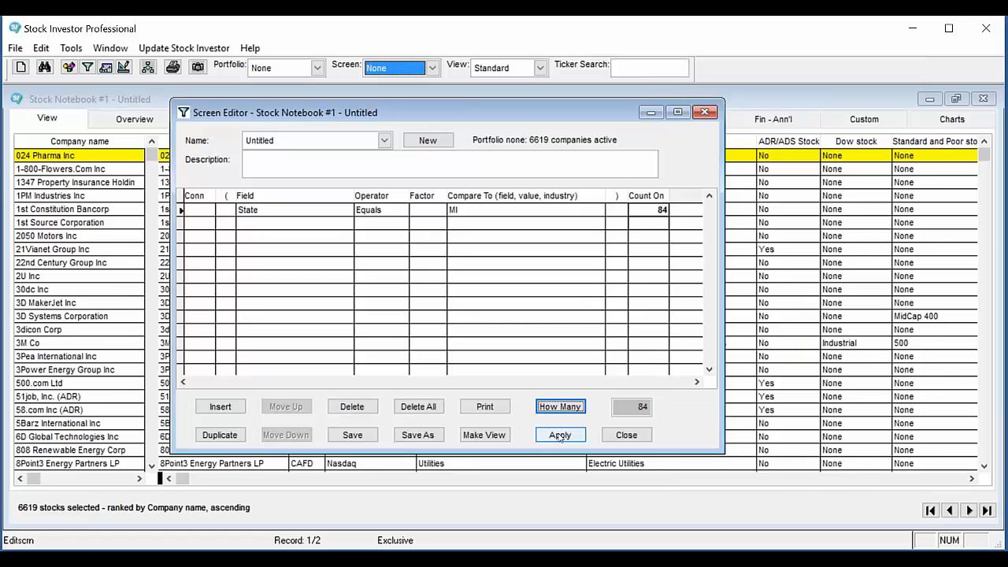
{"action": "left_click", "coordinate": [560, 434]}
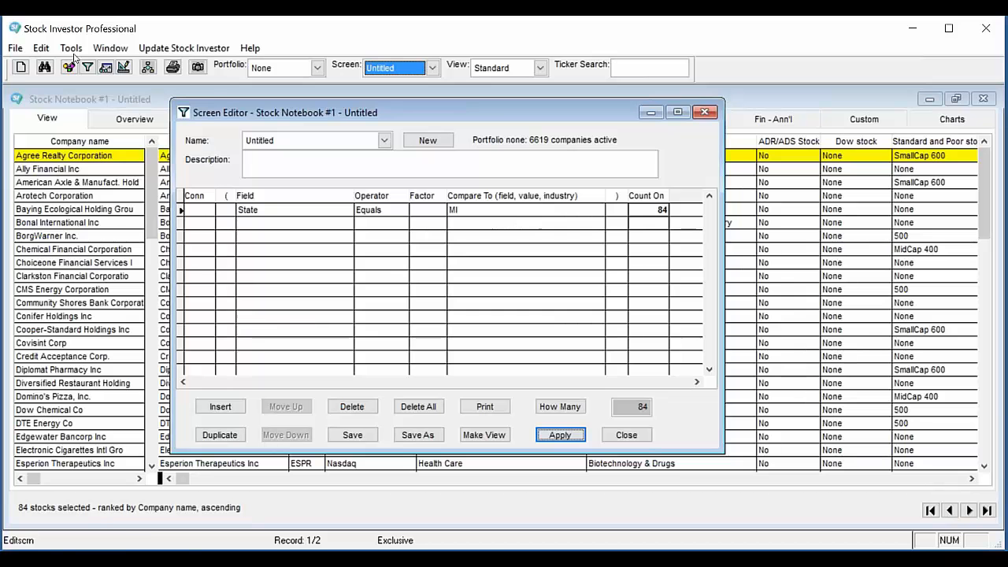
{"action": "left_click", "coordinate": [19, 49]}
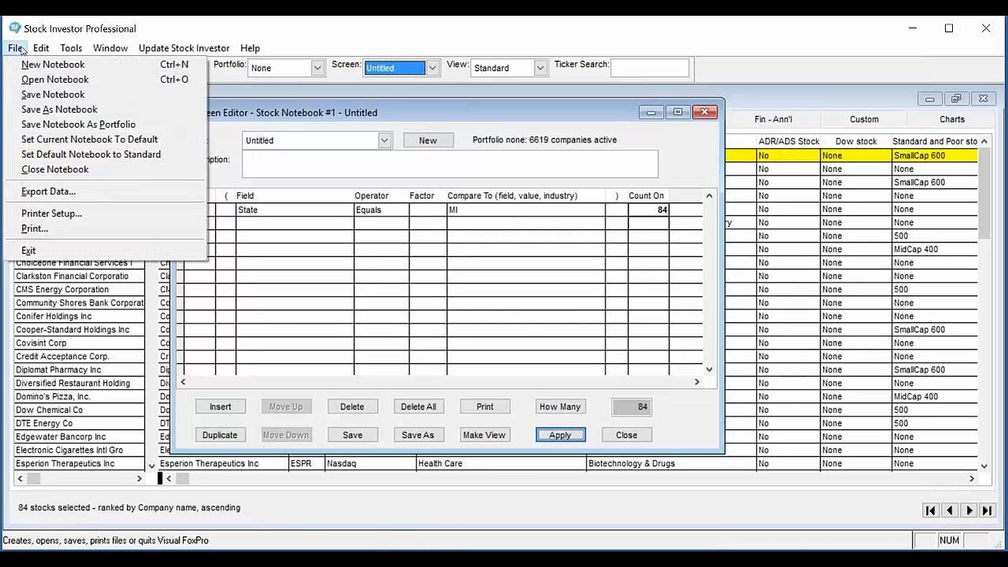
{"action": "left_click", "coordinate": [498, 111]}
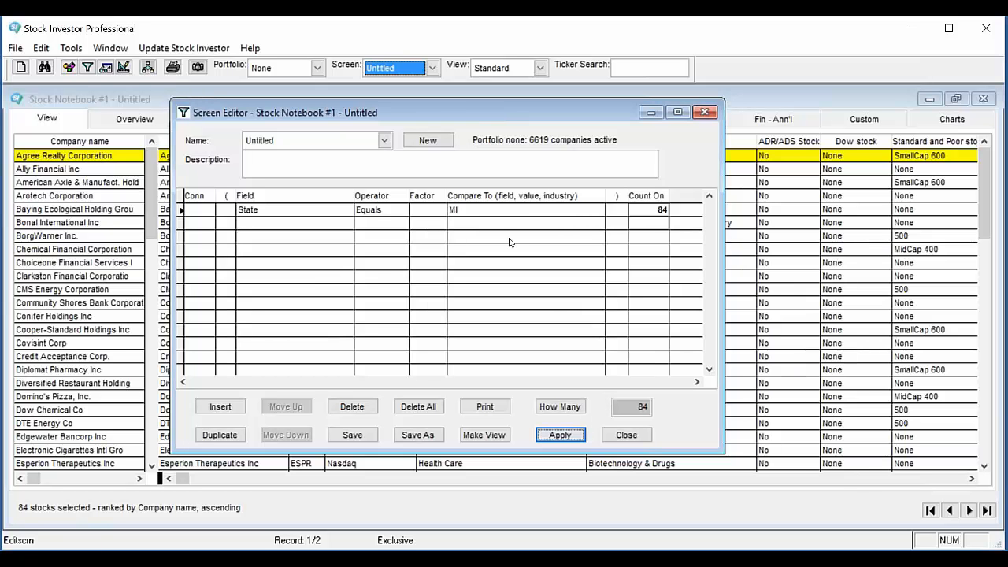
{"action": "left_click", "coordinate": [560, 435]}
- Save the screened notebook as a portfolio named MI stocks
{"action": "left_click", "coordinate": [14, 48]}
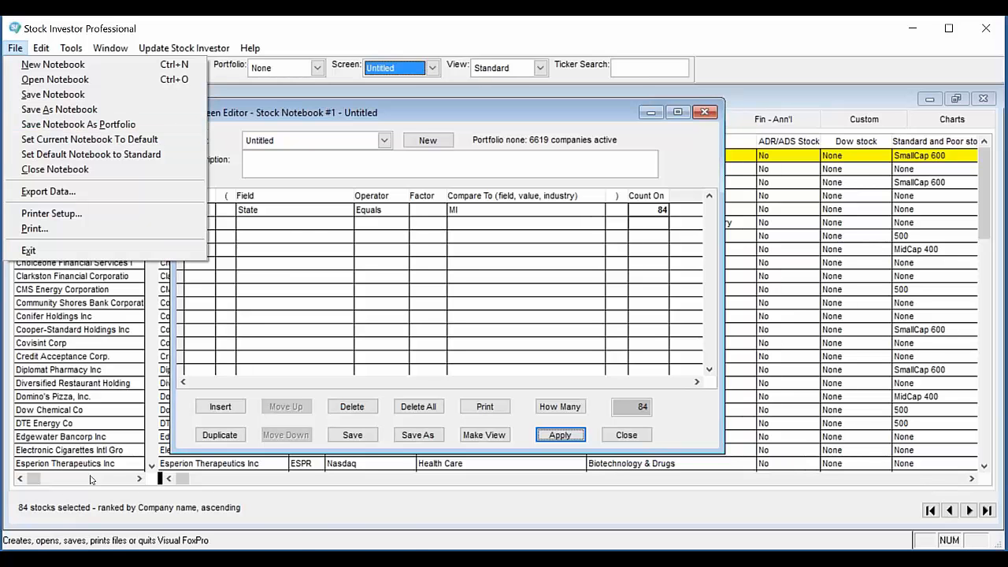
{"action": "left_click", "coordinate": [66, 127]}
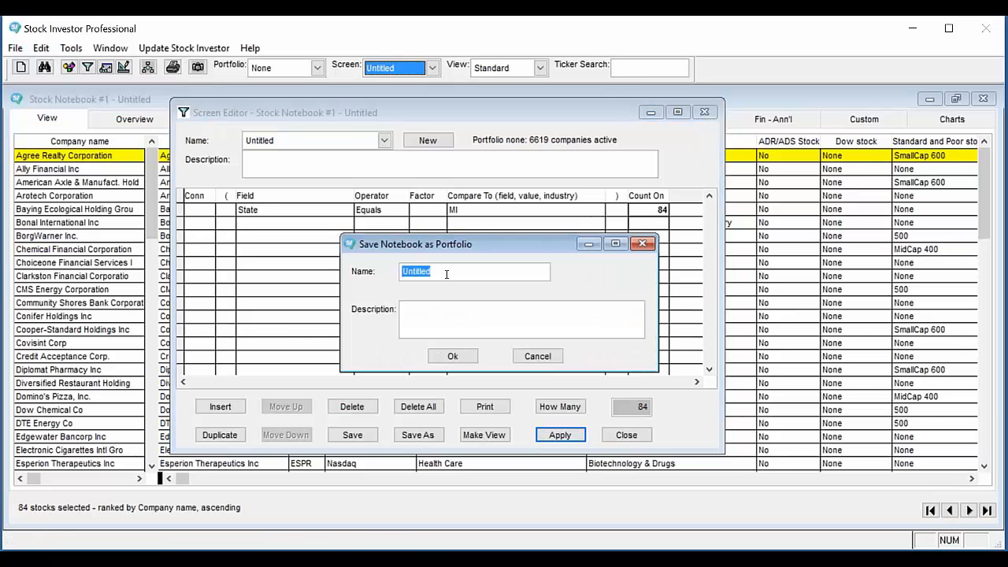
{"action": "type", "text": "MI stocks"}
{"action": "left_click", "coordinate": [452, 355]}
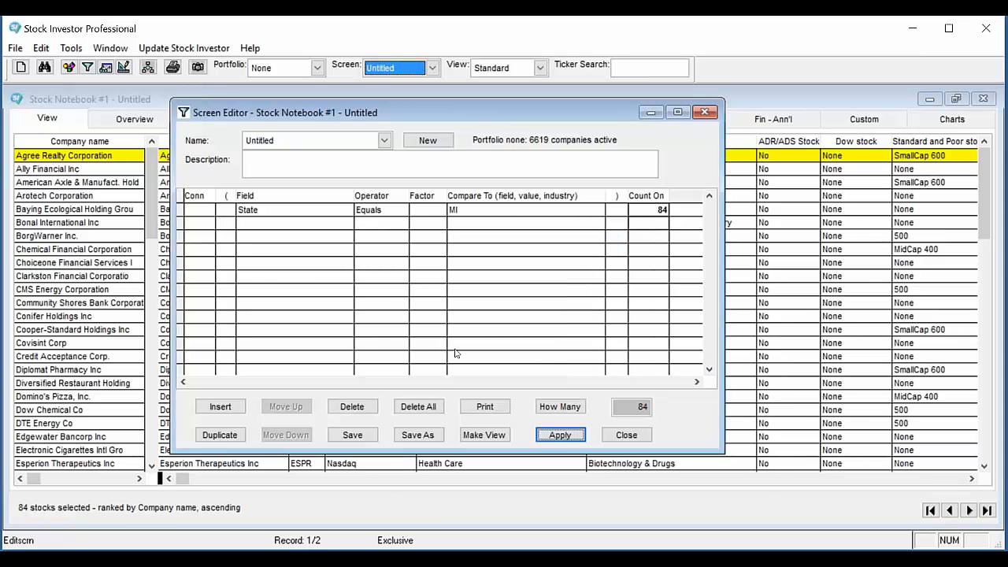
- Close the Screen Editor without saving the State screen, and make MI stocks the active portfolio
{"action": "left_click", "coordinate": [627, 436]}
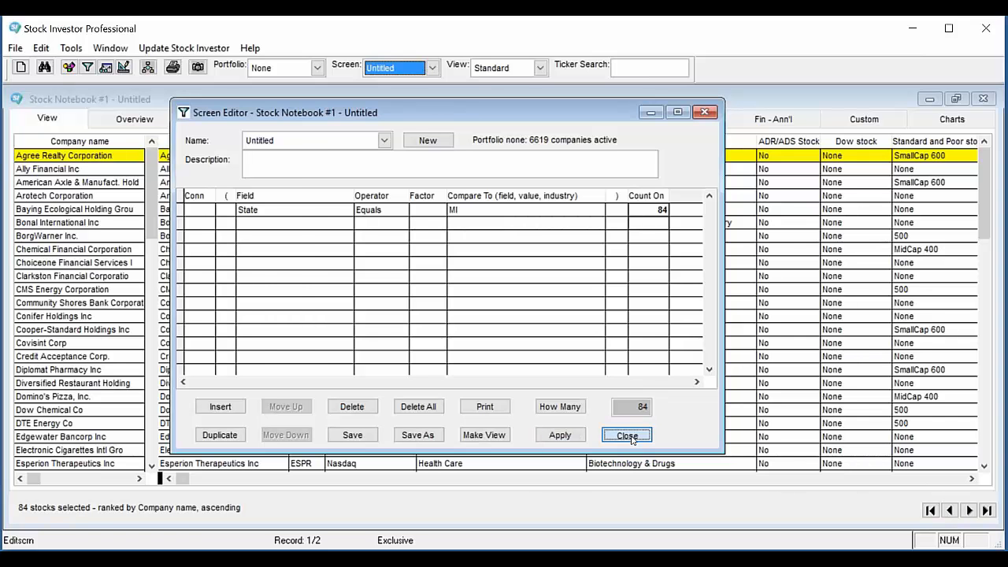
{"action": "left_click", "coordinate": [583, 347]}
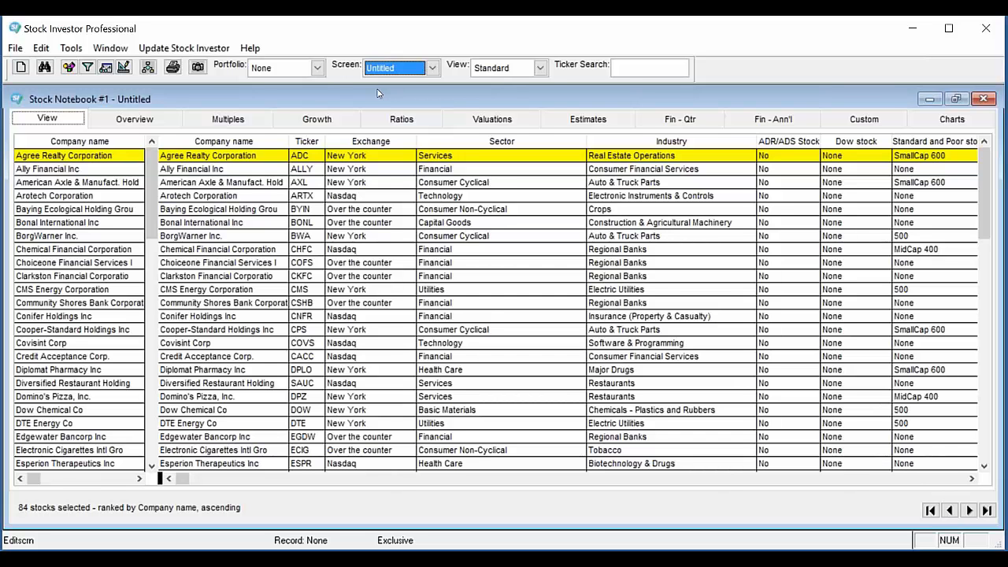
{"action": "left_click", "coordinate": [317, 68]}
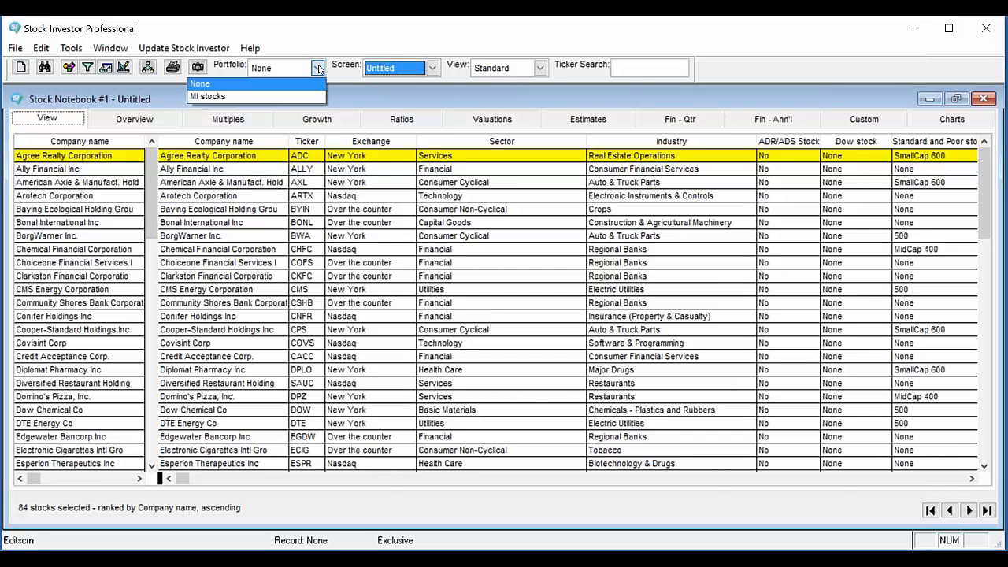
{"action": "left_click", "coordinate": [222, 99]}
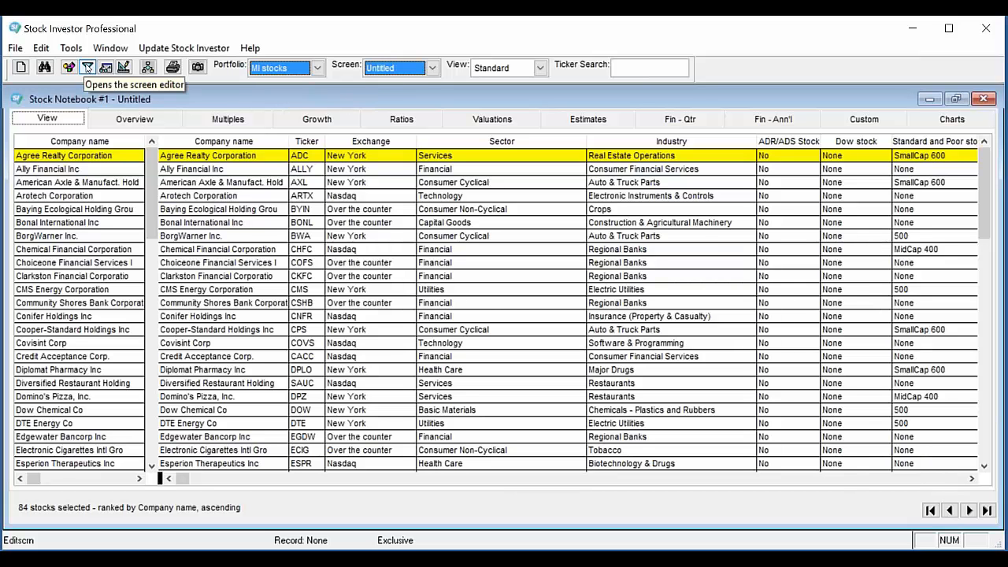
- Reopen the Screen Editor and load the built-in *Price-to-Sales screen for the MI stocks portfolio
{"action": "left_click", "coordinate": [88, 69]}
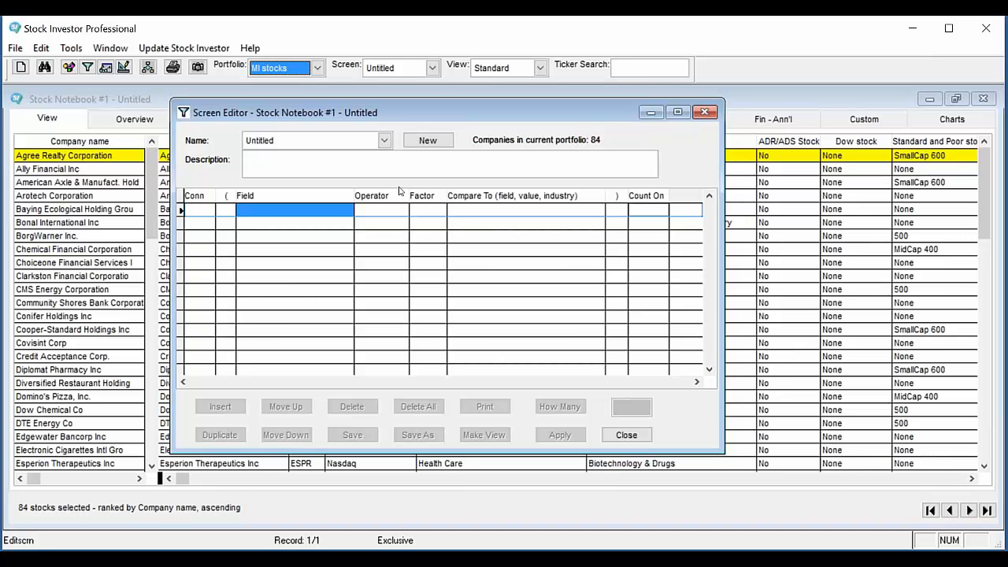
{"action": "left_click", "coordinate": [384, 140]}
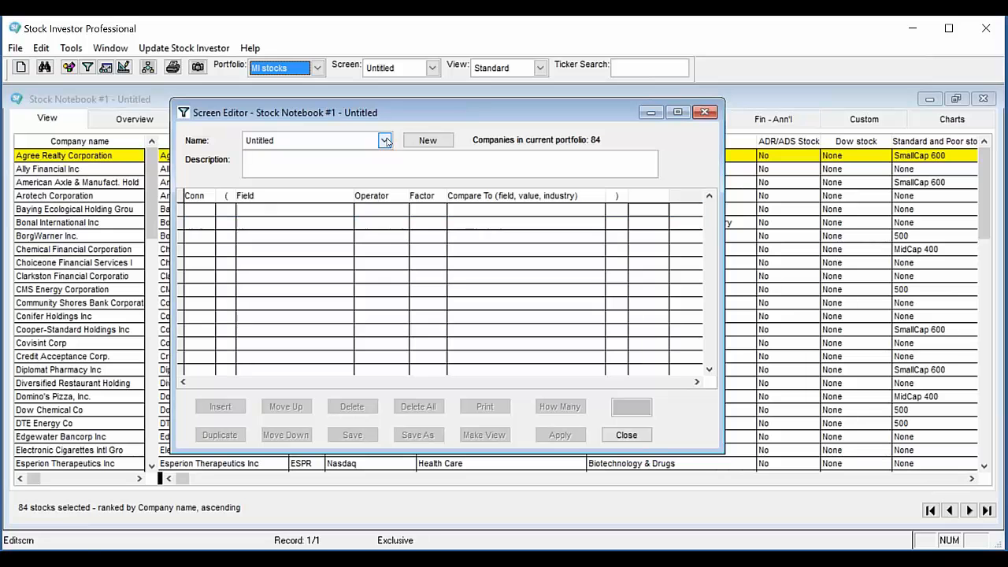
{"action": "scroll", "coordinate": [387, 171], "scroll_direction": "up", "scroll_amount": 2}
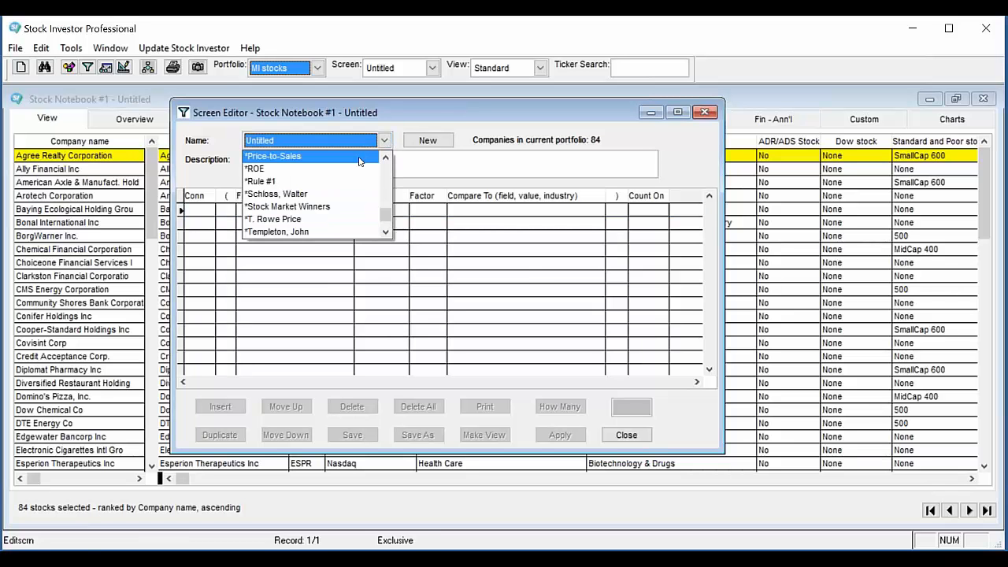
{"action": "left_click", "coordinate": [360, 161]}
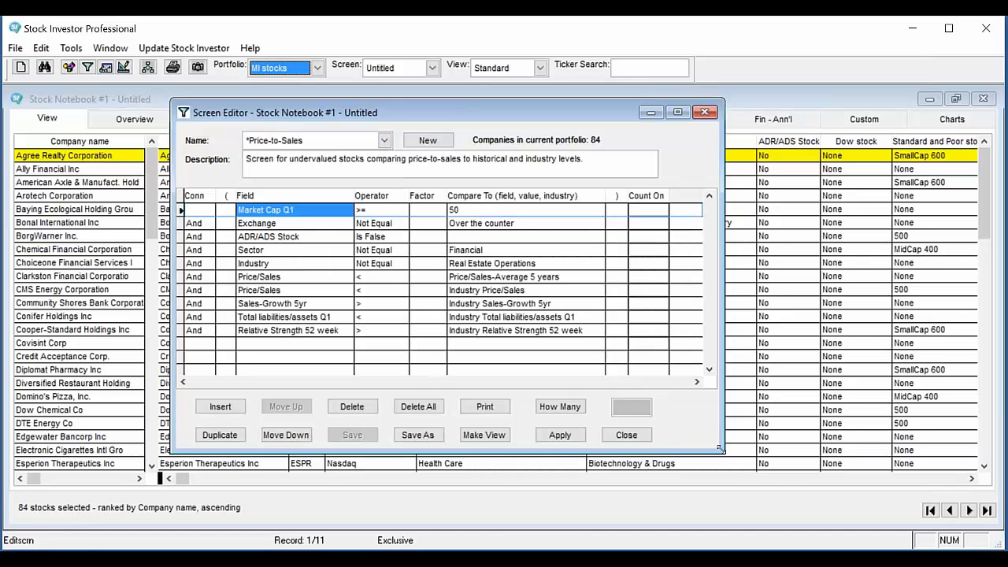
- Enlarge the Screen Editor and count the MI stocks companies that pass each *Price-to-Sales criterion
{"action": "left_click_drag", "start_coordinate": [719, 449], "coordinate": [740, 493]}
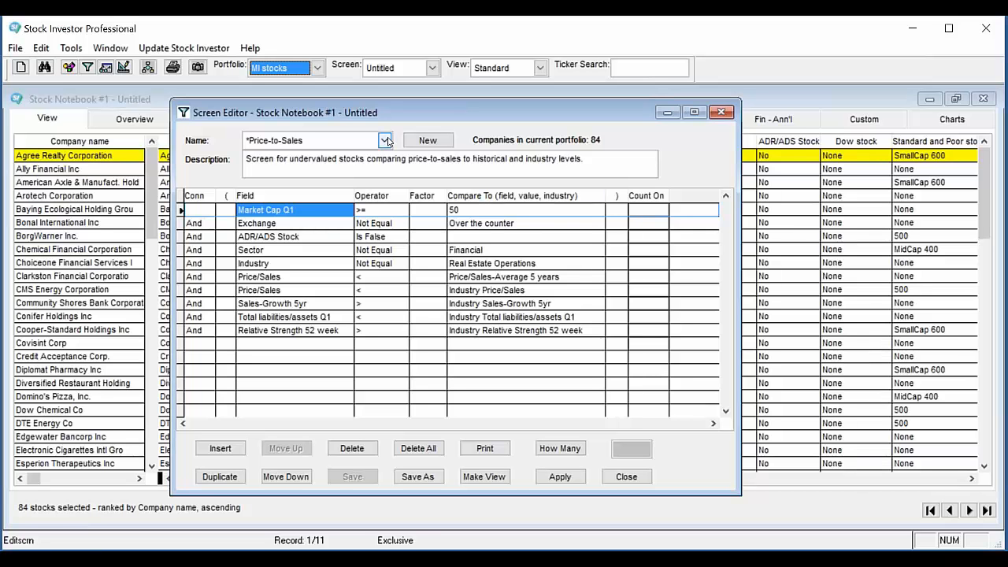
{"action": "left_click", "coordinate": [359, 142]}
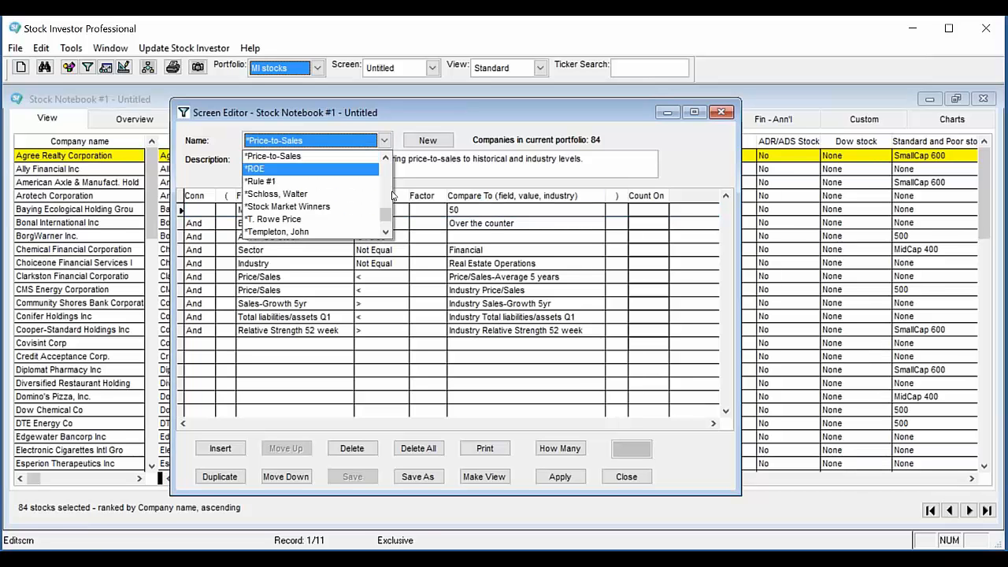
{"action": "mouse_move", "coordinate": [389, 220]}
{"action": "left_mouse_down"}
{"action": "mouse_move", "coordinate": [393, 169]}
{"action": "mouse_move", "coordinate": [386, 220]}
{"action": "left_mouse_up"}
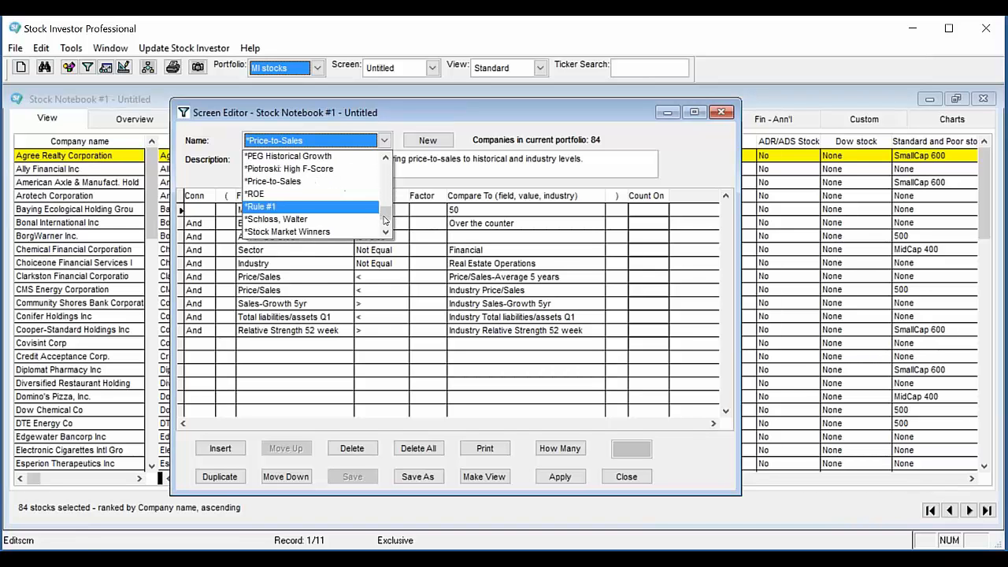
{"action": "left_click", "coordinate": [354, 182]}
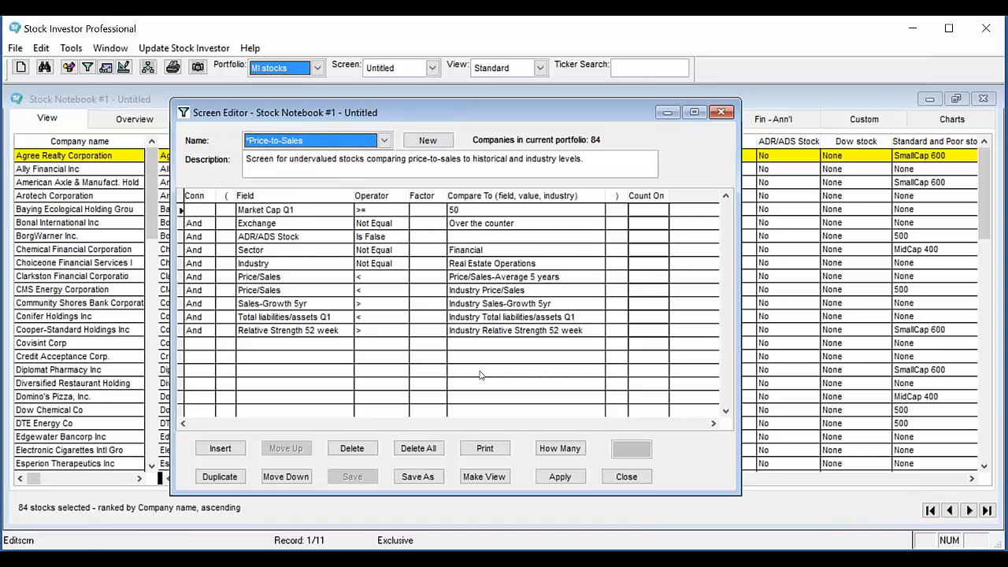
{"action": "left_click", "coordinate": [576, 449]}
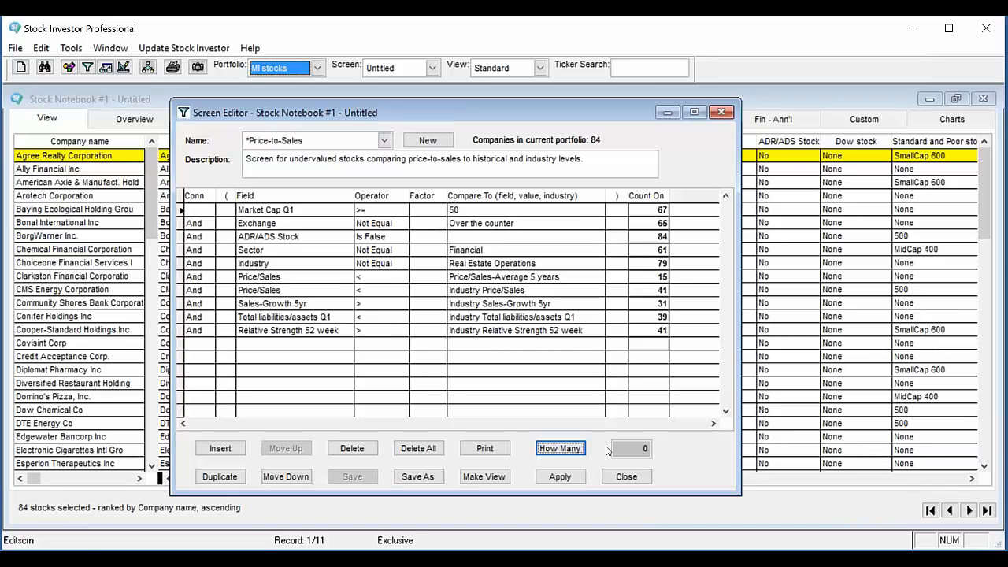
- Load the built-in *Rule #1 screen and count how many MI stocks companies pass it
{"action": "left_click", "coordinate": [385, 141]}
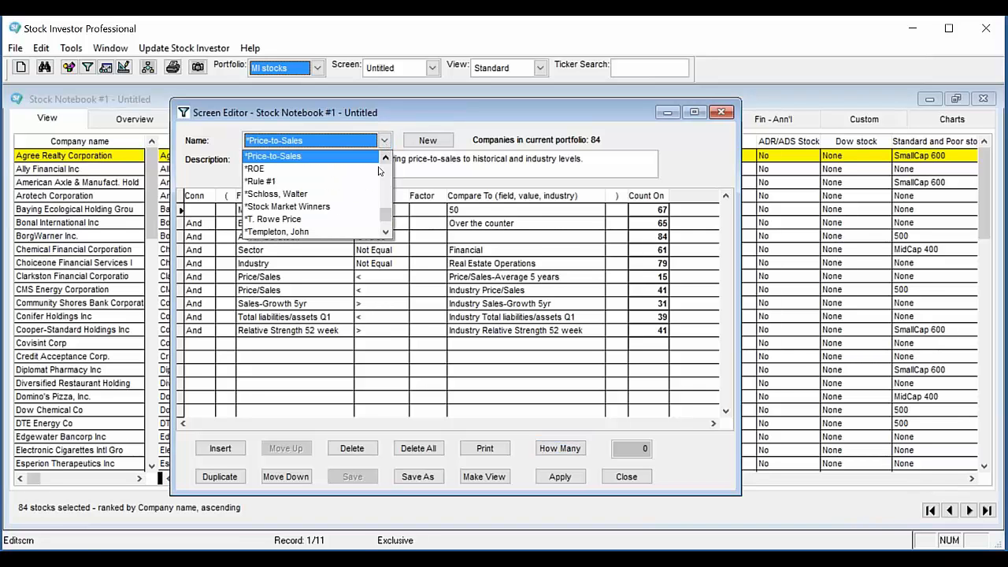
{"action": "left_click", "coordinate": [261, 181]}
{"action": "left_click", "coordinate": [569, 448]}
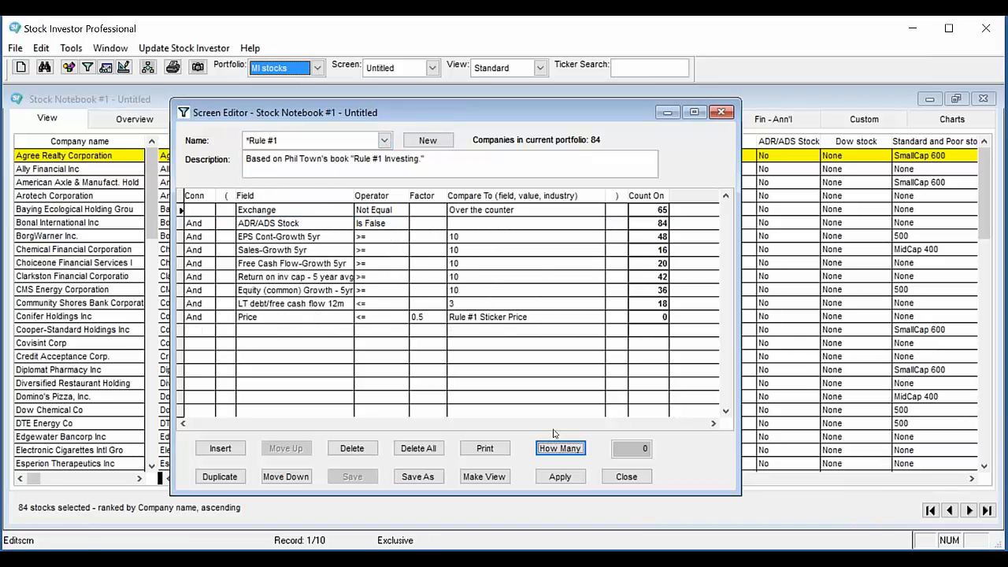
- Load the *T. Rowe Price screen, count the passing MI stocks companies, and close the Screen Editor
{"action": "left_click", "coordinate": [343, 140]}
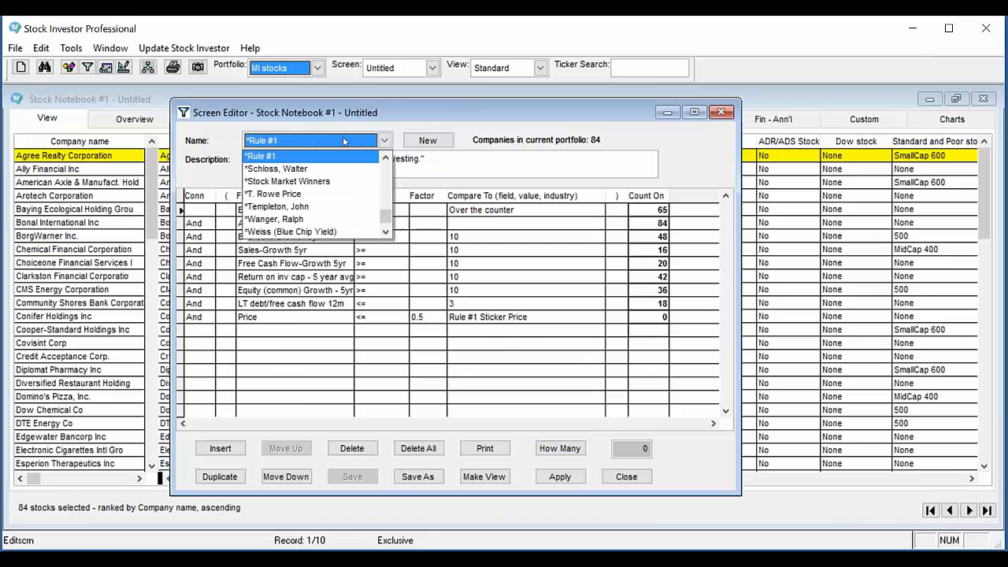
{"action": "left_click", "coordinate": [341, 194]}
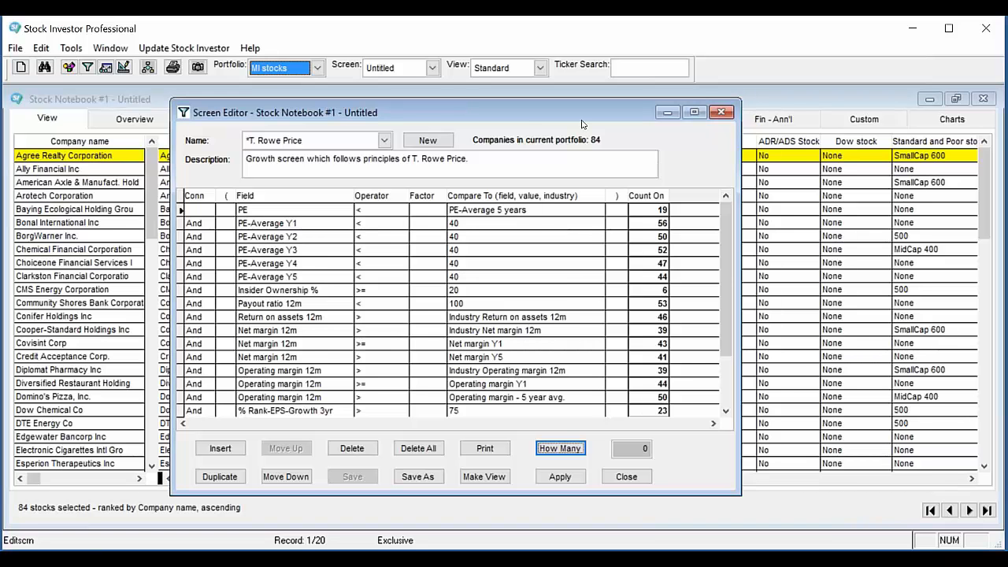
{"action": "left_click", "coordinate": [721, 112]}
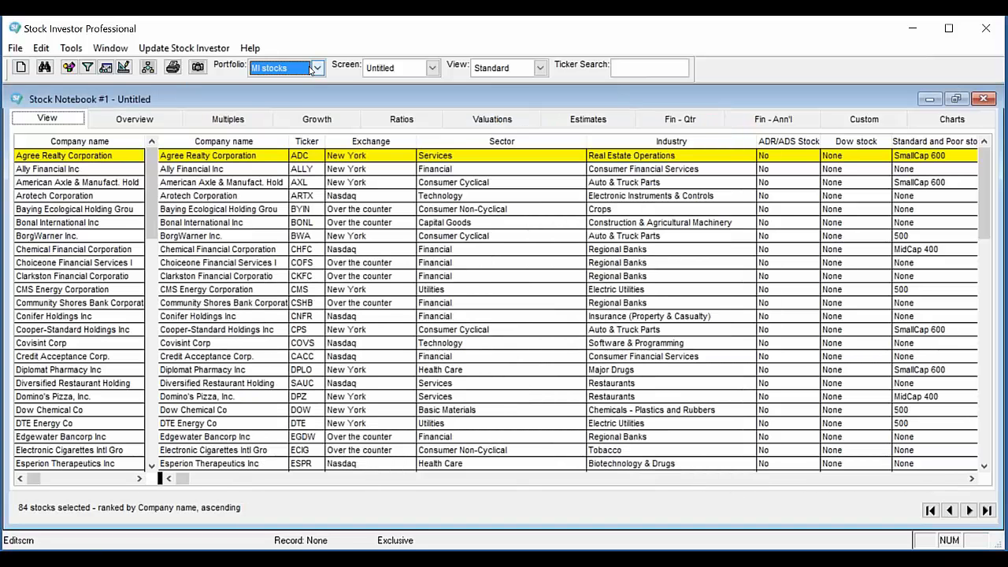
- Reset the notebook to the full stock universe by setting both the portfolio and the screen to None
{"action": "left_click", "coordinate": [308, 67]}
{"action": "left_click", "coordinate": [315, 84]}
{"action": "left_click", "coordinate": [432, 68]}
{"action": "left_click_drag", "start_coordinate": [447, 146], "coordinate": [453, 89]}
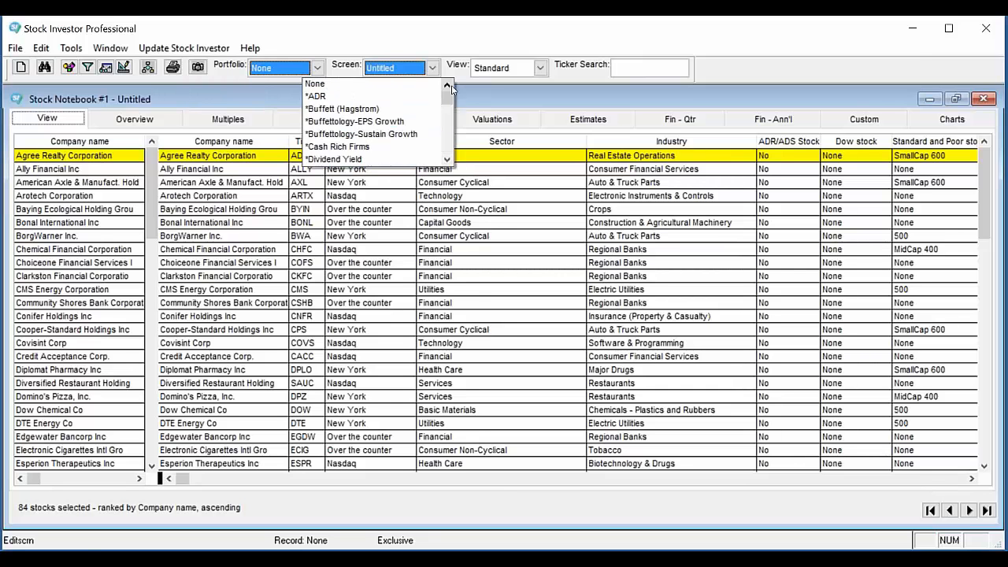
{"action": "left_click", "coordinate": [315, 83]}
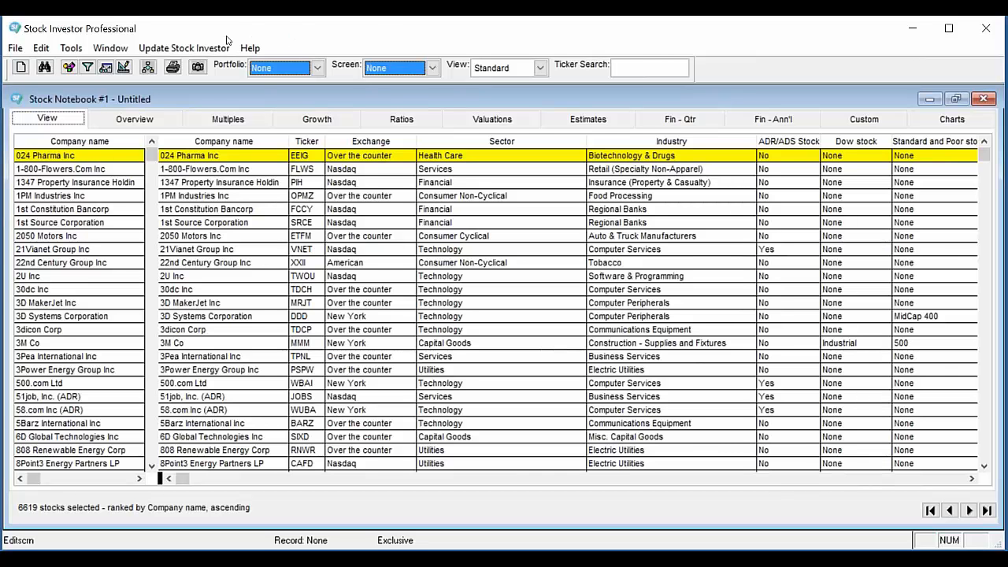
- List the saved items of type Screen for deletion and delete the built-in *ADR screen
{"action": "left_click", "coordinate": [41, 48]}
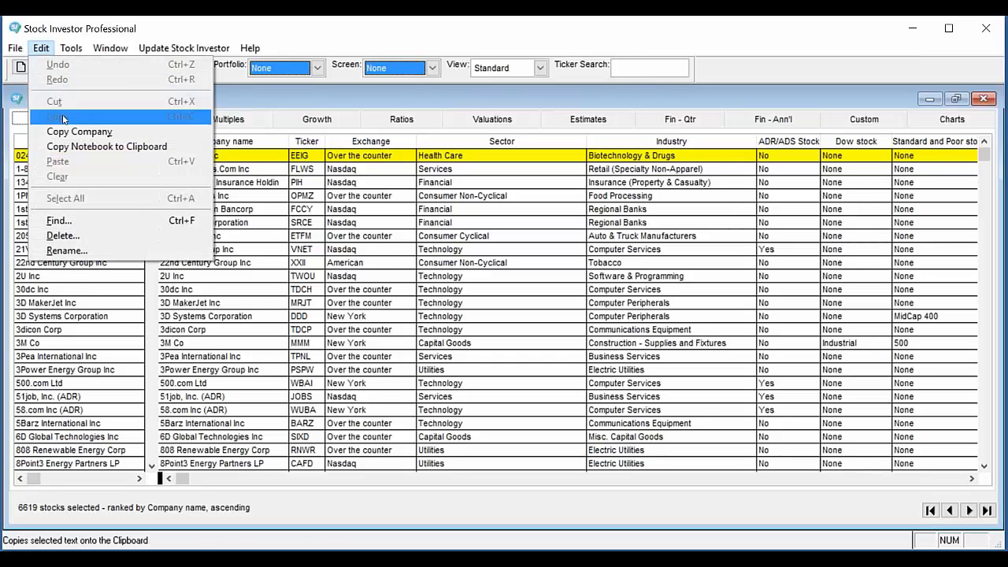
{"action": "left_click", "coordinate": [61, 236]}
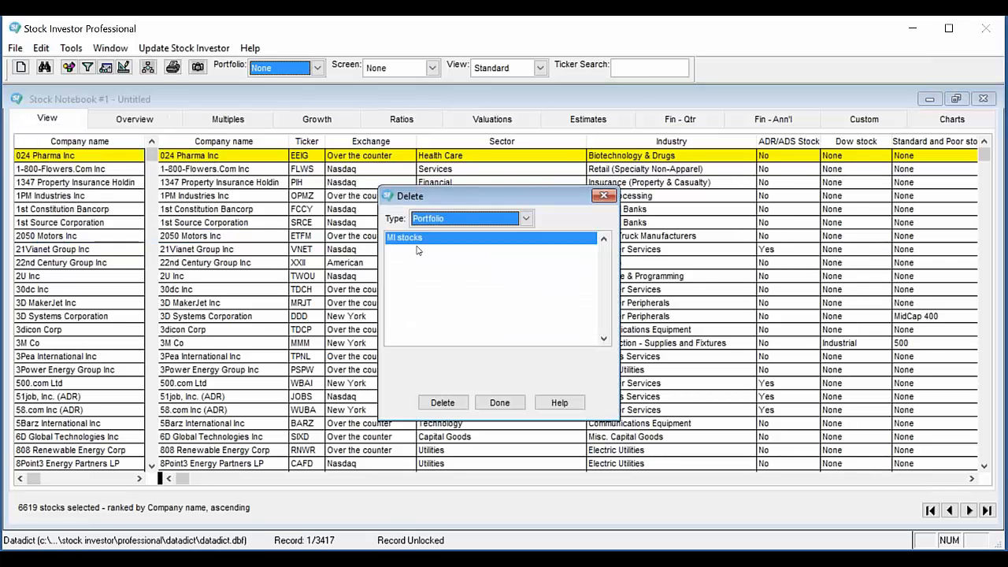
{"action": "left_click", "coordinate": [526, 219]}
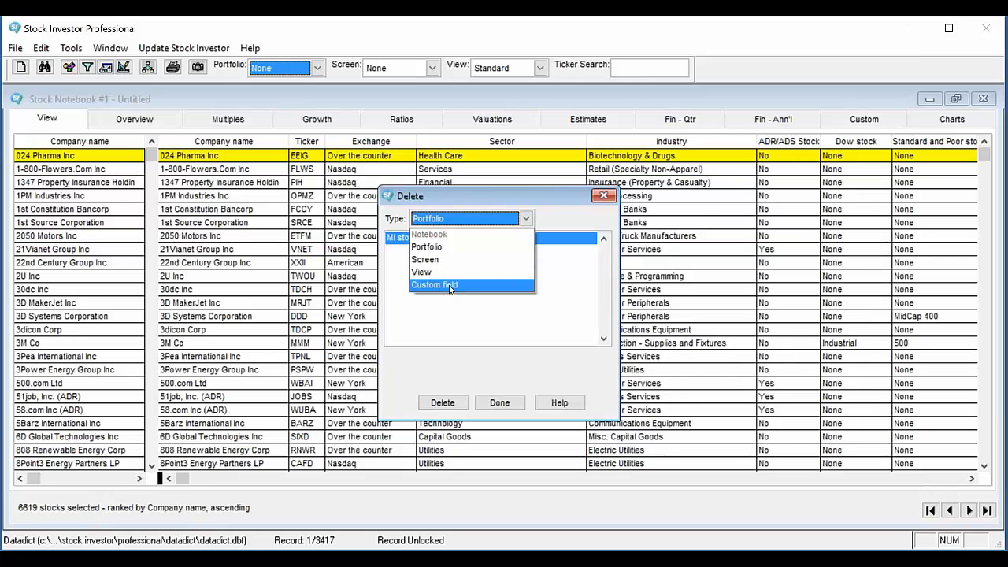
{"action": "left_click", "coordinate": [442, 260]}
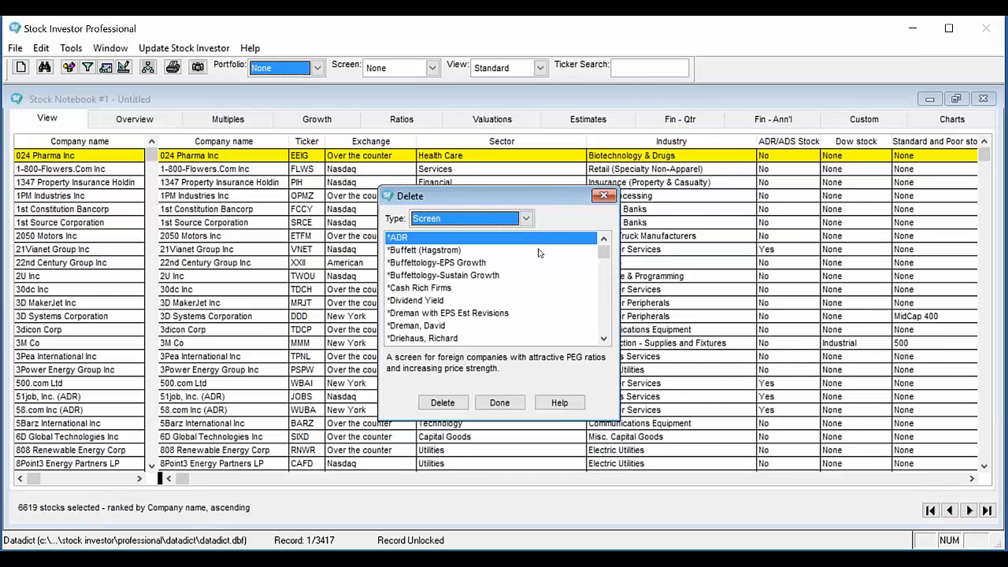
{"action": "mouse_move", "coordinate": [603, 252]}
{"action": "left_mouse_down"}
{"action": "mouse_move", "coordinate": [602, 327]}
{"action": "mouse_move", "coordinate": [601, 255]}
{"action": "left_mouse_up"}
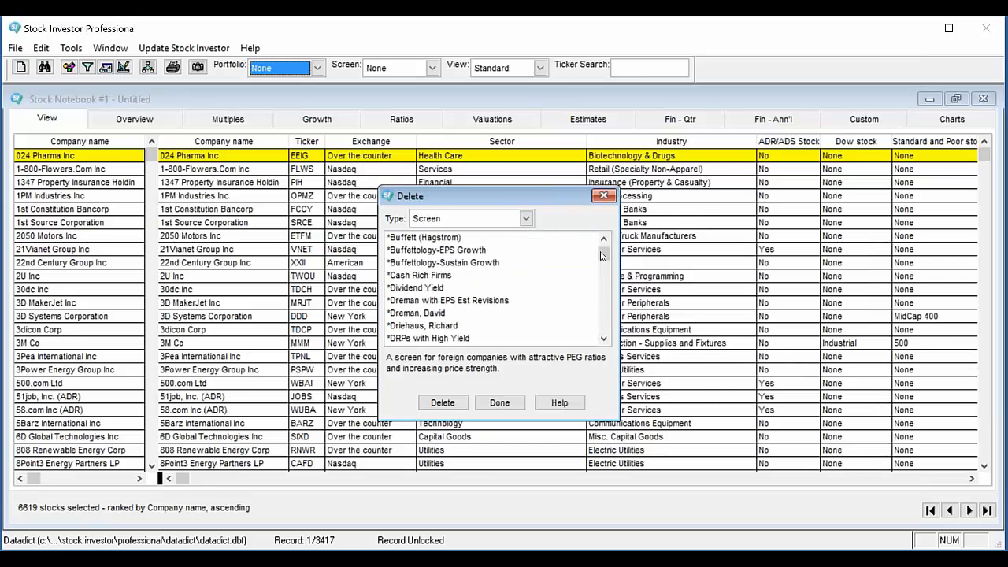
{"action": "left_click", "coordinate": [479, 265]}
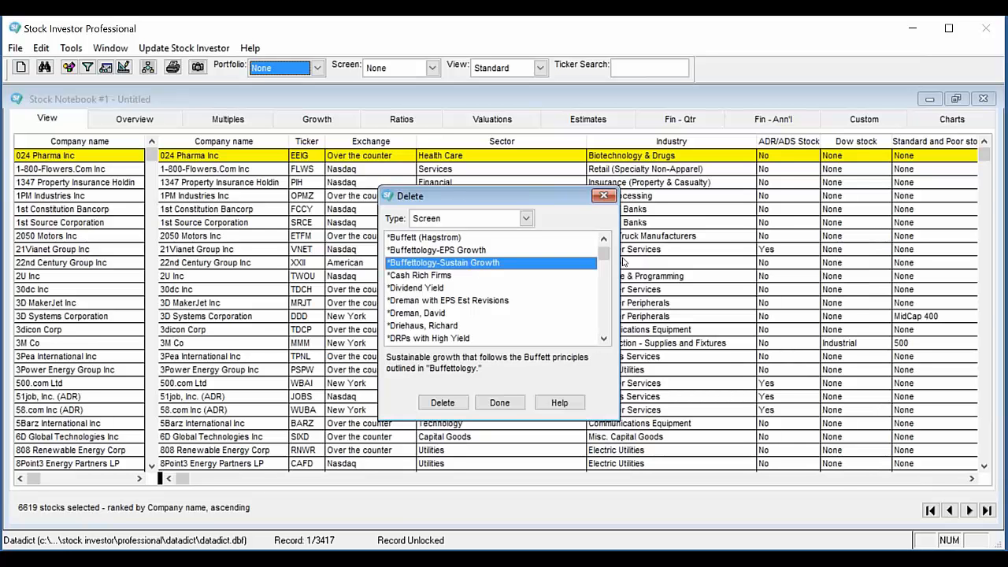
{"action": "left_click_drag", "start_coordinate": [603, 254], "coordinate": [601, 345]}
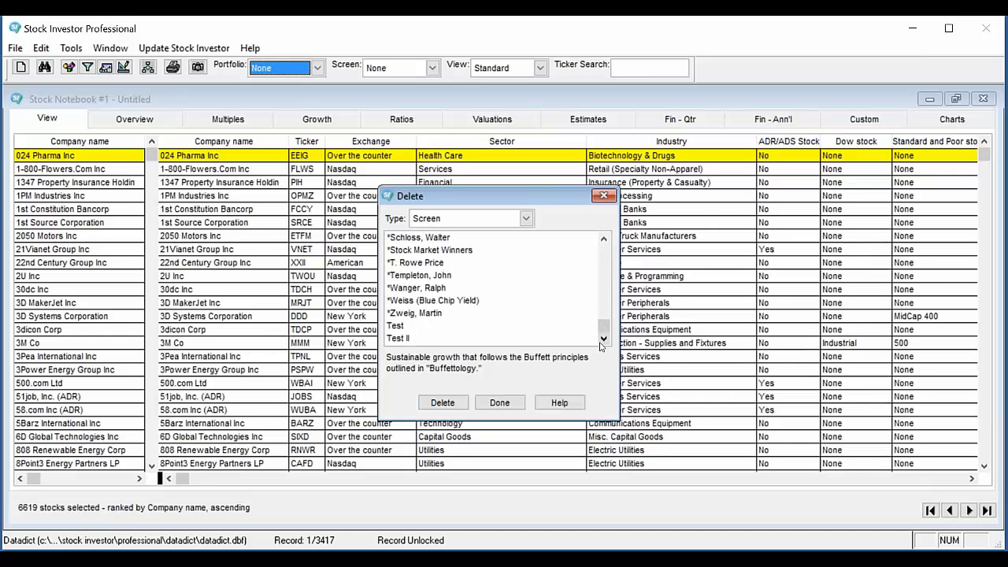
{"action": "left_click", "coordinate": [605, 251]}
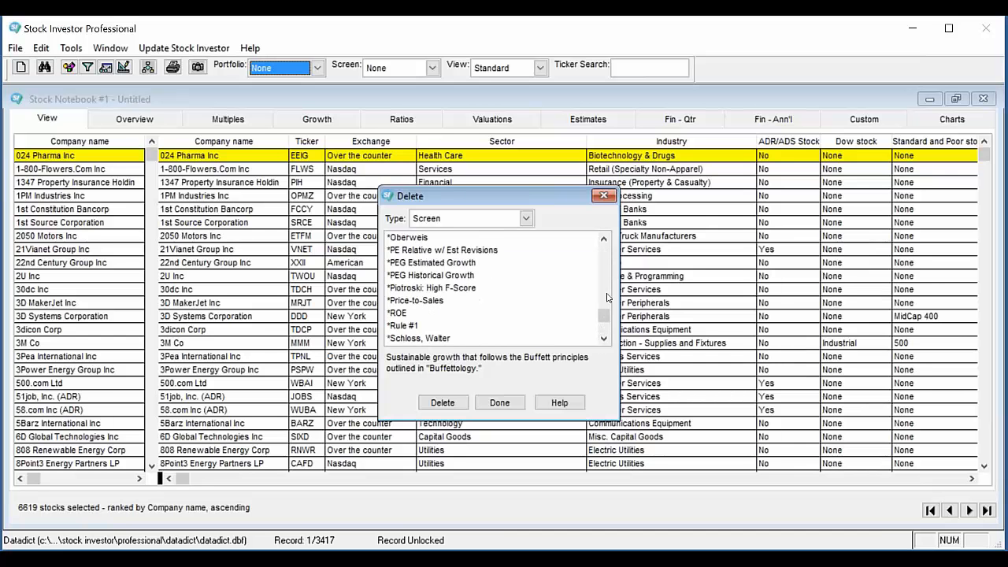
{"action": "left_click_drag", "start_coordinate": [606, 306], "coordinate": [606, 235]}
{"action": "left_click", "coordinate": [422, 239]}
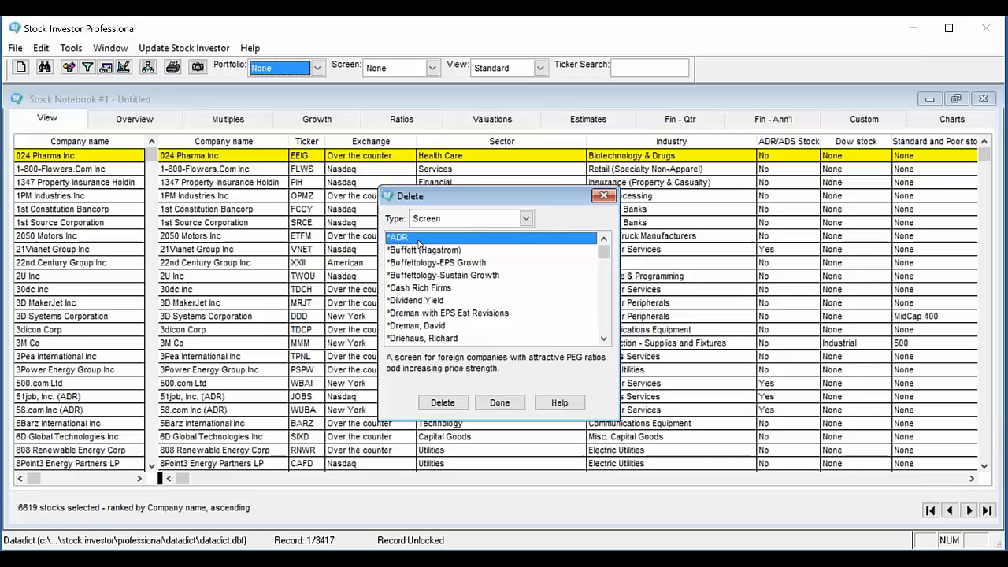
{"action": "left_click", "coordinate": [451, 403]}
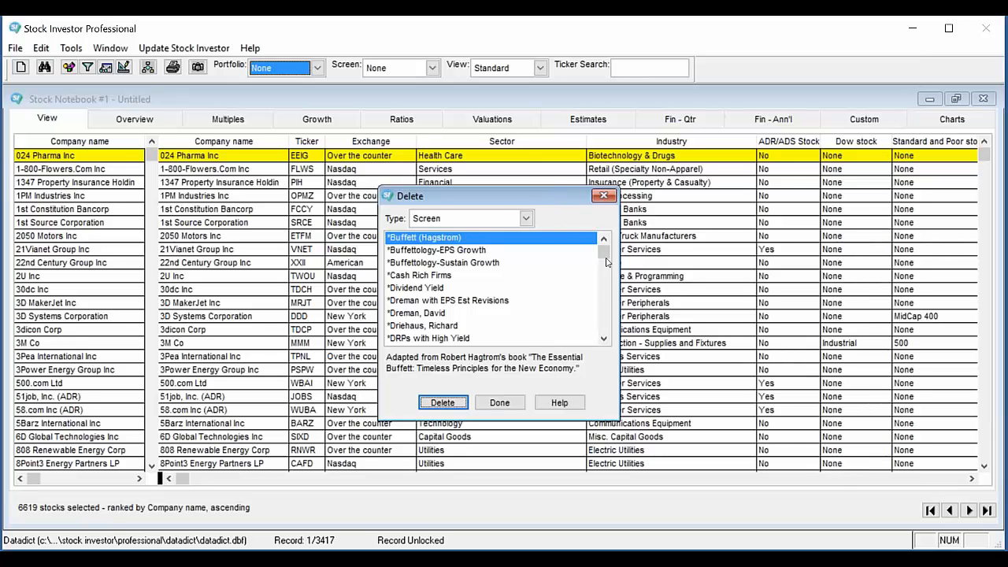
- Delete the custom Test II screen and close the Delete dialog
{"action": "left_click_drag", "start_coordinate": [604, 256], "coordinate": [601, 340]}
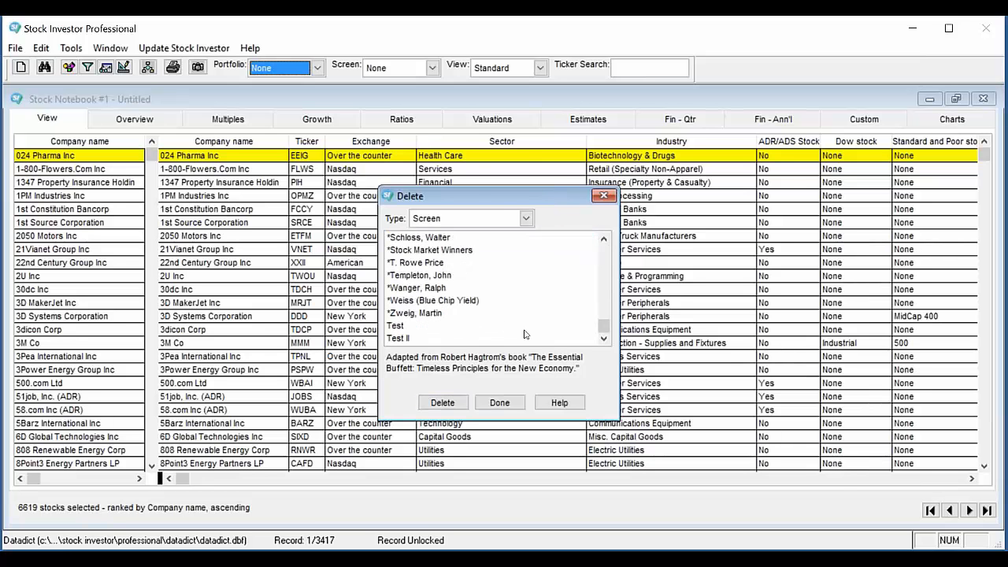
{"action": "left_click", "coordinate": [409, 340]}
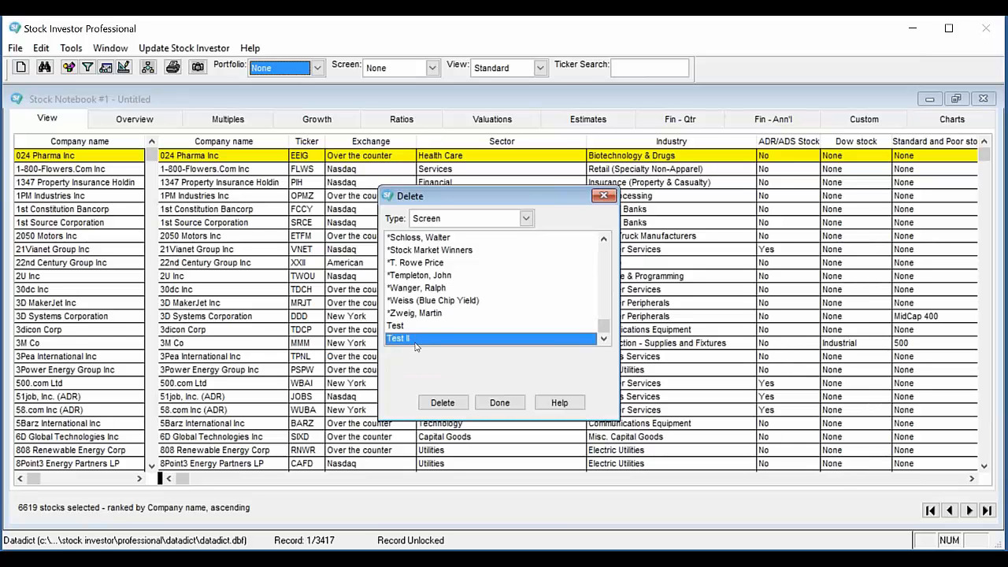
{"action": "left_click", "coordinate": [443, 402]}
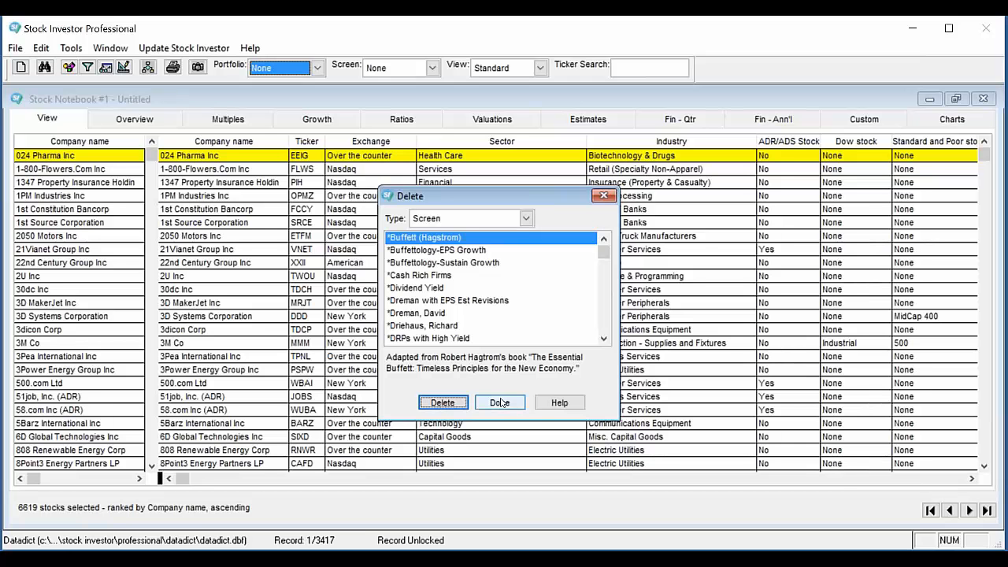
{"action": "left_click", "coordinate": [500, 403]}
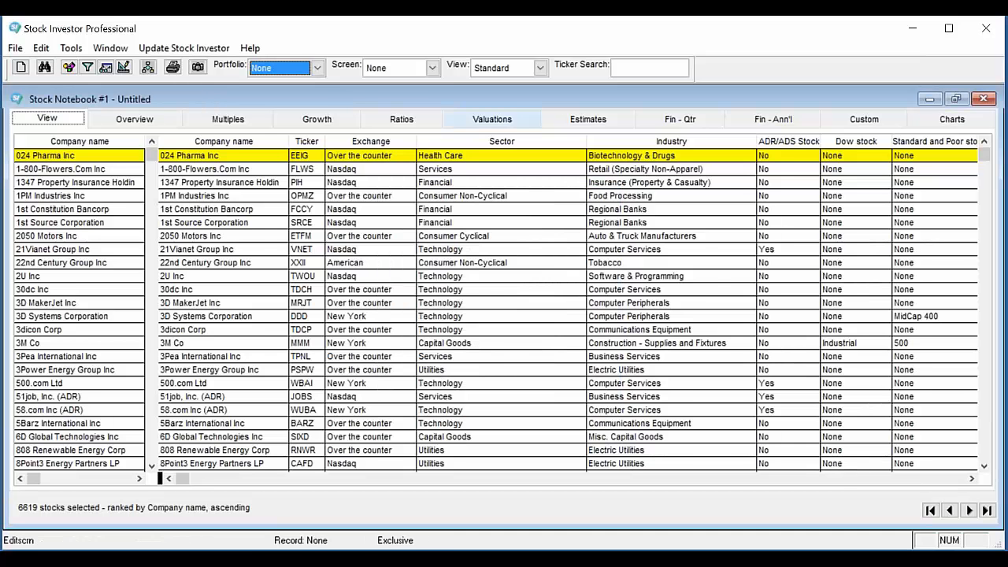
- Check the notebook's list of available screens after the deletions, leaving the screen set to None
{"action": "left_click", "coordinate": [419, 67]}
{"action": "left_click", "coordinate": [419, 67]}
{"action": "scroll", "coordinate": [353, 134], "scroll_direction": "down", "scroll_amount": 5}
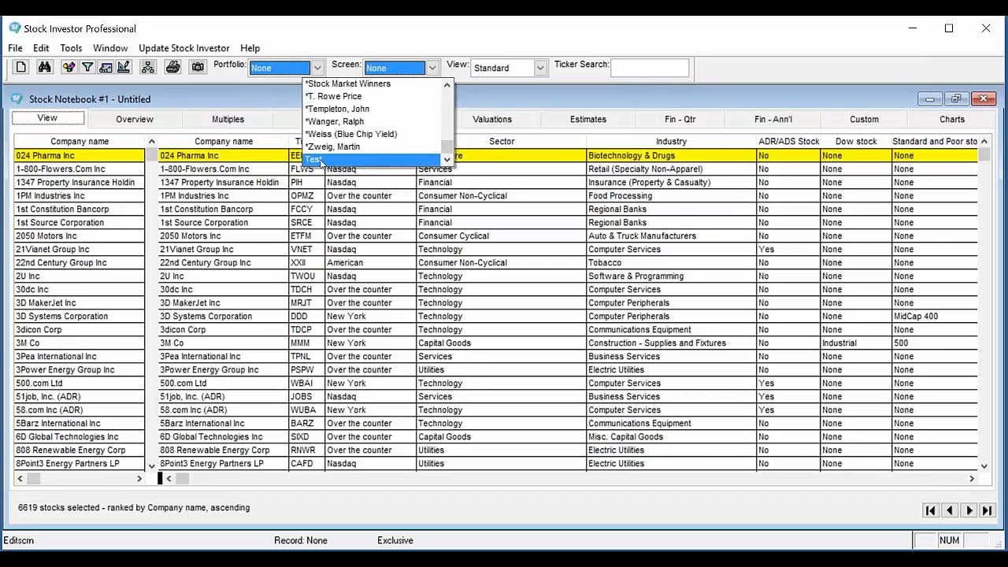
{"action": "left_click", "coordinate": [495, 87]}
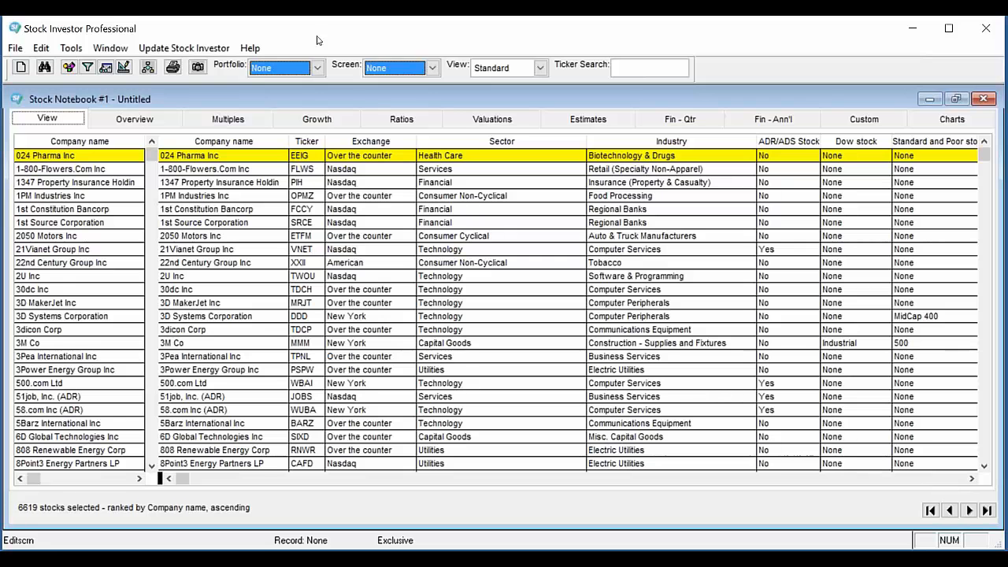
{"action": "left_click", "coordinate": [427, 69]}
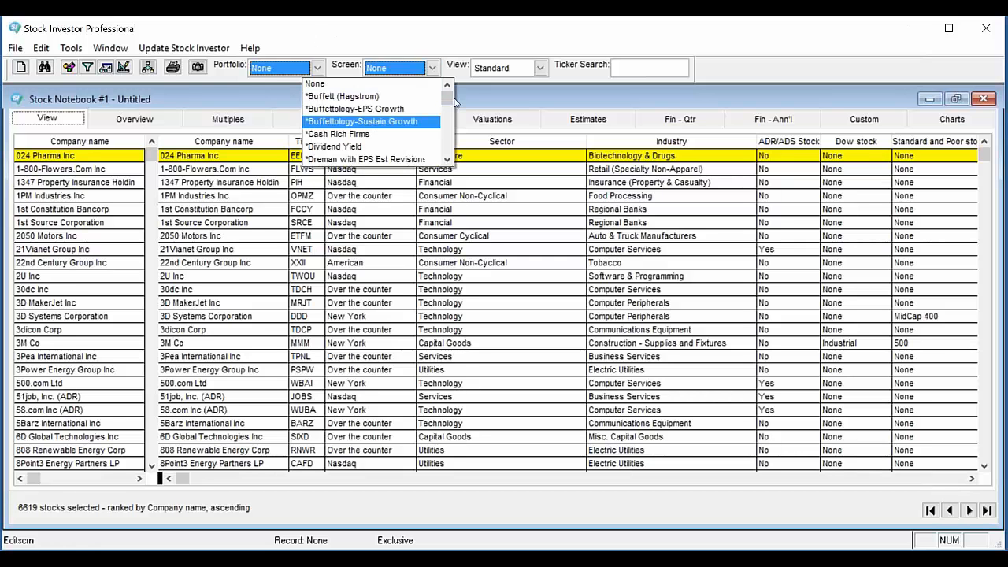
{"action": "left_click", "coordinate": [339, 83]}
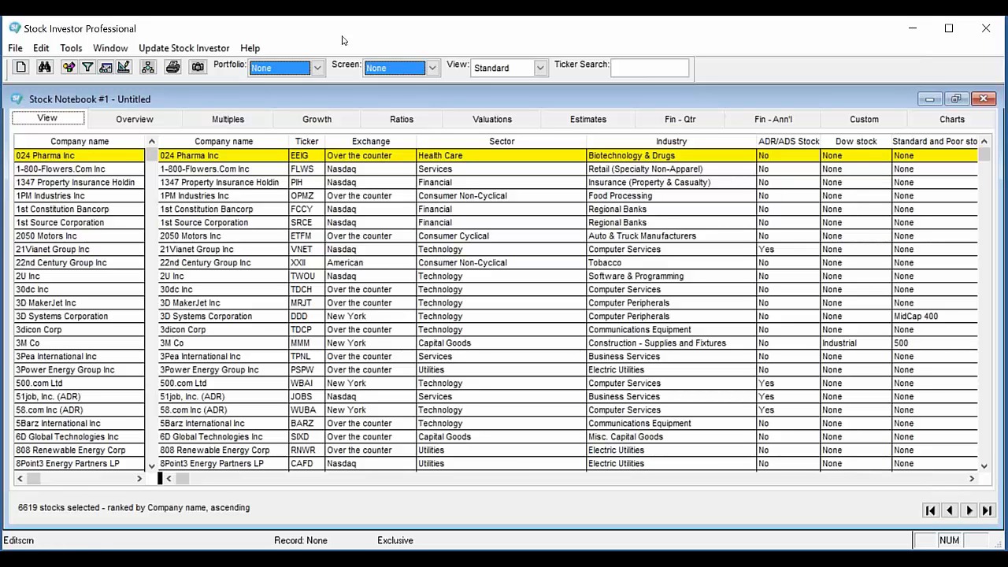
- Open the Screen Editor and look through its list of saved screens, leaving the untitled screen selected
{"action": "left_click", "coordinate": [89, 71]}
{"action": "left_click", "coordinate": [384, 140]}
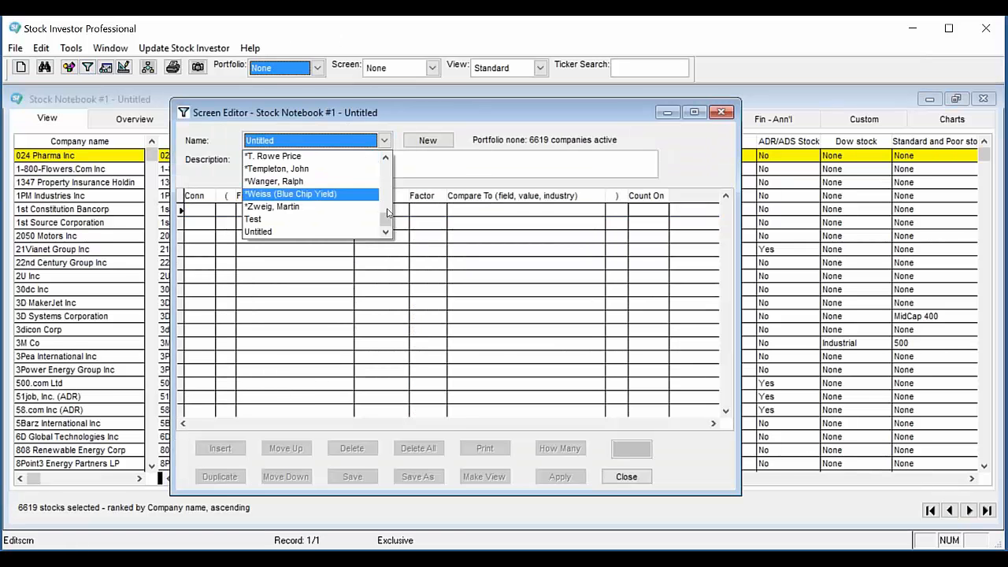
{"action": "mouse_move", "coordinate": [387, 212]}
{"action": "left_mouse_down"}
{"action": "mouse_move", "coordinate": [387, 167]}
{"action": "mouse_move", "coordinate": [387, 212]}
{"action": "left_mouse_up"}
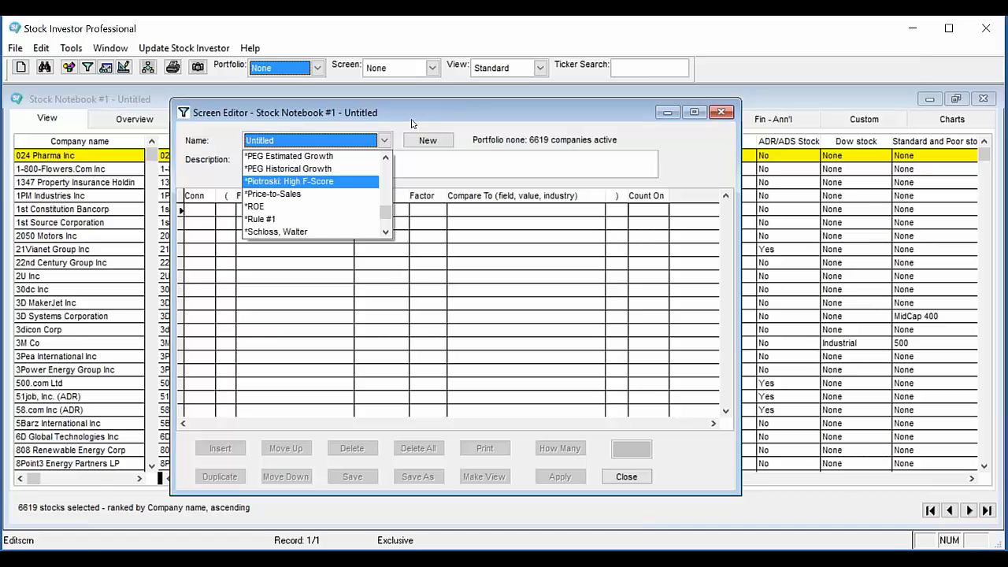
{"action": "left_click", "coordinate": [412, 123]}
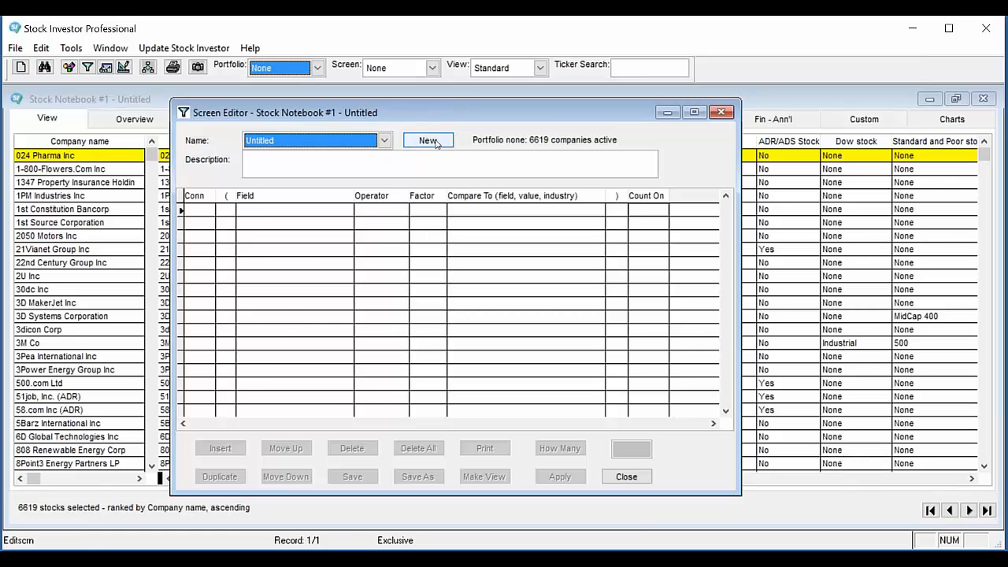
- Set the field of the untitled screen's first criterion to Industry from the Company Information category
{"action": "left_click", "coordinate": [264, 211]}
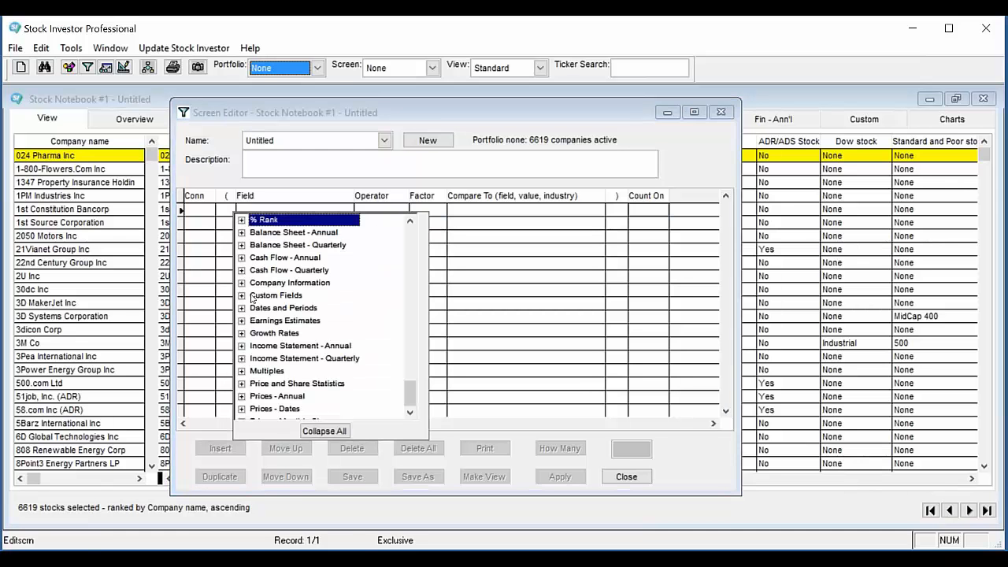
{"action": "left_click", "coordinate": [242, 283]}
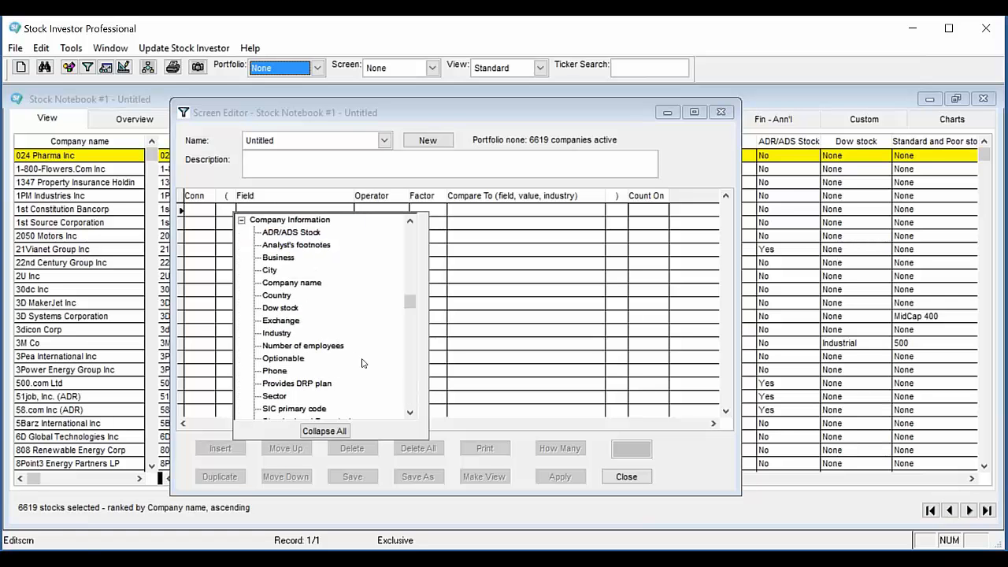
{"action": "scroll", "coordinate": [416, 384], "scroll_direction": "down", "scroll_amount": 5}
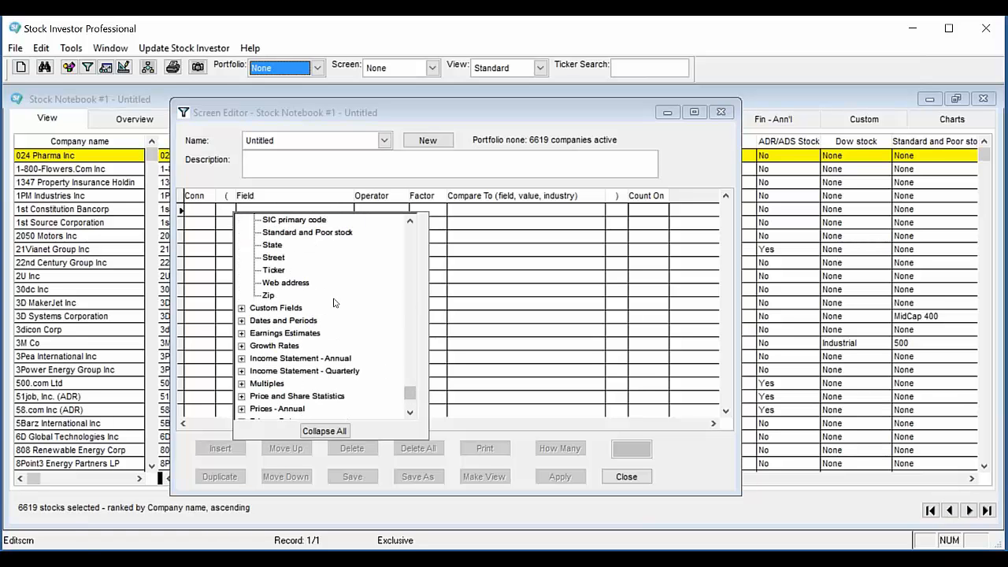
{"action": "left_click", "coordinate": [410, 269]}
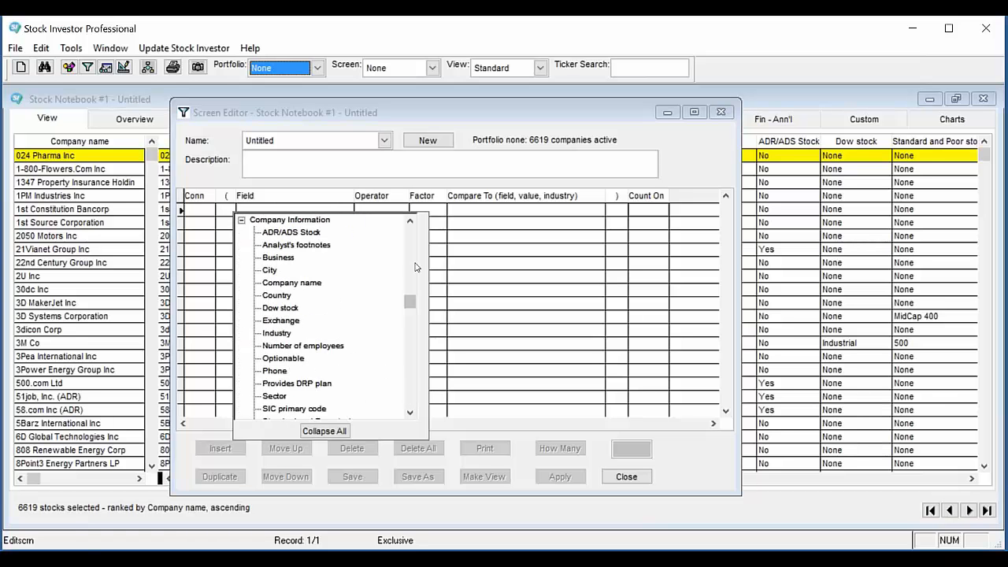
{"action": "left_click", "coordinate": [280, 333]}
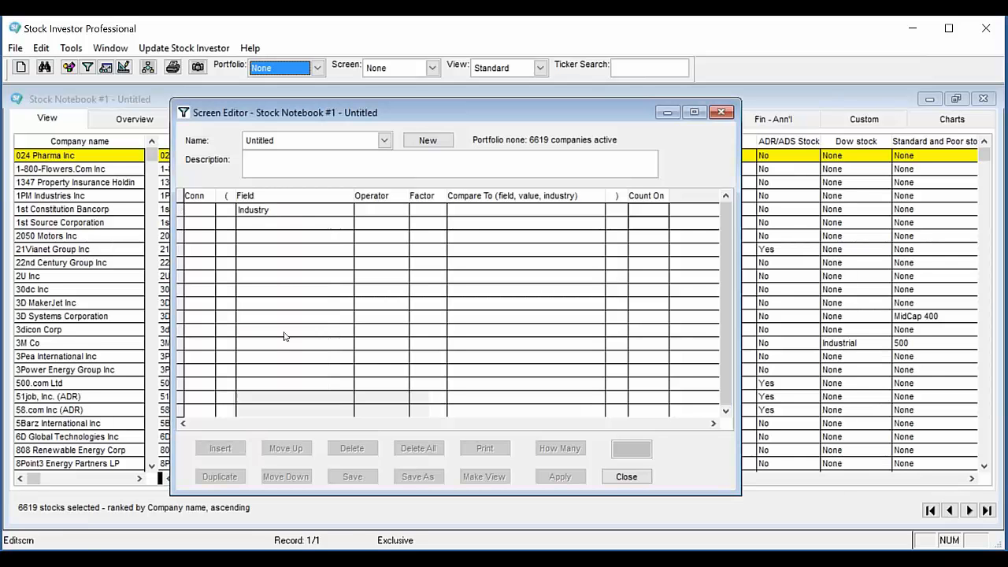
- Complete the Industry criterion with the operator Equals and the value Real Estate Operations, and apply the screen
{"action": "left_click", "coordinate": [373, 212]}
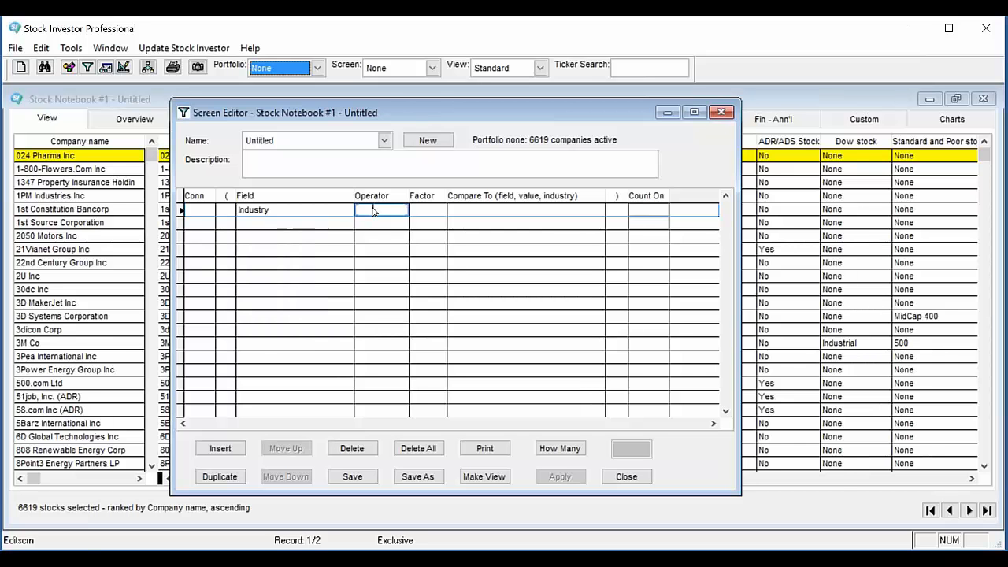
{"action": "left_click", "coordinate": [375, 223]}
{"action": "left_click", "coordinate": [464, 208]}
{"action": "left_click_drag", "start_coordinate": [614, 240], "coordinate": [605, 351]}
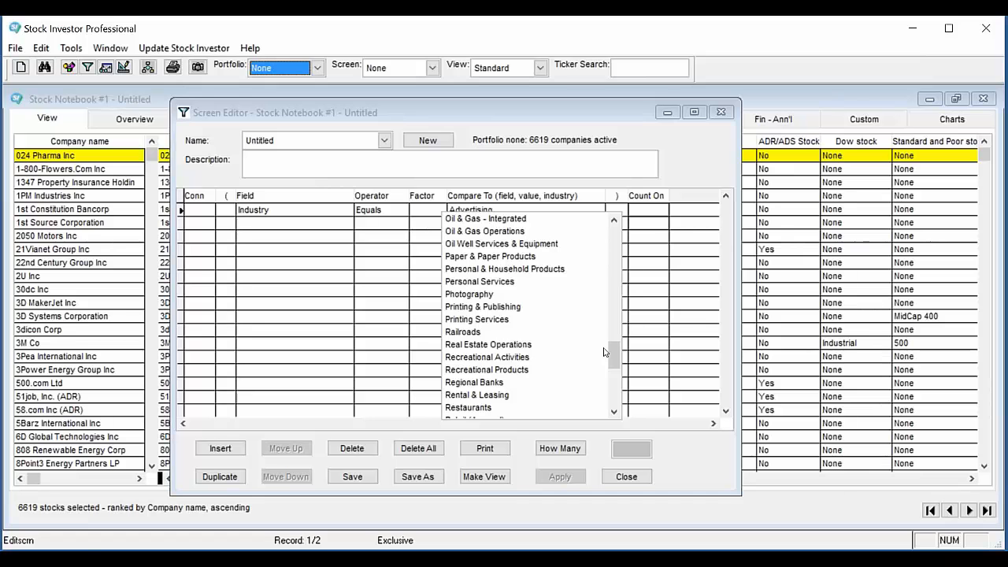
{"action": "left_click", "coordinate": [510, 345]}
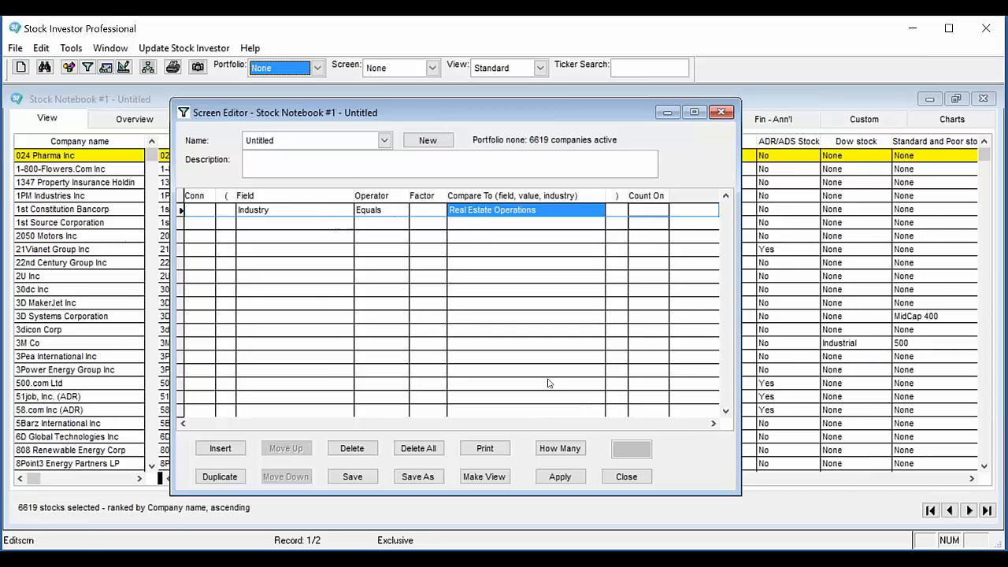
{"action": "left_click", "coordinate": [559, 478]}
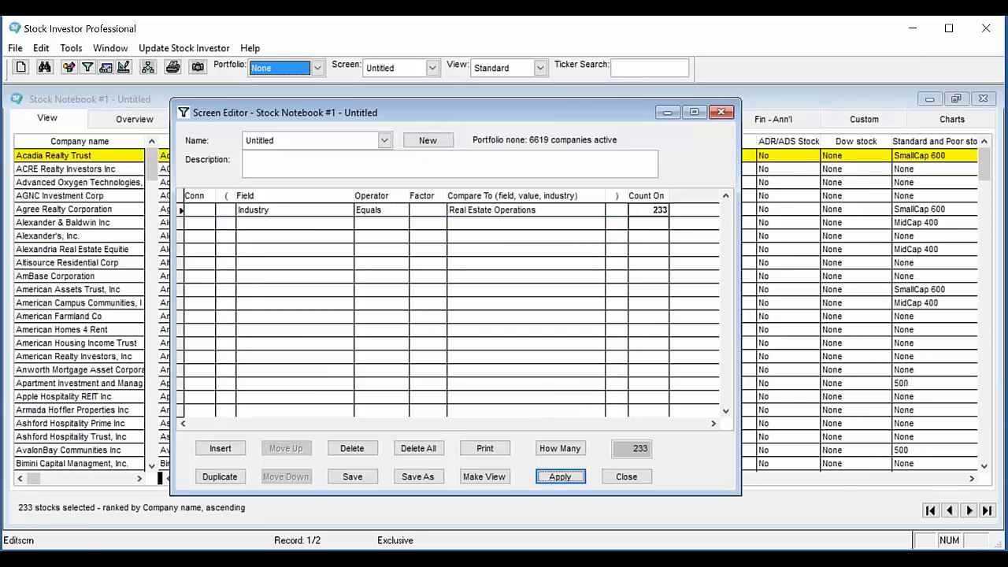
- Minimize the Screen Editor and examine the overview descriptions of the first few companies passing the real estate screen
{"action": "left_click", "coordinate": [668, 112]}
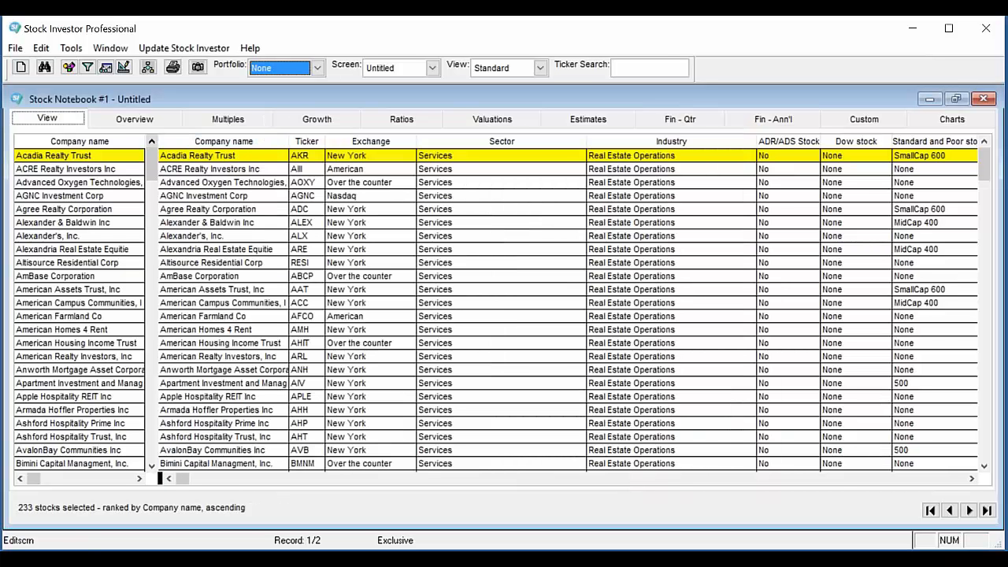
{"action": "left_click_drag", "start_coordinate": [144, 142], "coordinate": [179, 142]}
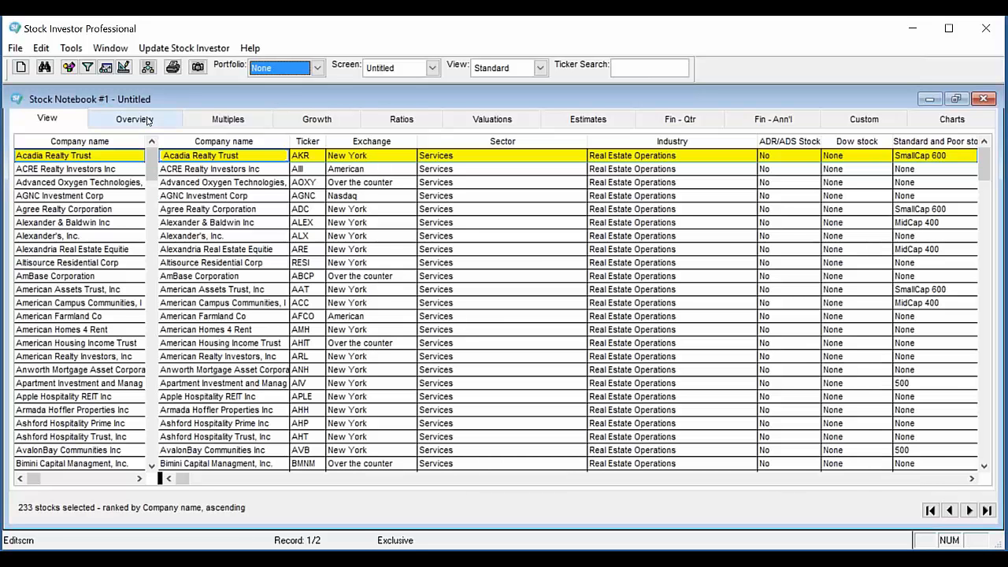
{"action": "left_click", "coordinate": [148, 119]}
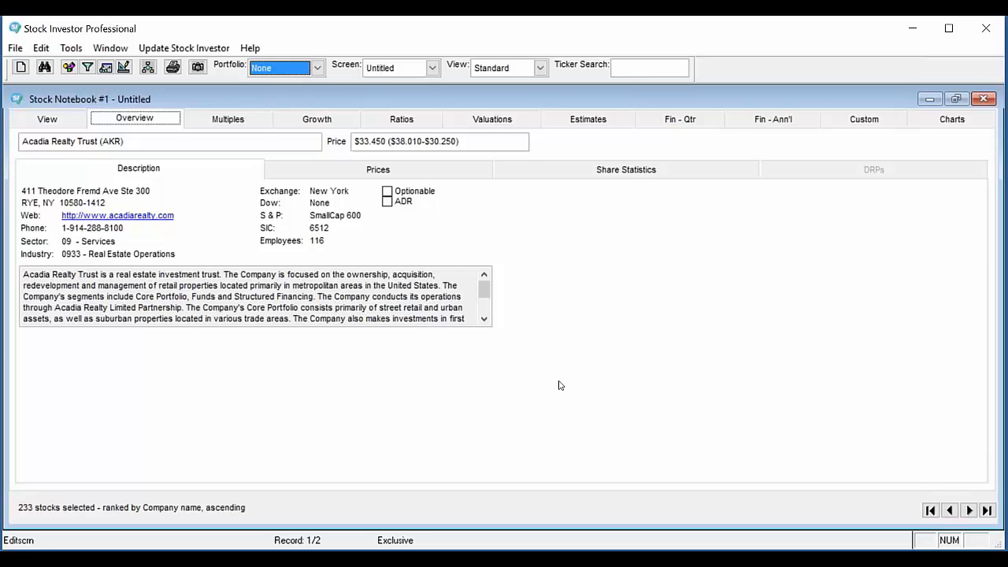
{"action": "left_click", "coordinate": [971, 511]}
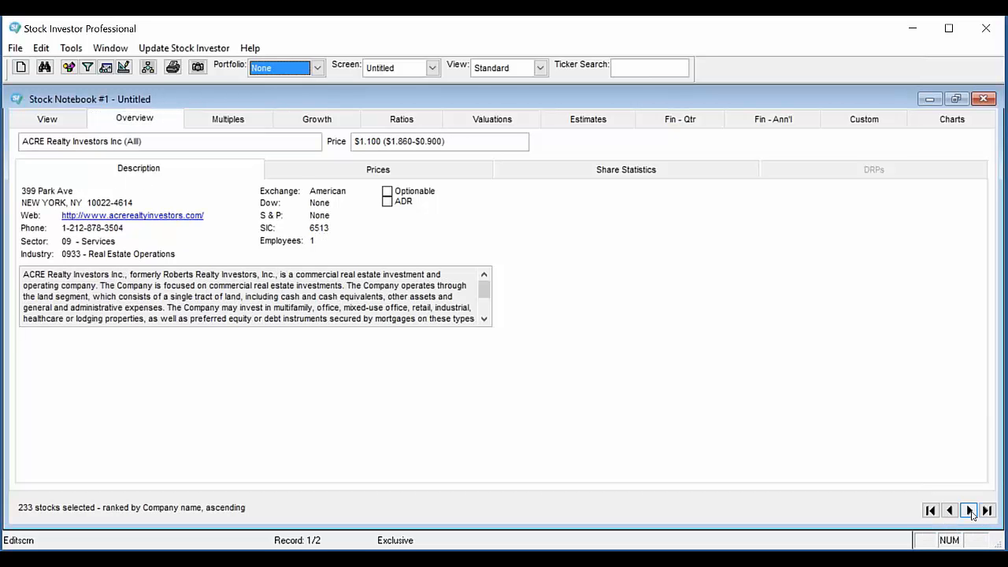
{"action": "left_click", "coordinate": [970, 511]}
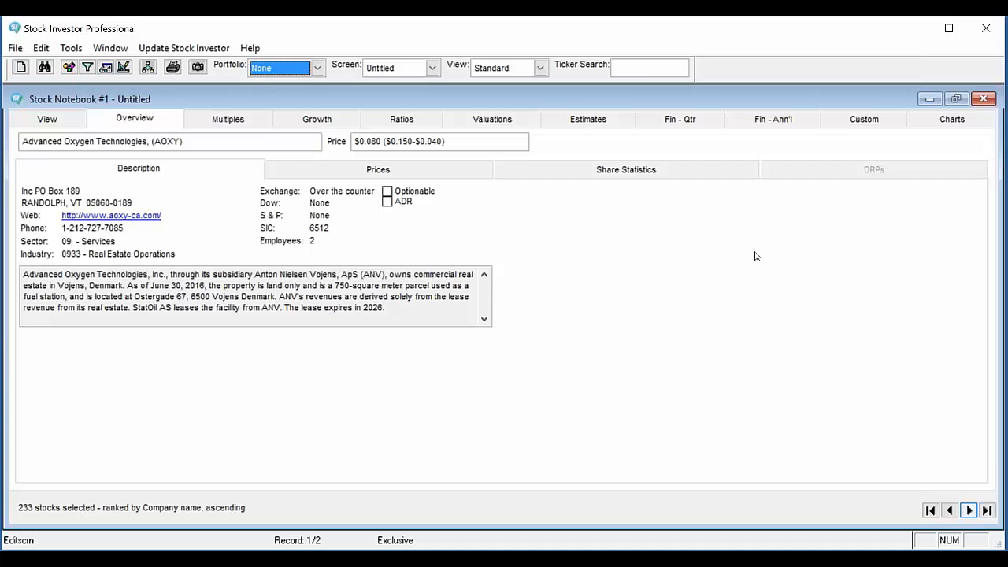
{"action": "left_click", "coordinate": [968, 511]}
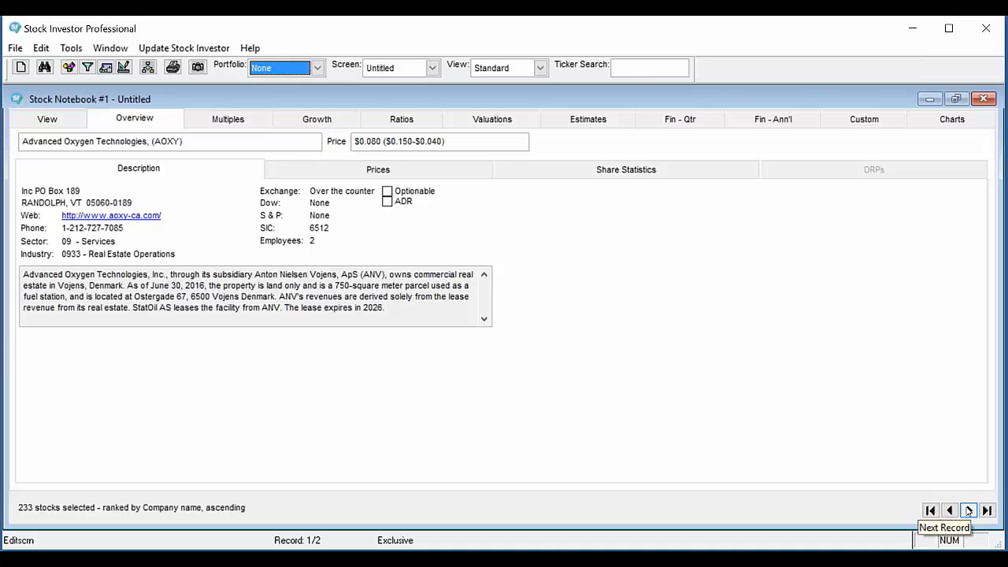
{"action": "left_click", "coordinate": [968, 511]}
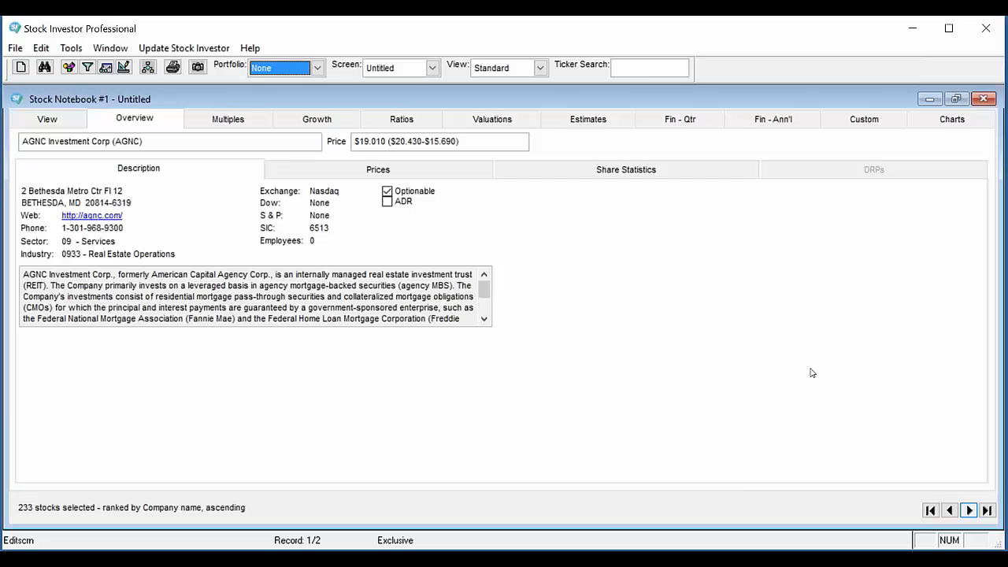
- Reopen the Screen Editor with the untitled real estate screen and close it
{"action": "left_click", "coordinate": [87, 67]}
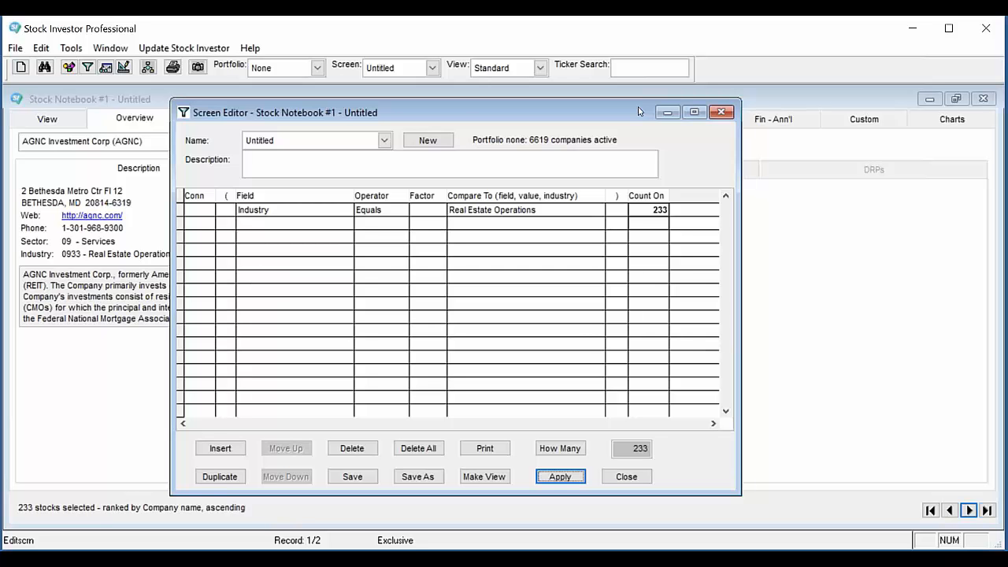
{"action": "left_click", "coordinate": [720, 112]}
{"action": "left_click", "coordinate": [581, 346]}
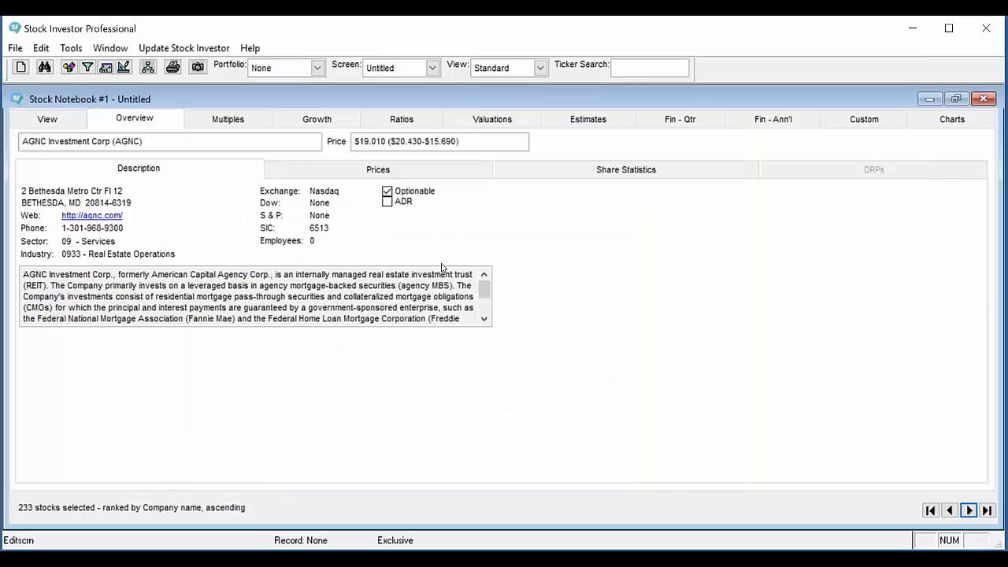
- Return to the notebook's stock table and set the screen to None
{"action": "left_click", "coordinate": [48, 119]}
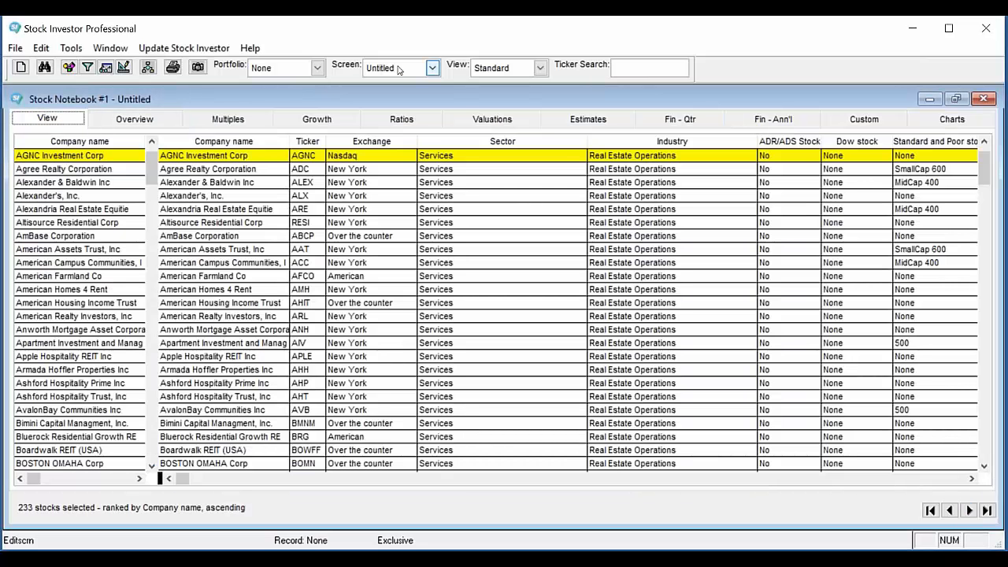
{"action": "left_click", "coordinate": [431, 68]}
{"action": "left_click_drag", "start_coordinate": [450, 150], "coordinate": [449, 89]}
{"action": "left_click", "coordinate": [394, 84]}
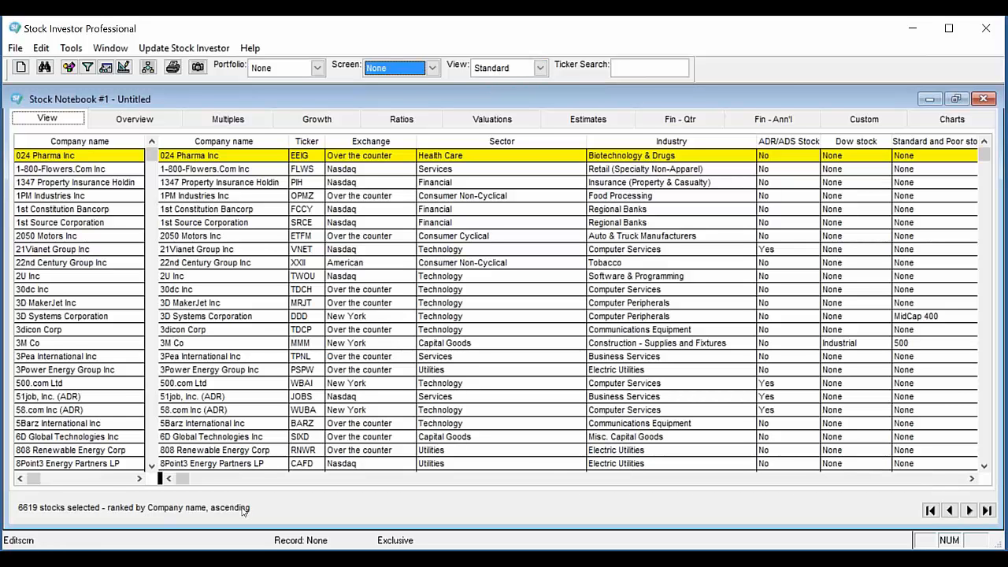
- Apply the built-in *Neff, John screen with the portfolio set to None and the view kept at Standard
{"action": "left_click", "coordinate": [316, 68]}
{"action": "left_click", "coordinate": [383, 46]}
{"action": "left_click", "coordinate": [432, 69]}
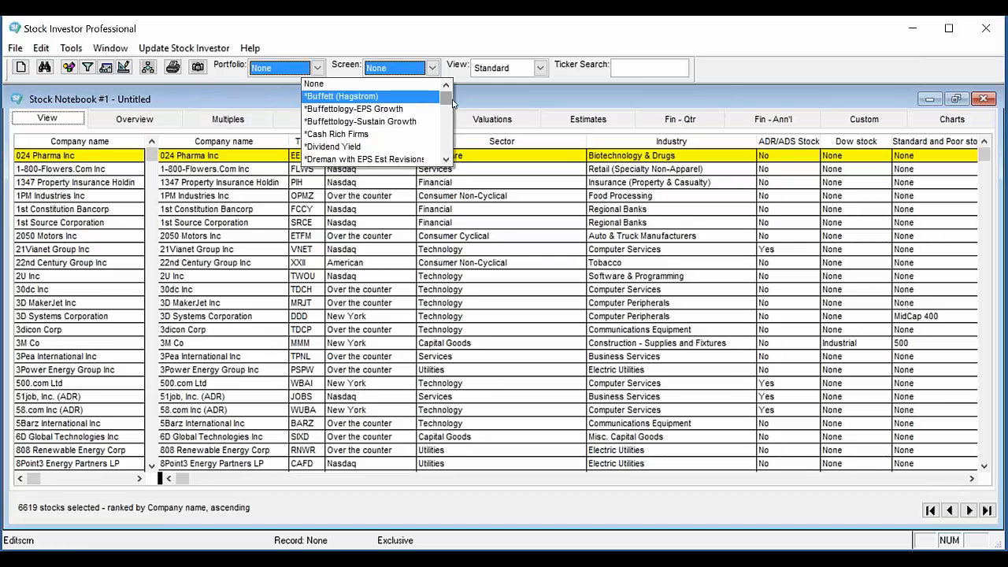
{"action": "left_click_drag", "start_coordinate": [449, 94], "coordinate": [450, 135]}
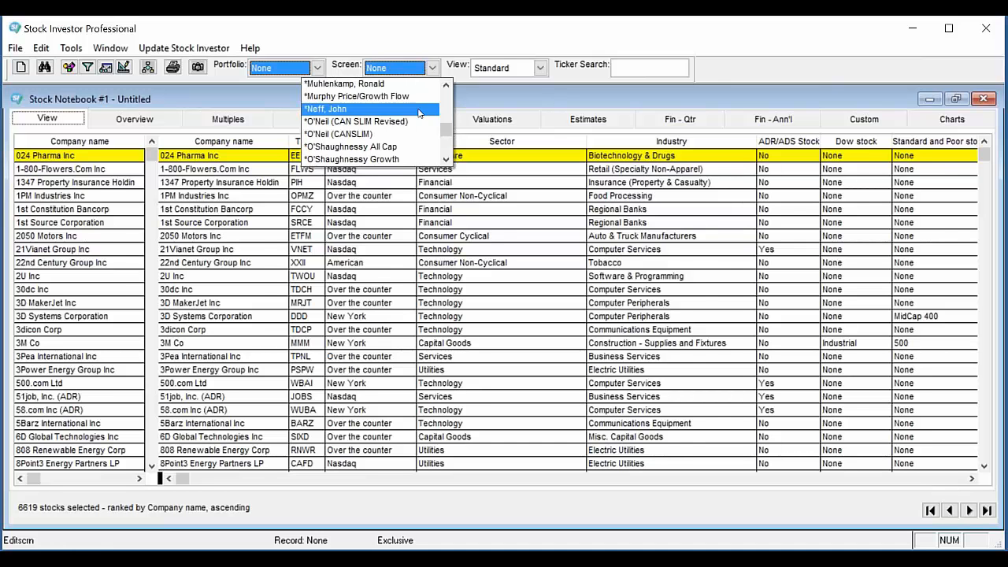
{"action": "left_click", "coordinate": [420, 109]}
{"action": "left_click", "coordinate": [504, 68]}
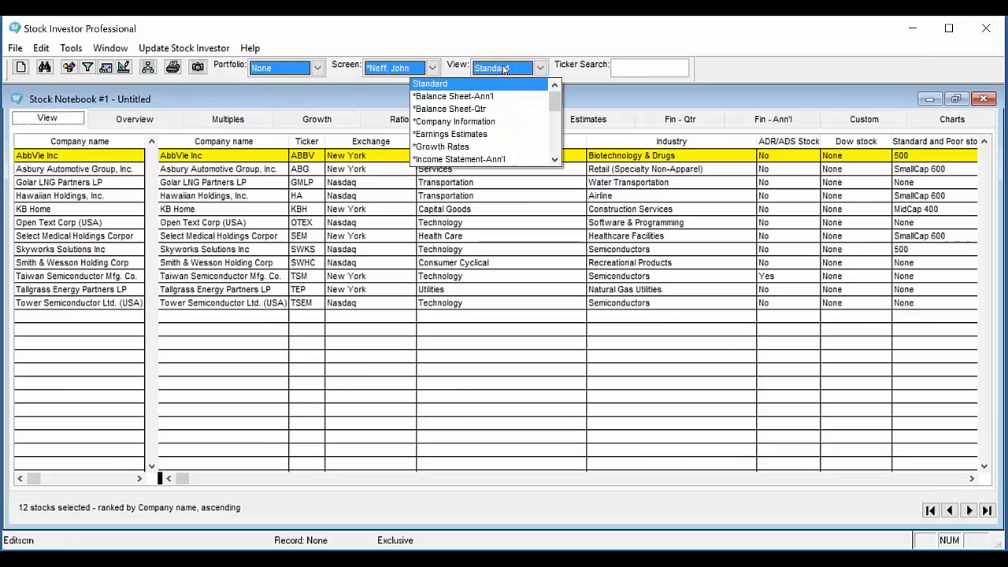
{"action": "left_click", "coordinate": [439, 84]}
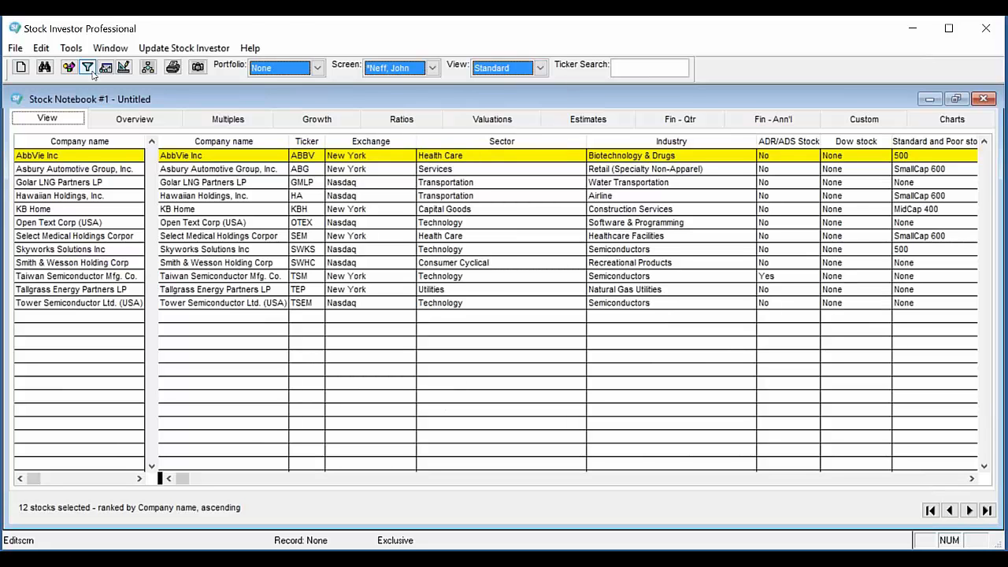
{"action": "left_click", "coordinate": [87, 68]}
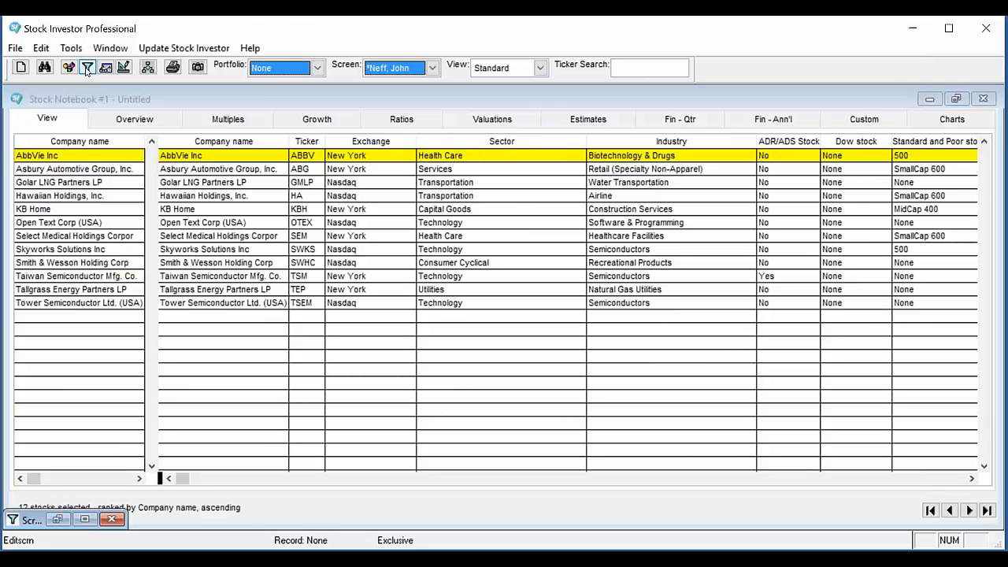
{"action": "left_click", "coordinate": [58, 519]}
{"action": "left_click", "coordinate": [484, 476]}
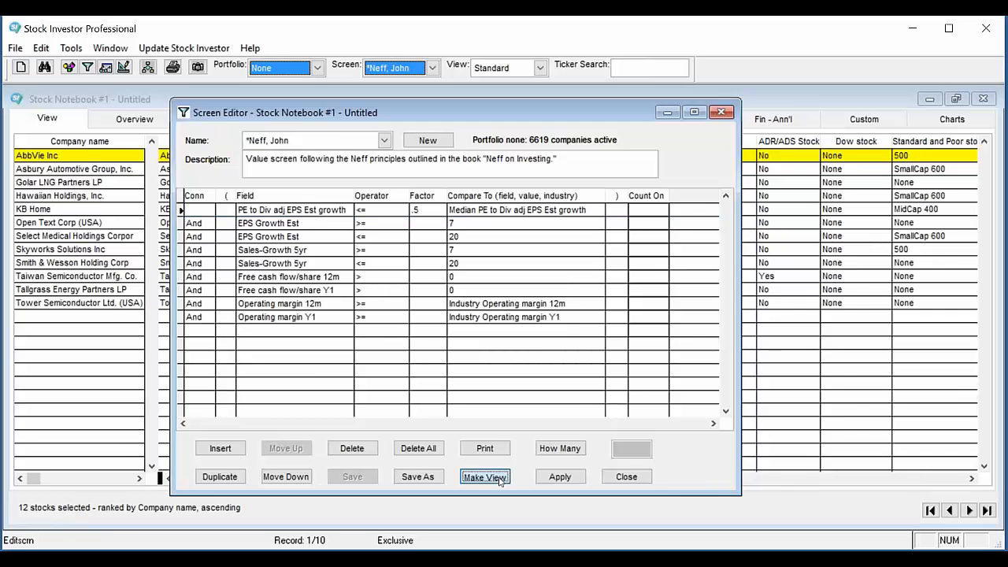
{"action": "left_click", "coordinate": [742, 492]}
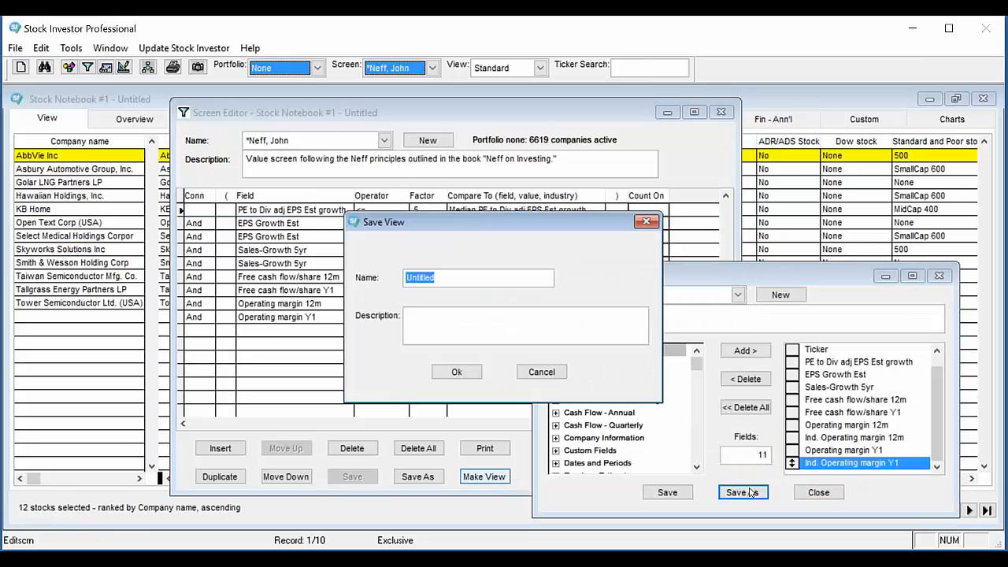
{"action": "type", "text": "Neff"}
{"action": "key", "text": "Return"}
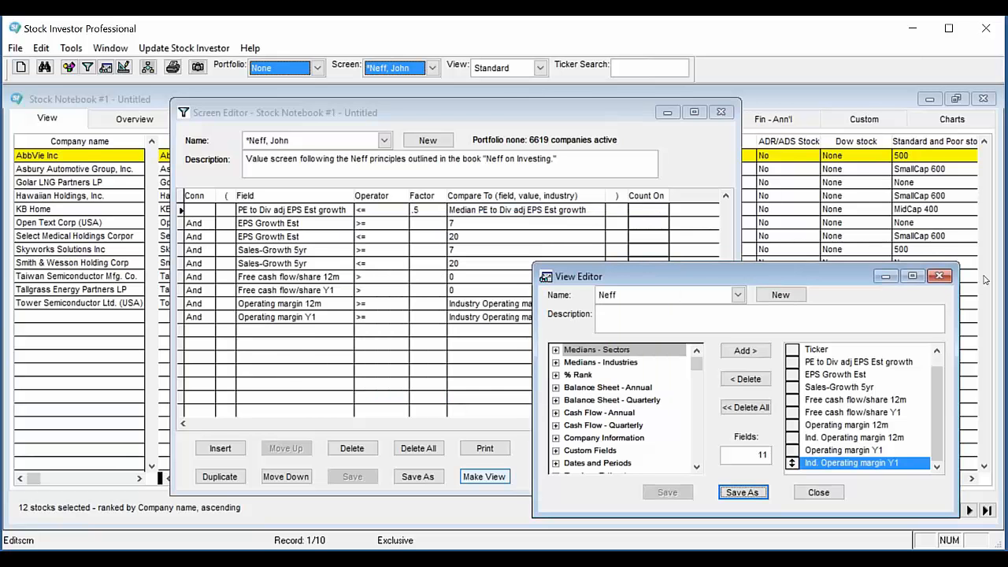
{"action": "left_click", "coordinate": [838, 488]}
{"action": "left_click", "coordinate": [723, 115]}
- Switch the notebook's view to the custom Neff view
{"action": "left_click", "coordinate": [531, 70]}
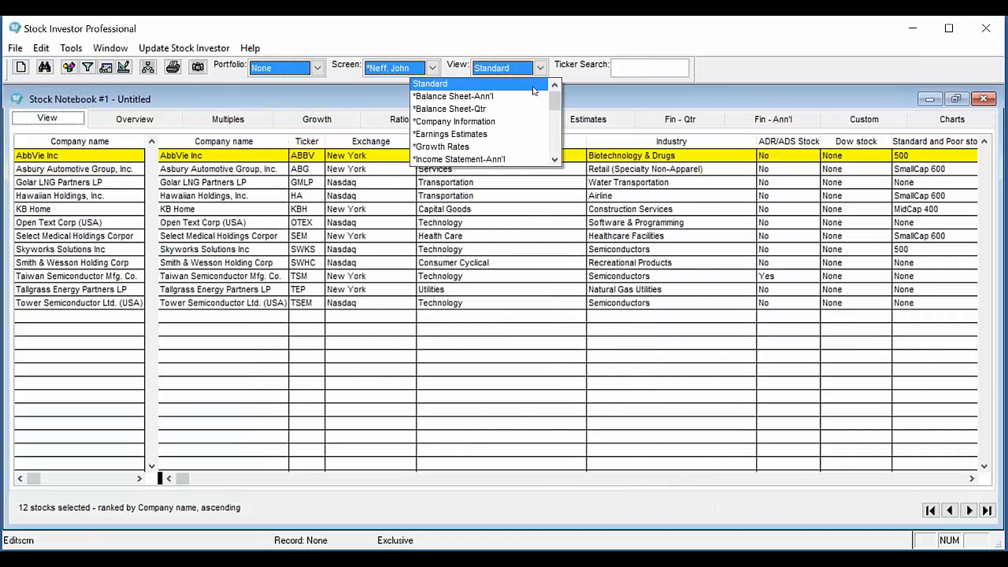
{"action": "left_click", "coordinate": [531, 70]}
{"action": "left_click", "coordinate": [530, 70]}
{"action": "left_click_drag", "start_coordinate": [561, 104], "coordinate": [561, 157]}
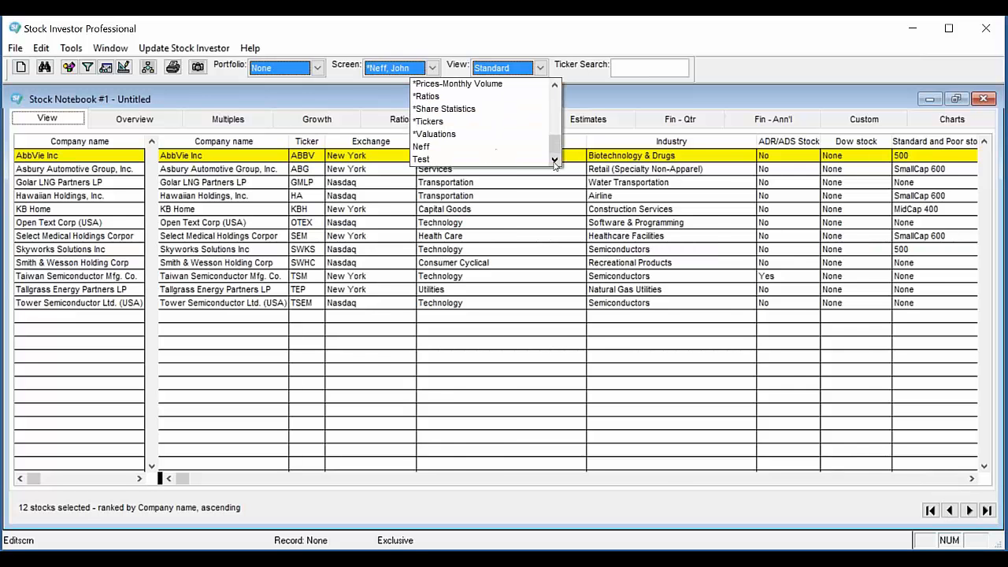
{"action": "left_click", "coordinate": [522, 144]}
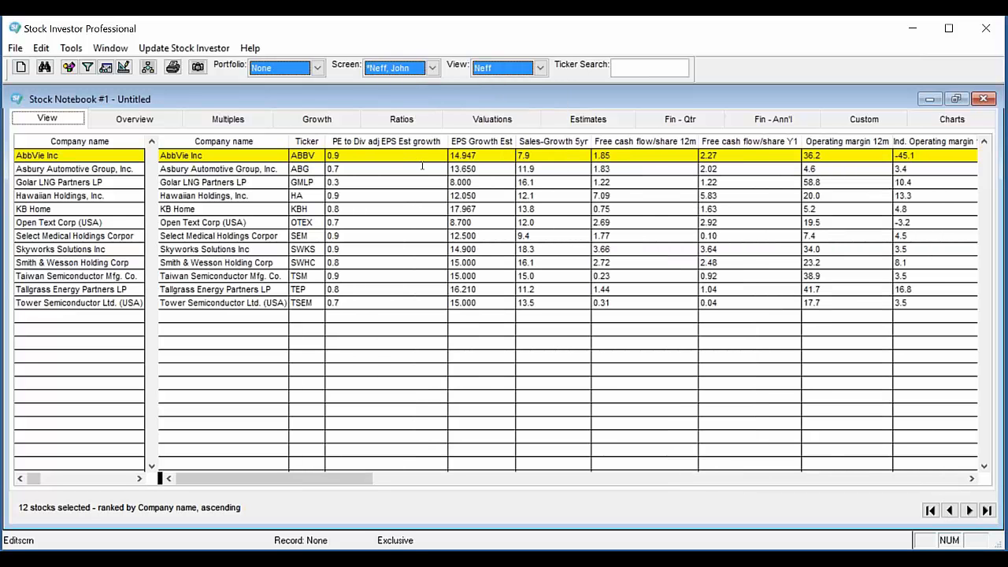
- Rank the stocks by PE to Div adj EPS Est growth in ascending order and save the notebook as Neff
{"action": "right_click", "coordinate": [404, 140]}
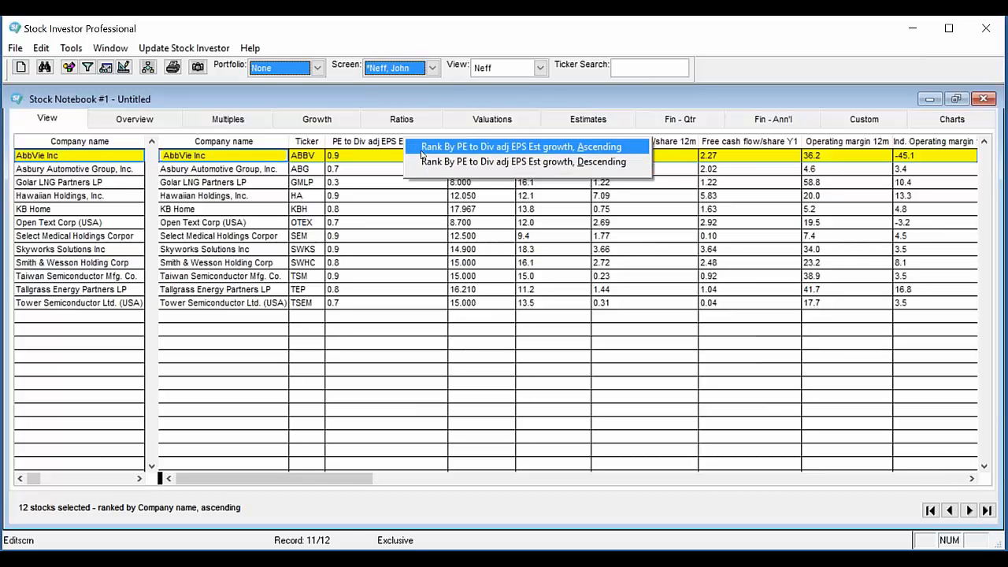
{"action": "left_click", "coordinate": [423, 149]}
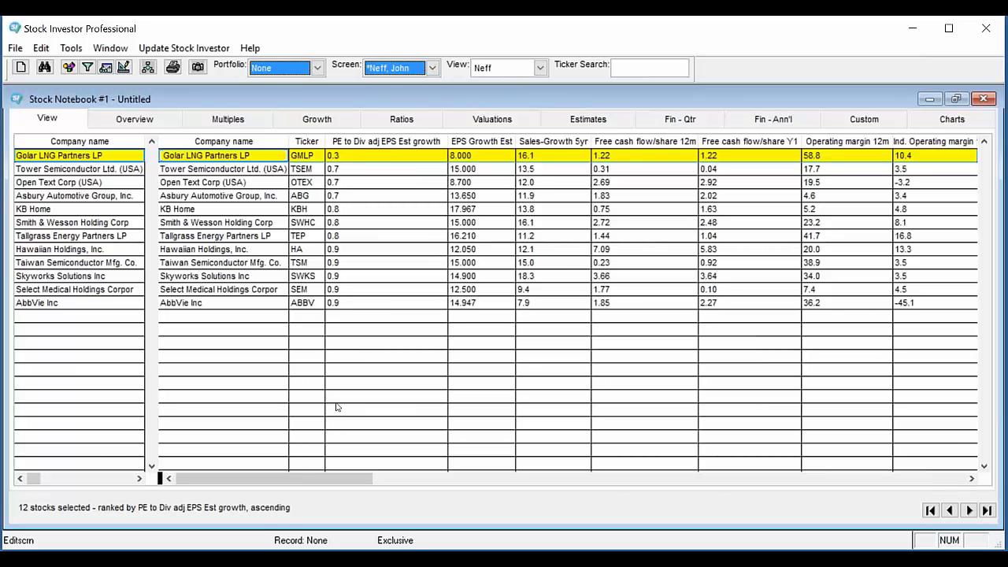
{"action": "left_click", "coordinate": [16, 49]}
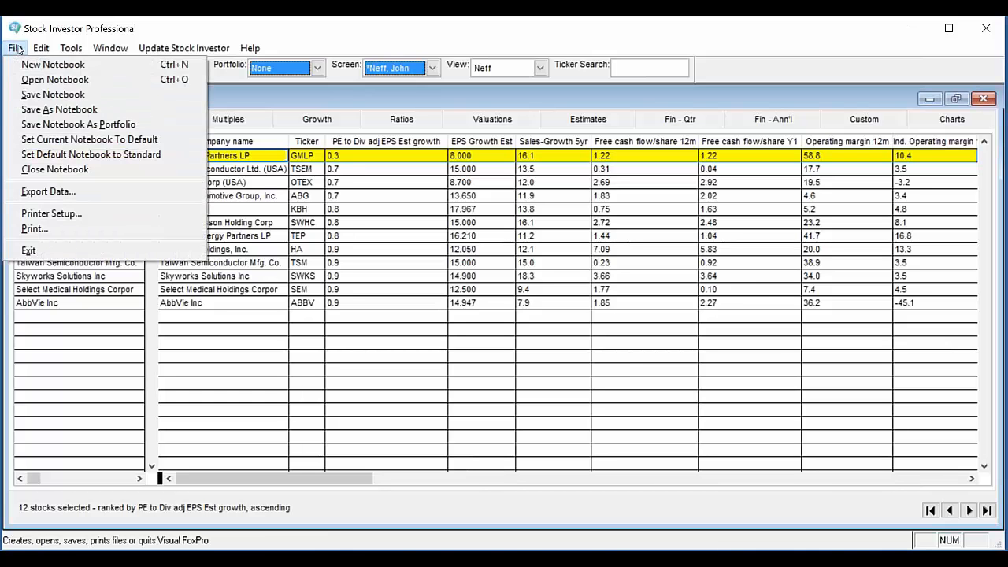
{"action": "left_click", "coordinate": [41, 110]}
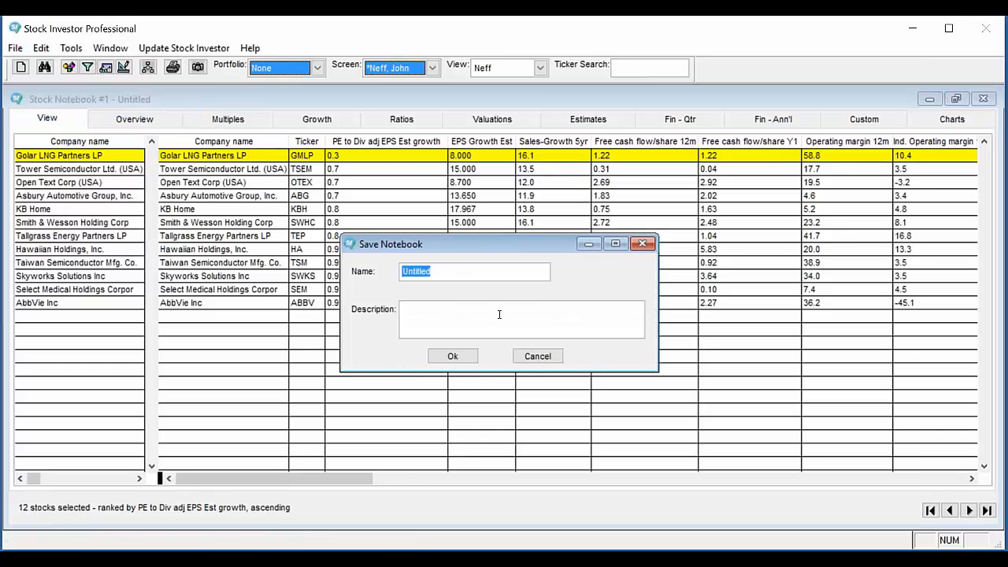
{"action": "type", "text": "Neff"}
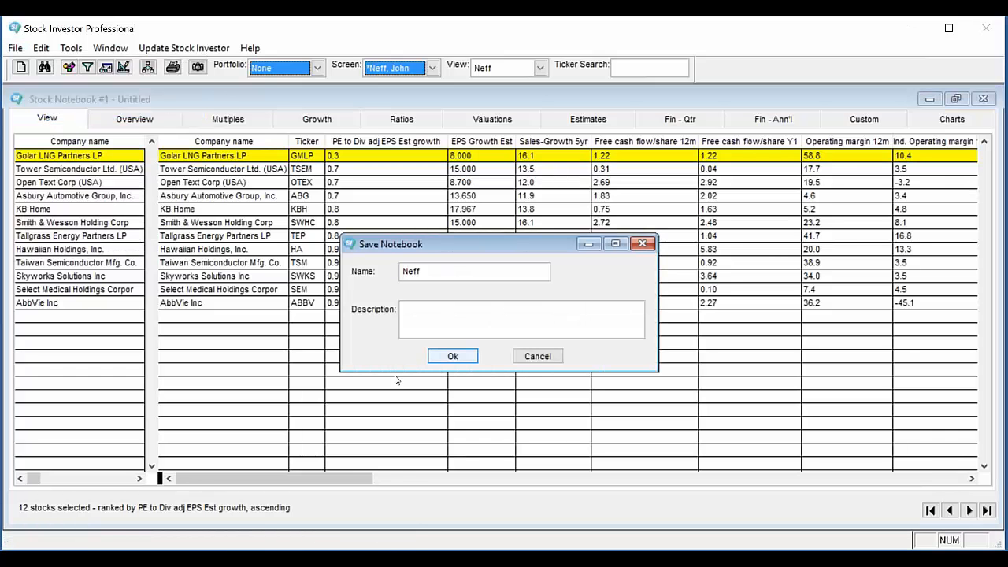
{"action": "left_click", "coordinate": [452, 357]}
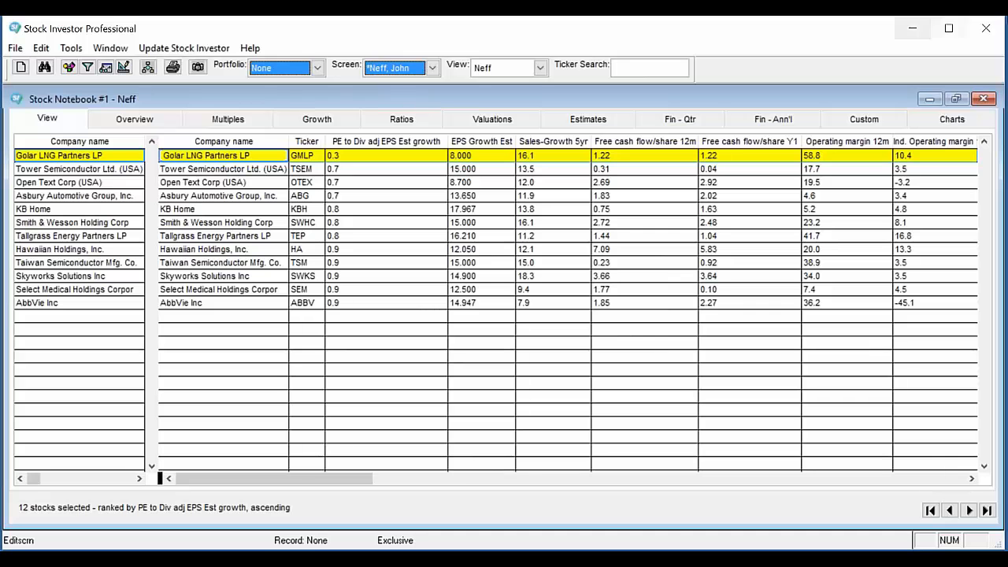
- Reset the notebook's screen to None and its view to Standard
{"action": "left_click", "coordinate": [429, 70]}
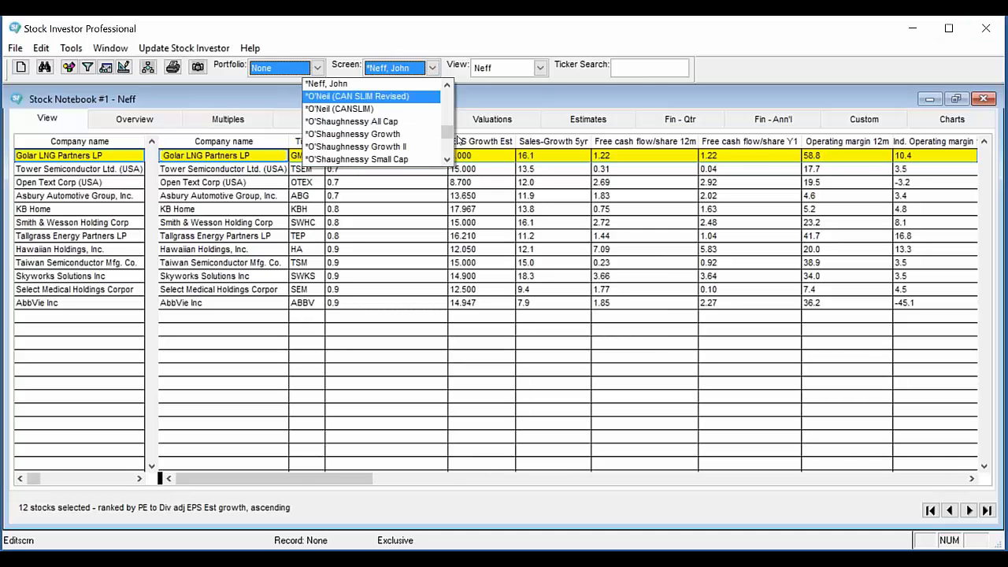
{"action": "left_click", "coordinate": [400, 85]}
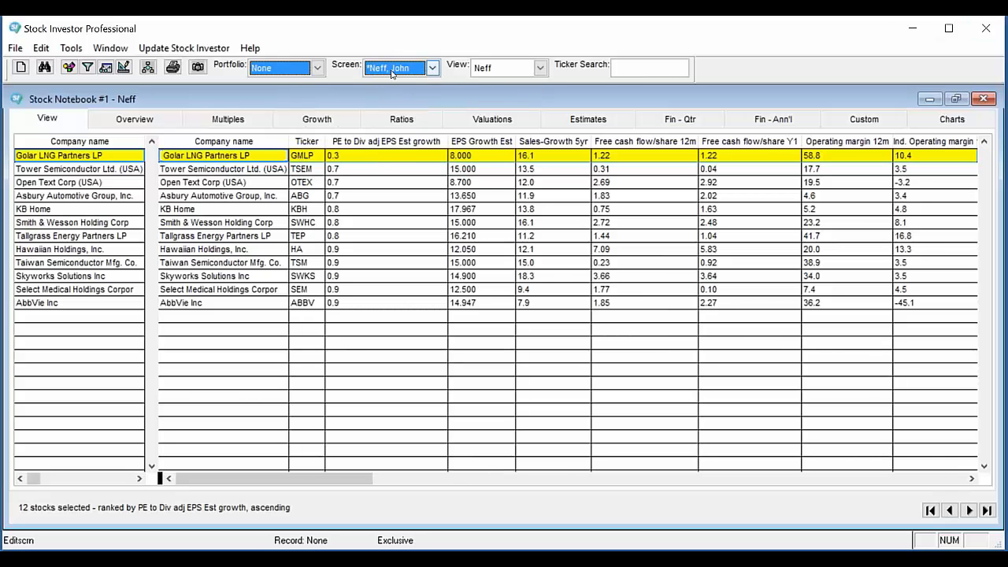
{"action": "left_click", "coordinate": [394, 73]}
{"action": "scroll", "coordinate": [364, 92], "scroll_direction": "up", "scroll_amount": 5}
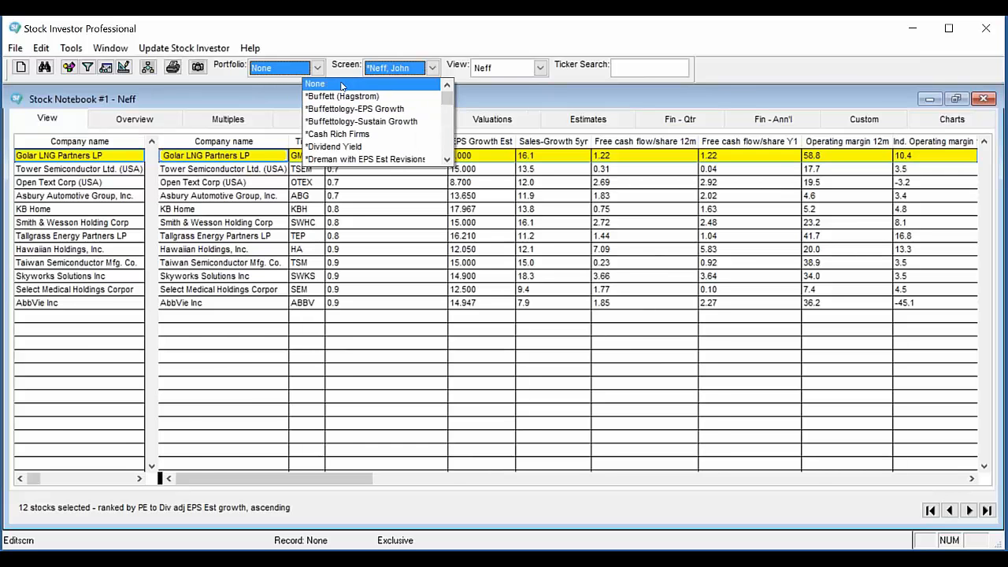
{"action": "left_click", "coordinate": [339, 84]}
{"action": "left_click", "coordinate": [317, 67]}
{"action": "left_click", "coordinate": [494, 69]}
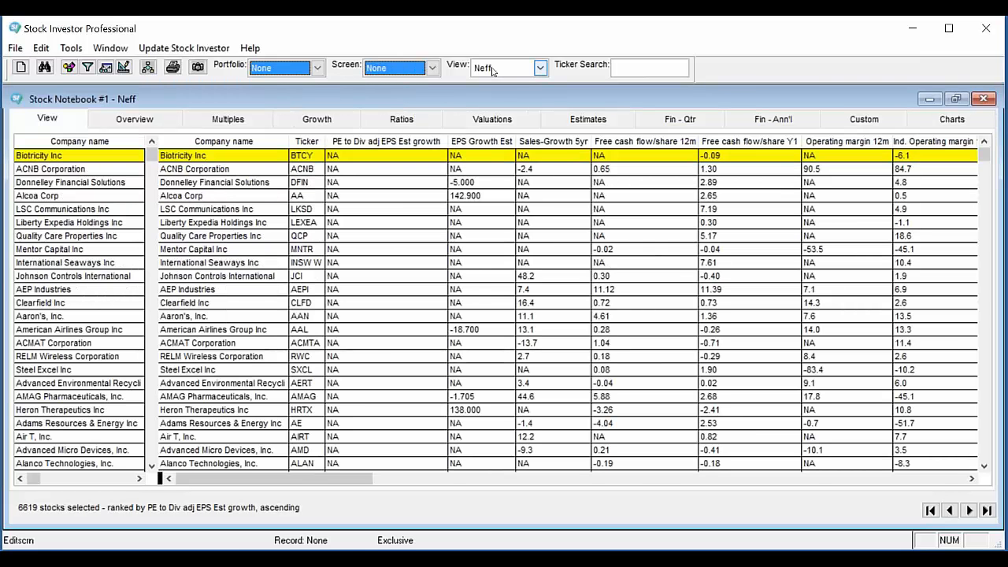
{"action": "left_click_drag", "start_coordinate": [557, 140], "coordinate": [557, 85]}
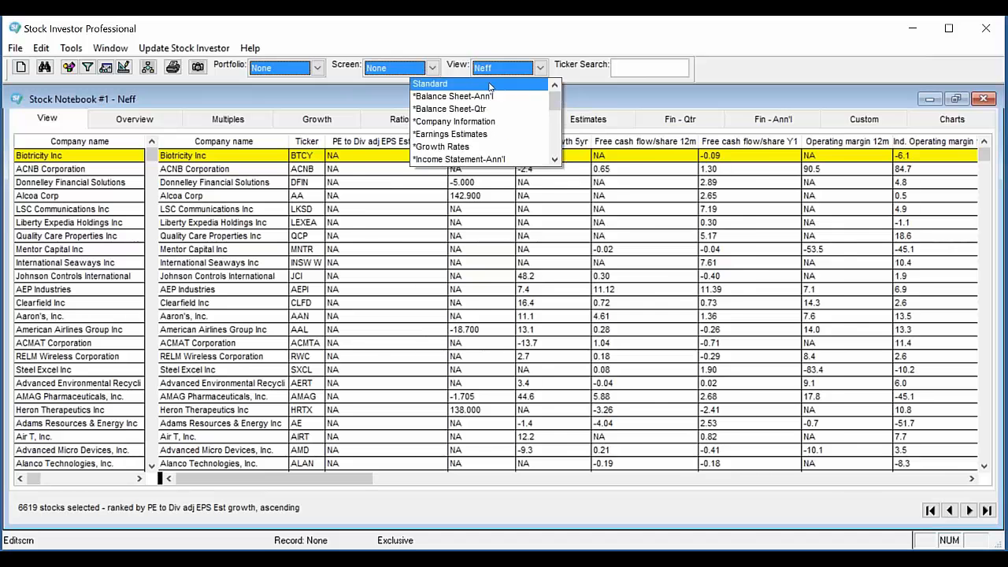
{"action": "left_click", "coordinate": [449, 80]}
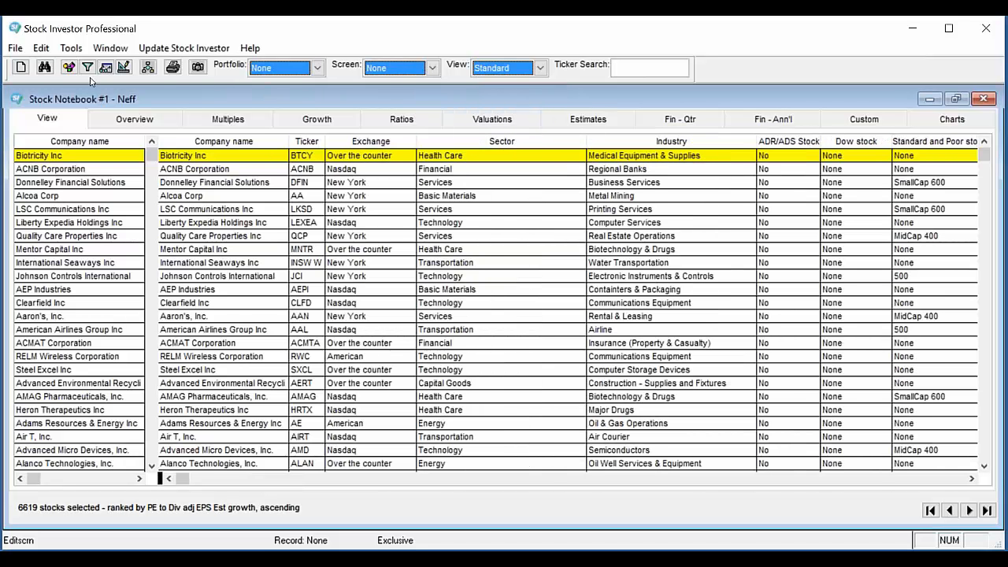
- Open the saved Neff notebook and maximize its window
{"action": "left_click", "coordinate": [14, 49]}
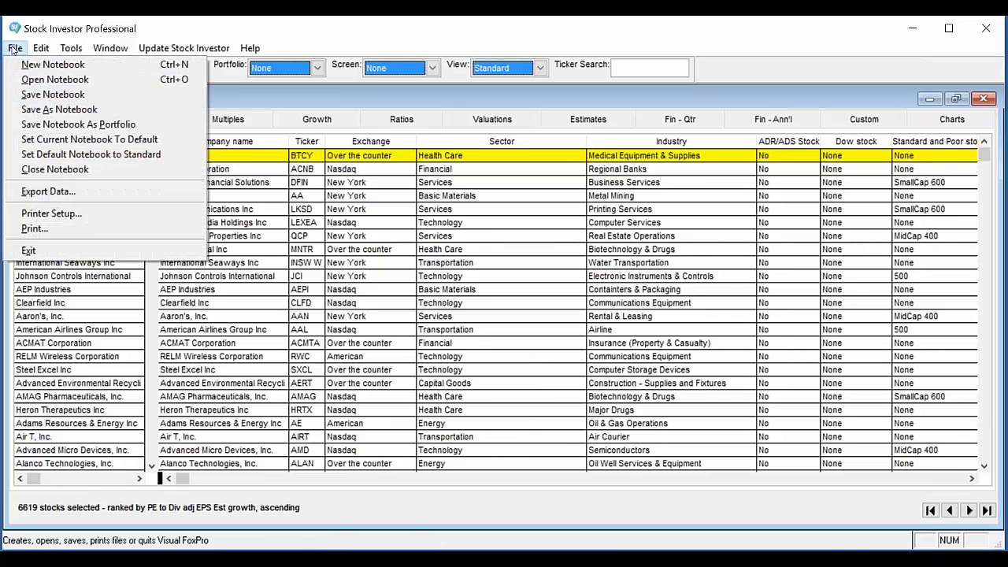
{"action": "left_click", "coordinate": [54, 80]}
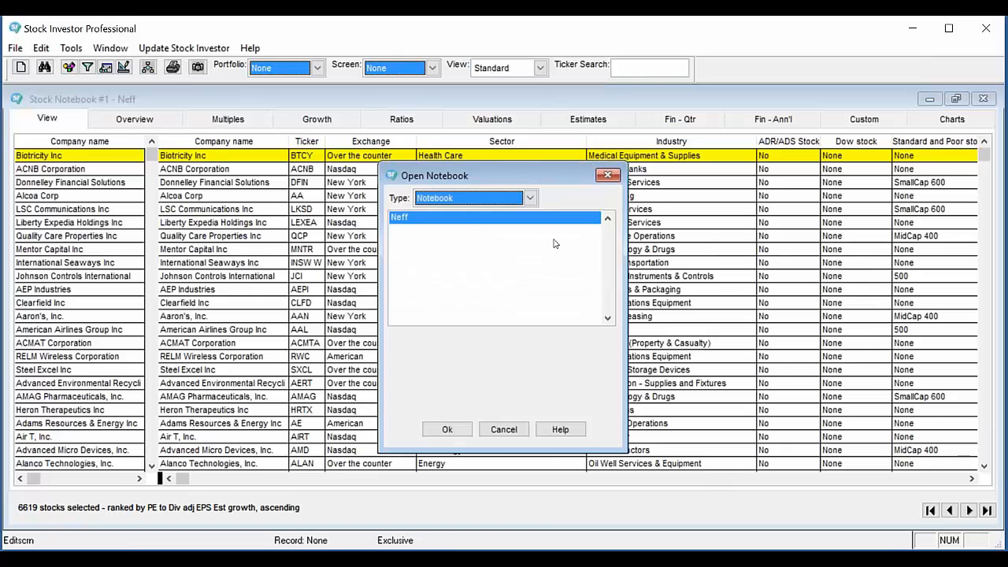
{"action": "left_click", "coordinate": [461, 431]}
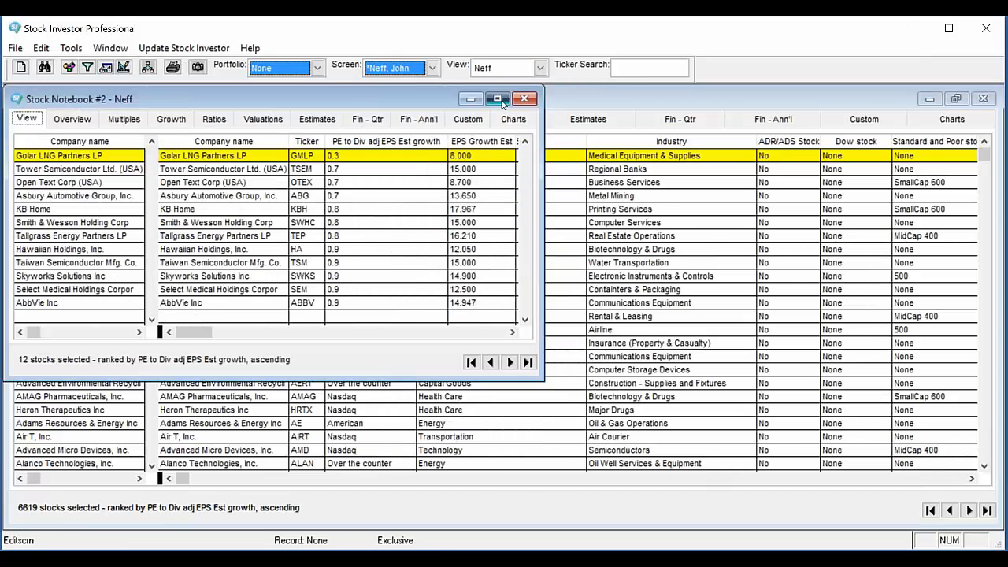
{"action": "left_click", "coordinate": [497, 98]}
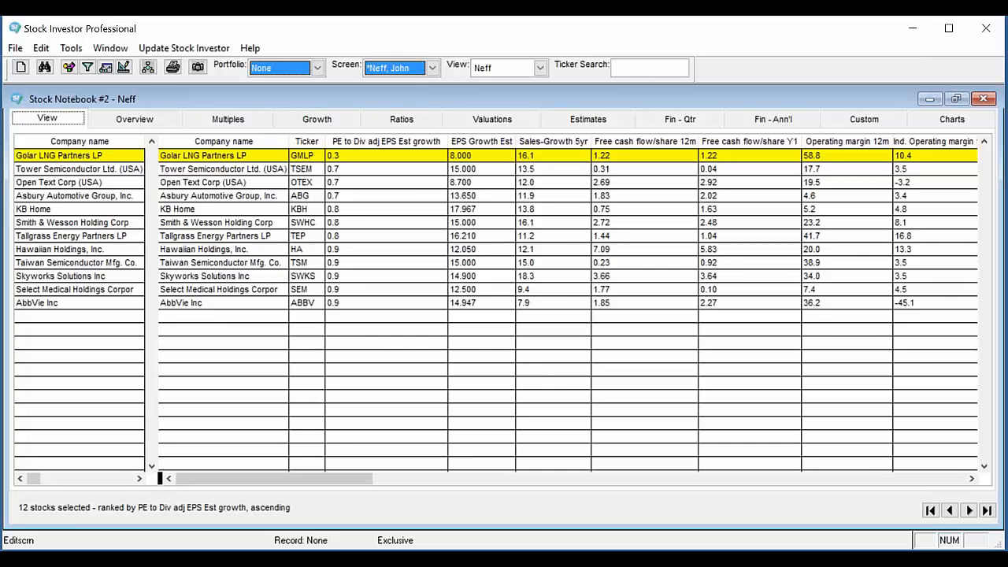
- Set the reopened notebook's screen to None and switch back to Stock Notebook #1
{"action": "left_click", "coordinate": [432, 69]}
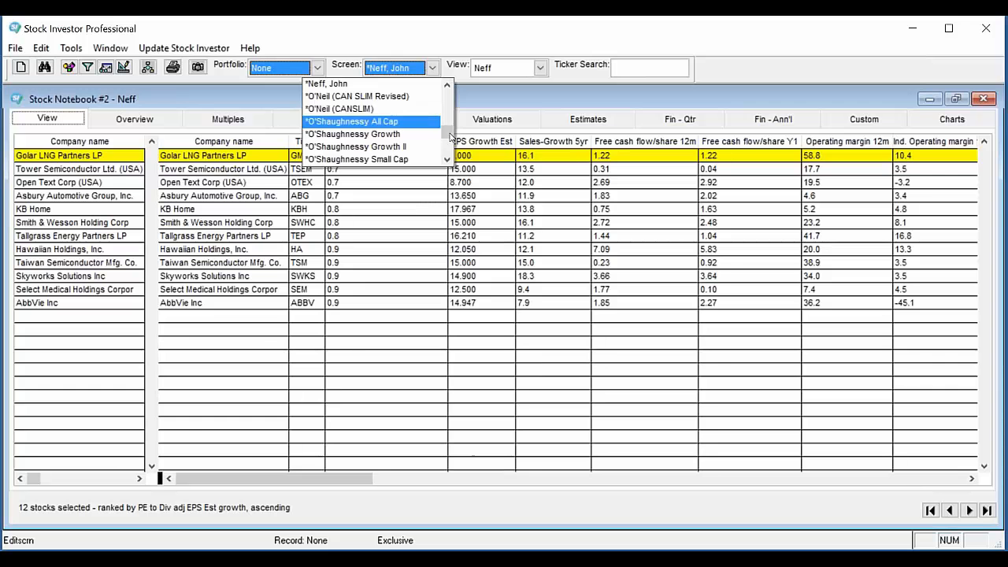
{"action": "scroll", "coordinate": [436, 92], "scroll_direction": "up", "scroll_amount": 5}
{"action": "left_click", "coordinate": [339, 83]}
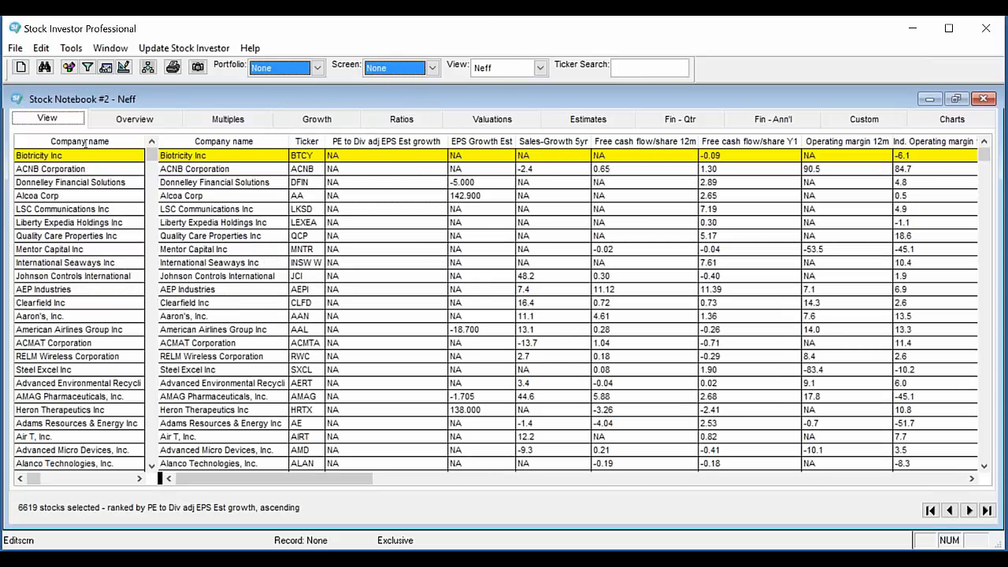
{"action": "left_click", "coordinate": [115, 48]}
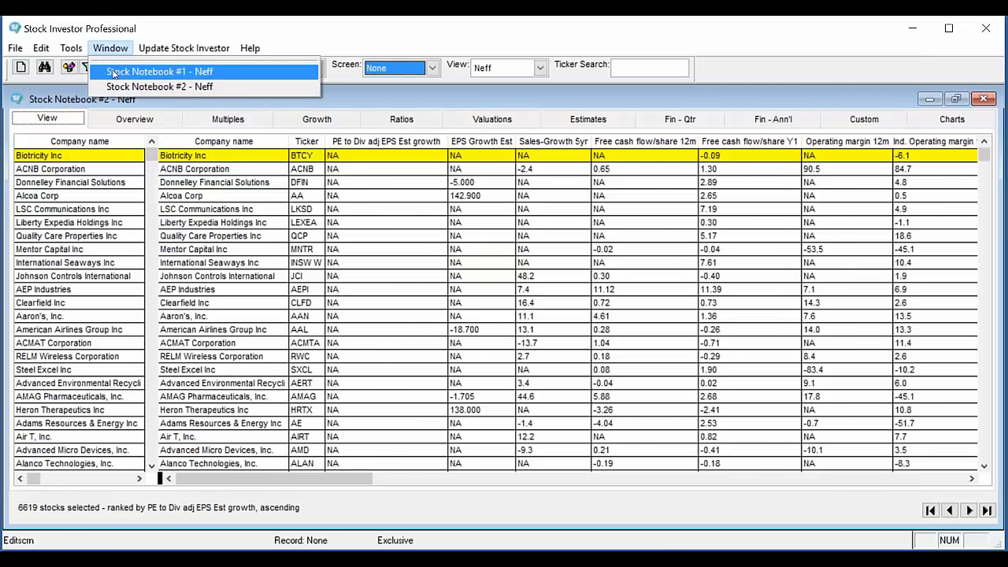
{"action": "left_click", "coordinate": [118, 71]}
- Load the Test screen in the Screen Editor and duplicate its ADR/ADS Stock criterion
{"action": "left_click", "coordinate": [71, 49]}
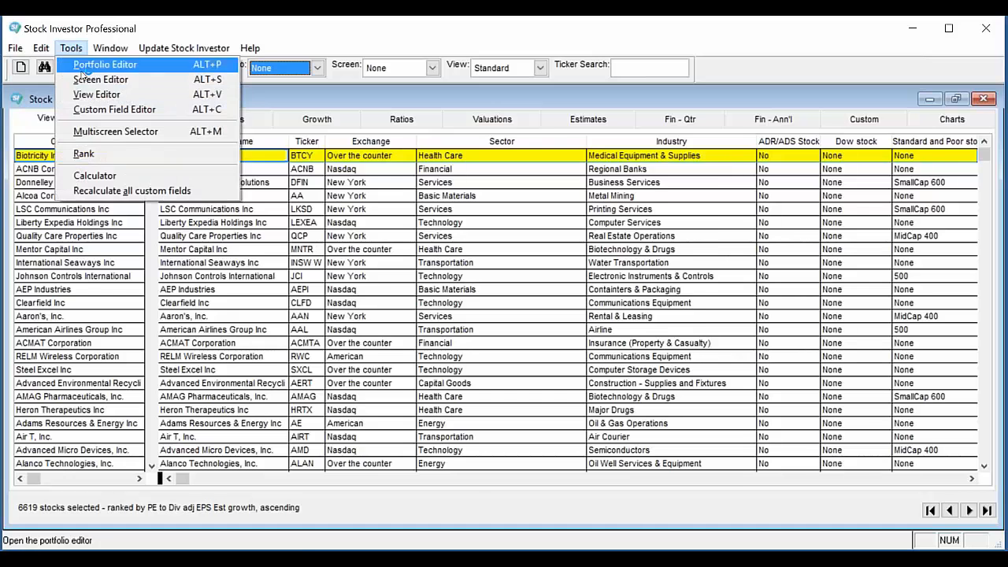
{"action": "left_click", "coordinate": [84, 80]}
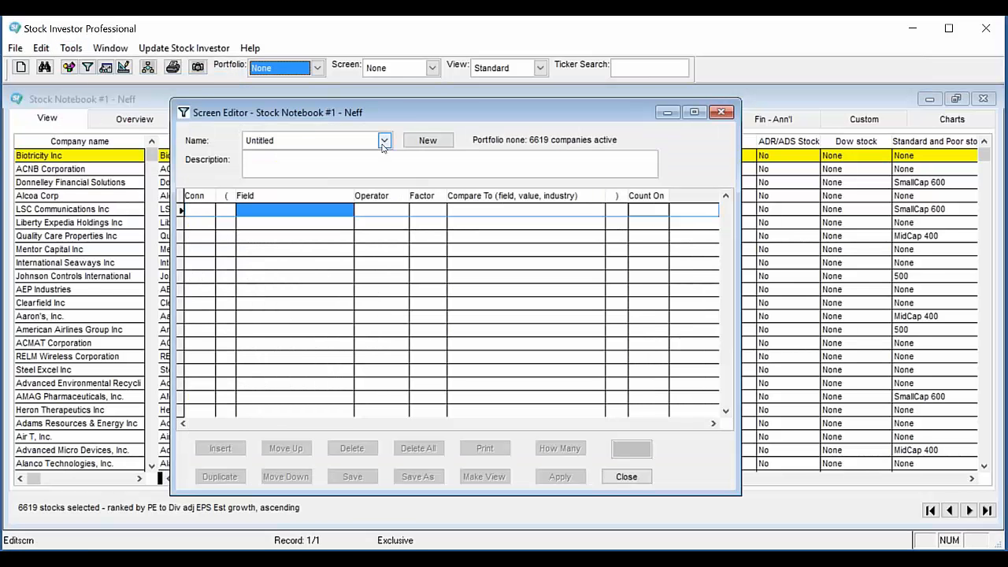
{"action": "left_click", "coordinate": [384, 140]}
{"action": "left_click", "coordinate": [364, 219]}
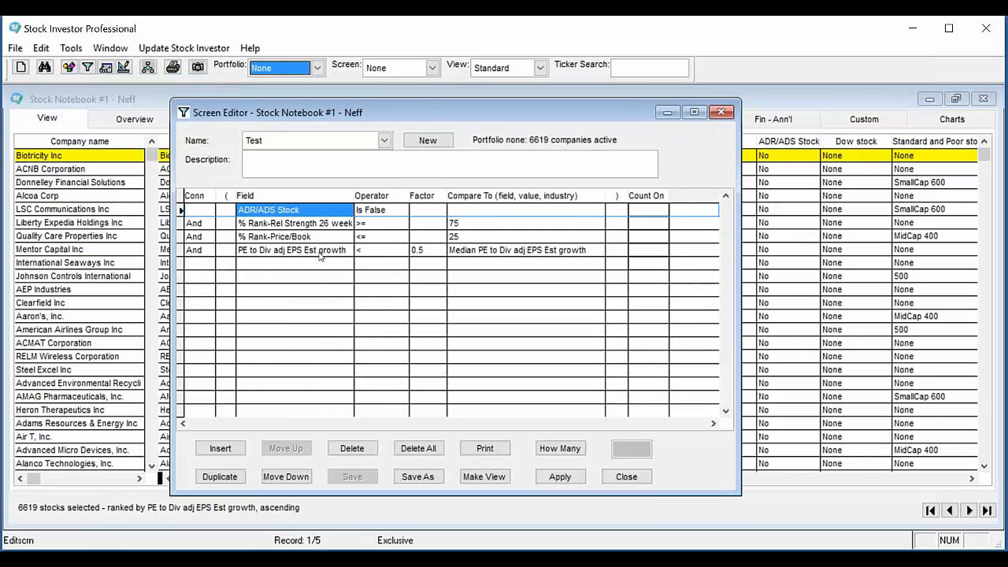
{"action": "left_click", "coordinate": [226, 209]}
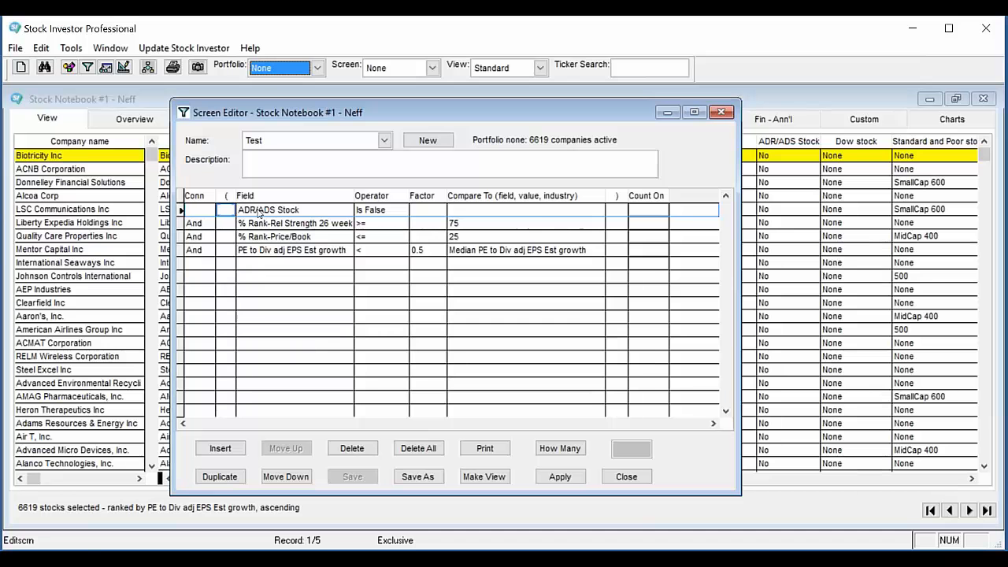
{"action": "left_click", "coordinate": [221, 476]}
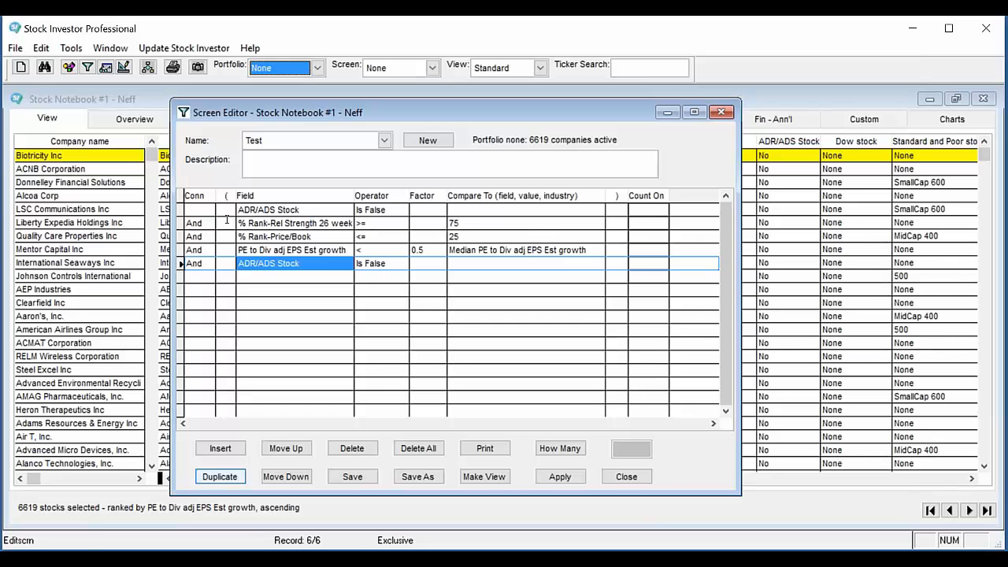
- Insert a blank row above the % Rank-Rel Strength 26 week criterion and delete that blank row again
{"action": "left_click", "coordinate": [227, 224]}
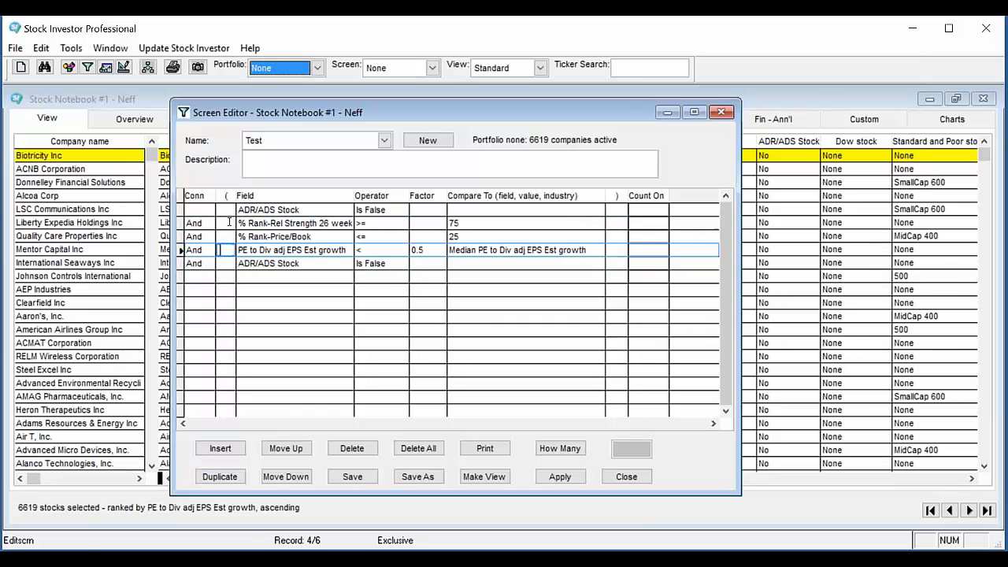
{"action": "left_click", "coordinate": [231, 237]}
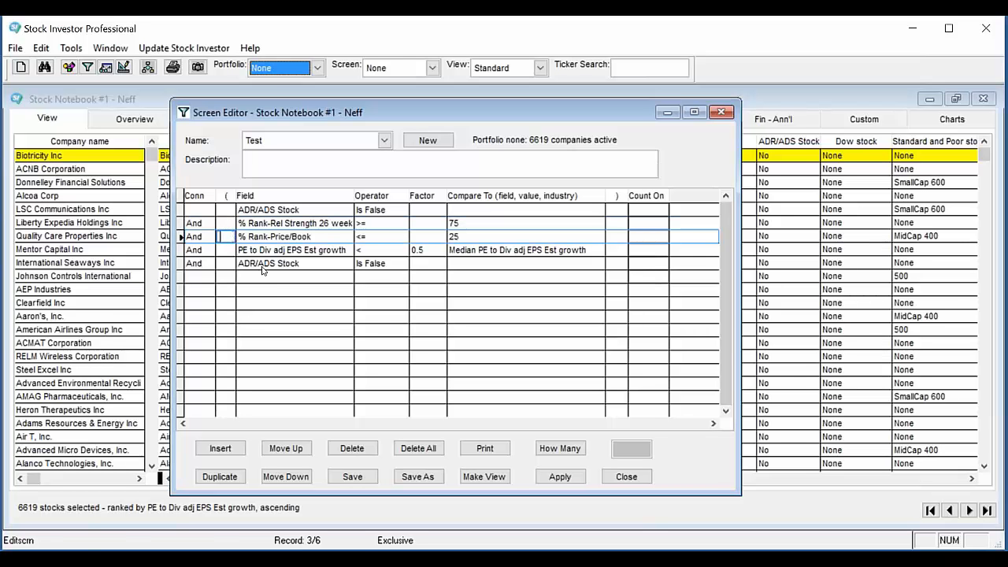
{"action": "left_click", "coordinate": [230, 223]}
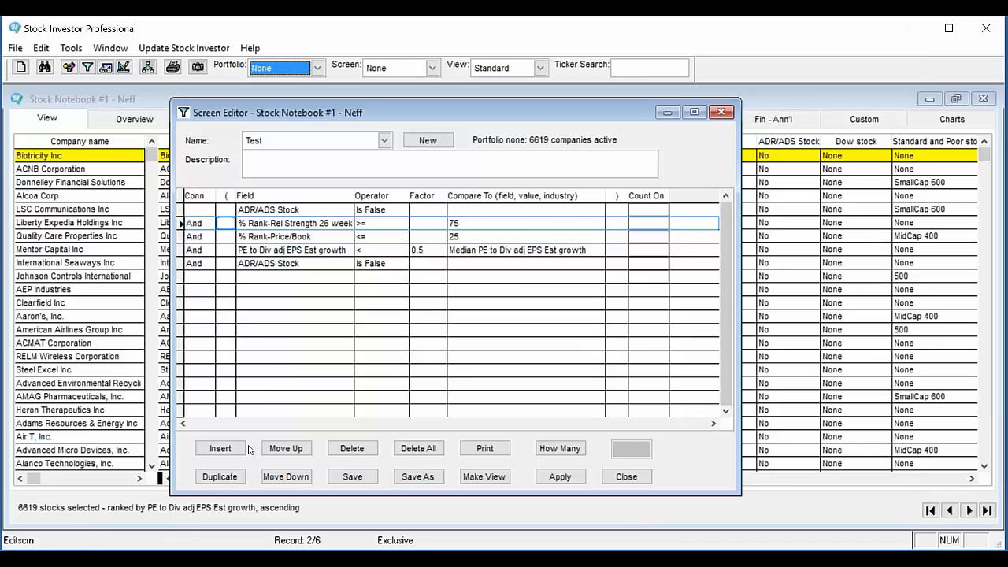
{"action": "left_click", "coordinate": [221, 449]}
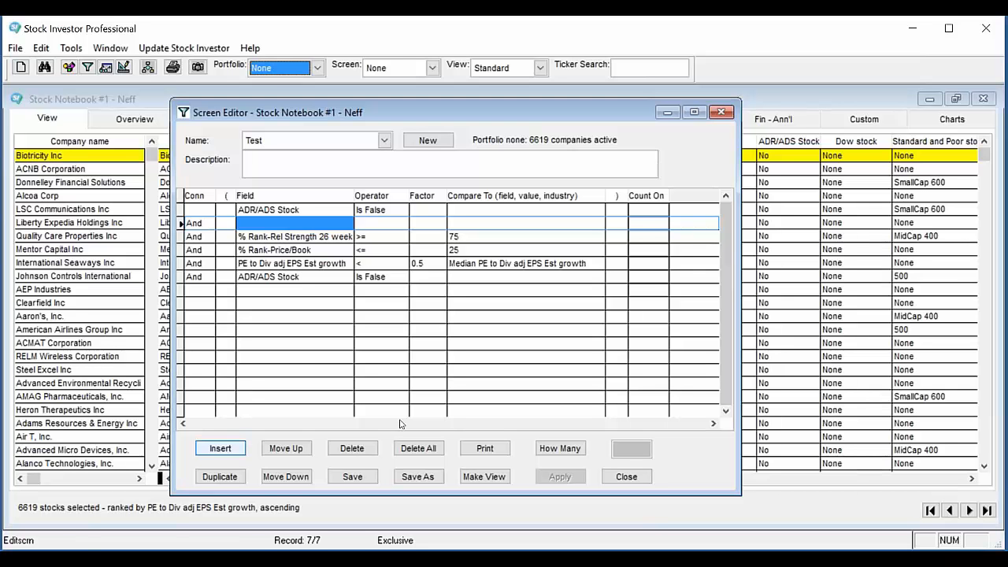
{"action": "left_click", "coordinate": [226, 222]}
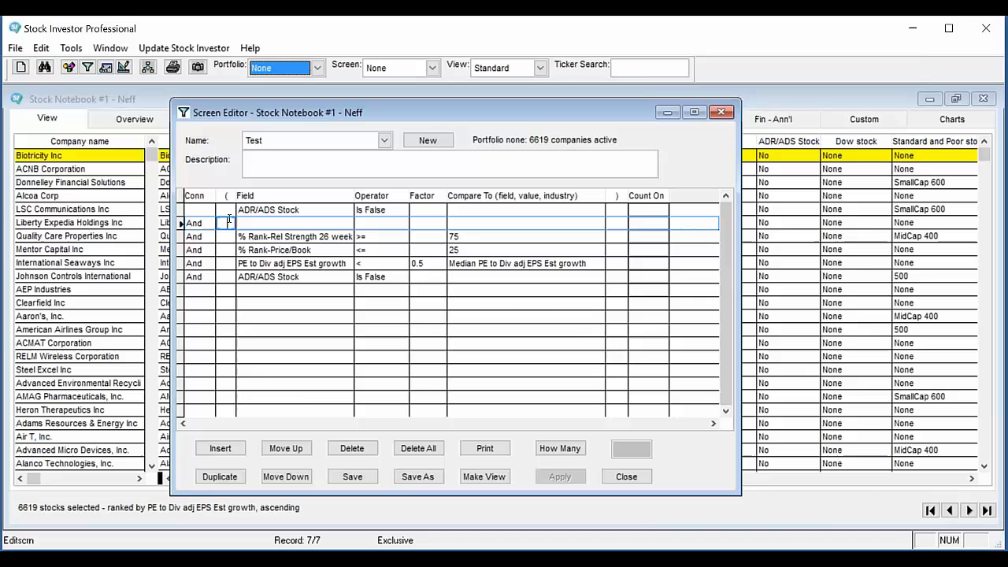
{"action": "left_click", "coordinate": [369, 450]}
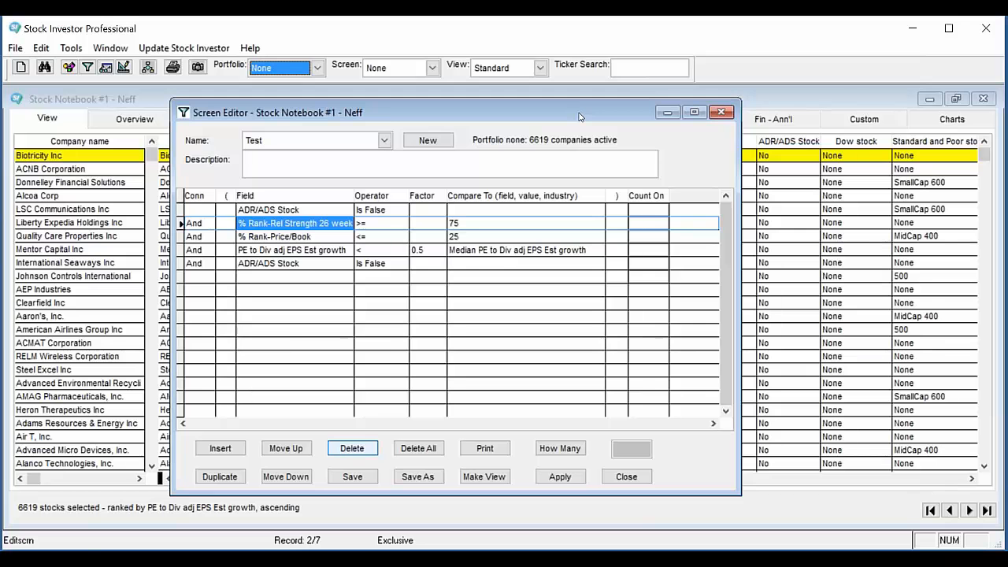
- Minimize the Screen Editor, then reopen the saved Neff notebook in a maximized window
{"action": "left_click", "coordinate": [666, 112]}
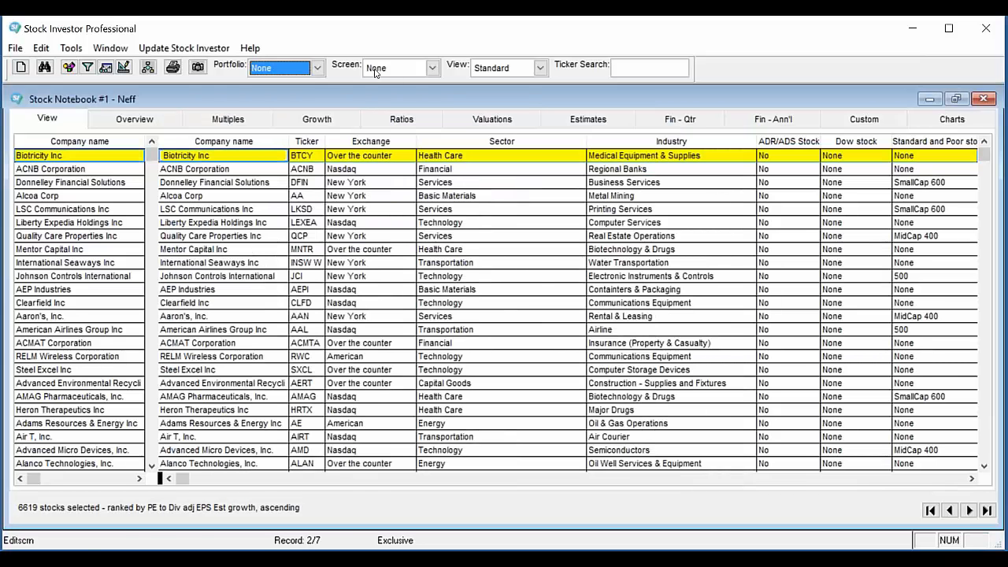
{"action": "left_click", "coordinate": [14, 48]}
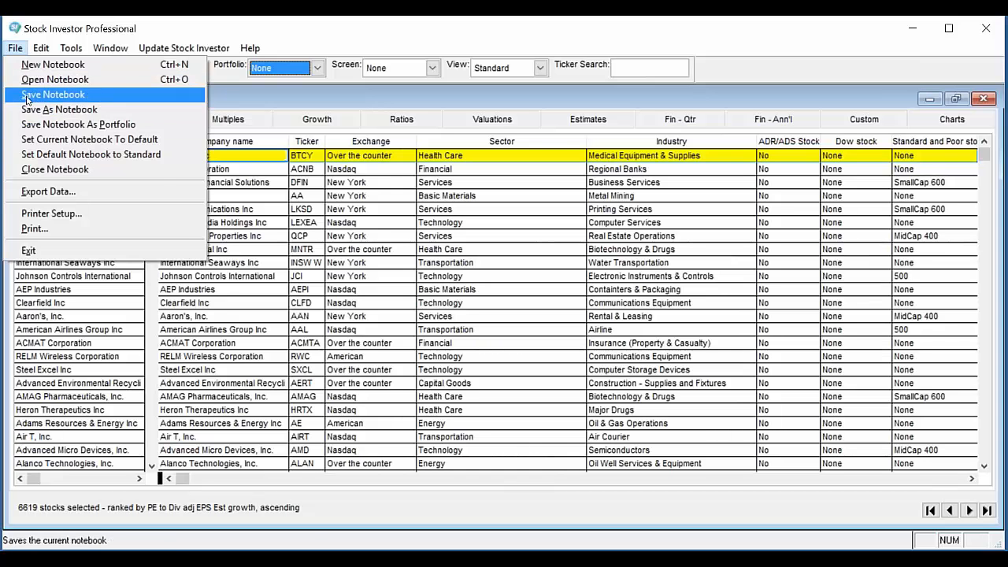
{"action": "left_click", "coordinate": [31, 79]}
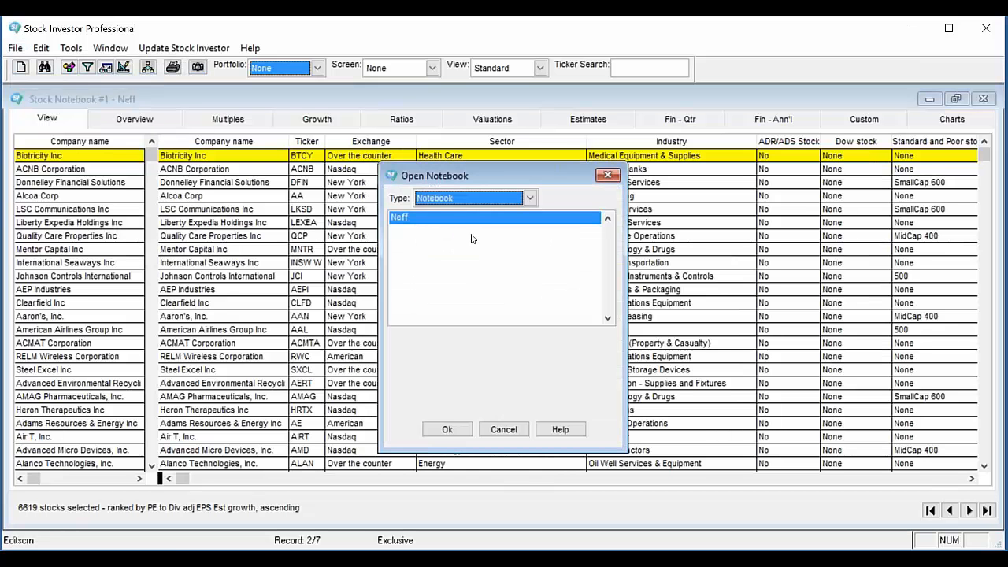
{"action": "left_click", "coordinate": [447, 429]}
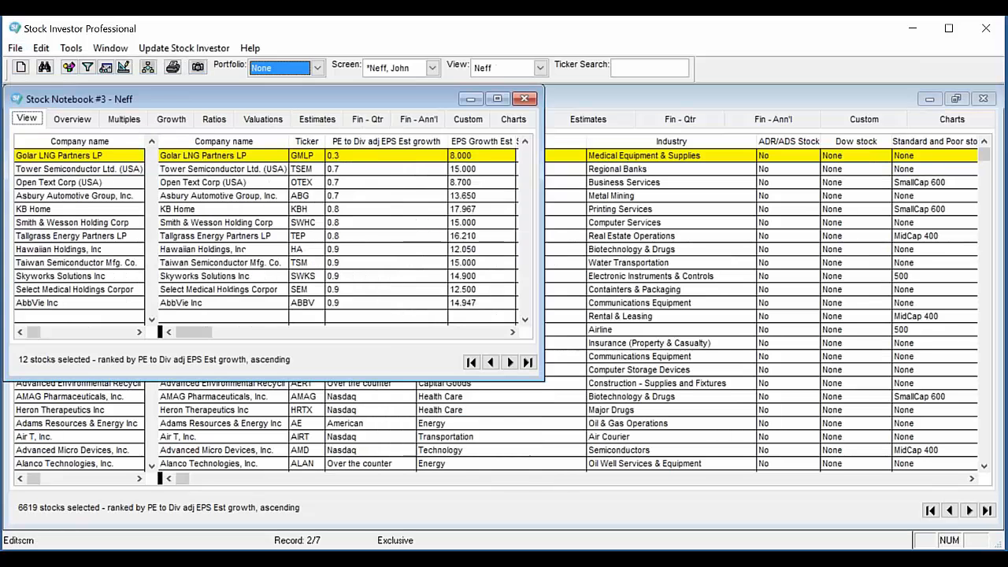
{"action": "left_click", "coordinate": [498, 98]}
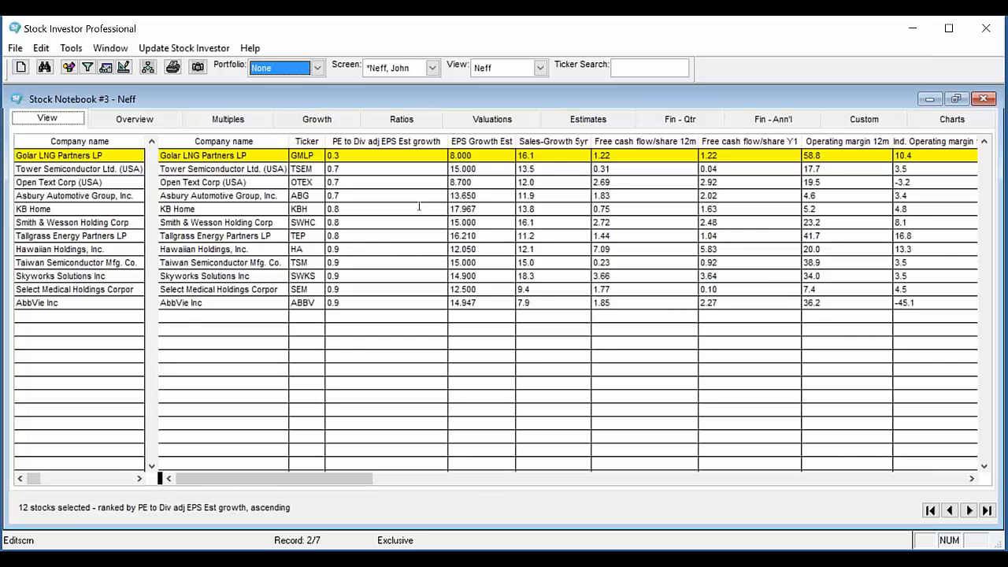
- Copy the Neff notebook to the clipboard, switch to Excel and paste it as text into the blank sheet from cell A1
{"action": "right_click", "coordinate": [419, 209]}
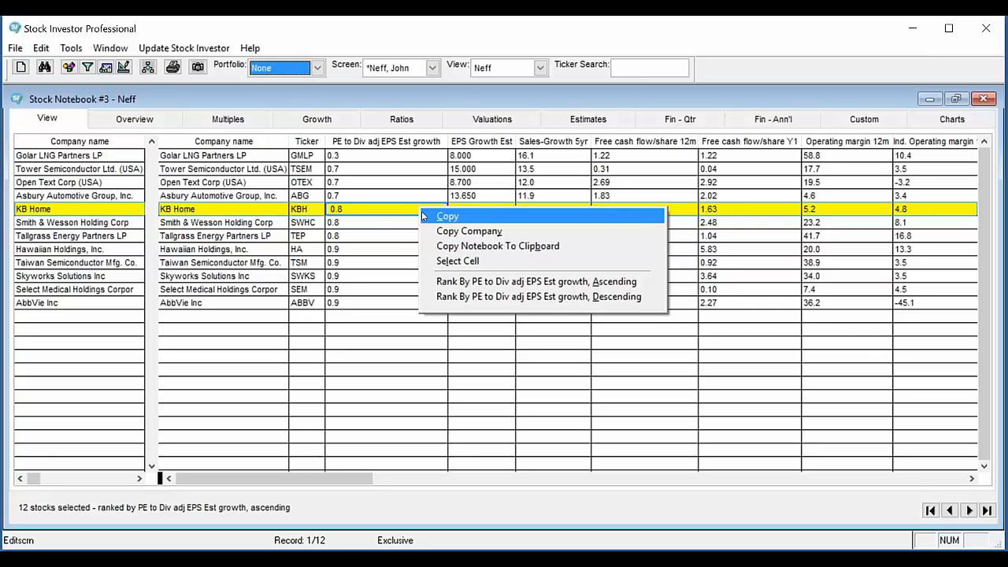
{"action": "left_click", "coordinate": [487, 247]}
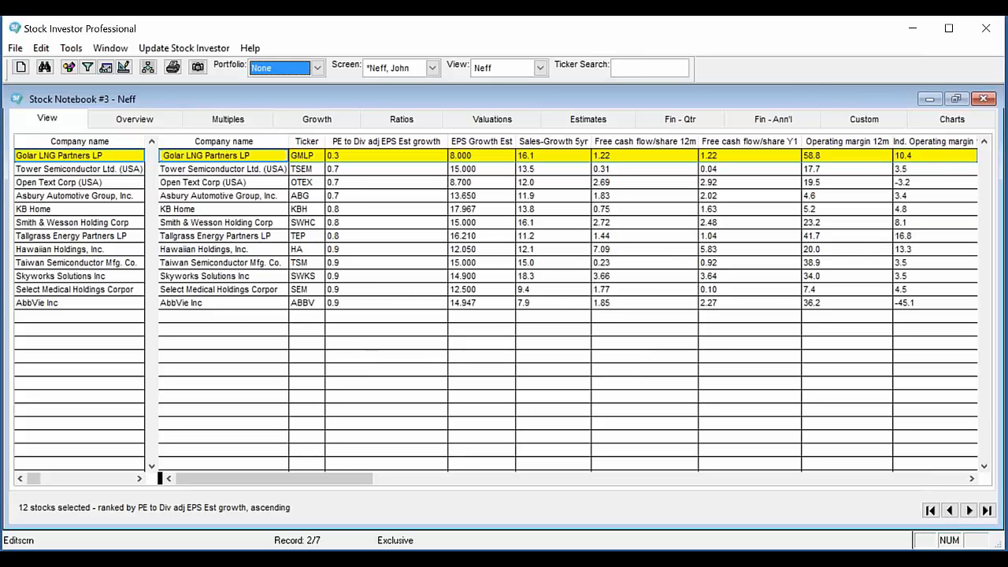
{"action": "key", "text": "alt+Tab"}
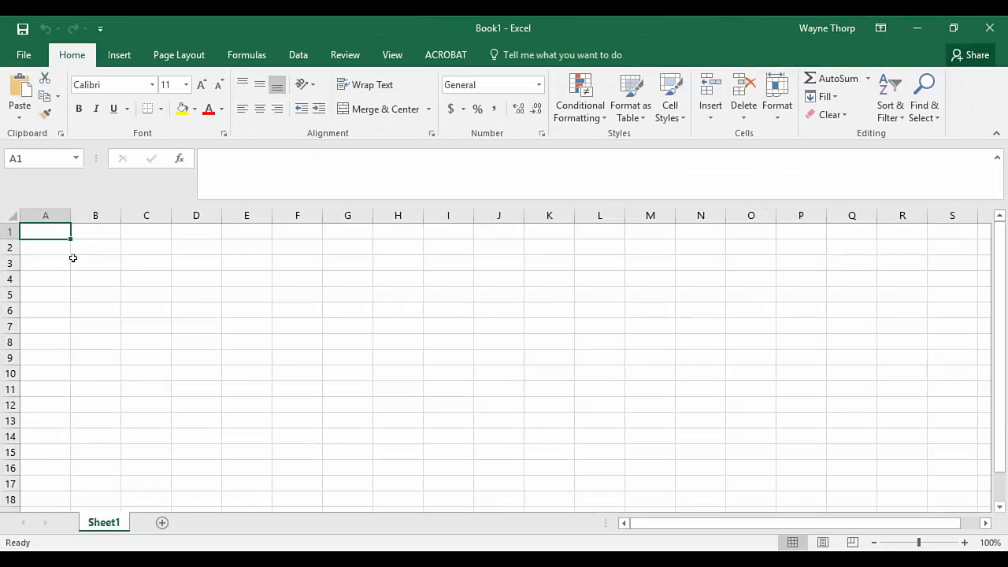
{"action": "left_click", "coordinate": [20, 118]}
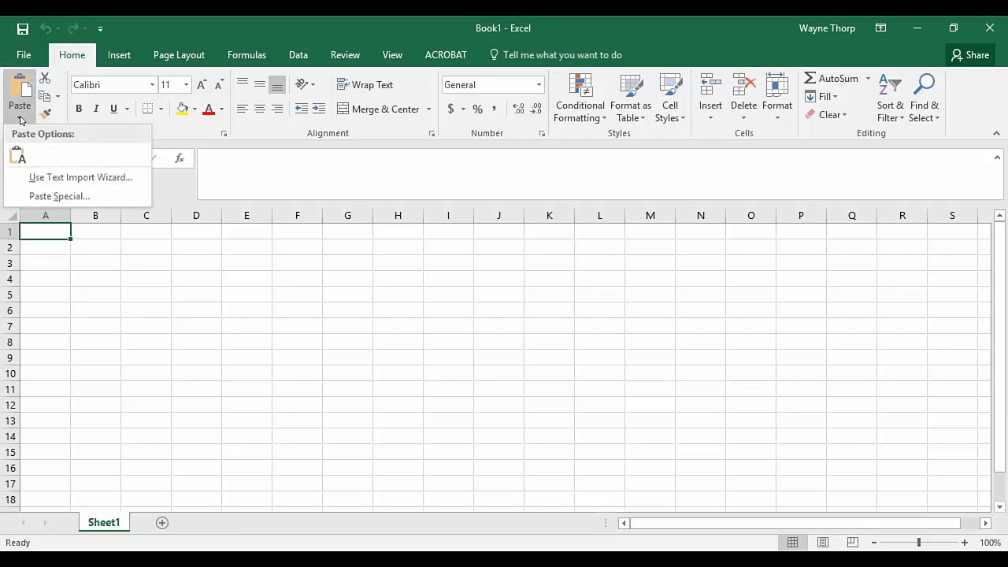
{"action": "left_click", "coordinate": [18, 157]}
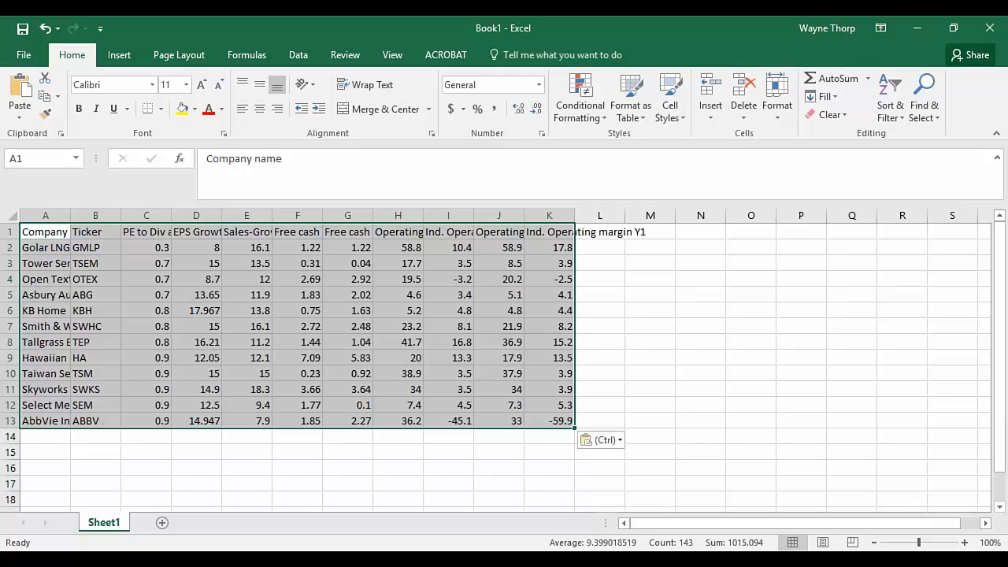
- Fit all worksheet columns to their contents and return to Stock Investor Professional by minimizing Excel
{"action": "left_click", "coordinate": [13, 214]}
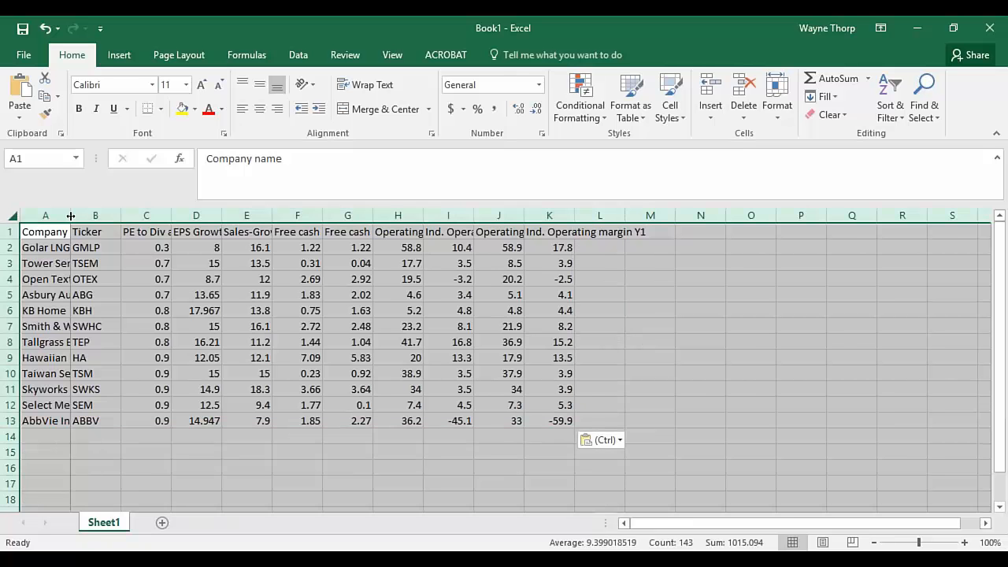
{"action": "double_click", "coordinate": [70, 215]}
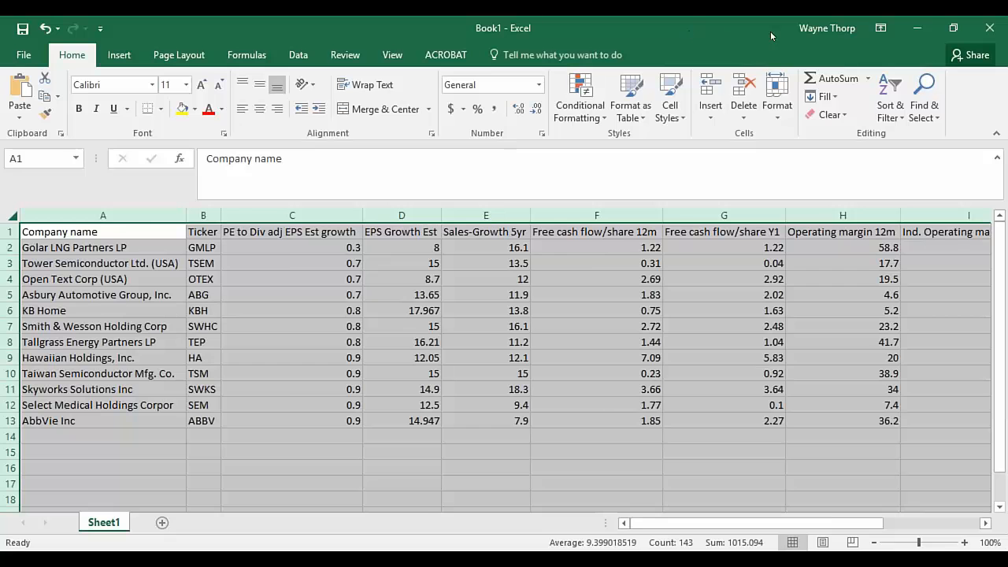
{"action": "left_click", "coordinate": [920, 28]}
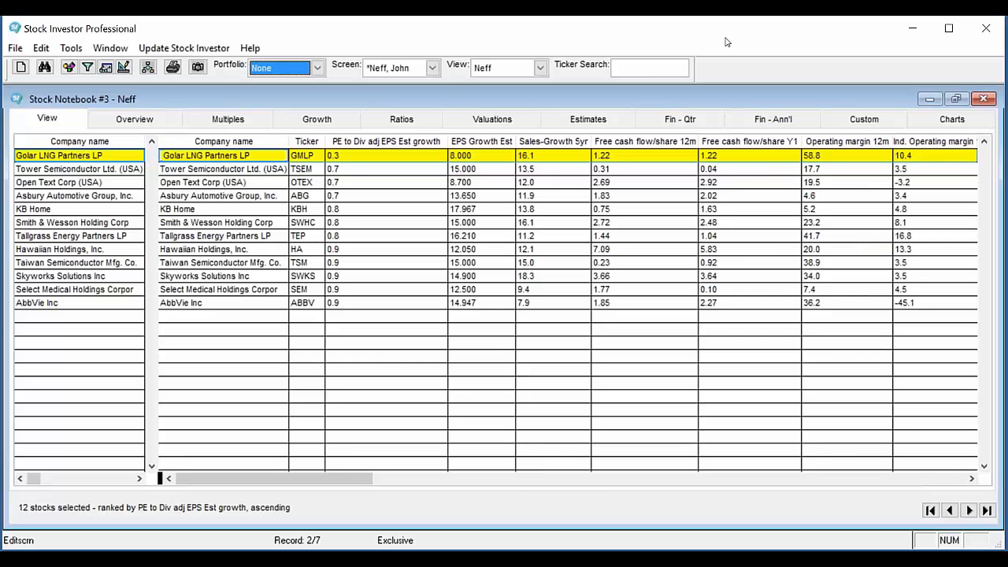
- Set the Neff notebook's screen to None
{"action": "left_click", "coordinate": [433, 69]}
{"action": "scroll", "coordinate": [443, 122], "scroll_direction": "up", "scroll_amount": 5}
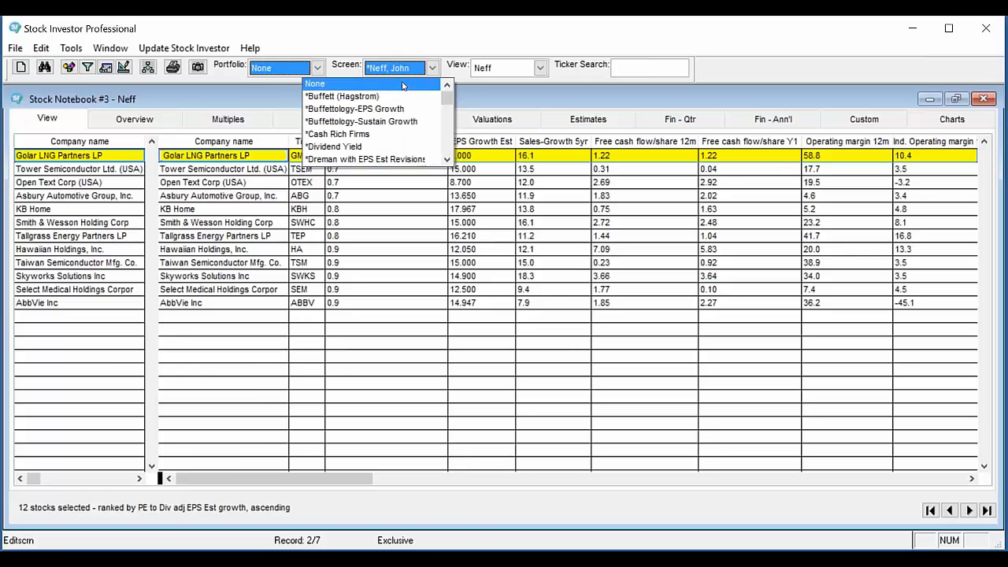
{"action": "left_click", "coordinate": [370, 83]}
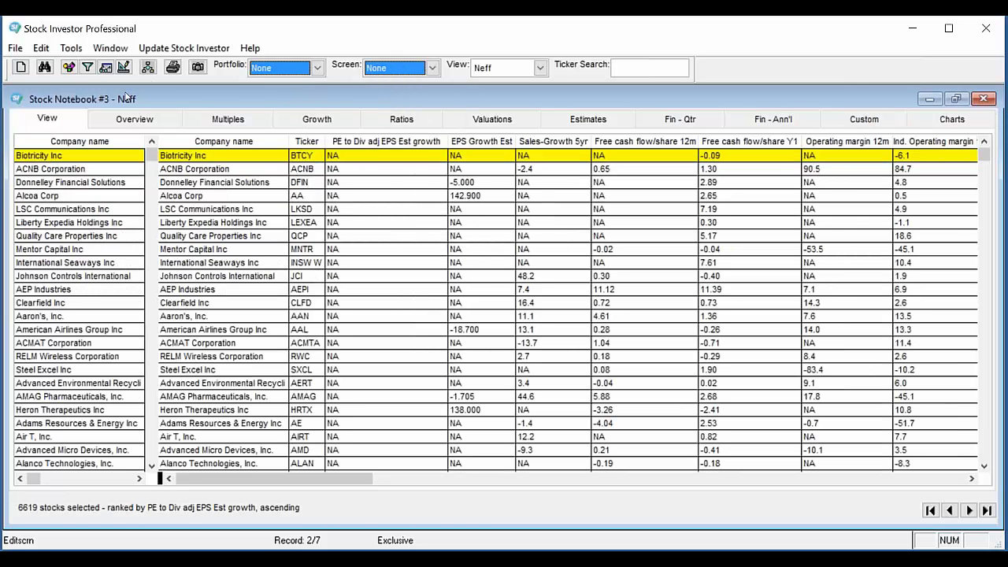
- Start a new blank screen in the Screen Editor without saving the changes to the Test screen
{"action": "left_click", "coordinate": [87, 67]}
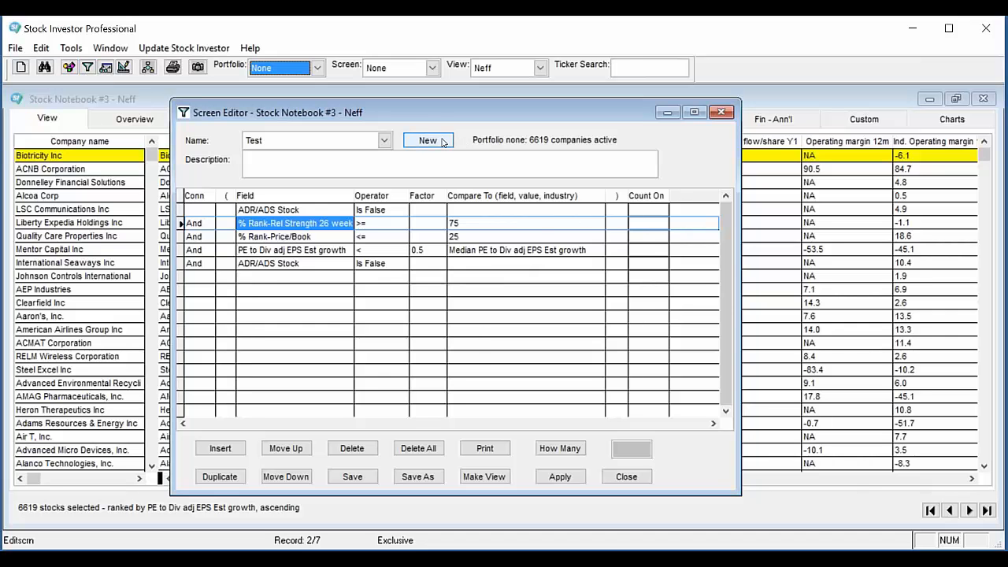
{"action": "left_click", "coordinate": [444, 142]}
{"action": "left_click", "coordinate": [583, 346]}
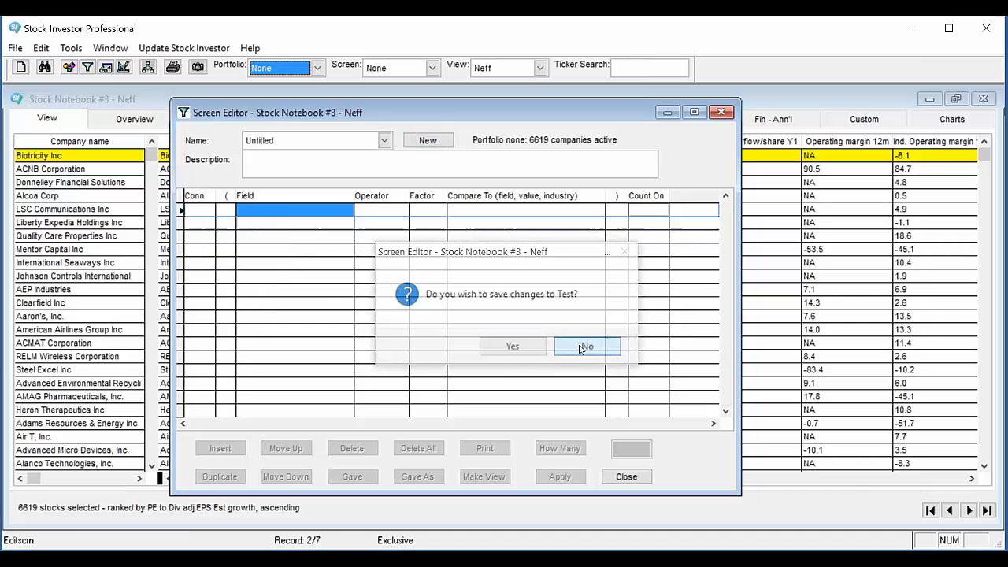
- Begin the first criterion with the quarterly income statement field Net income Q1 and the > operator
{"action": "left_click", "coordinate": [286, 210]}
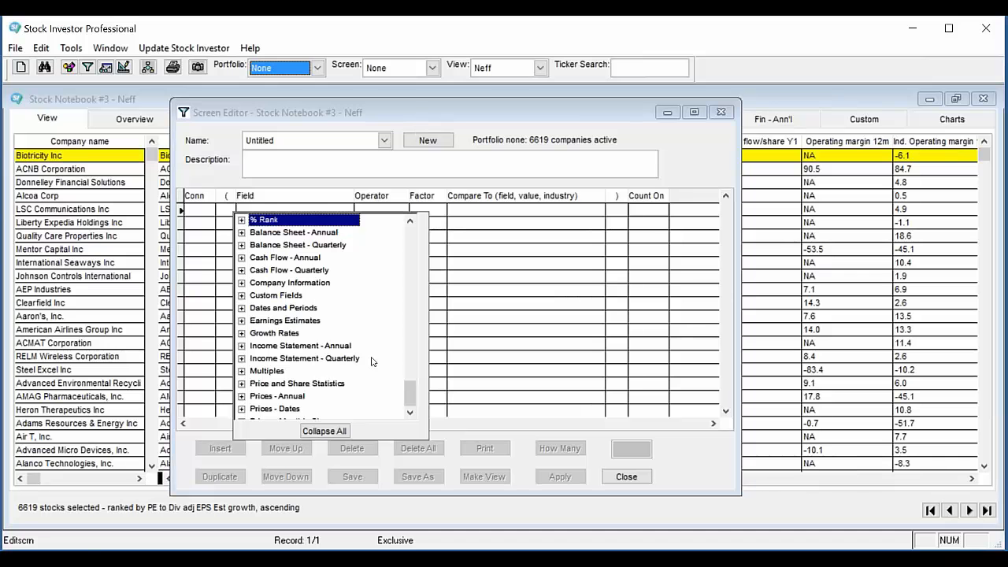
{"action": "left_click", "coordinate": [241, 359]}
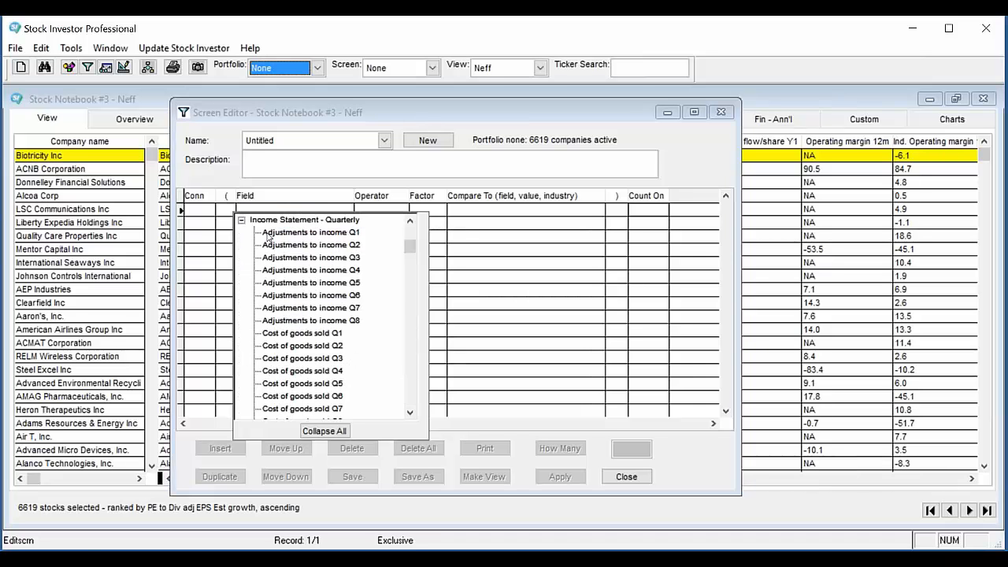
{"action": "left_click_drag", "start_coordinate": [411, 247], "coordinate": [408, 356]}
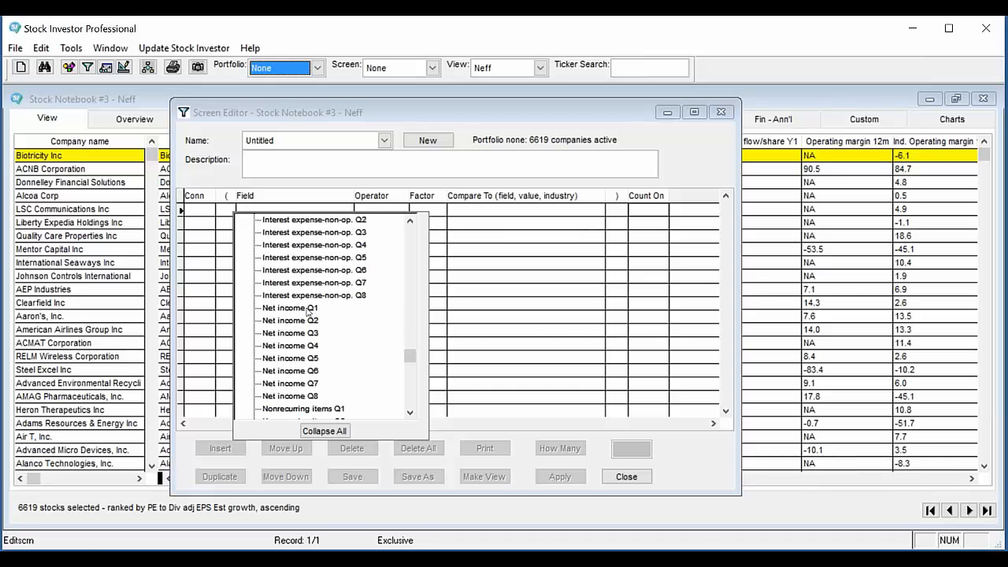
{"action": "left_click", "coordinate": [307, 310]}
{"action": "left_click", "coordinate": [390, 212]}
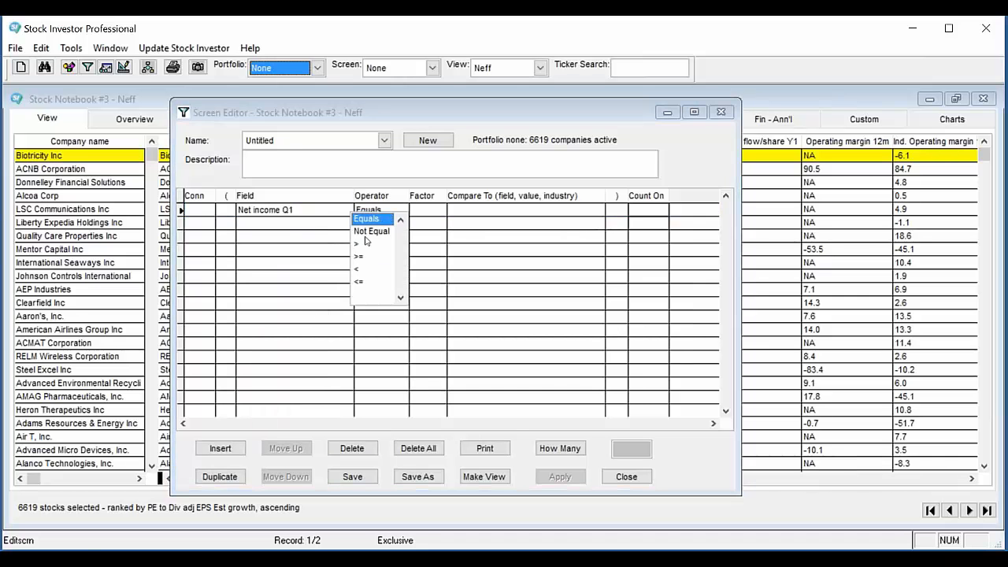
{"action": "left_click", "coordinate": [366, 244]}
- Complete the Net income Q1 criterion by comparing it to the quarterly income statement field Net income Q5
{"action": "left_click", "coordinate": [466, 211]}
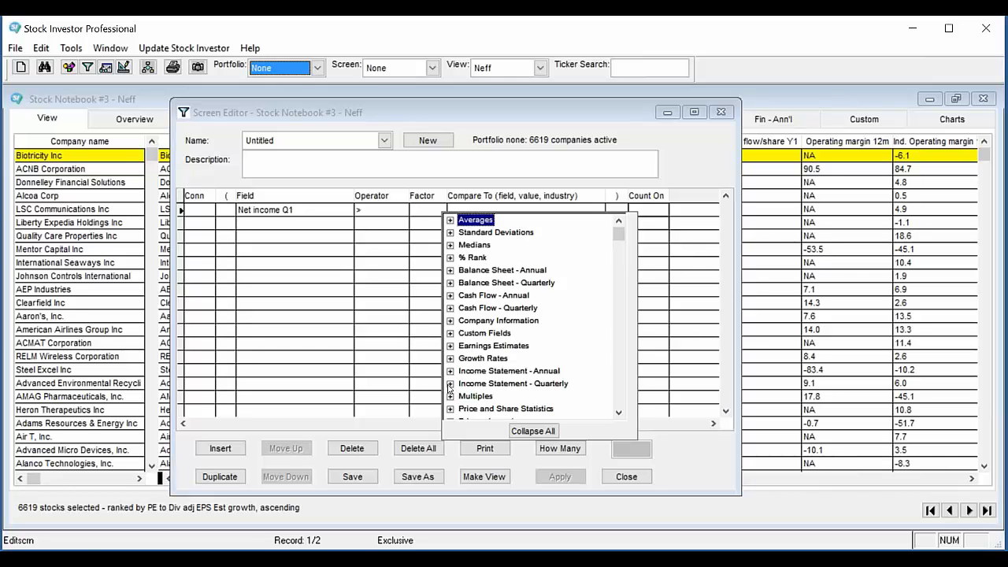
{"action": "left_click", "coordinate": [449, 385]}
{"action": "scroll", "coordinate": [627, 271], "scroll_direction": "down", "scroll_amount": 5}
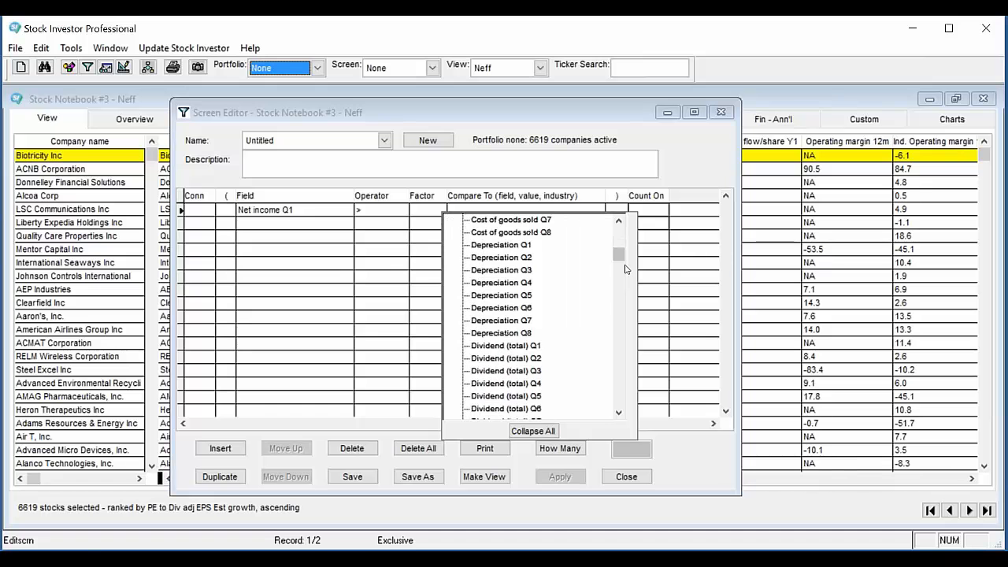
{"action": "scroll", "coordinate": [621, 280], "scroll_direction": "down", "scroll_amount": 5}
{"action": "left_click_drag", "start_coordinate": [621, 280], "coordinate": [619, 309]}
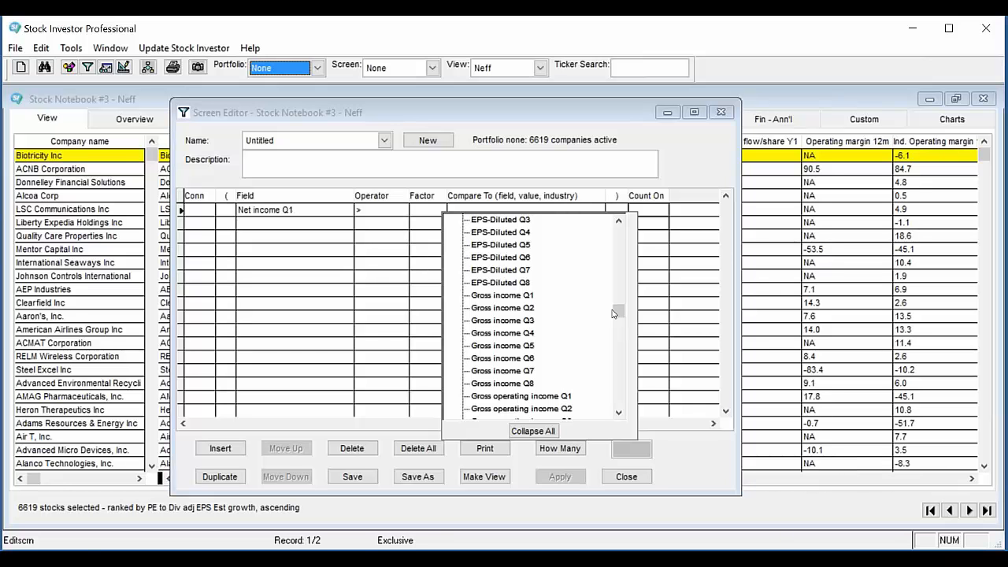
{"action": "left_click_drag", "start_coordinate": [619, 315], "coordinate": [619, 359]}
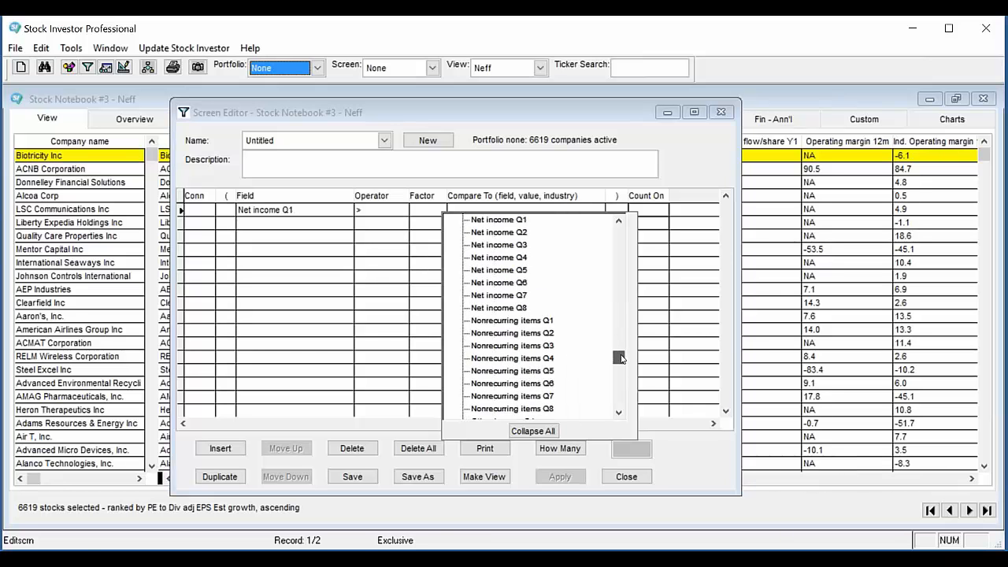
{"action": "left_click", "coordinate": [520, 270]}
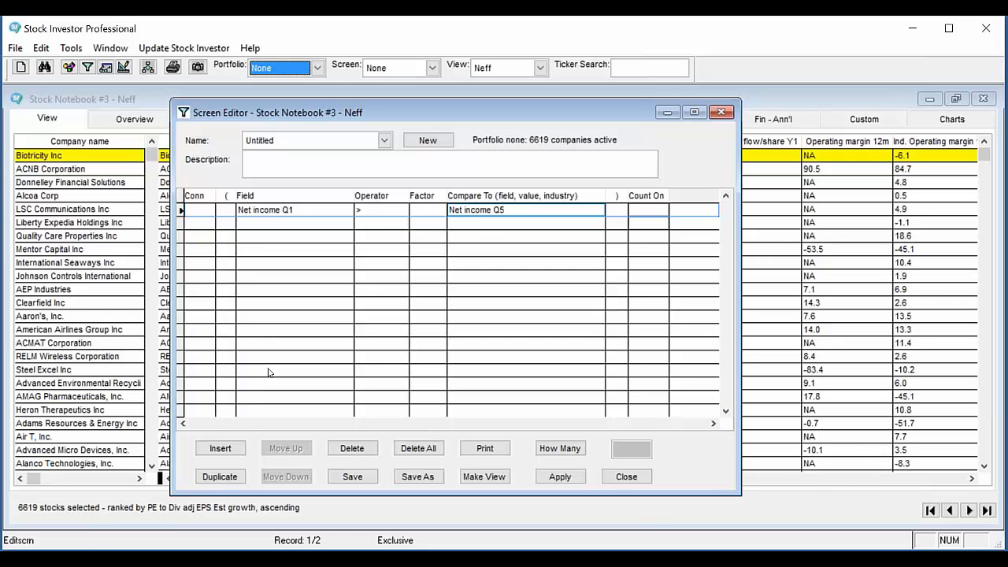
- Duplicate the Net income Q1 > Net income Q5 criterion until the screen has four rows
{"action": "left_click", "coordinate": [233, 478]}
{"action": "left_click", "coordinate": [232, 478]}
{"action": "left_click", "coordinate": [232, 478]}
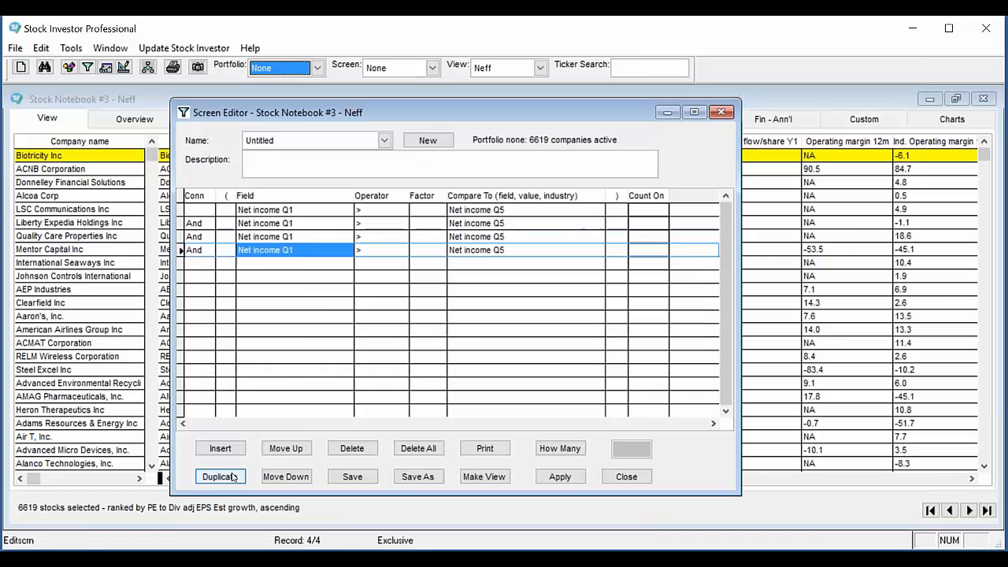
{"action": "left_click", "coordinate": [233, 476]}
- Change the fields of the second, third and fourth criteria to Net income Q2, Net income Q3 and Net income Q4
{"action": "left_click", "coordinate": [304, 224]}
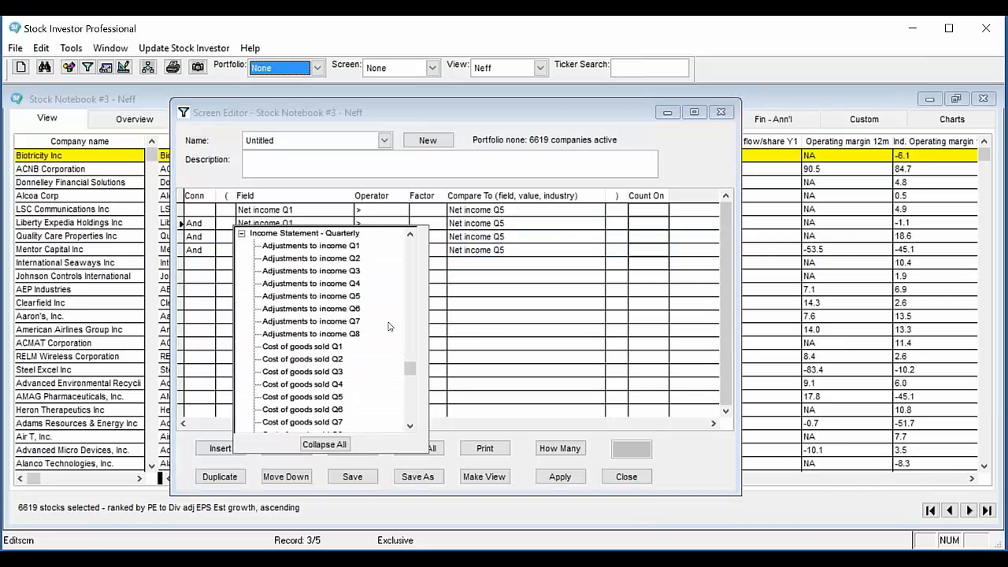
{"action": "mouse_move", "coordinate": [409, 368]}
{"action": "left_mouse_down"}
{"action": "mouse_move", "coordinate": [410, 243]}
{"action": "mouse_move", "coordinate": [405, 366]}
{"action": "left_mouse_up"}
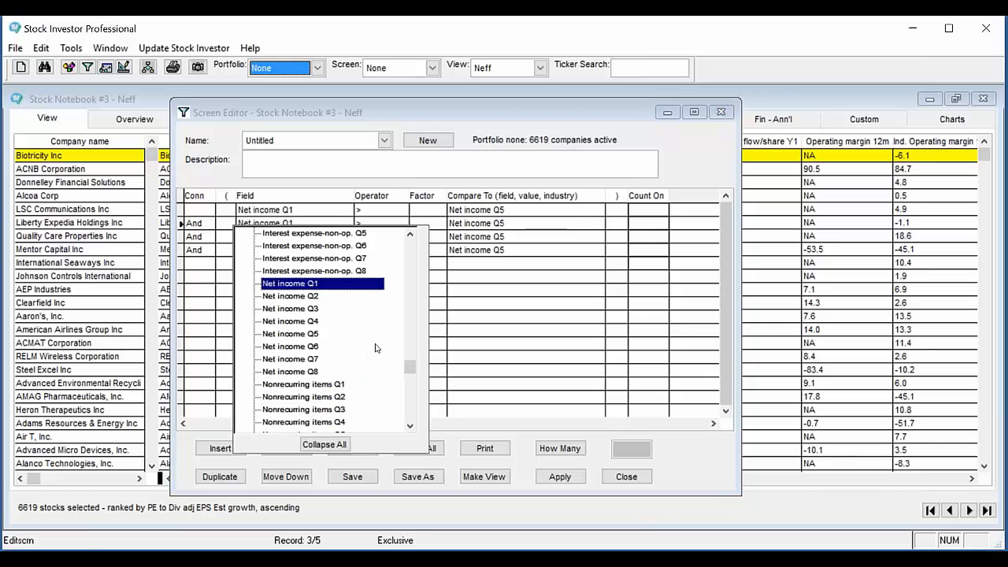
{"action": "left_click", "coordinate": [316, 297]}
{"action": "left_click", "coordinate": [306, 236]}
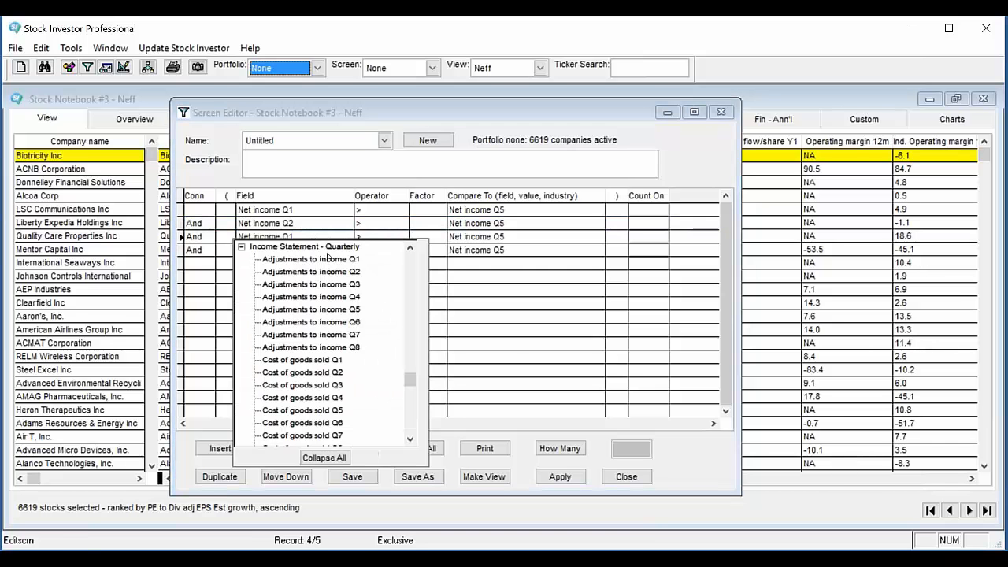
{"action": "mouse_move", "coordinate": [409, 379]}
{"action": "left_mouse_down"}
{"action": "mouse_move", "coordinate": [410, 260]}
{"action": "mouse_move", "coordinate": [405, 383]}
{"action": "left_mouse_up"}
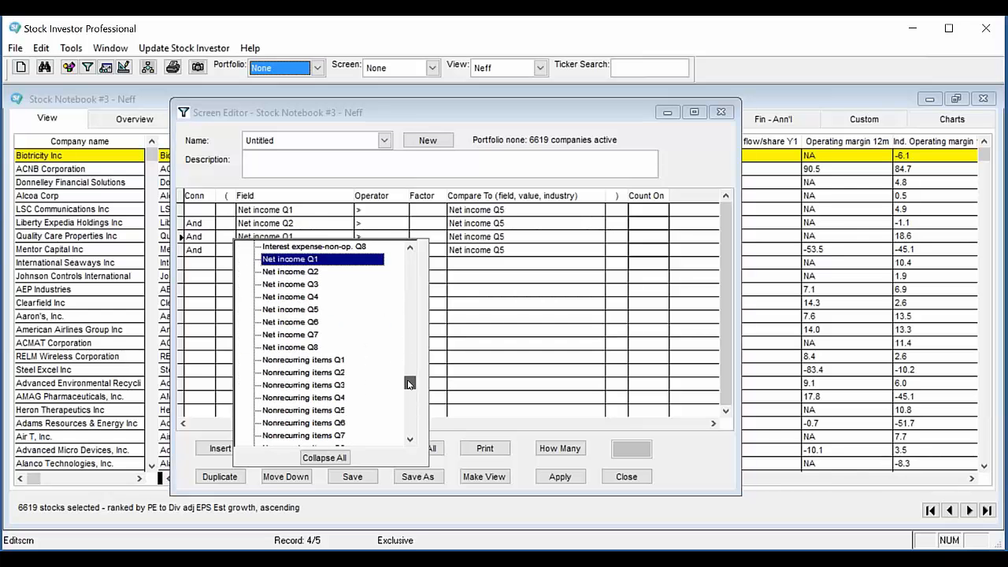
{"action": "left_click", "coordinate": [315, 285]}
{"action": "left_click", "coordinate": [315, 250]}
{"action": "mouse_move", "coordinate": [410, 398]}
{"action": "left_mouse_down"}
{"action": "mouse_move", "coordinate": [401, 282]}
{"action": "mouse_move", "coordinate": [402, 406]}
{"action": "left_mouse_up"}
{"action": "left_click", "coordinate": [319, 337]}
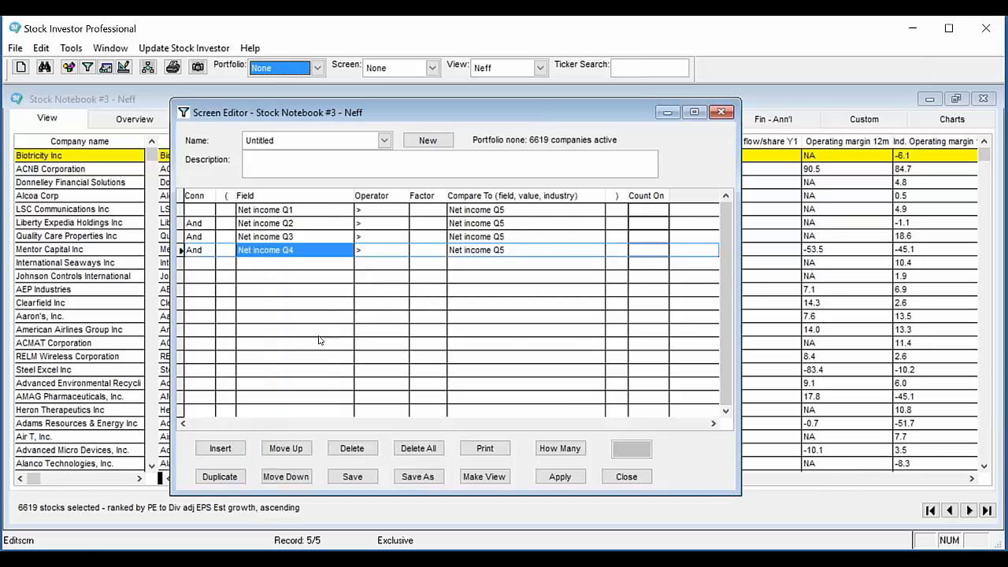
- Set the comparison for Net income Q2 to Net income Q6 and for Net income Q3 to Net income Q7
{"action": "left_click", "coordinate": [513, 224]}
{"action": "left_click", "coordinate": [513, 224]}
{"action": "mouse_move", "coordinate": [619, 372]}
{"action": "left_mouse_down"}
{"action": "mouse_move", "coordinate": [620, 269]}
{"action": "mouse_move", "coordinate": [621, 371]}
{"action": "left_mouse_up"}
{"action": "left_click", "coordinate": [540, 353]}
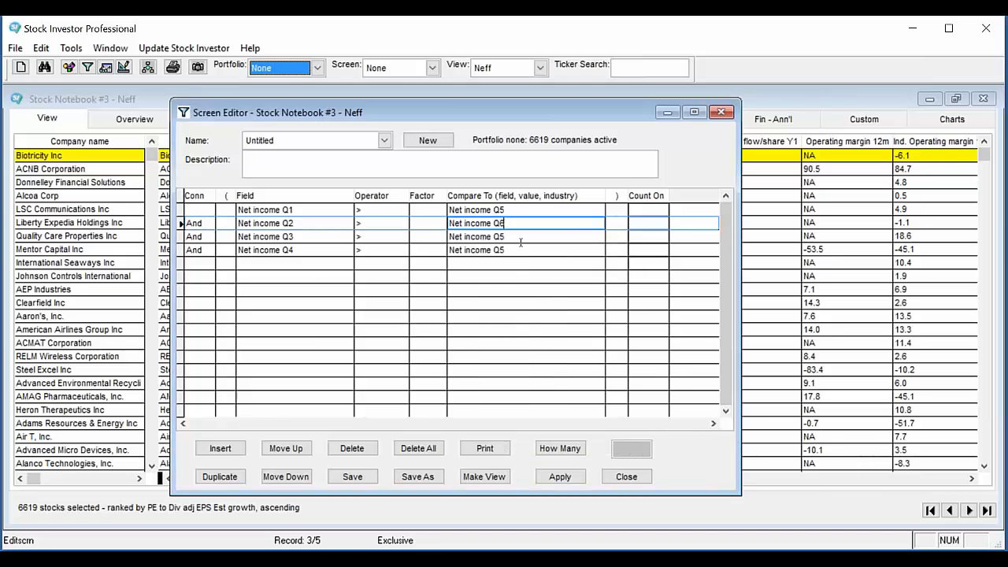
{"action": "left_click", "coordinate": [520, 239]}
{"action": "left_click_drag", "start_coordinate": [620, 389], "coordinate": [619, 413]}
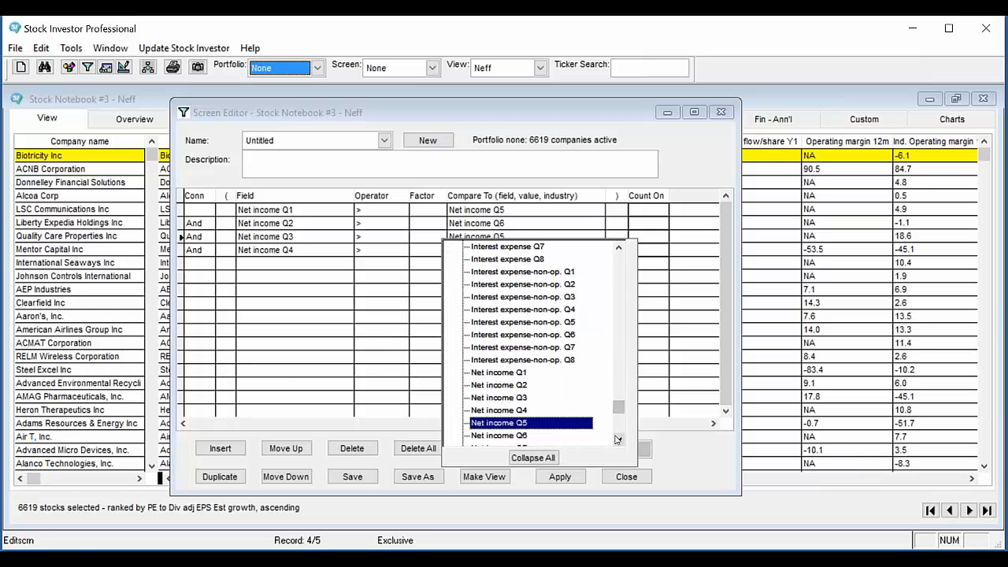
{"action": "left_click", "coordinate": [617, 439]}
{"action": "left_click", "coordinate": [542, 435]}
- Set the comparison for Net income Q4 to Net income Q8 and count how many companies pass the criteria
{"action": "left_click", "coordinate": [539, 250]}
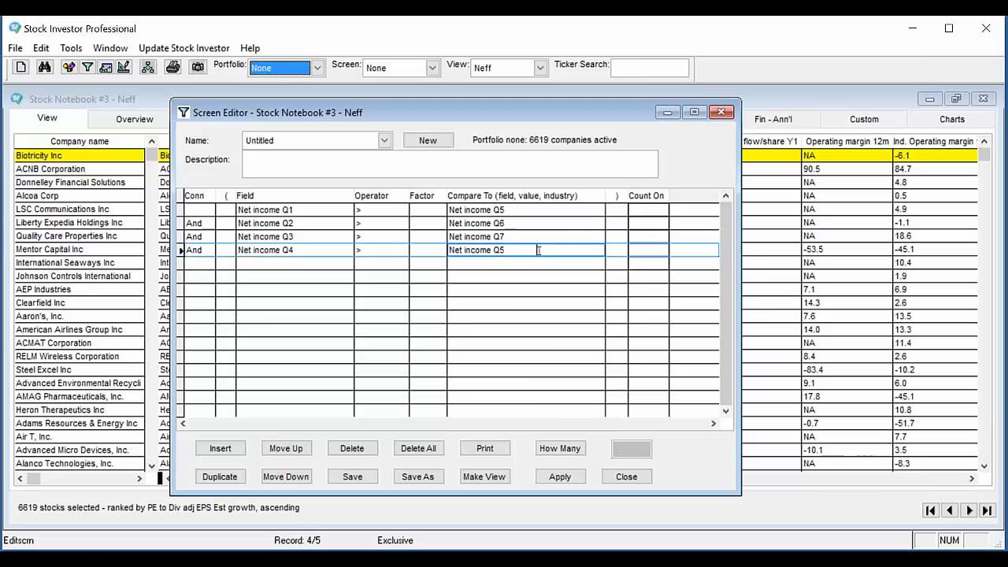
{"action": "left_click", "coordinate": [539, 251]}
{"action": "left_click_drag", "start_coordinate": [626, 418], "coordinate": [619, 398]}
{"action": "left_click", "coordinate": [525, 402]}
{"action": "left_click", "coordinate": [559, 448]}
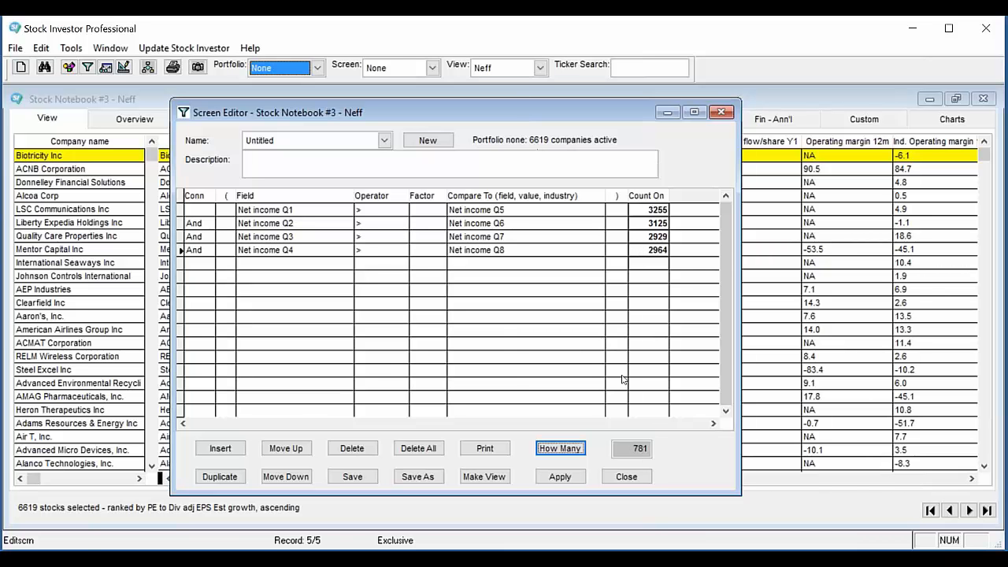
{"action": "double_click", "coordinate": [638, 448]}
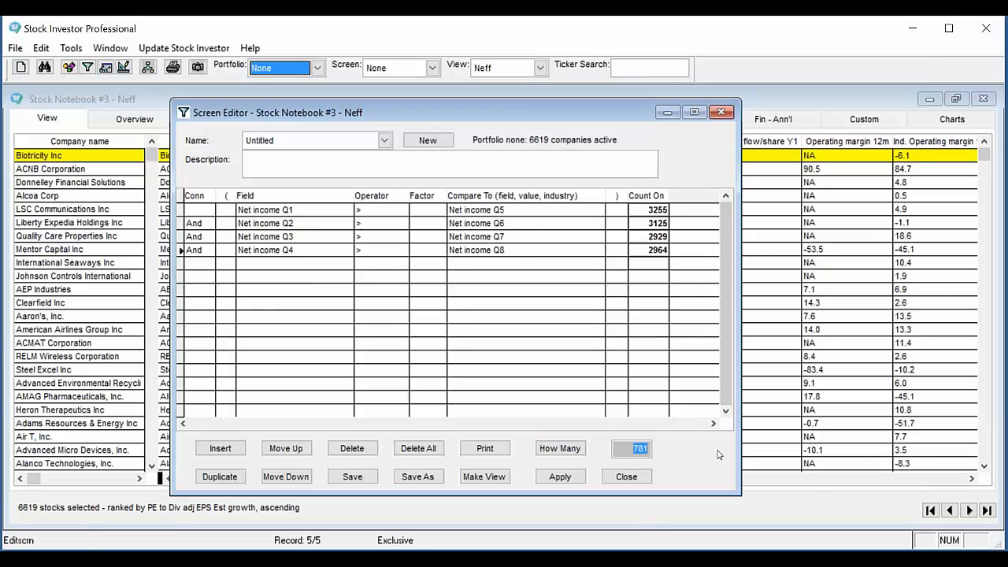